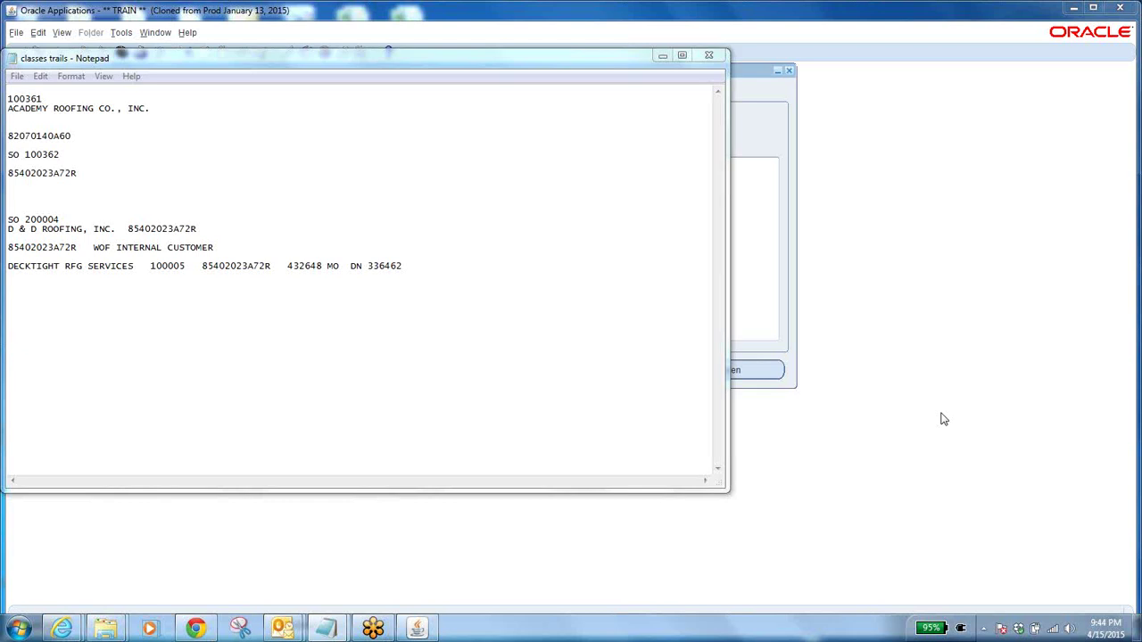
Add the note "COGS = cost of goods sold" below the DECKTIGHT RFG SERVICES line in the classes trails text file
{"action": "left_click", "coordinate": [438, 266]}
{"action": "key", "text": "Return"}
{"action": "key", "text": "Return"}
{"action": "key", "text": "Return"}
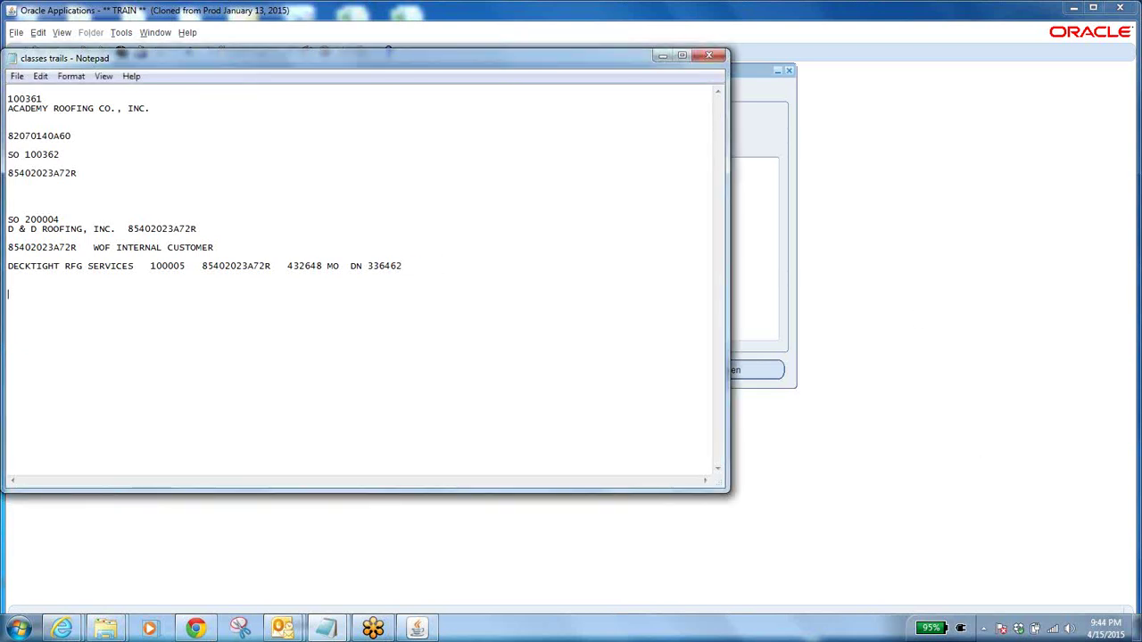
{"action": "type", "text": "COGS = cost of goods "}
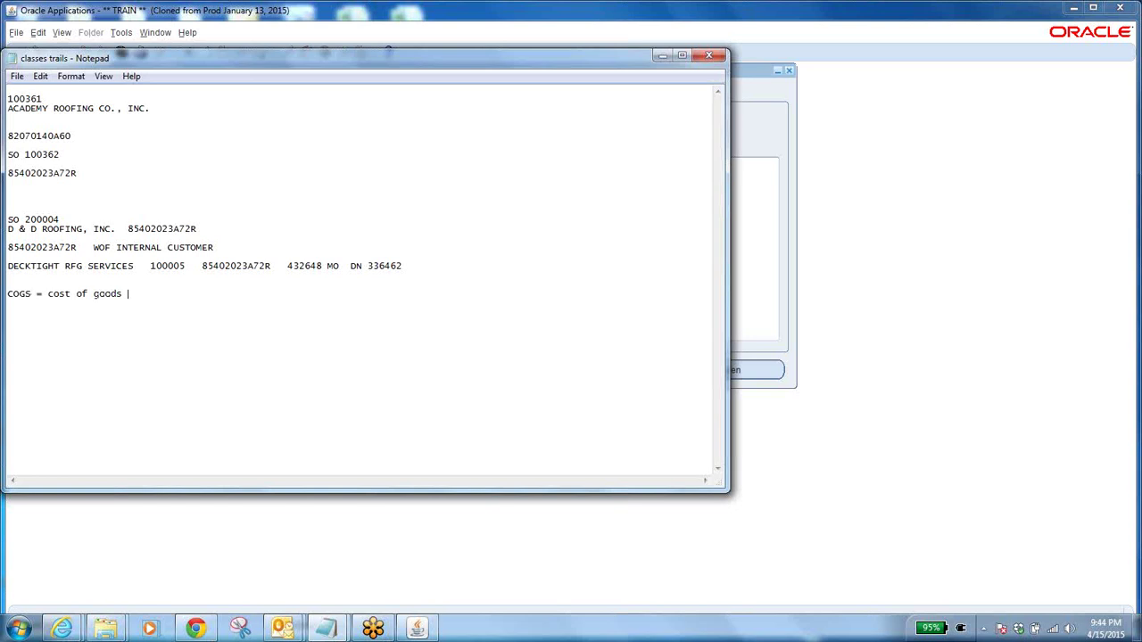
{"action": "type", "text": "dold"}
{"action": "key", "text": "BackSpace"}
{"action": "key", "text": "BackSpace"}
{"action": "key", "text": "BackSpace"}
{"action": "key", "text": "BackSpace"}
{"action": "type", "text": "sold"}
{"action": "key", "text": "Return"}
Add the line "revenew: Unit selling price X qty" beneath the COGS note and return to Oracle Applications
{"action": "type", "text": "revenew: unit selling price"}
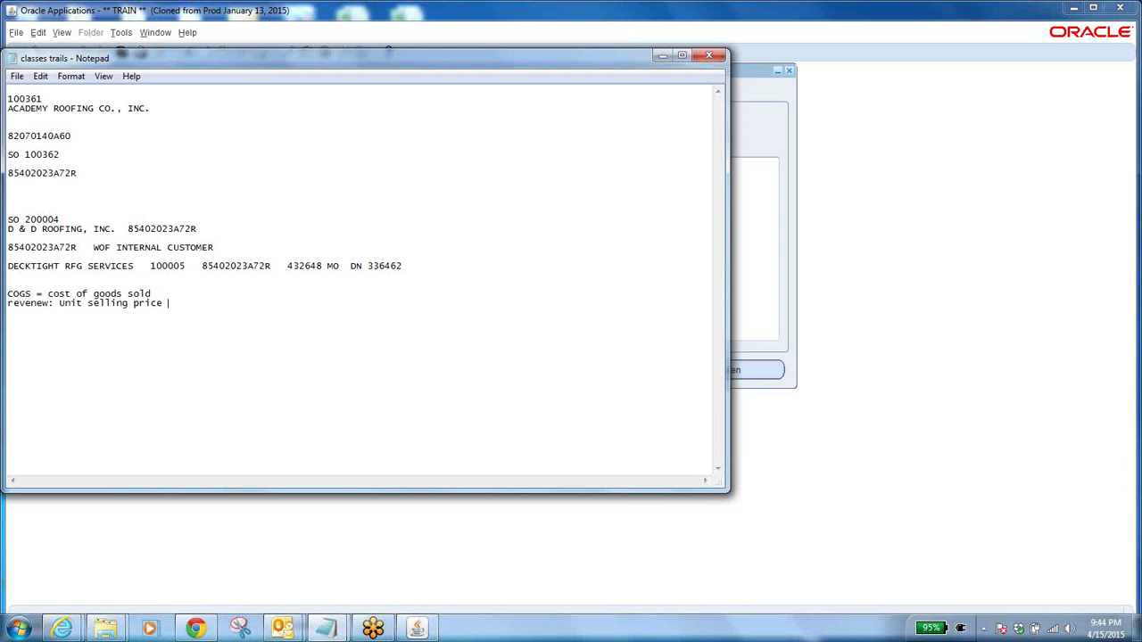
{"action": "type", "text": " X qty"}
{"action": "left_click", "coordinate": [662, 55]}
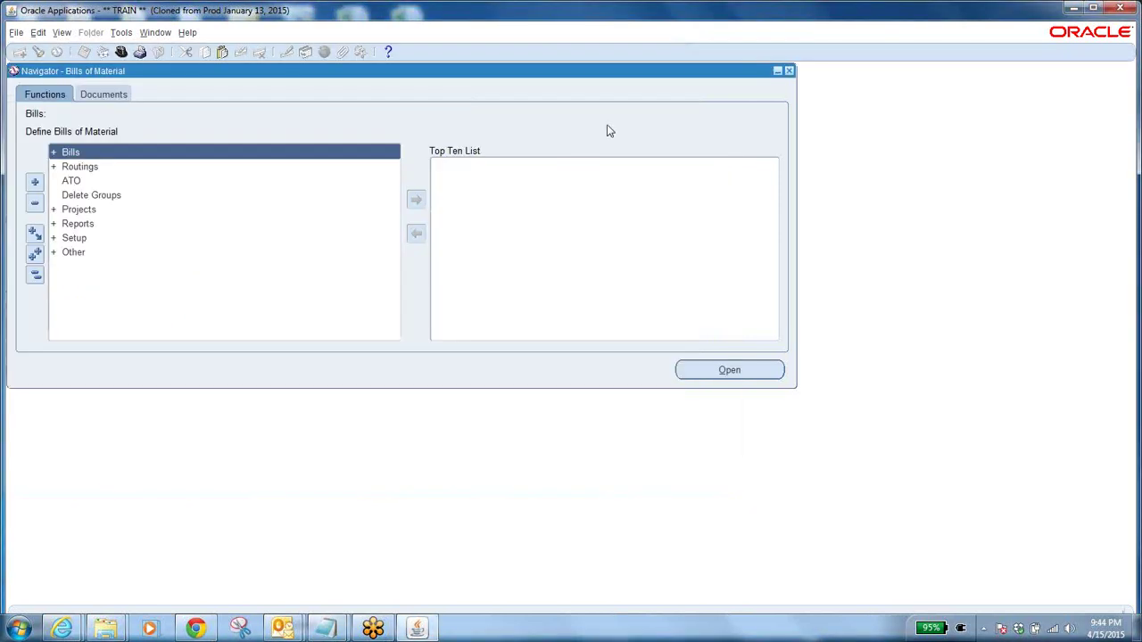
Switch the responsibility to SEA Inventory
{"action": "left_click", "coordinate": [122, 51]}
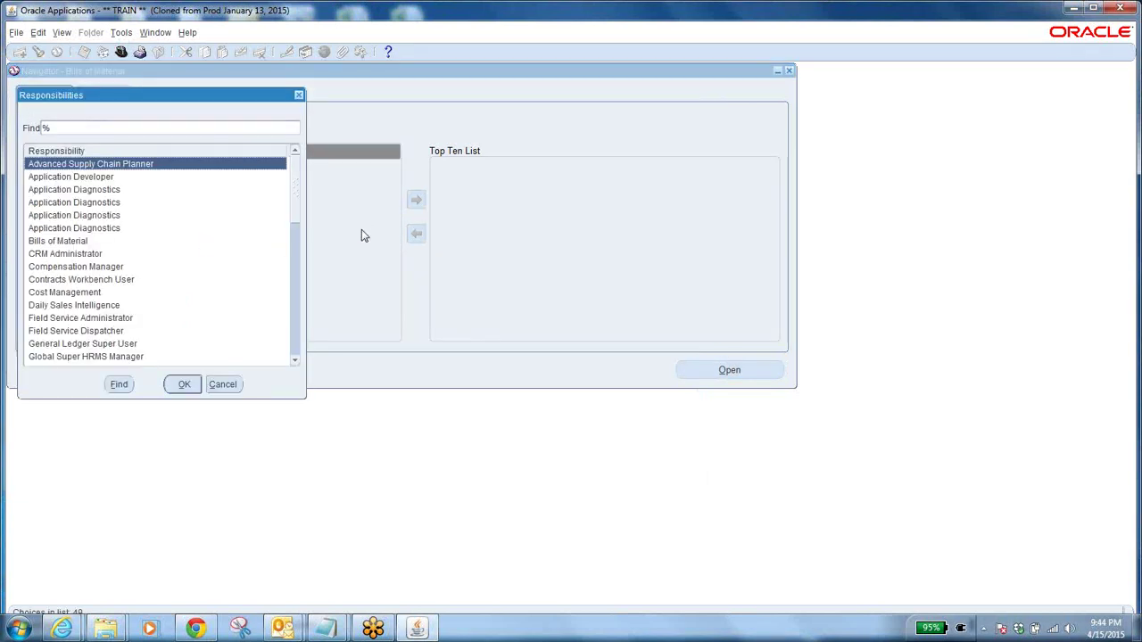
{"action": "type", "text": "s"}
{"action": "left_click", "coordinate": [65, 228]}
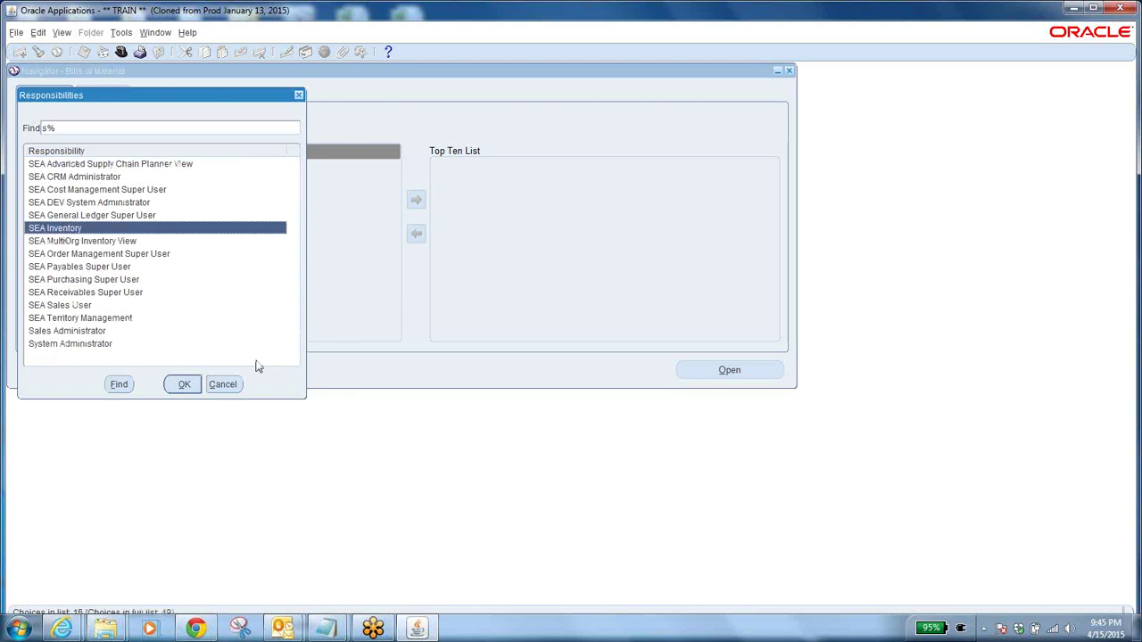
{"action": "left_click", "coordinate": [184, 383]}
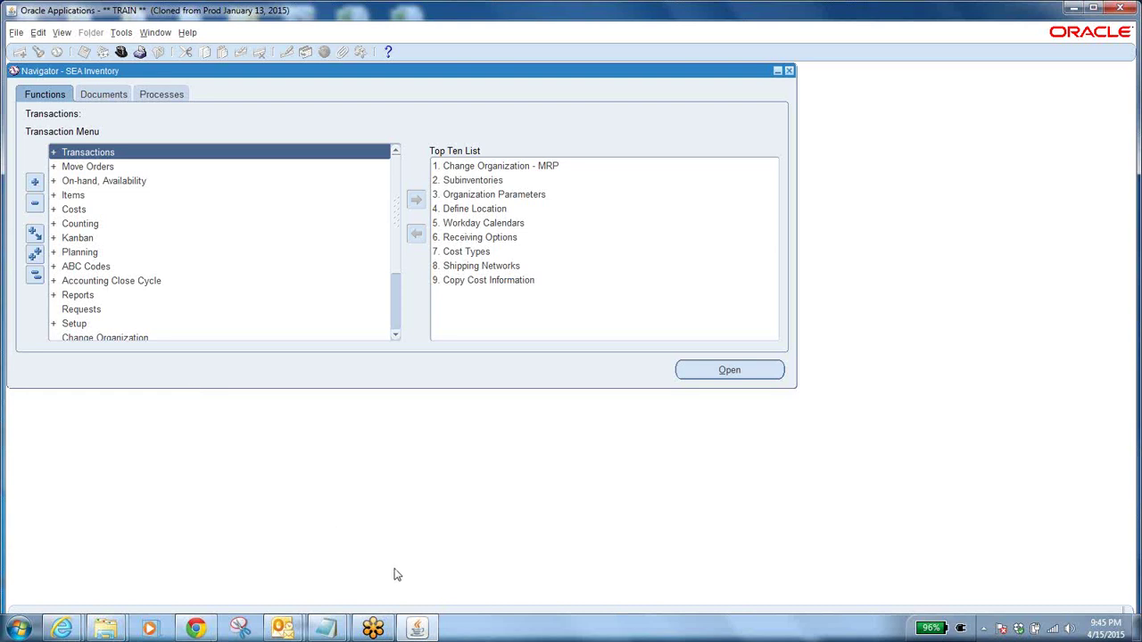
Open the Item Costs function under Costs for the Wooster Discrete (WOO) organization
{"action": "left_click", "coordinate": [34, 275]}
{"action": "double_click", "coordinate": [75, 210]}
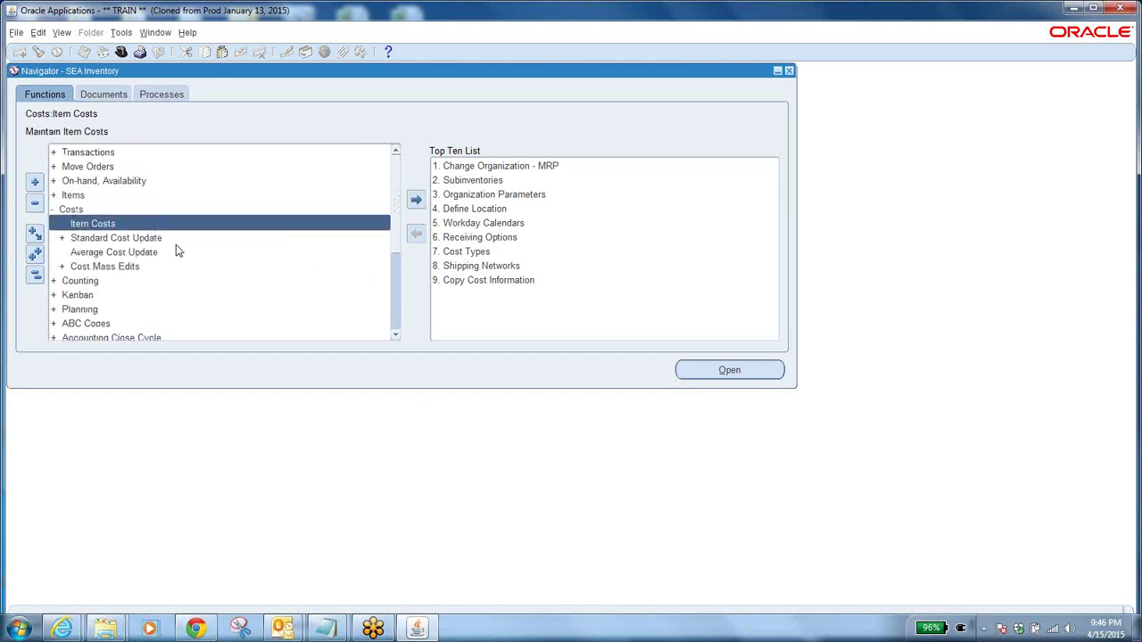
{"action": "double_click", "coordinate": [113, 223]}
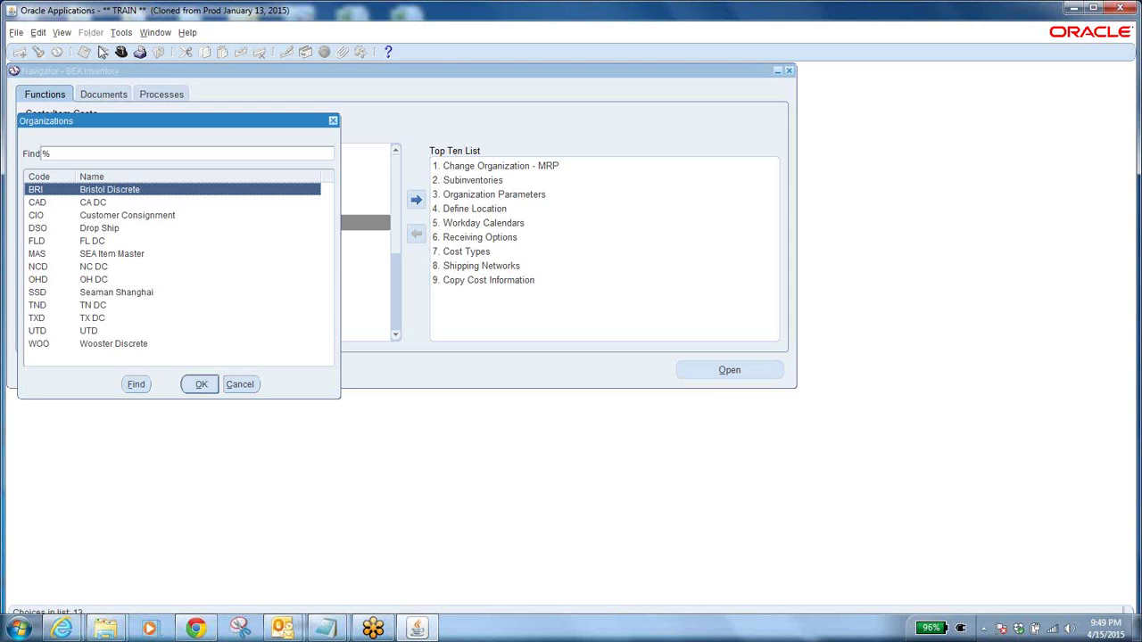
{"action": "left_click_drag", "start_coordinate": [183, 122], "coordinate": [357, 144]}
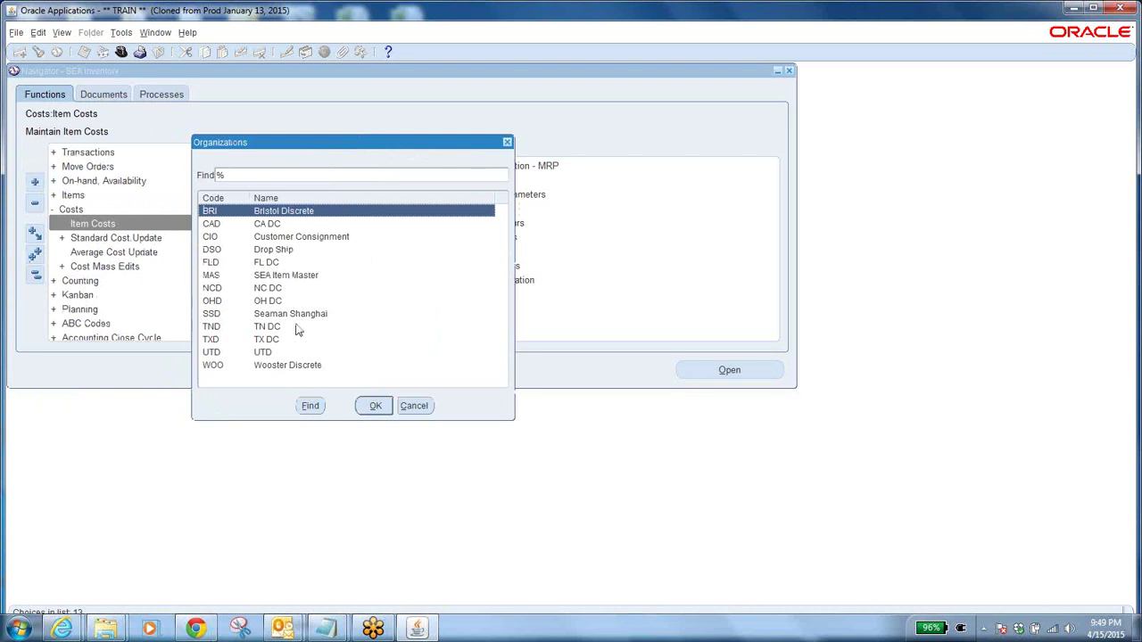
{"action": "left_click", "coordinate": [219, 366]}
{"action": "left_click", "coordinate": [375, 406]}
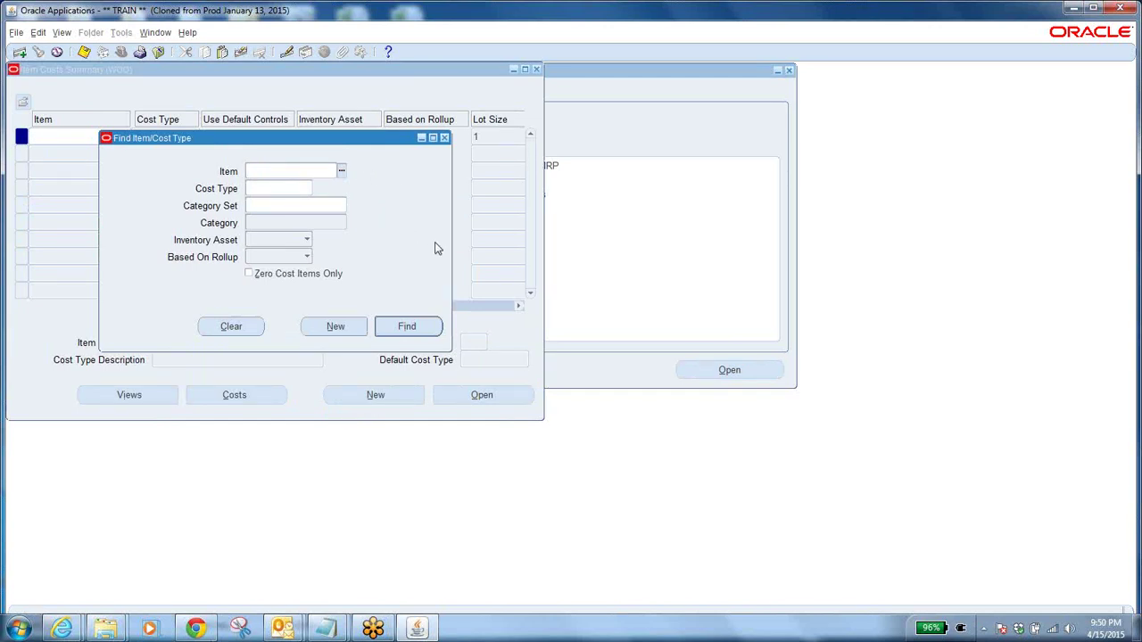
List the item costs without search criteria and examine the unit and material costs of several items across cost types
{"action": "left_click", "coordinate": [393, 326]}
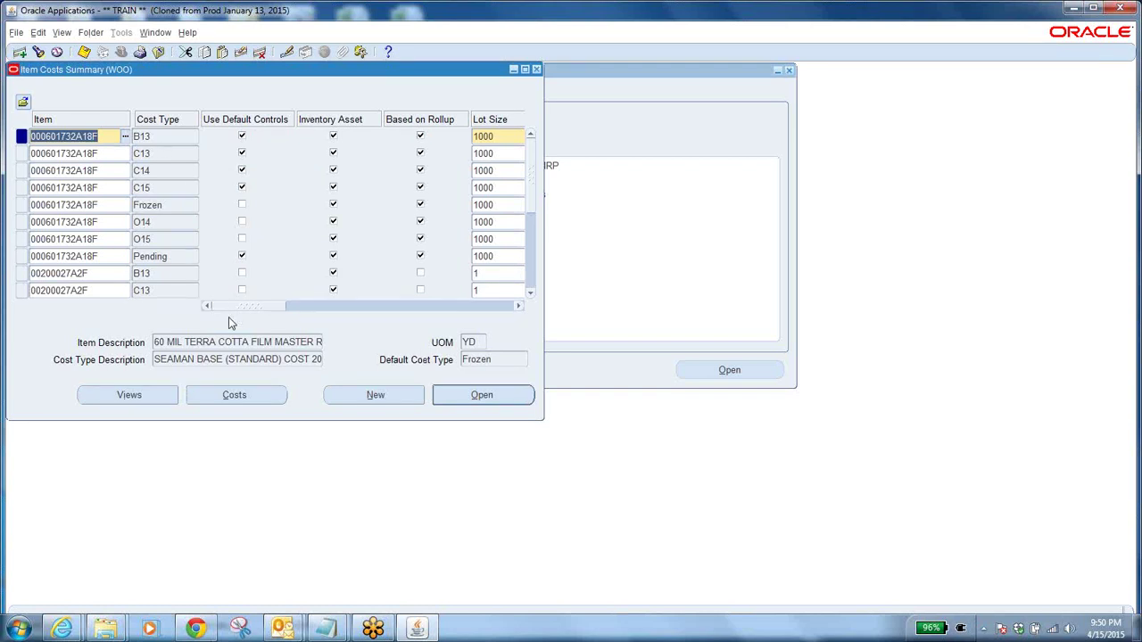
{"action": "left_click_drag", "start_coordinate": [255, 308], "coordinate": [332, 314]}
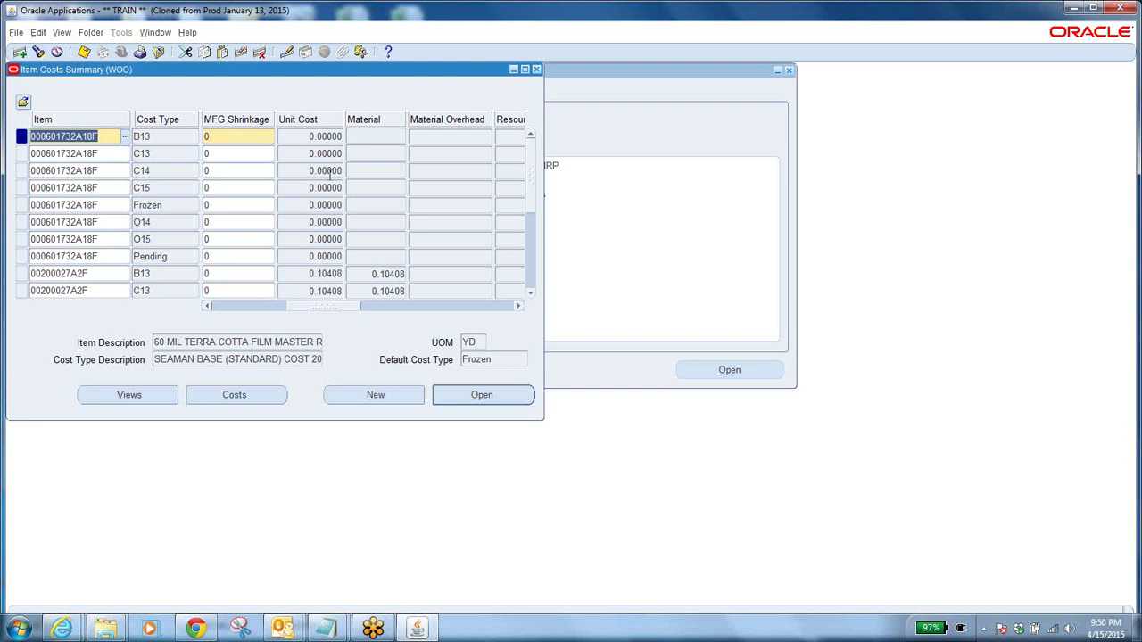
{"action": "left_click", "coordinate": [371, 273]}
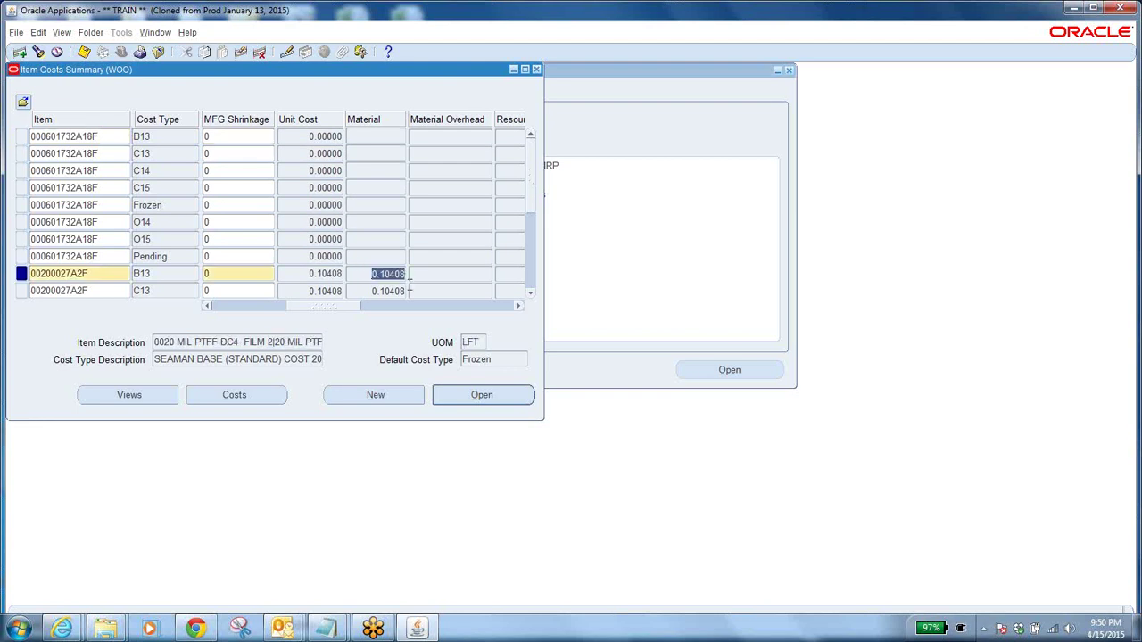
{"action": "left_click", "coordinate": [529, 277]}
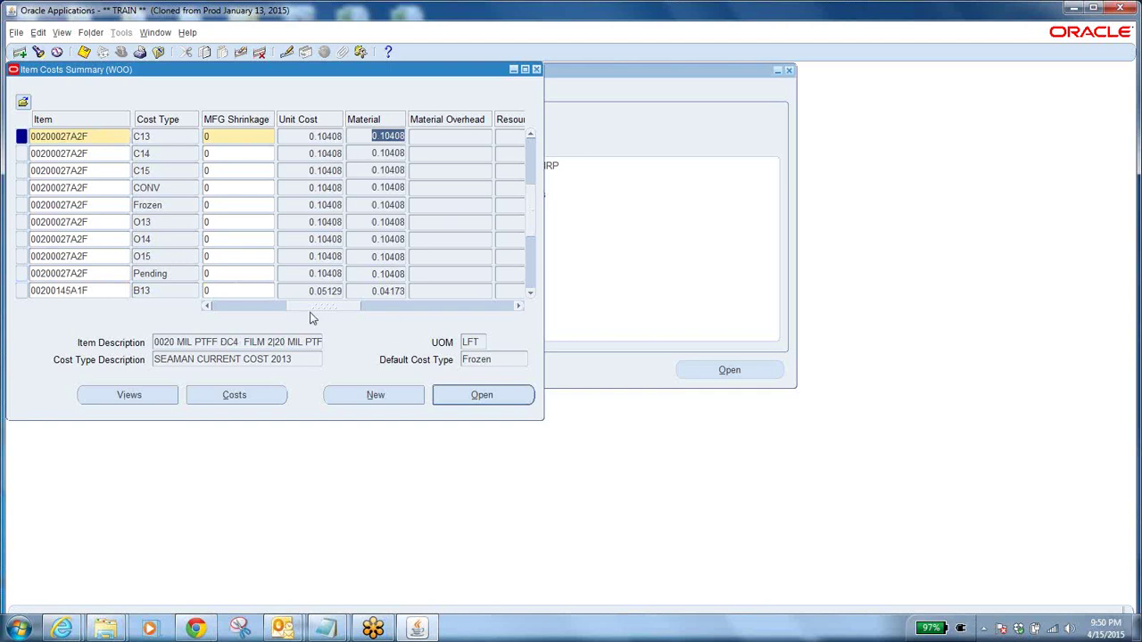
{"action": "left_click", "coordinate": [530, 277]}
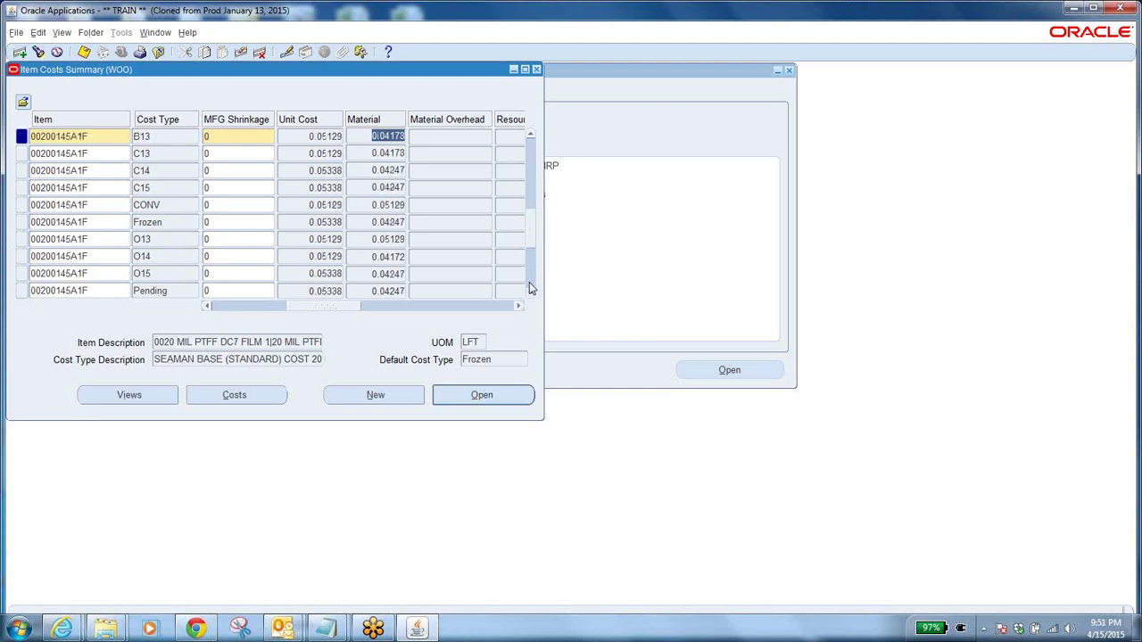
{"action": "left_click", "coordinate": [530, 282]}
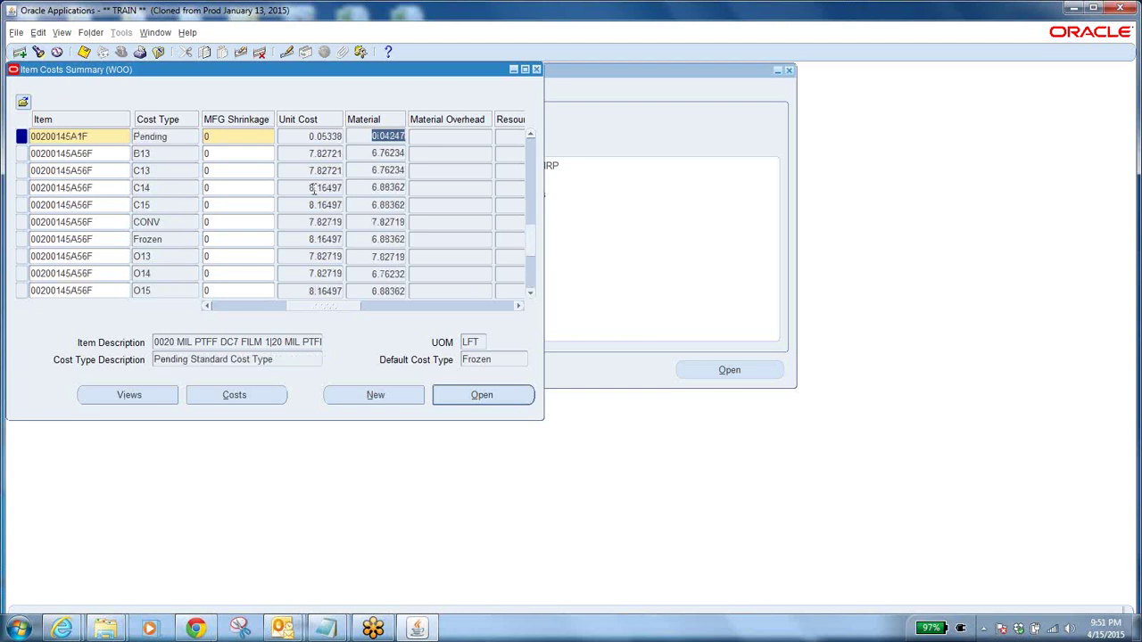
{"action": "left_click", "coordinate": [323, 154]}
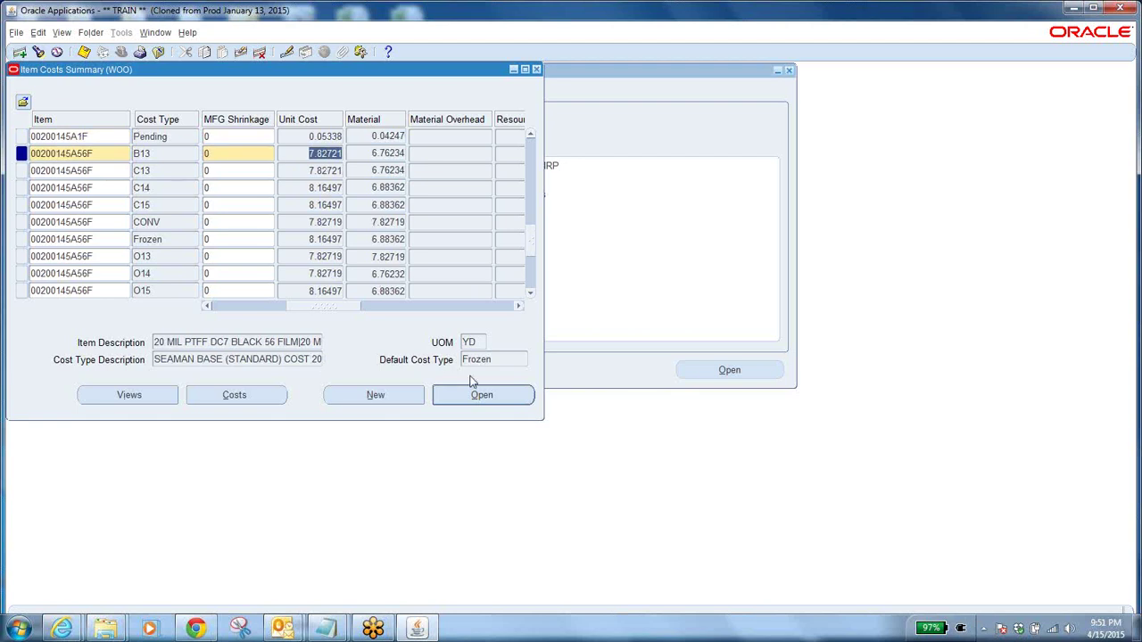
Examine the default cost type and the unit cost of the listed items, and close the item costs summary
{"action": "left_click", "coordinate": [501, 359]}
{"action": "double_click", "coordinate": [501, 359]}
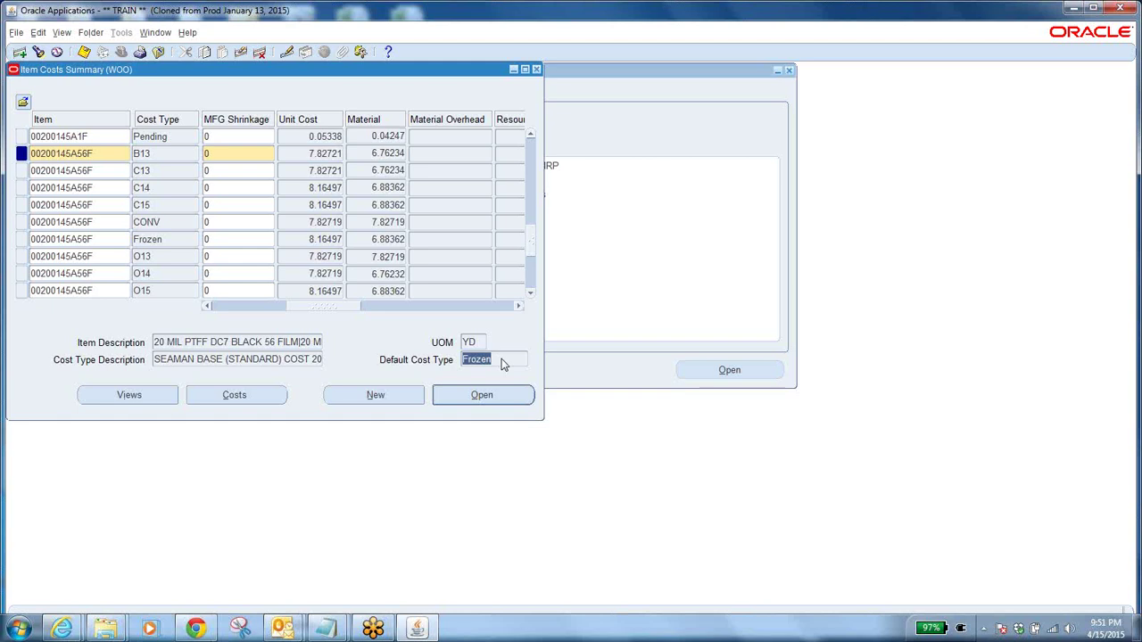
{"action": "left_click", "coordinate": [323, 136]}
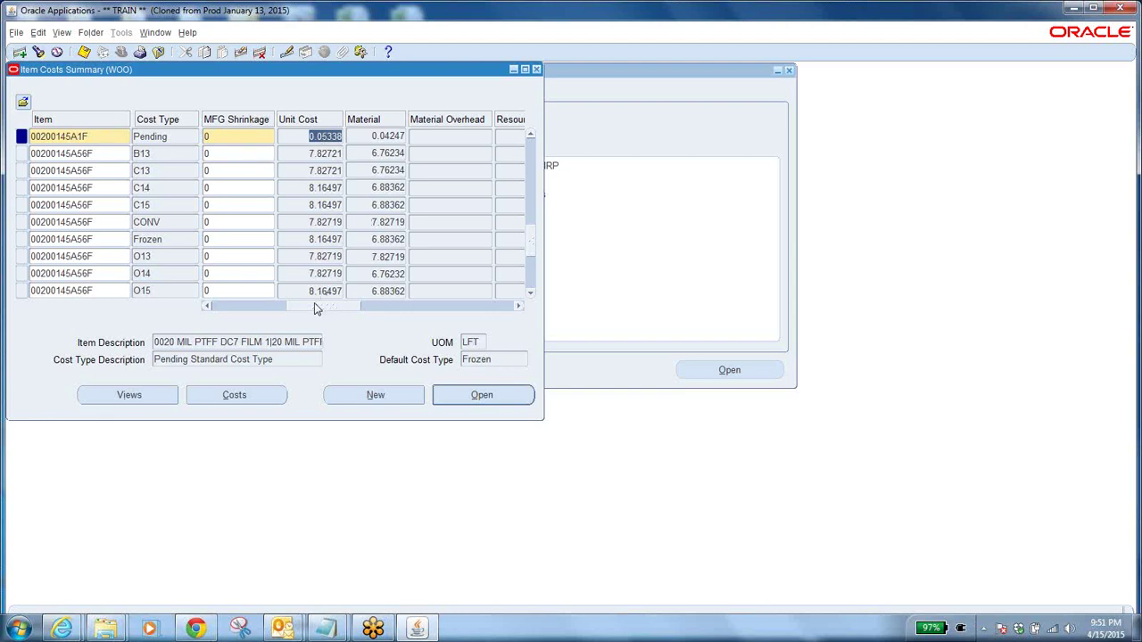
{"action": "mouse_move", "coordinate": [314, 307]}
{"action": "left_mouse_down"}
{"action": "mouse_move", "coordinate": [204, 305]}
{"action": "mouse_move", "coordinate": [307, 303]}
{"action": "left_mouse_up"}
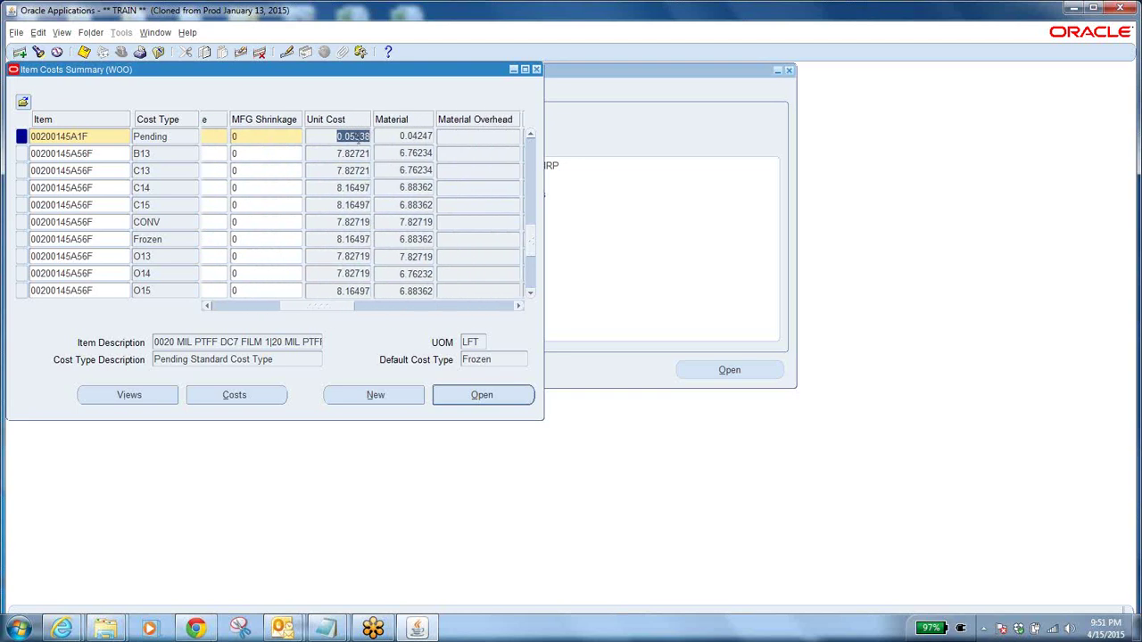
{"action": "left_click", "coordinate": [354, 135]}
{"action": "double_click", "coordinate": [495, 359]}
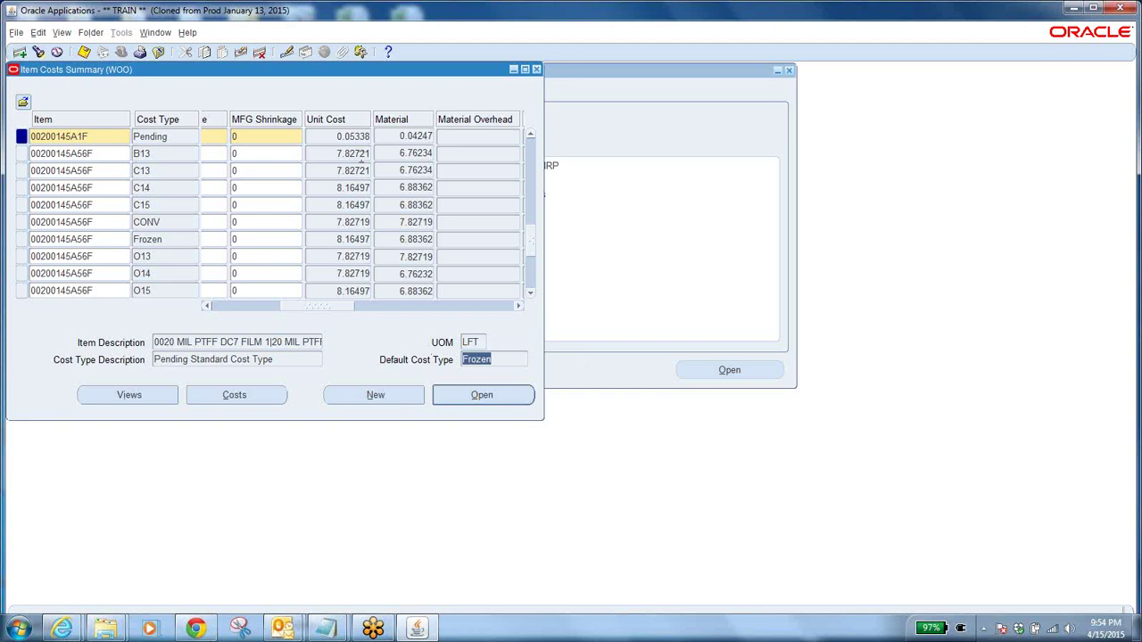
{"action": "left_click", "coordinate": [501, 362]}
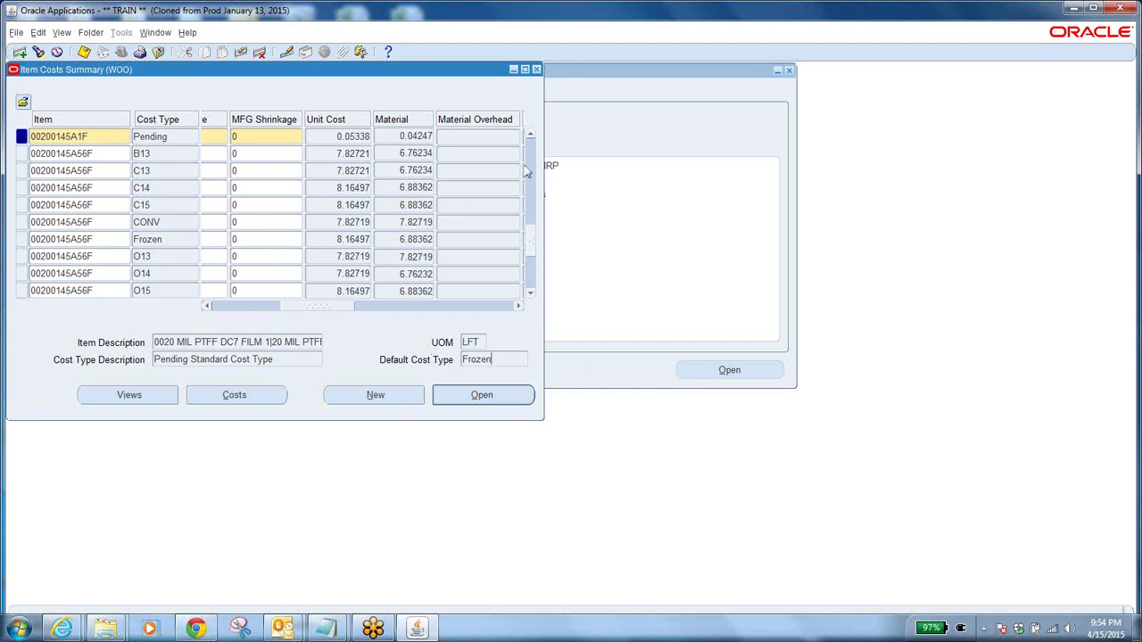
{"action": "left_click", "coordinate": [537, 69]}
Open the Update Costs request under Standard Cost Update and set its cost type to Pending
{"action": "left_click", "coordinate": [119, 238]}
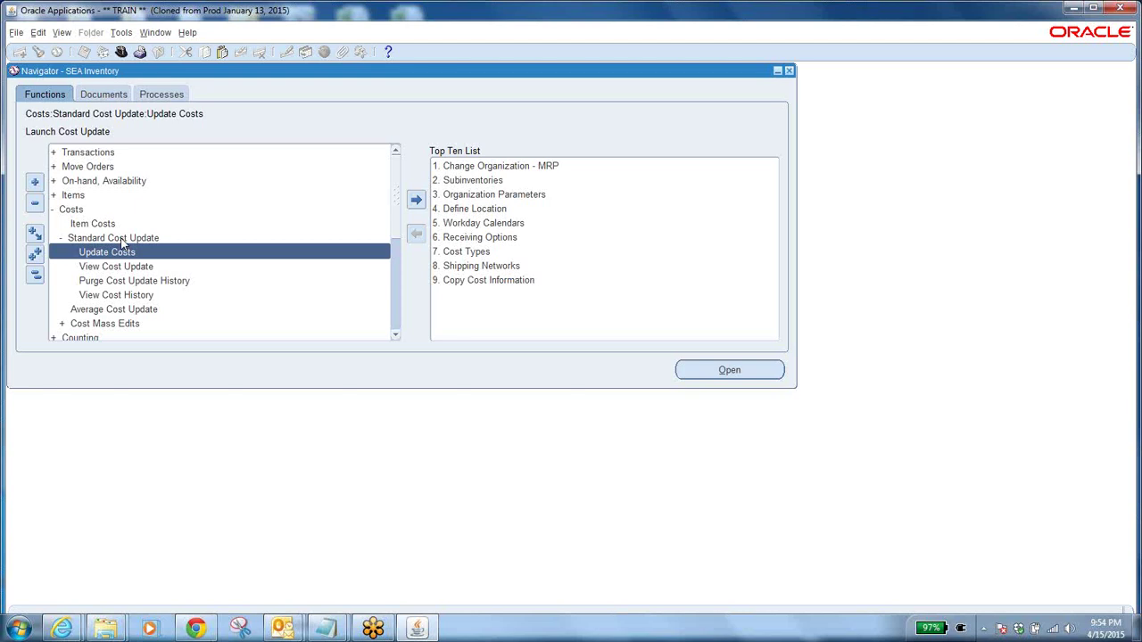
{"action": "left_click", "coordinate": [122, 255]}
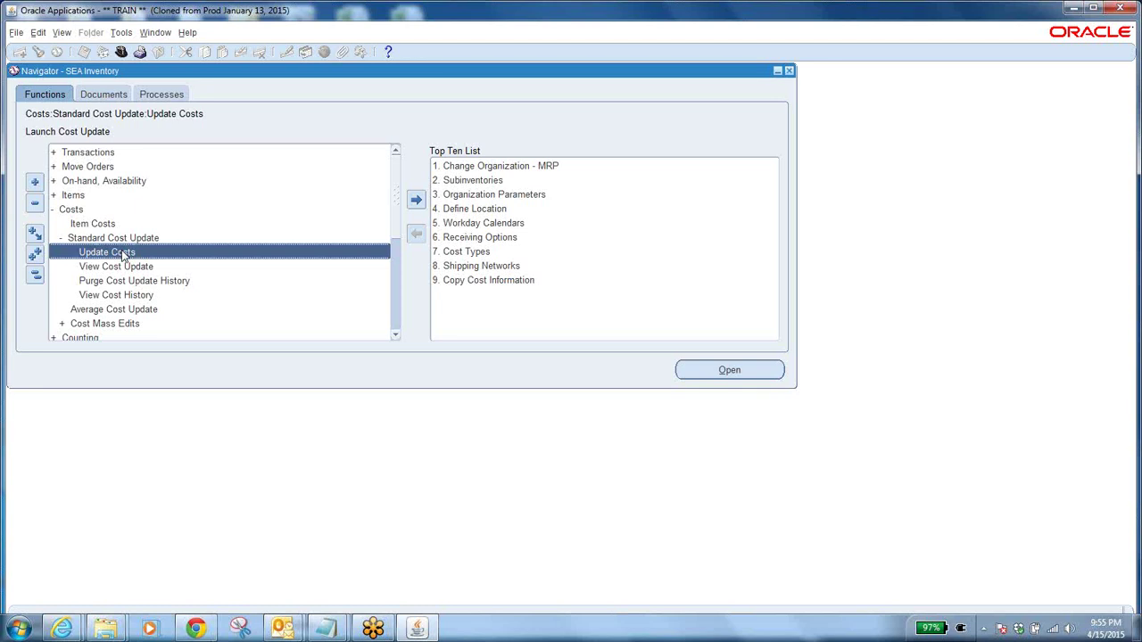
{"action": "double_click", "coordinate": [122, 254]}
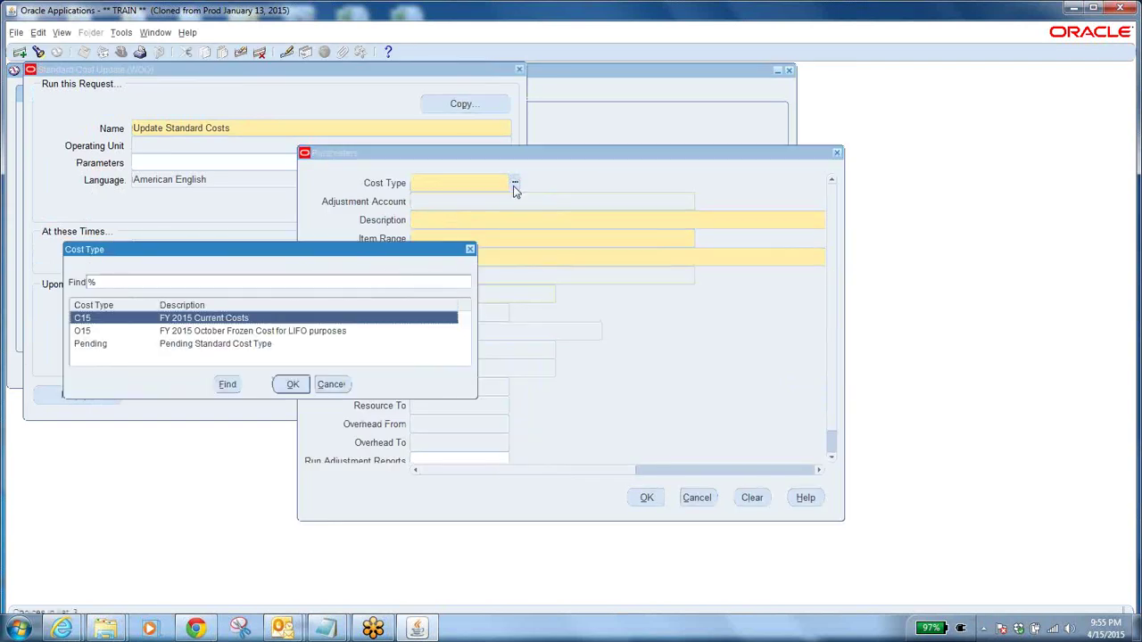
{"action": "left_click", "coordinate": [236, 348]}
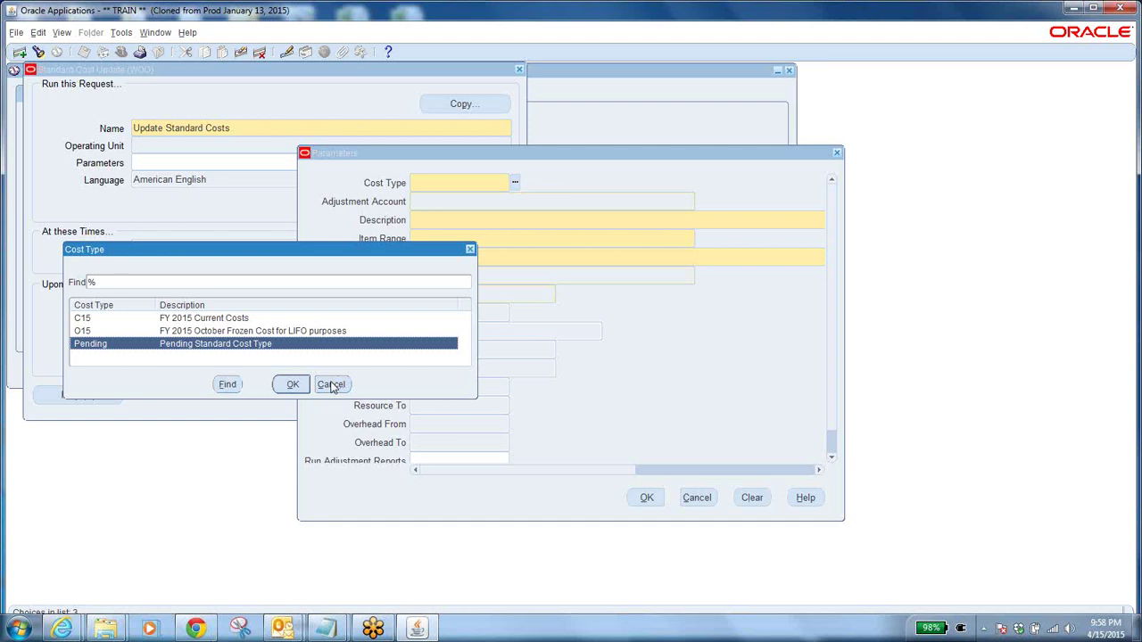
{"action": "left_click", "coordinate": [290, 385]}
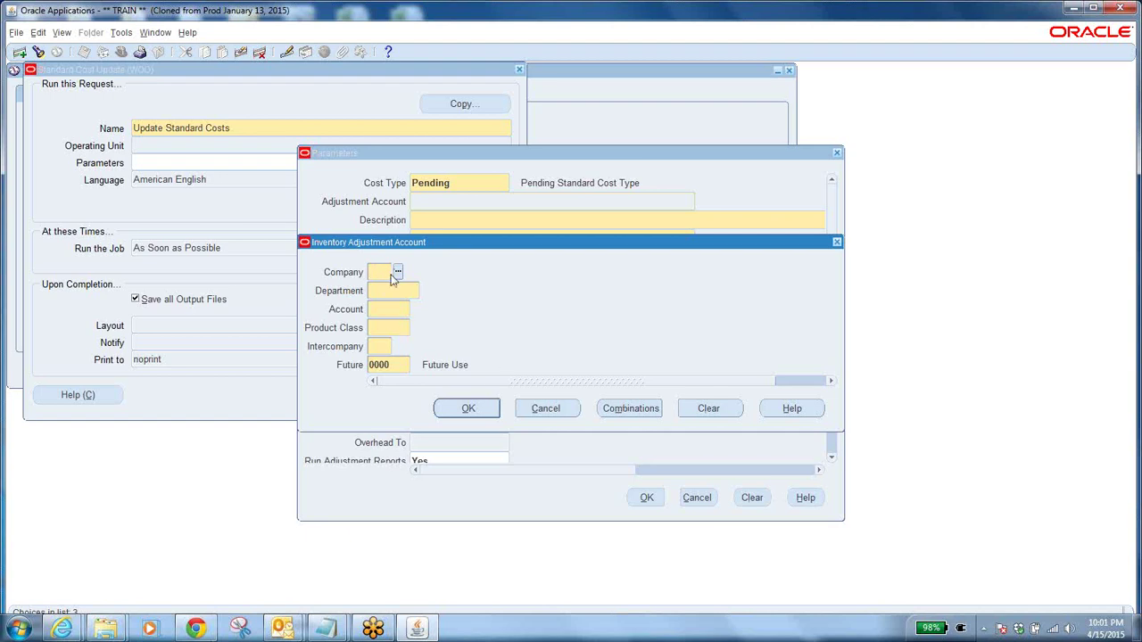
Set the adjustment account of the standard cost update to the combination 01.00000.1230.0300.00.0000 from the list of account combinations
{"action": "left_click", "coordinate": [619, 406]}
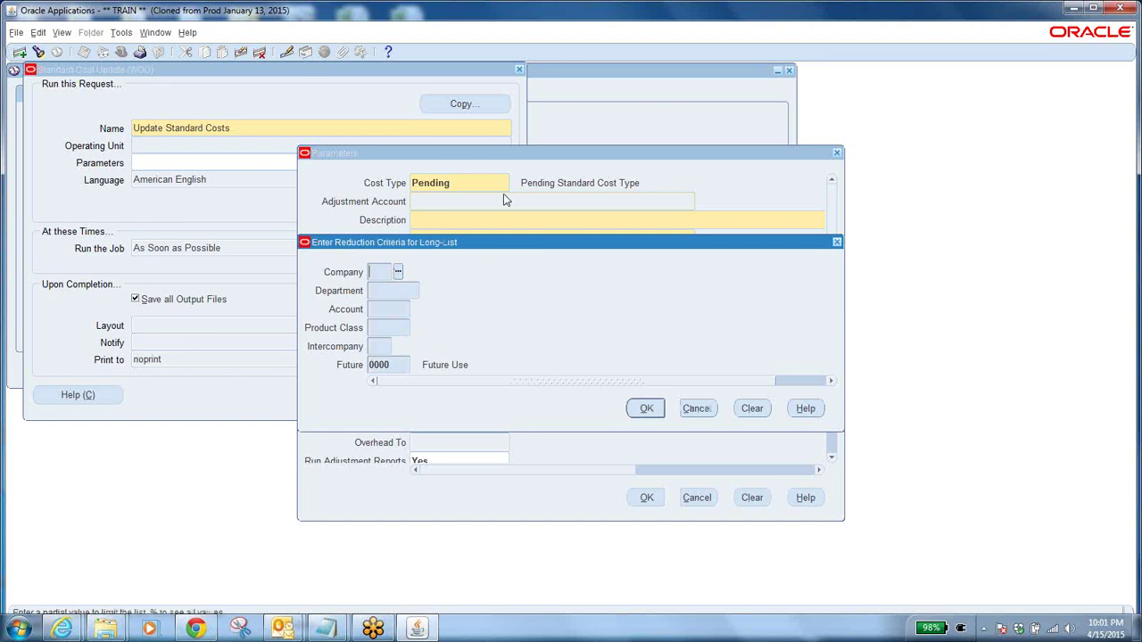
{"action": "left_click", "coordinate": [639, 409]}
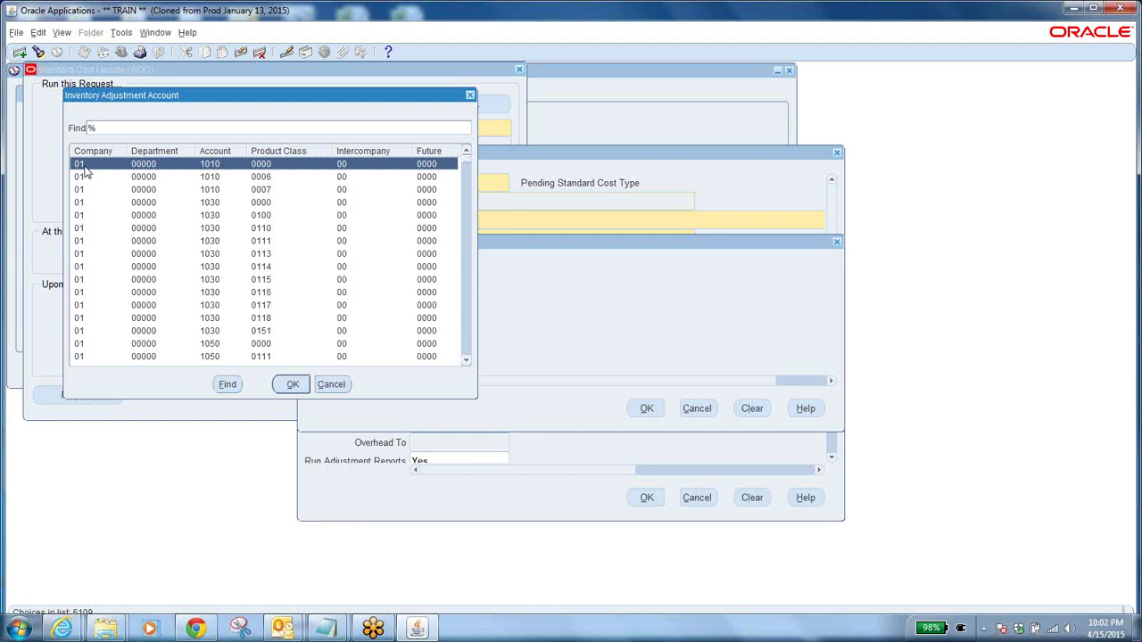
{"action": "left_click", "coordinate": [468, 308]}
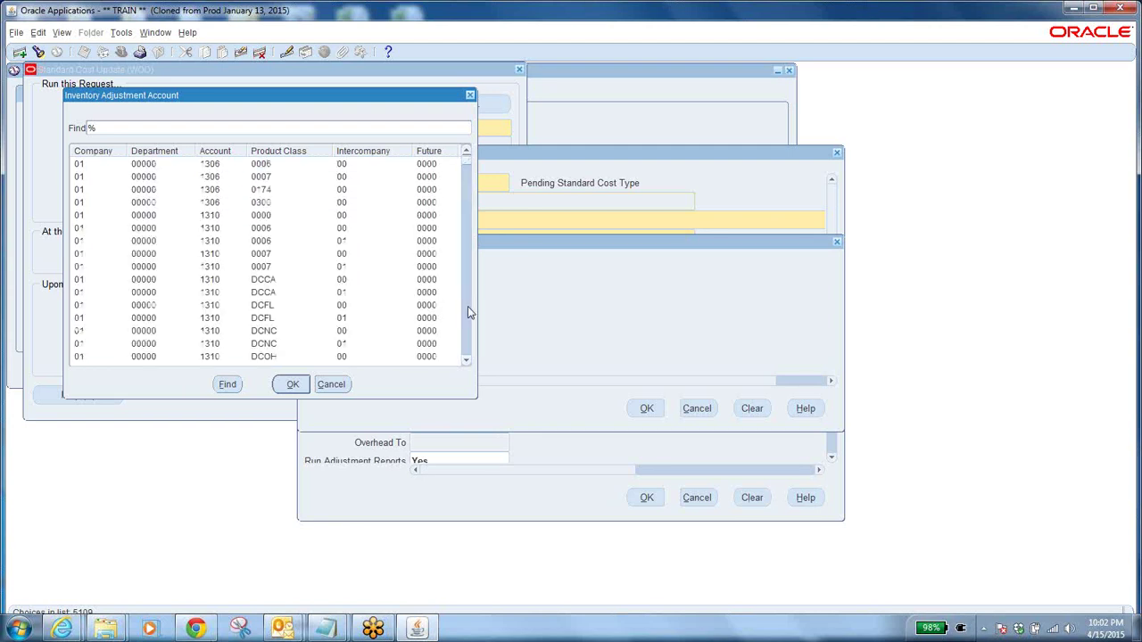
{"action": "left_click", "coordinate": [471, 331]}
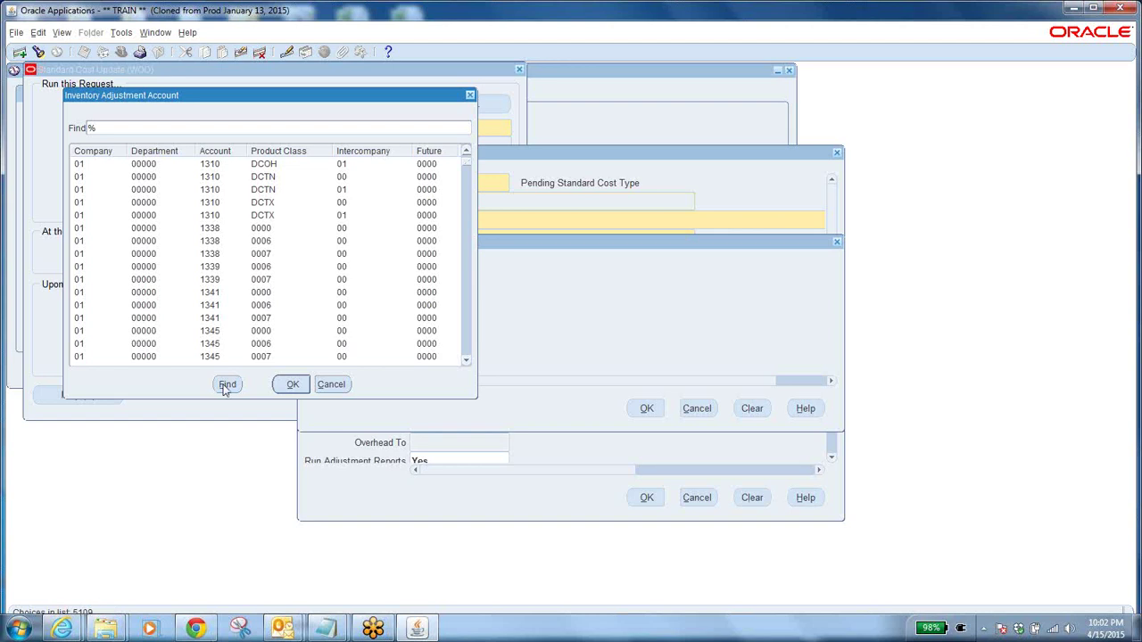
{"action": "left_click", "coordinate": [466, 153]}
{"action": "left_click", "coordinate": [466, 153]}
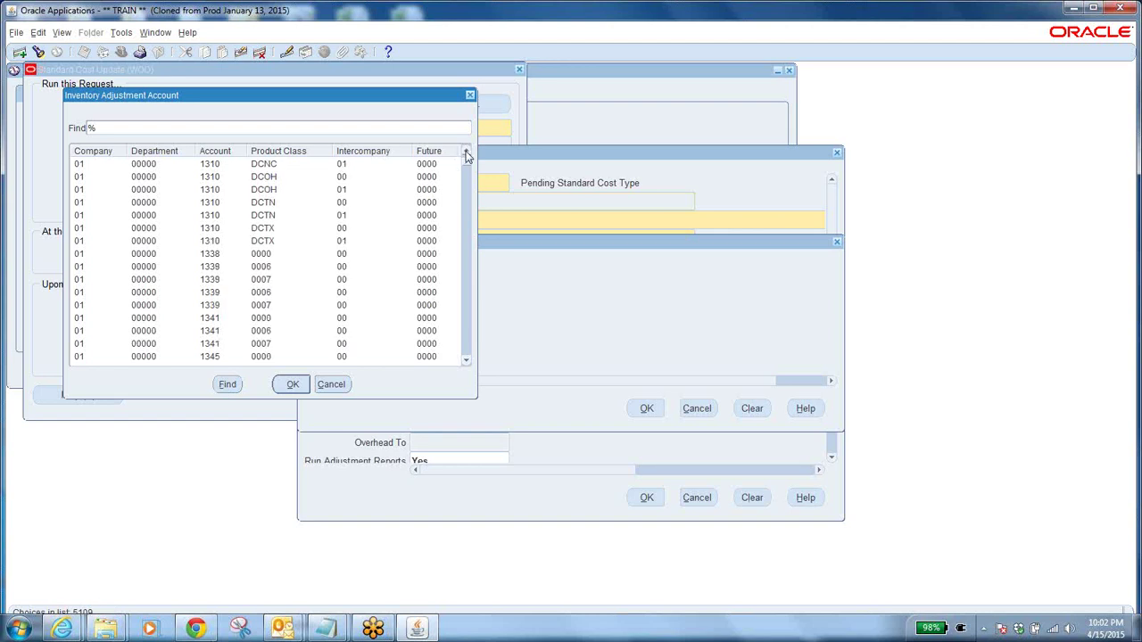
{"action": "left_click", "coordinate": [465, 154]}
{"action": "left_click", "coordinate": [466, 154]}
{"action": "left_click", "coordinate": [466, 154]}
{"action": "left_click", "coordinate": [466, 154]}
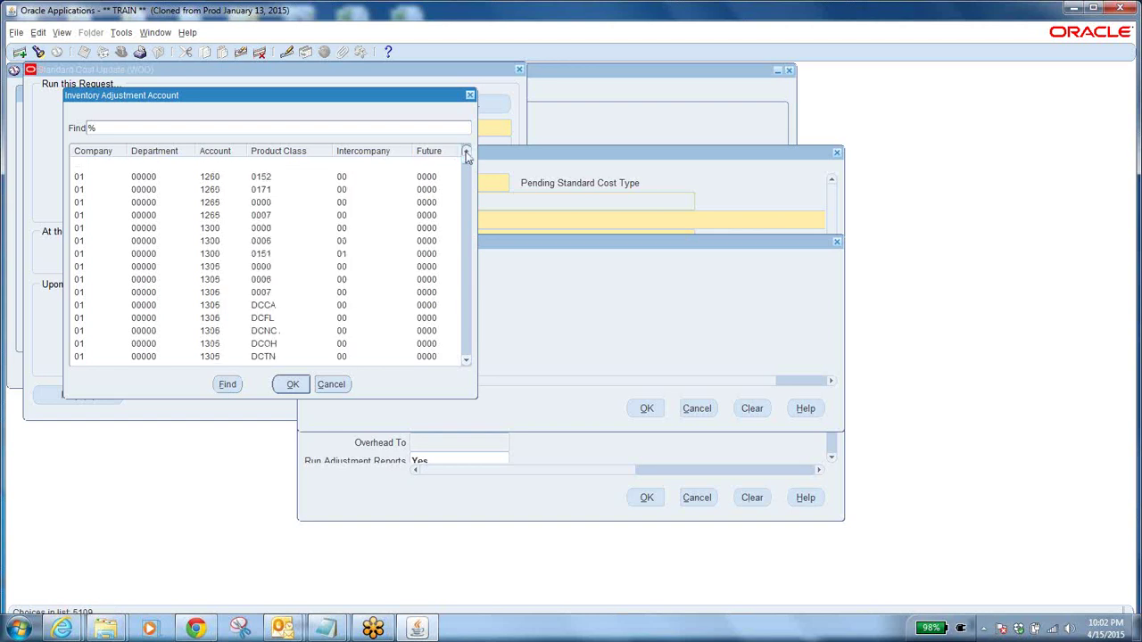
{"action": "left_click", "coordinate": [466, 153]}
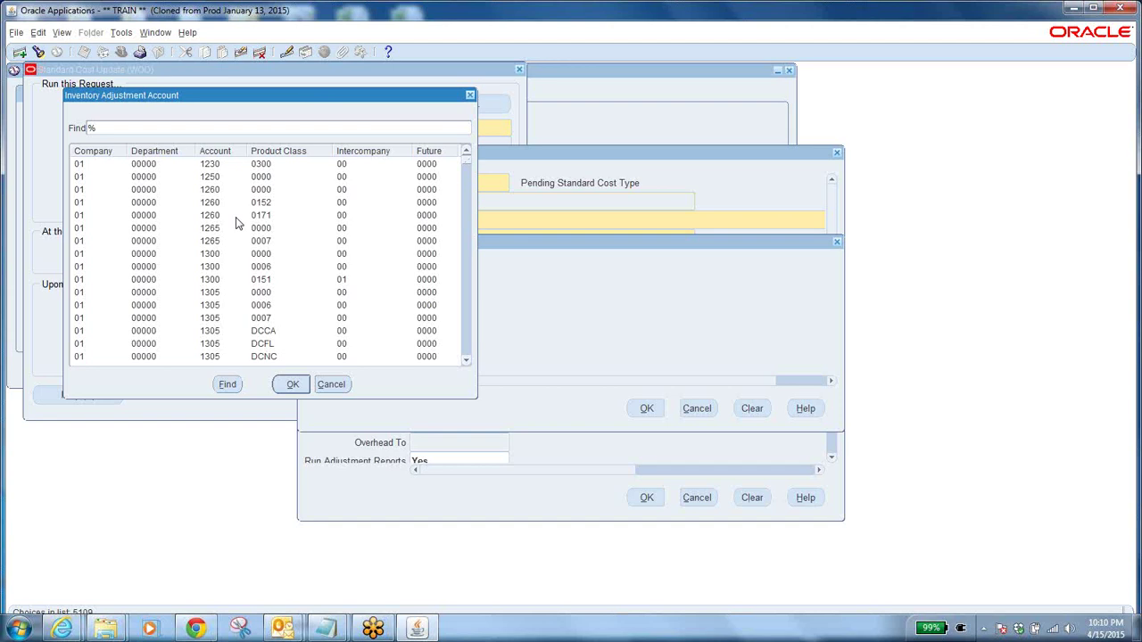
{"action": "left_click", "coordinate": [231, 166]}
{"action": "left_click", "coordinate": [292, 385]}
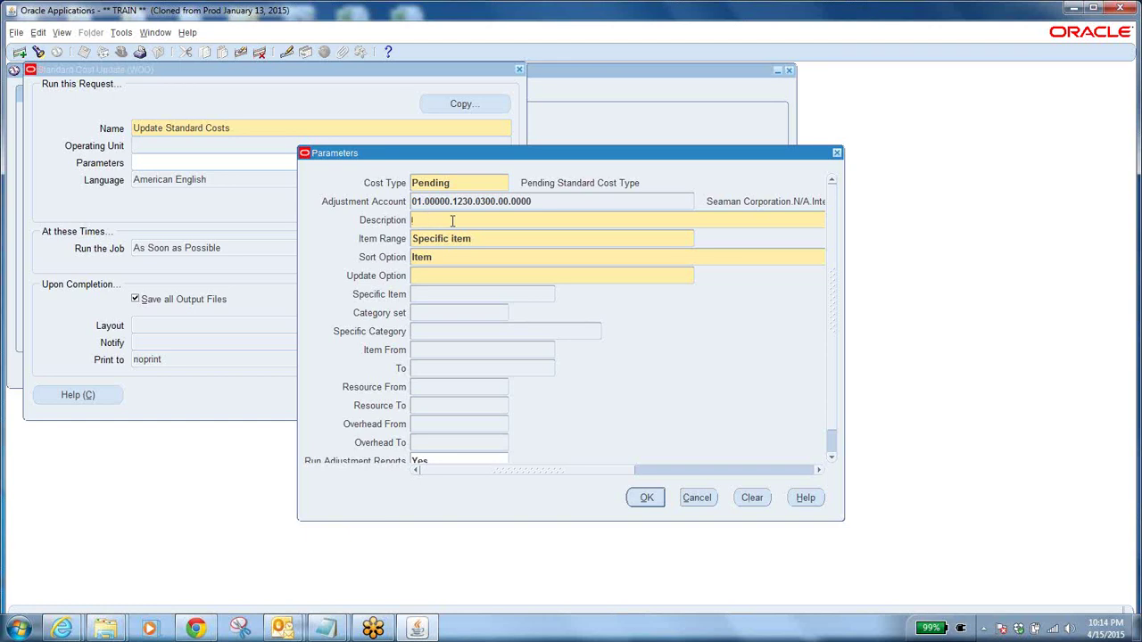
Enter the description "STD Cost Update" and set the item range to All items
{"action": "type", "text": "STD Cost Update"}
{"action": "double_click", "coordinate": [456, 258]}
{"action": "left_click", "coordinate": [499, 238]}
{"action": "left_click", "coordinate": [700, 238]}
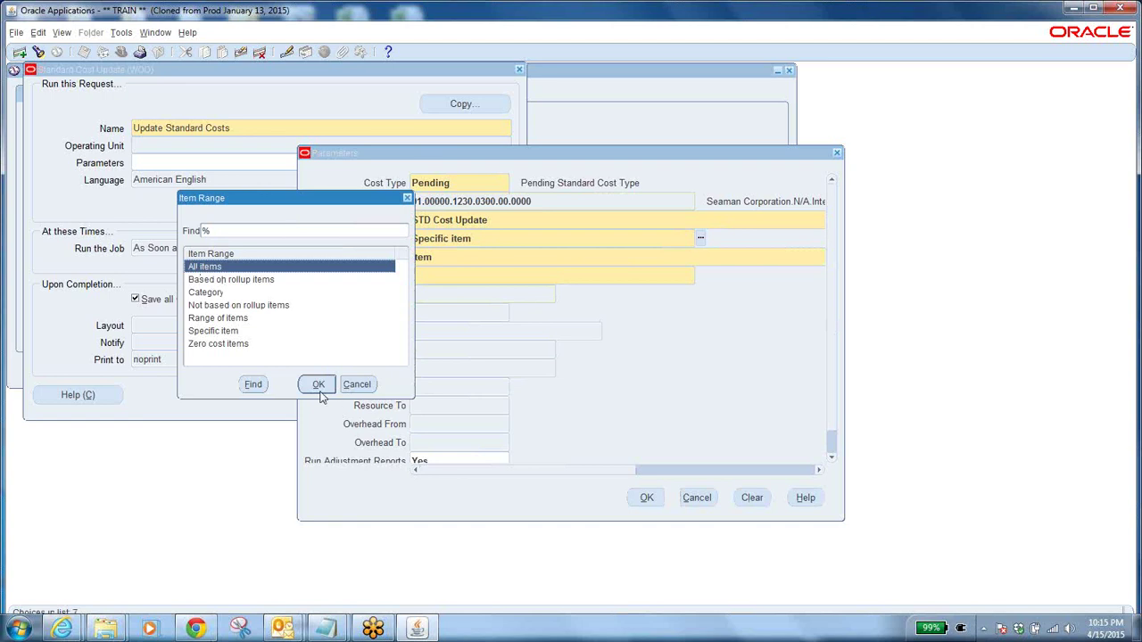
{"action": "left_click", "coordinate": [318, 384]}
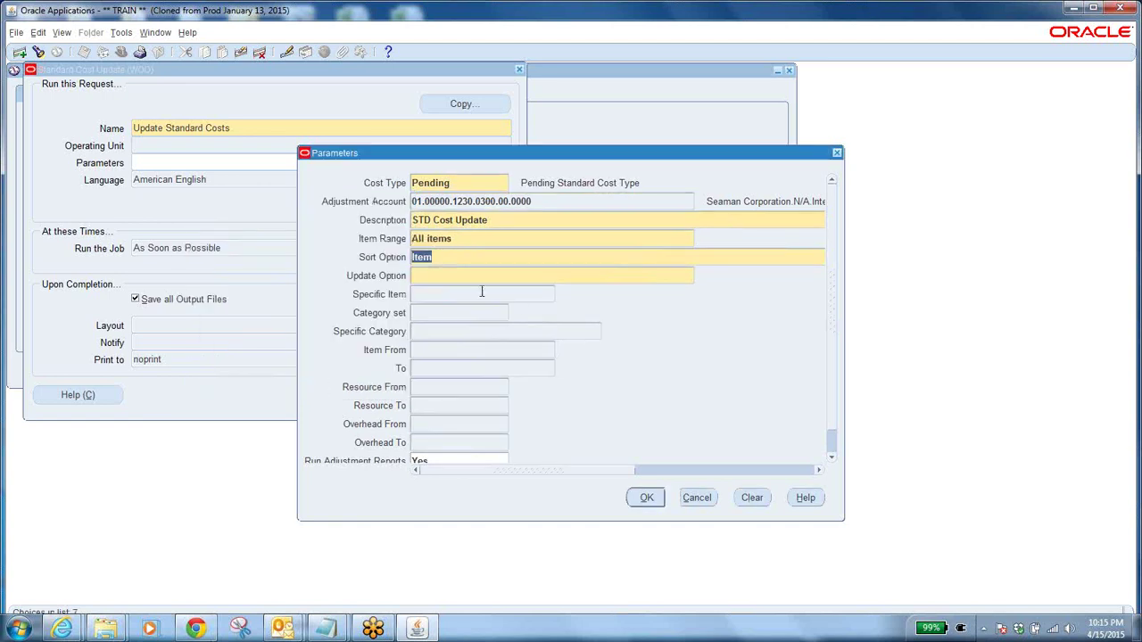
Set the update option to "Overhead, resource, activity, and item costs" and cancel the standard cost update request without submitting it
{"action": "left_click", "coordinate": [433, 277]}
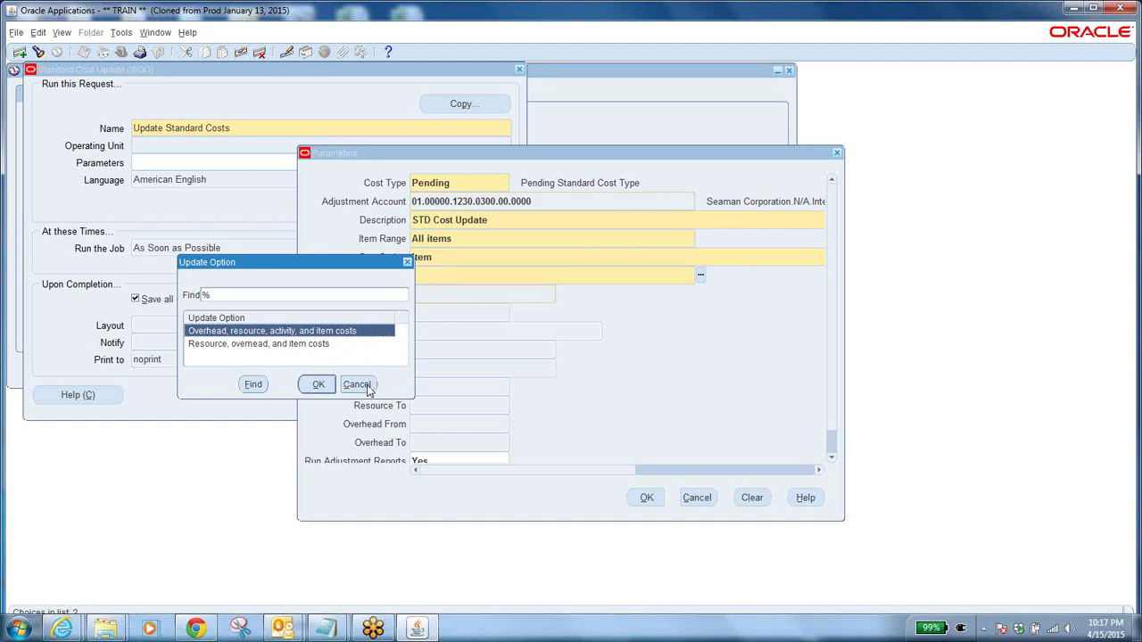
{"action": "left_click", "coordinate": [358, 384]}
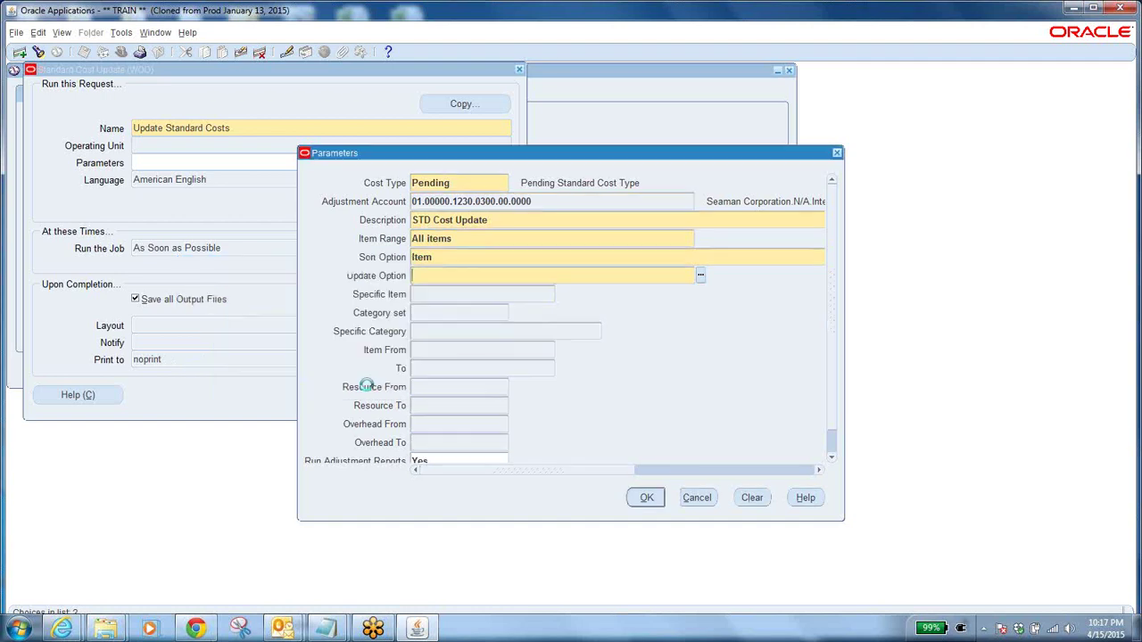
{"action": "left_click", "coordinate": [701, 275]}
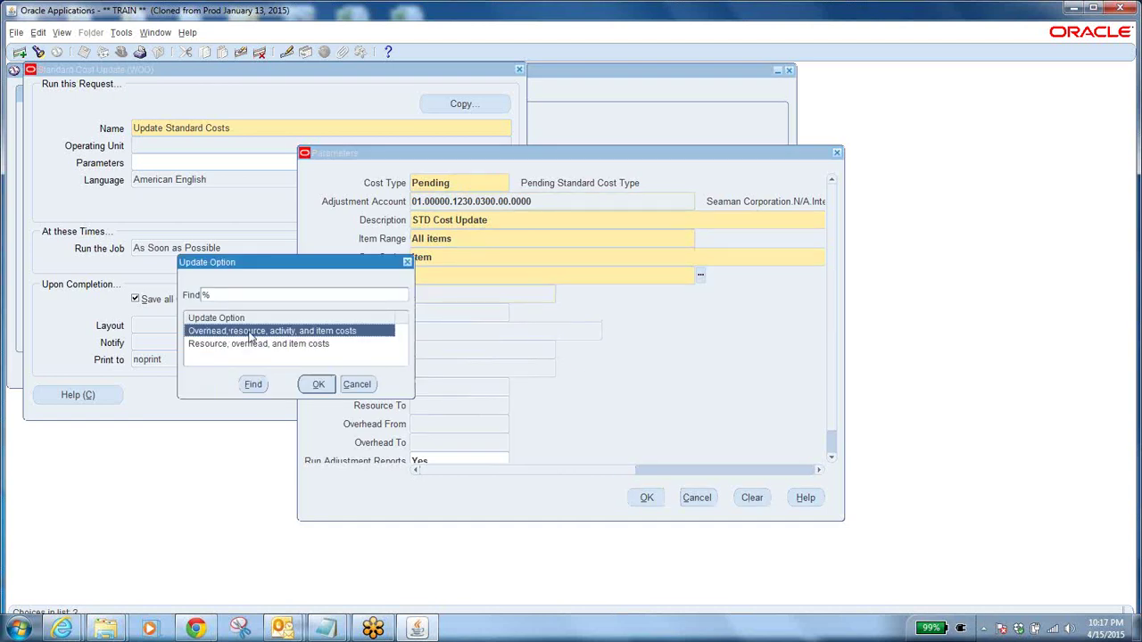
{"action": "left_click", "coordinate": [317, 385]}
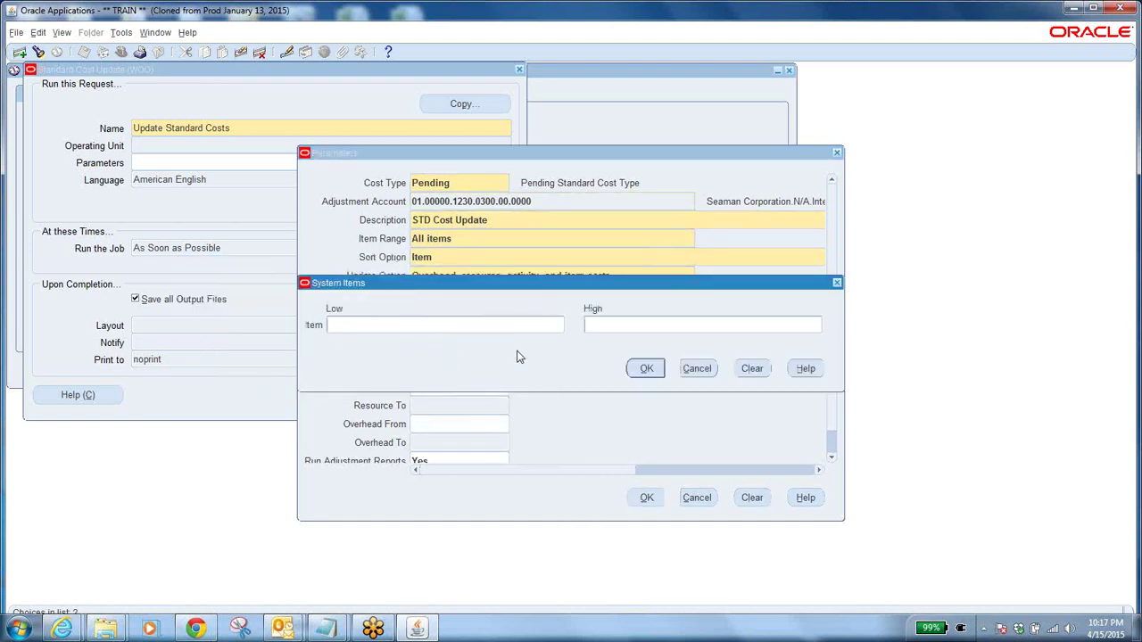
{"action": "left_click", "coordinate": [699, 371]}
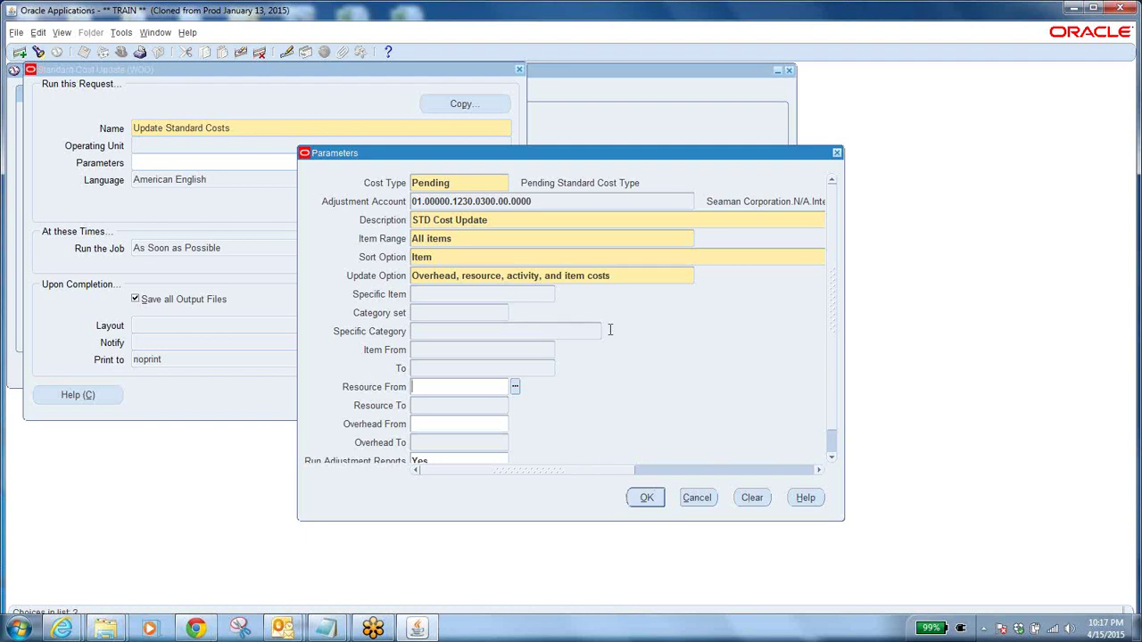
{"action": "left_click", "coordinate": [698, 499]}
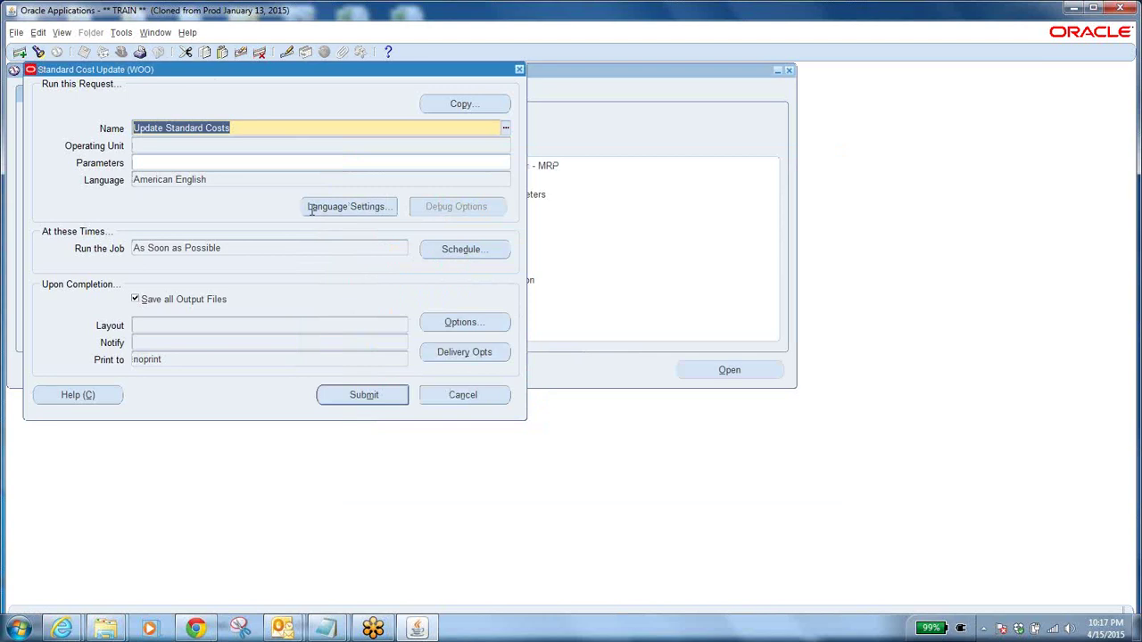
{"action": "left_click", "coordinate": [454, 403]}
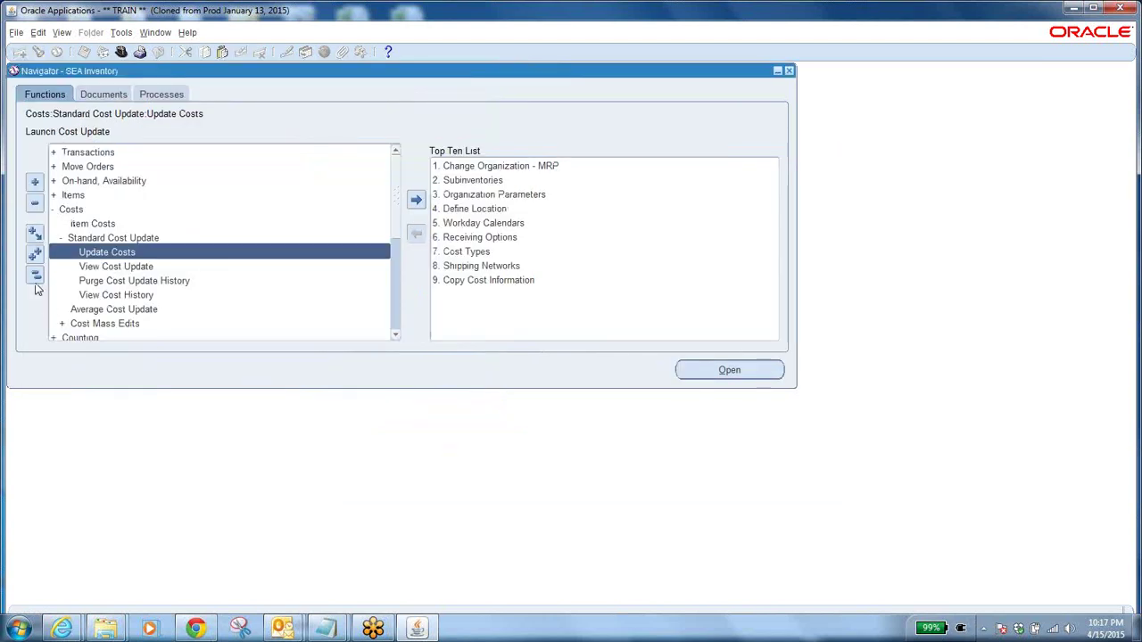
Start a new single request for Copy Cost Information under Cost Mass Edits
{"action": "double_click", "coordinate": [103, 325]}
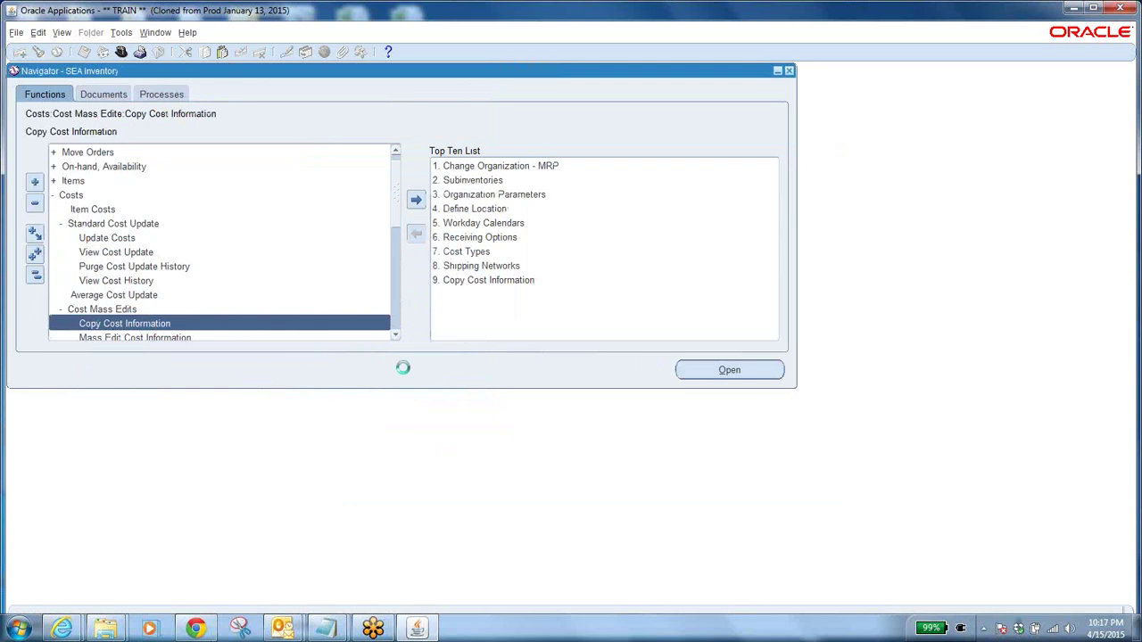
{"action": "left_click", "coordinate": [395, 334]}
{"action": "left_click", "coordinate": [395, 334]}
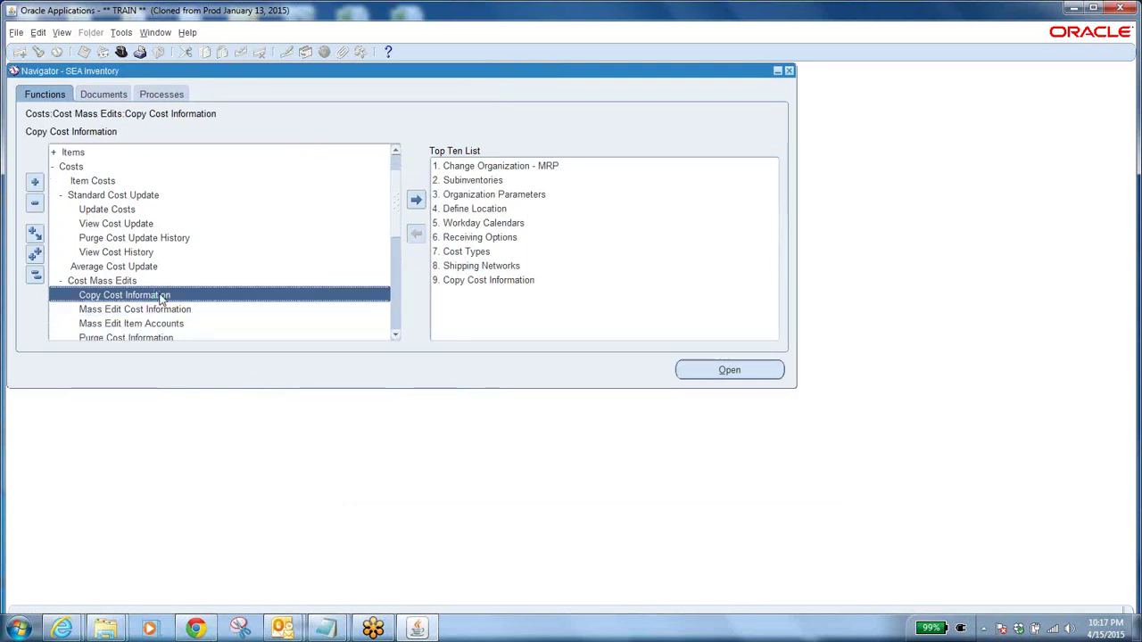
{"action": "left_click", "coordinate": [107, 210]}
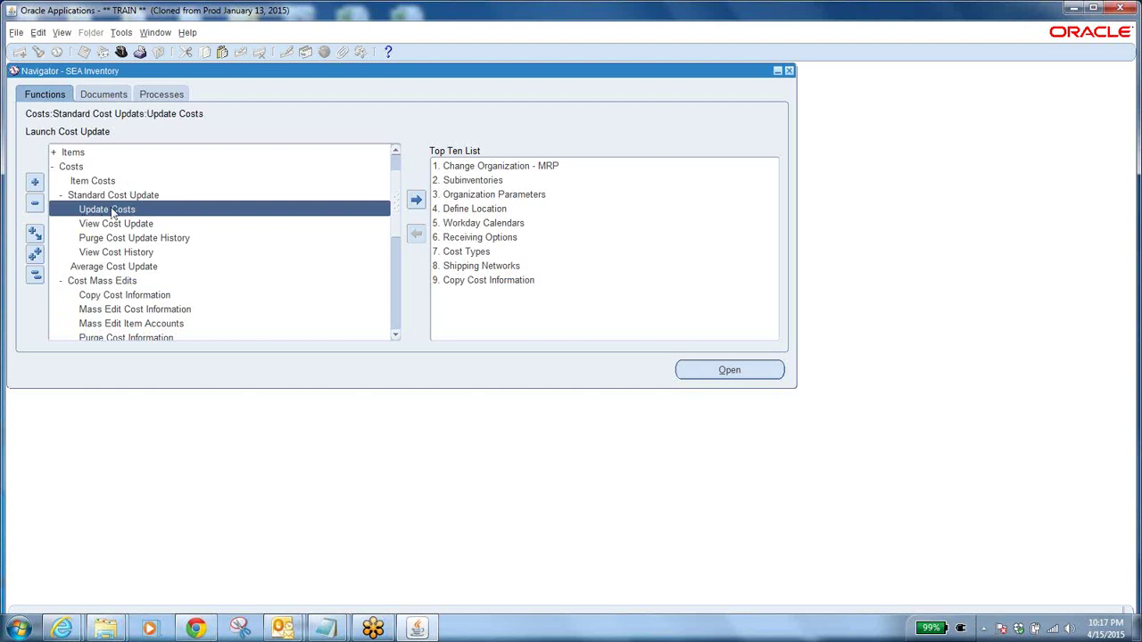
{"action": "left_click", "coordinate": [105, 295]}
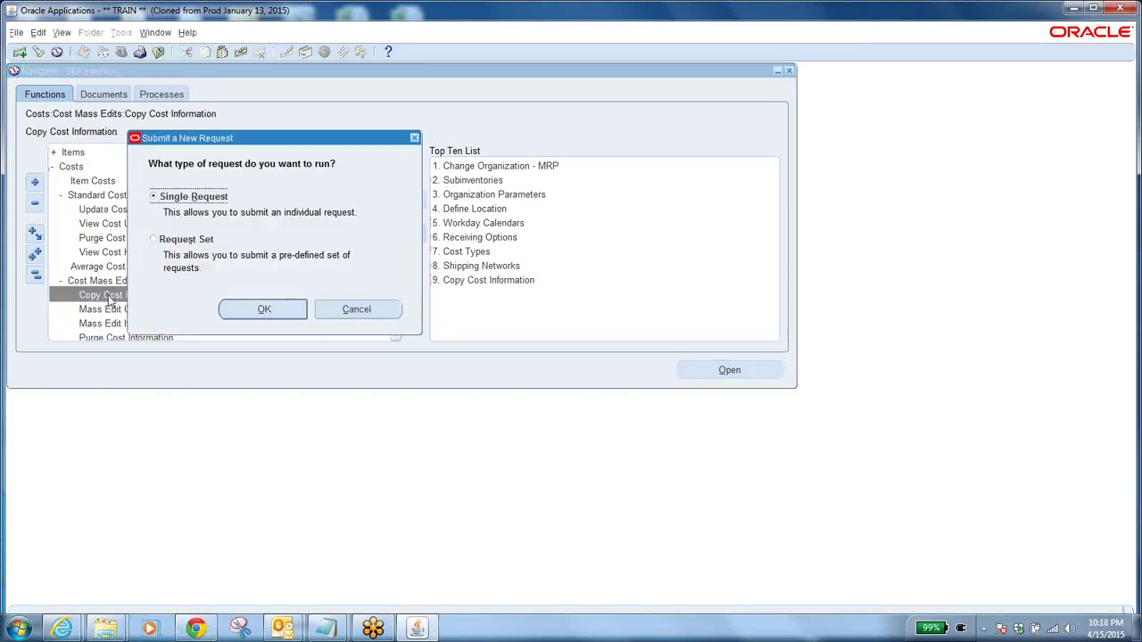
{"action": "left_click", "coordinate": [269, 308]}
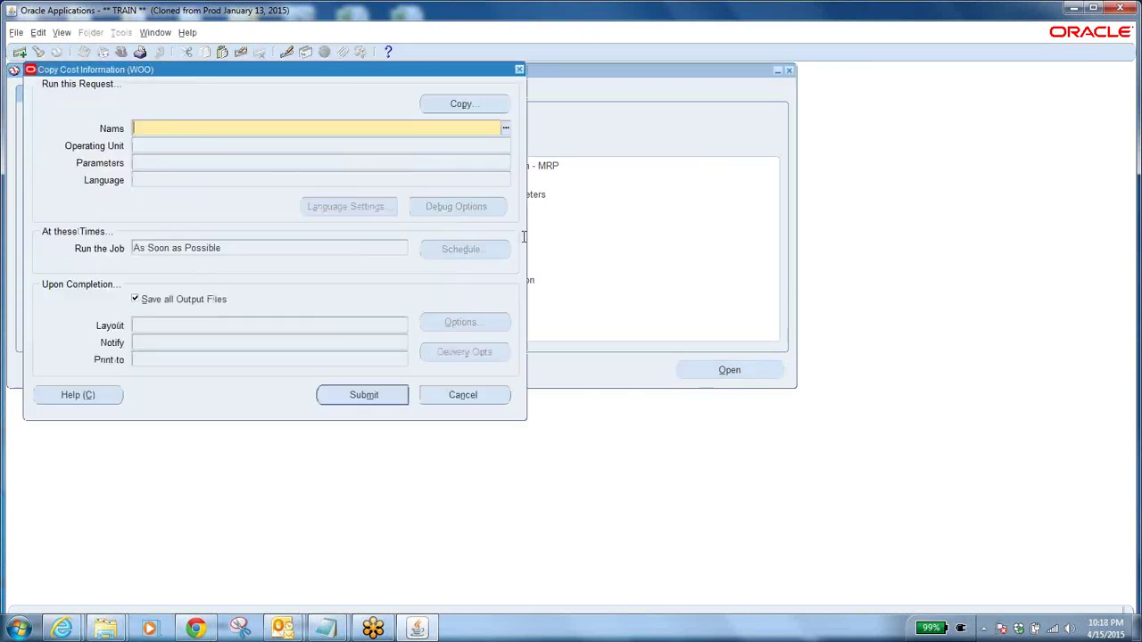
Examine the parameters of the Copy Item Costs request and of the Copy Item Costs Across Organizations request
{"action": "left_click", "coordinate": [506, 131]}
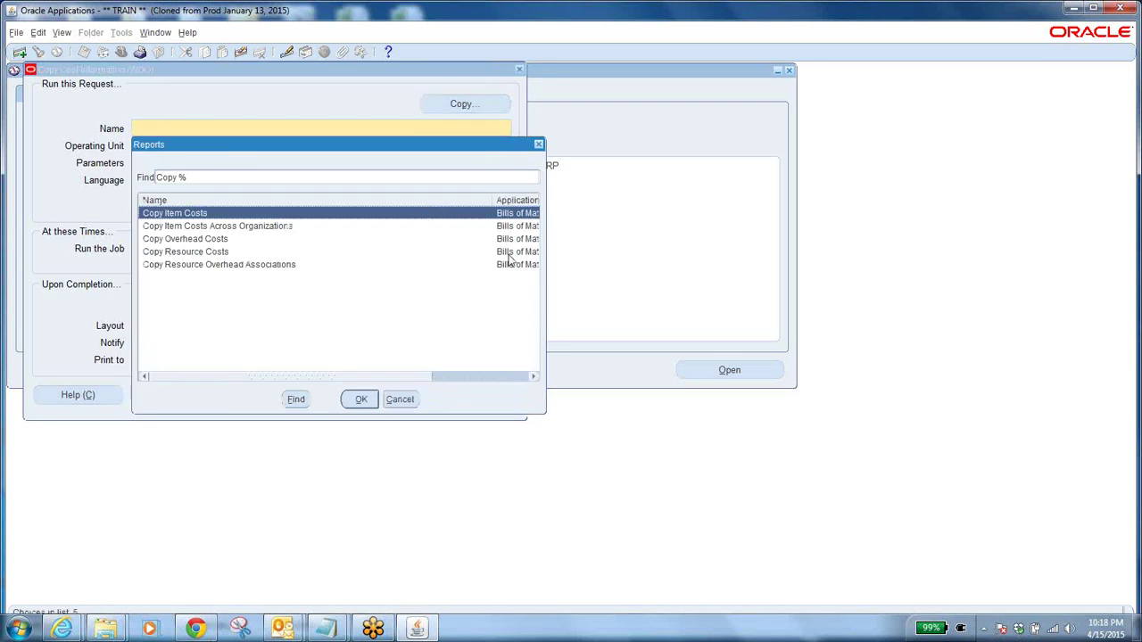
{"action": "left_click", "coordinate": [361, 399]}
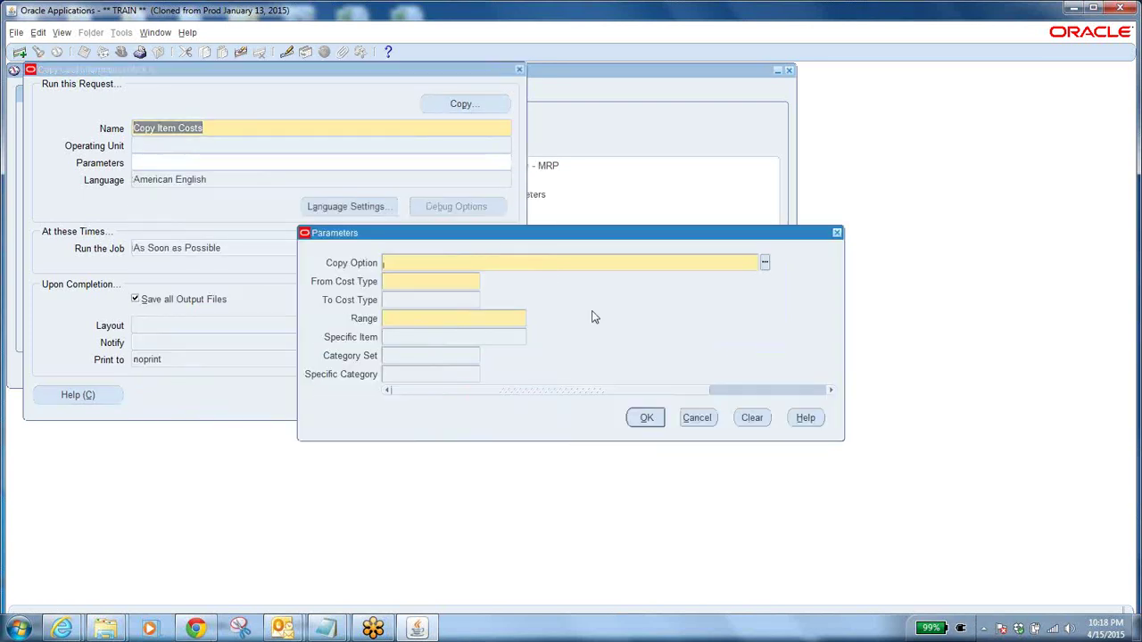
{"action": "left_click", "coordinate": [697, 419]}
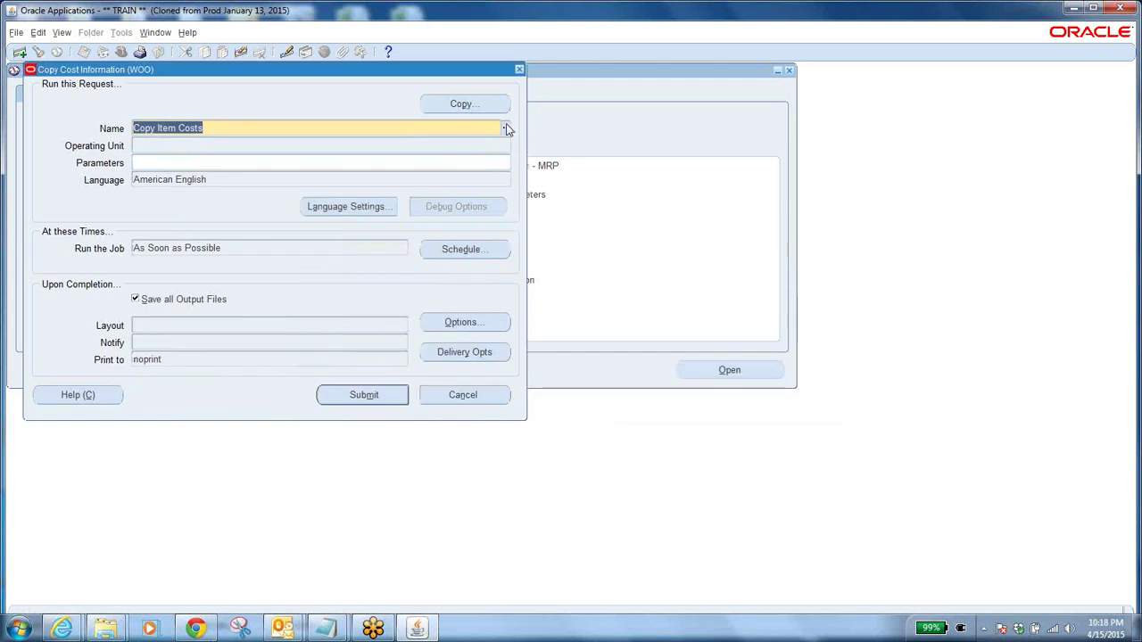
{"action": "left_click", "coordinate": [506, 128]}
{"action": "left_click", "coordinate": [241, 227]}
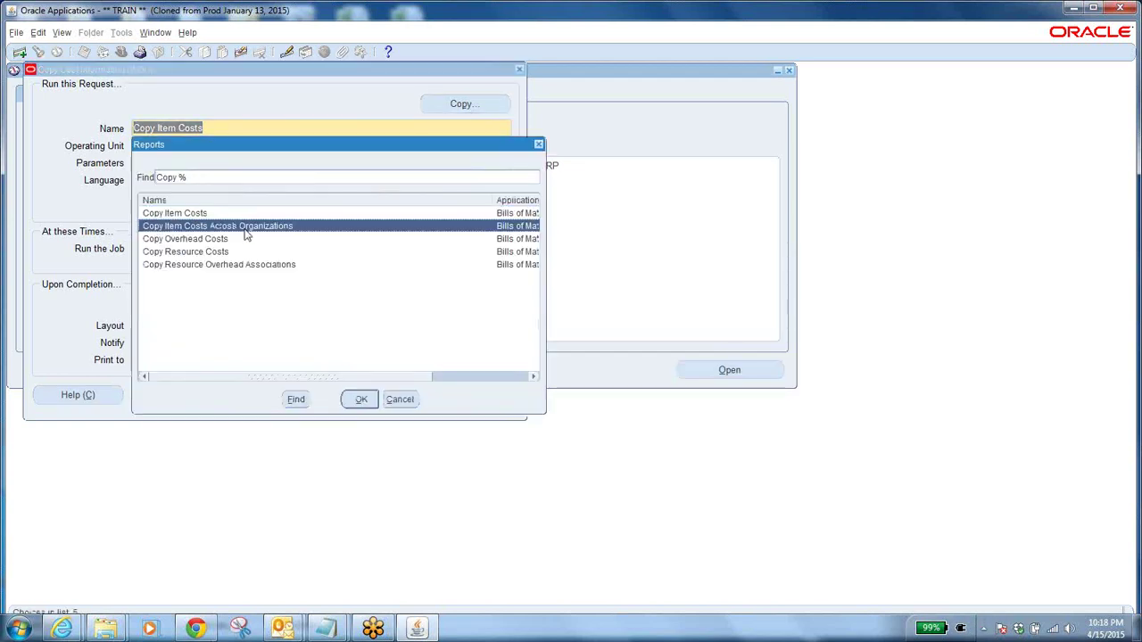
{"action": "left_click", "coordinate": [359, 399]}
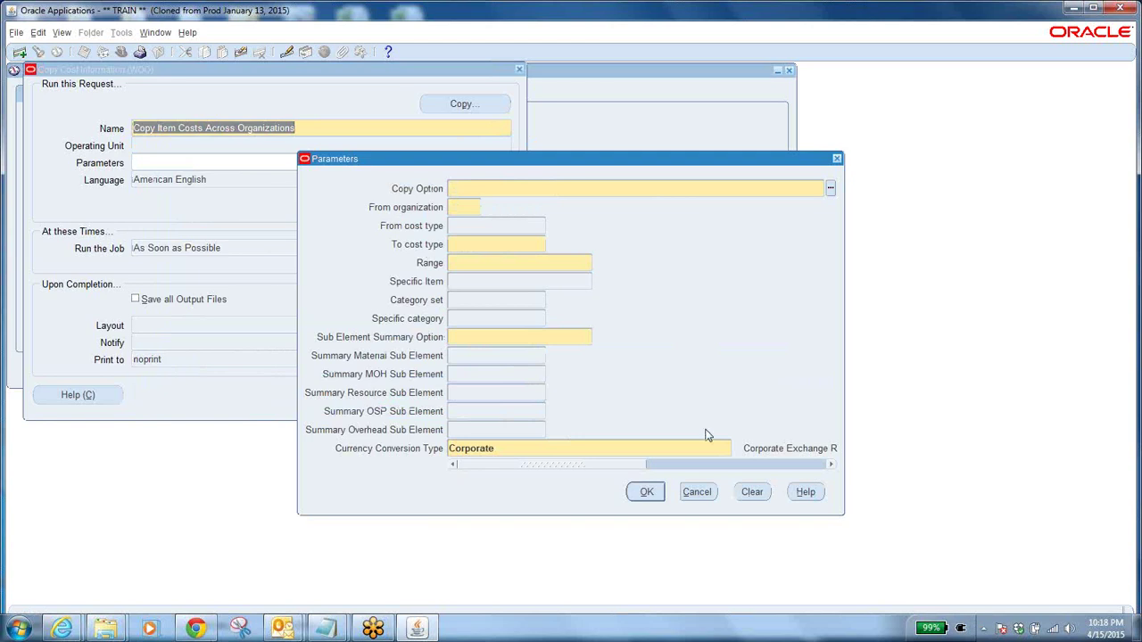
{"action": "left_click", "coordinate": [699, 493]}
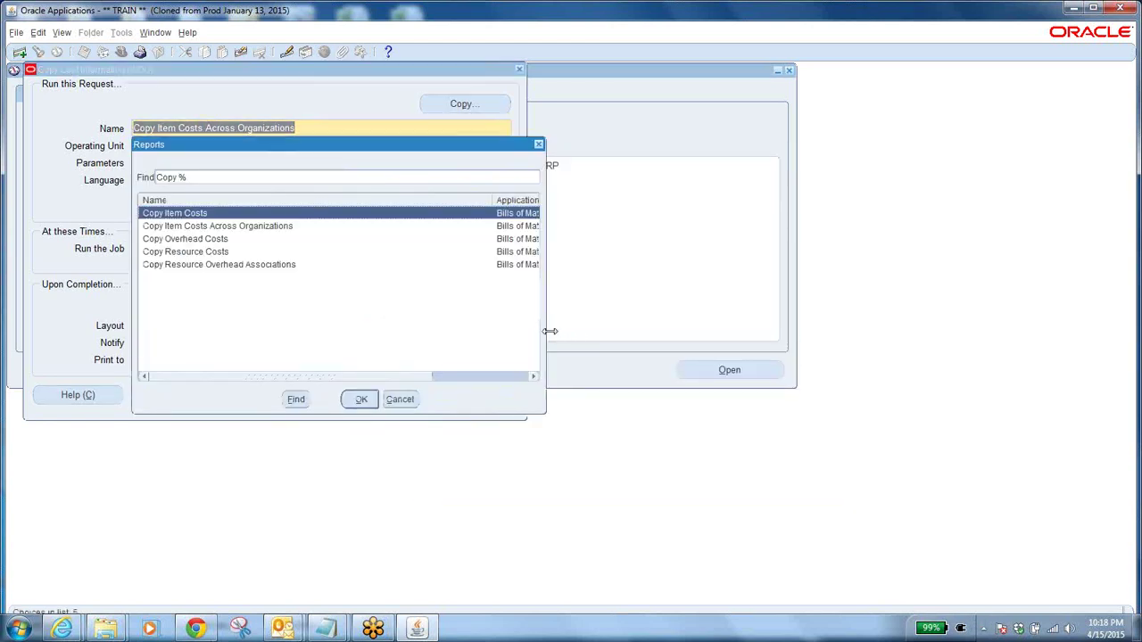
Widen the request list to show the full application names and choose Copy Item Costs Across Organizations
{"action": "left_click_drag", "start_coordinate": [545, 332], "coordinate": [640, 346]}
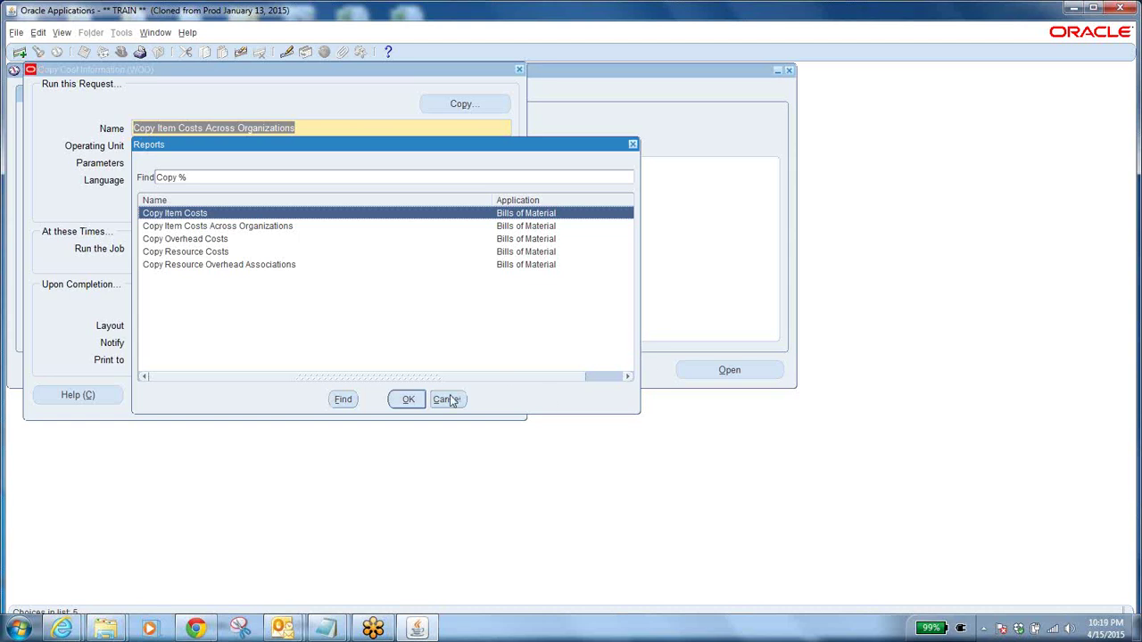
{"action": "left_click", "coordinate": [274, 227]}
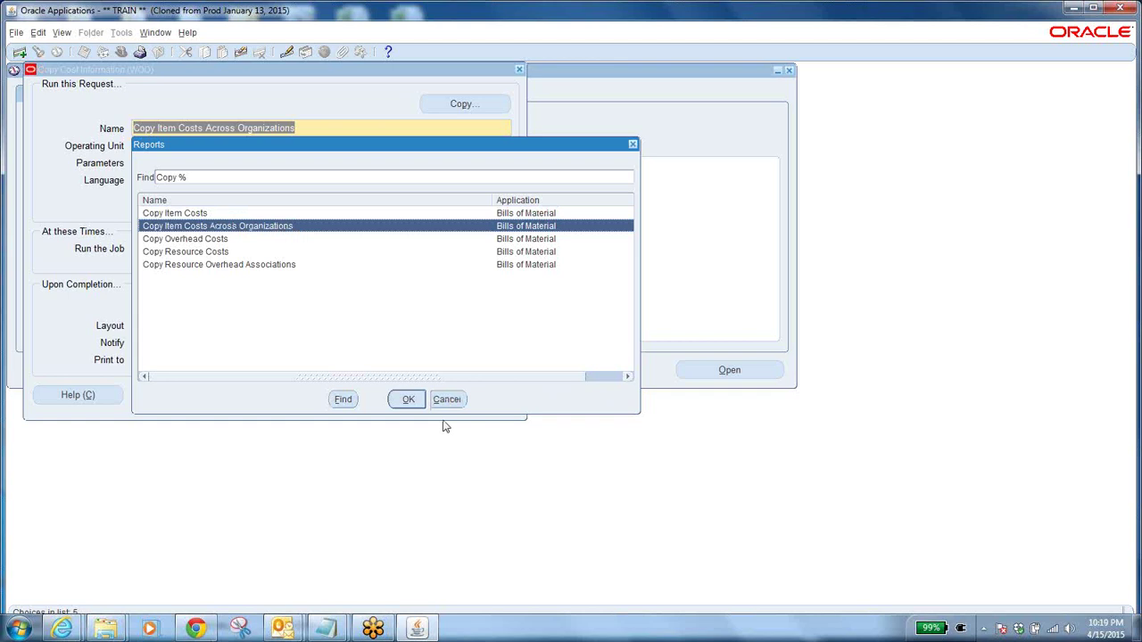
{"action": "left_click", "coordinate": [407, 400]}
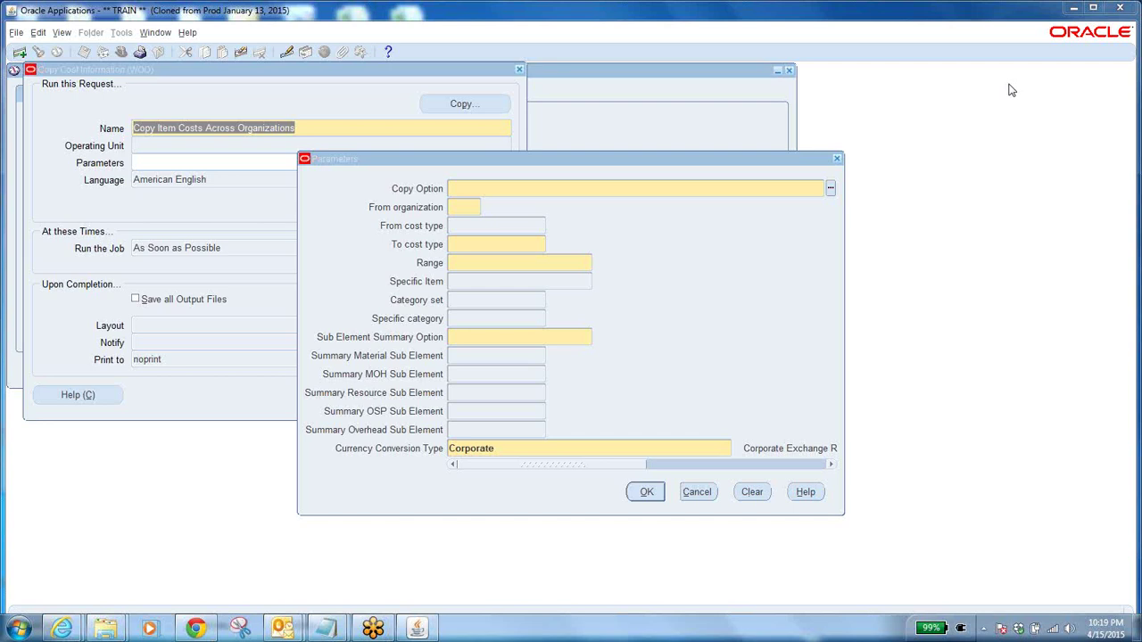
Set the source organization of the copy request to WOC, Wooster Coating
{"action": "left_click", "coordinate": [456, 210]}
{"action": "left_click", "coordinate": [487, 207]}
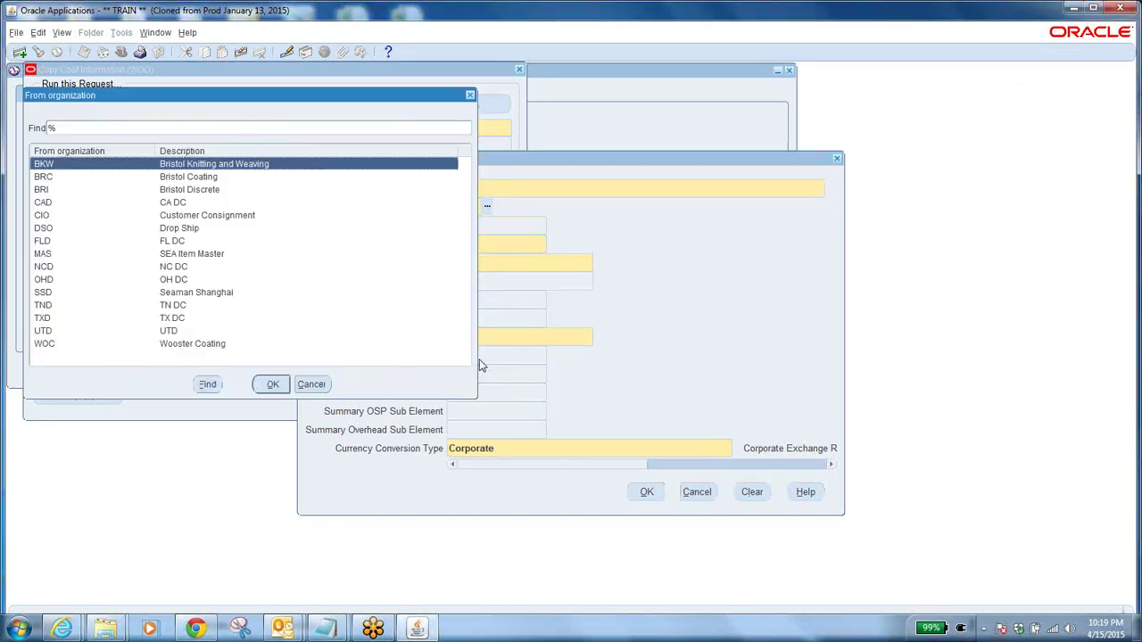
{"action": "left_click", "coordinate": [151, 346]}
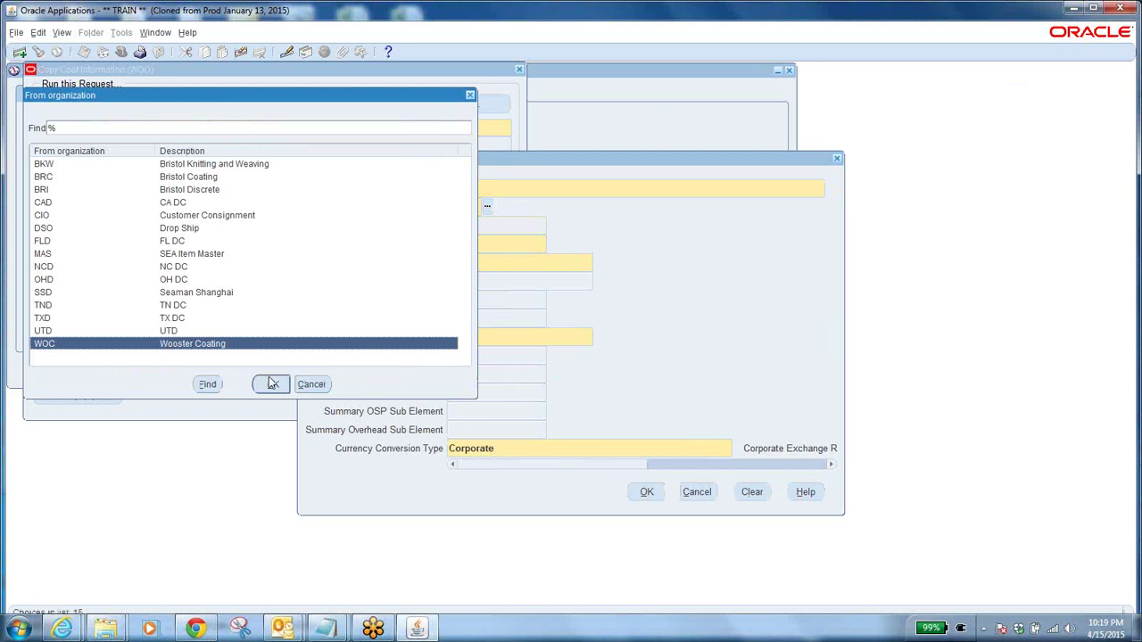
{"action": "left_click", "coordinate": [164, 337]}
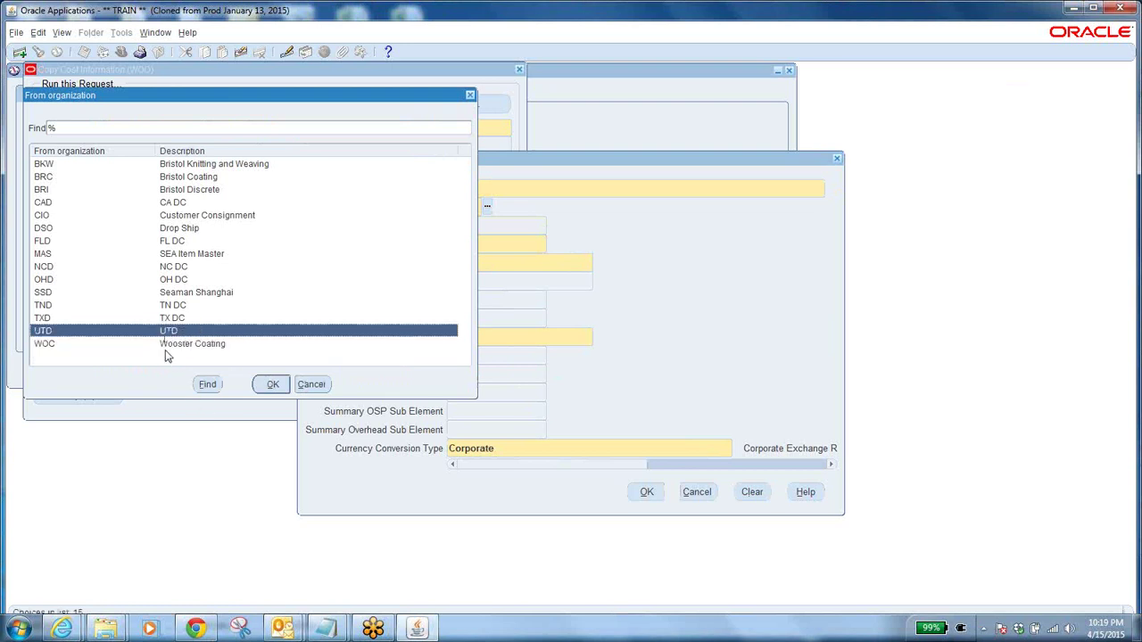
{"action": "left_click", "coordinate": [176, 347]}
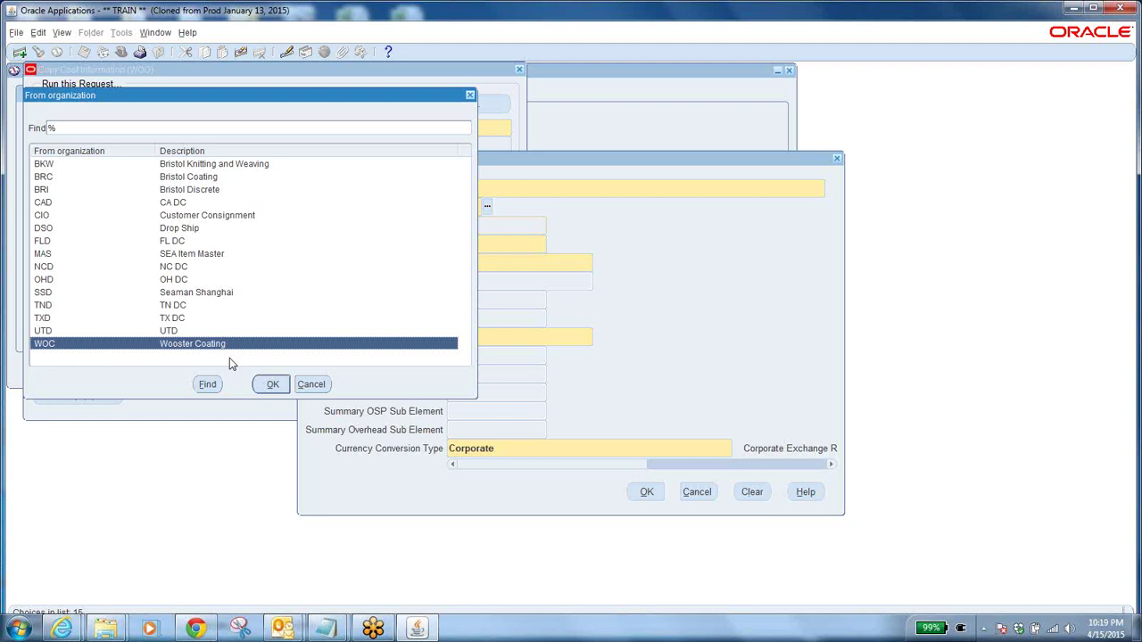
{"action": "left_click", "coordinate": [270, 384]}
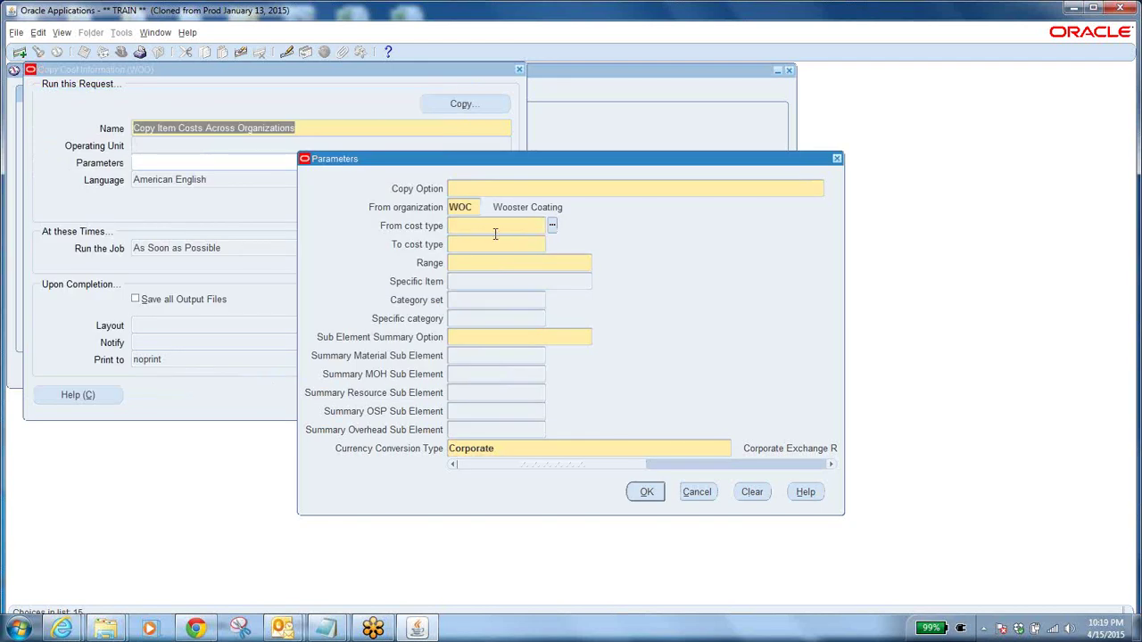
{"action": "double_click", "coordinate": [477, 207]}
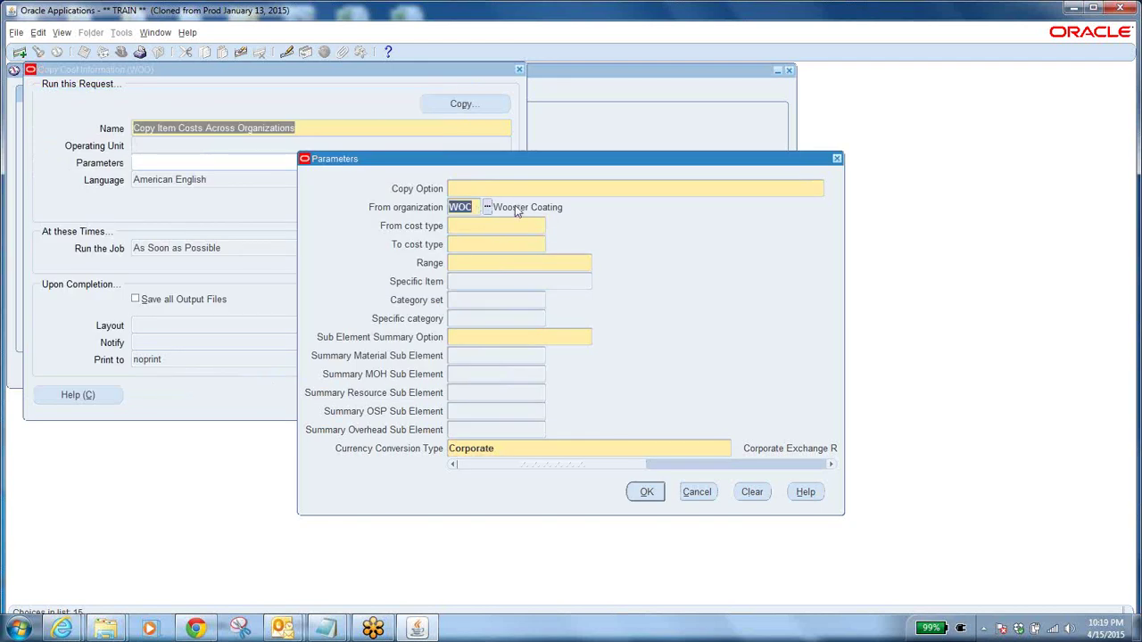
Set the copy option of the request to "Merge and update existing costs"
{"action": "left_click", "coordinate": [543, 187]}
{"action": "left_click", "coordinate": [831, 187]}
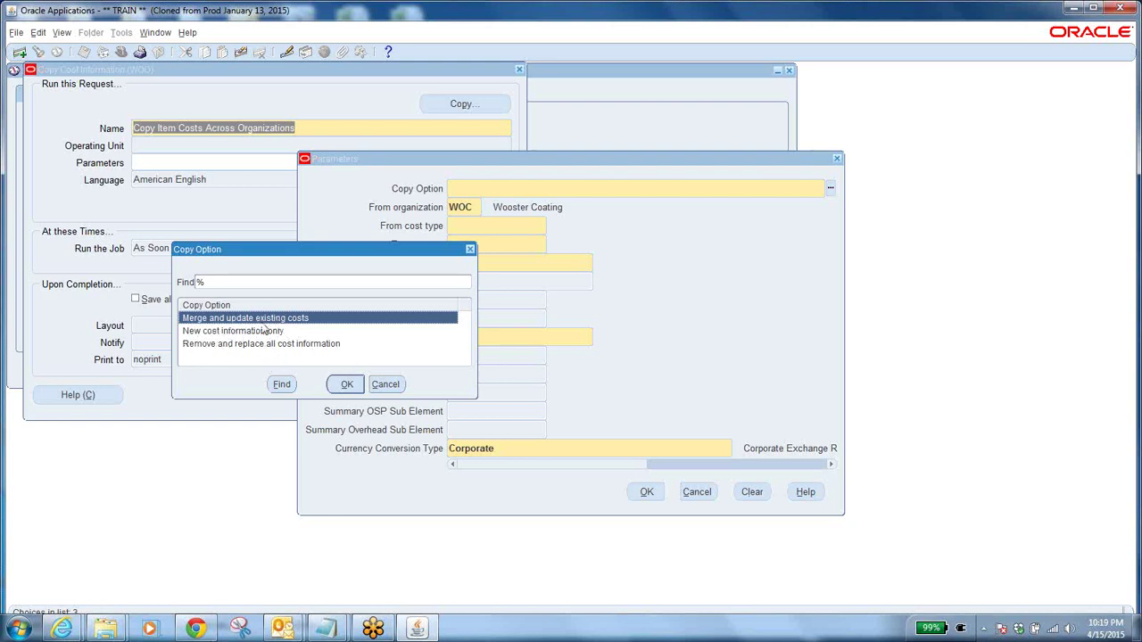
{"action": "left_click", "coordinate": [344, 385]}
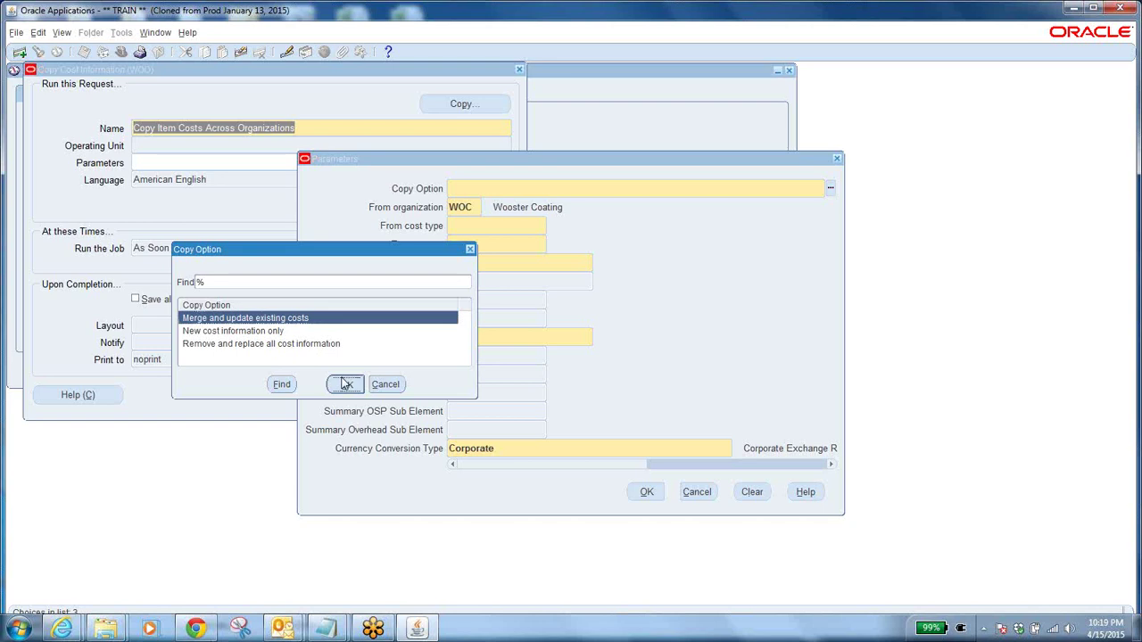
Review the available source cost types, comparing Frozen with Pending, and leave the parameter without choosing one
{"action": "left_click", "coordinate": [520, 225]}
{"action": "left_click", "coordinate": [552, 226]}
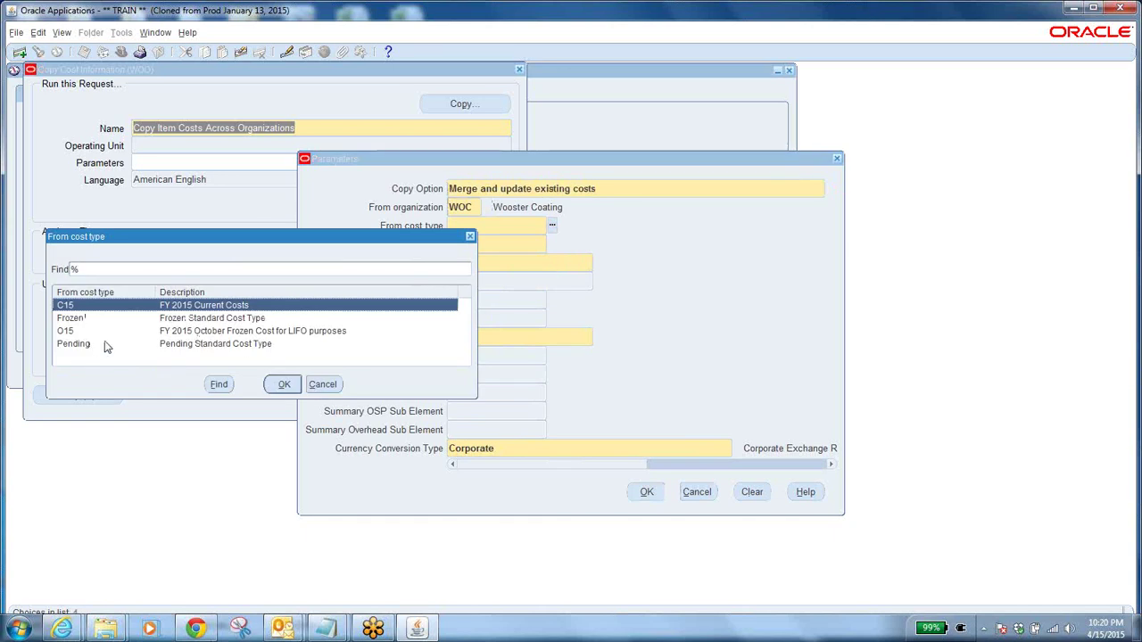
{"action": "left_click", "coordinate": [95, 321]}
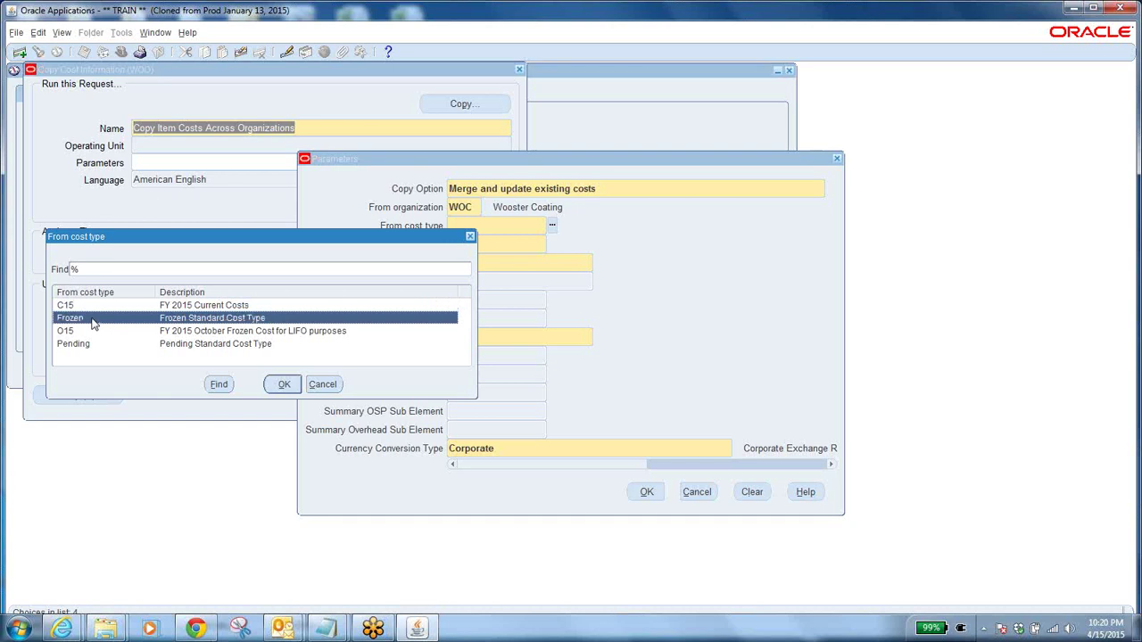
{"action": "left_click", "coordinate": [86, 348]}
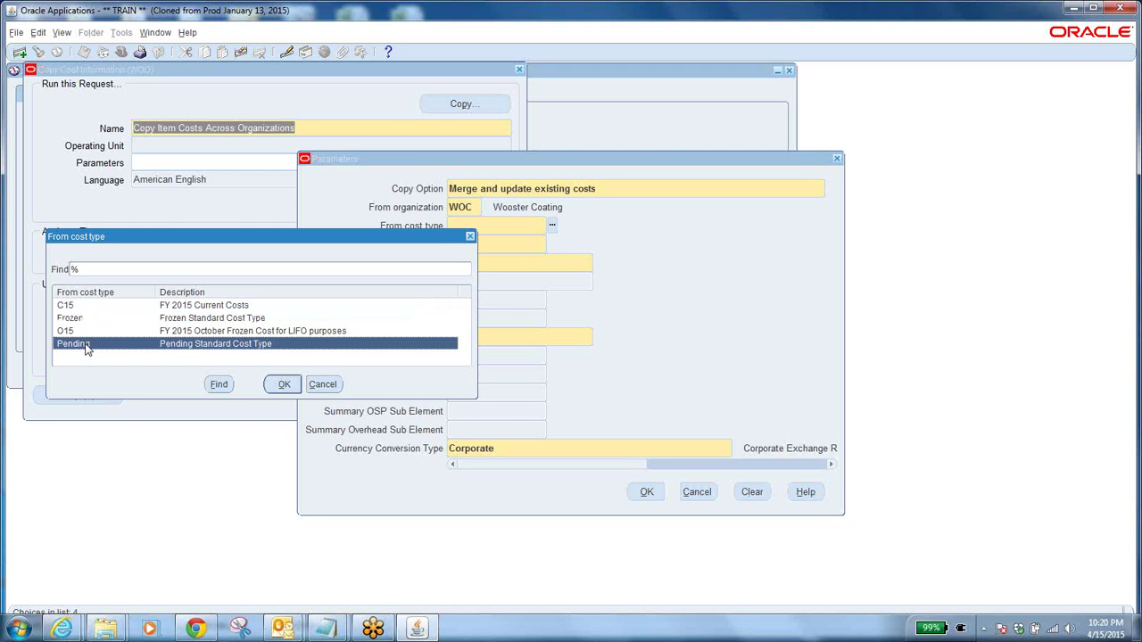
{"action": "left_click", "coordinate": [91, 323]}
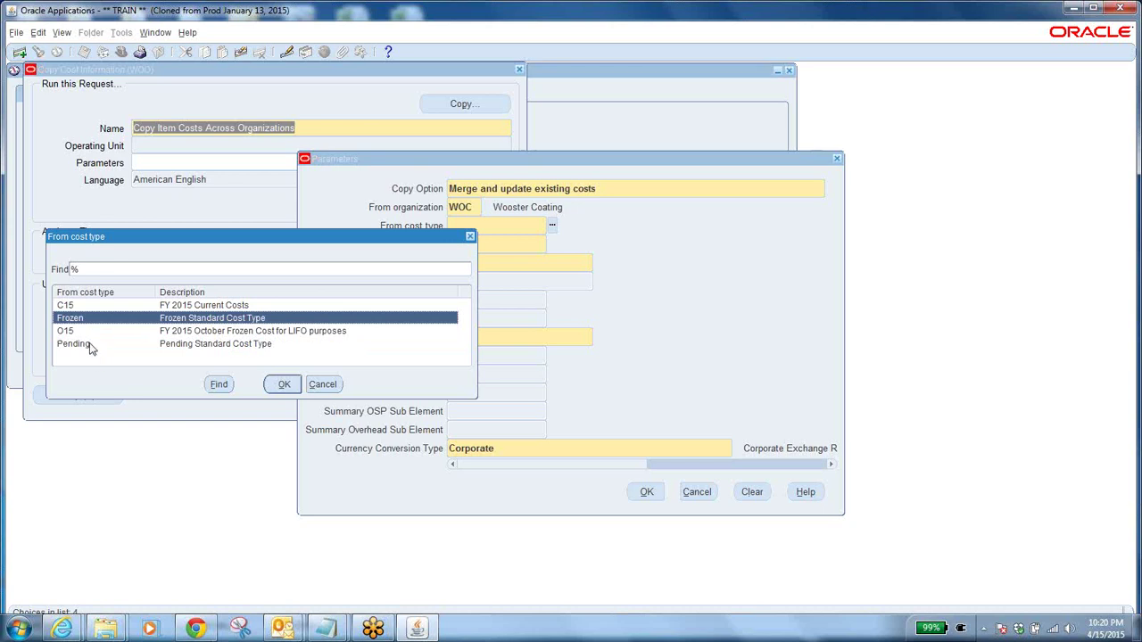
{"action": "left_click", "coordinate": [90, 347]}
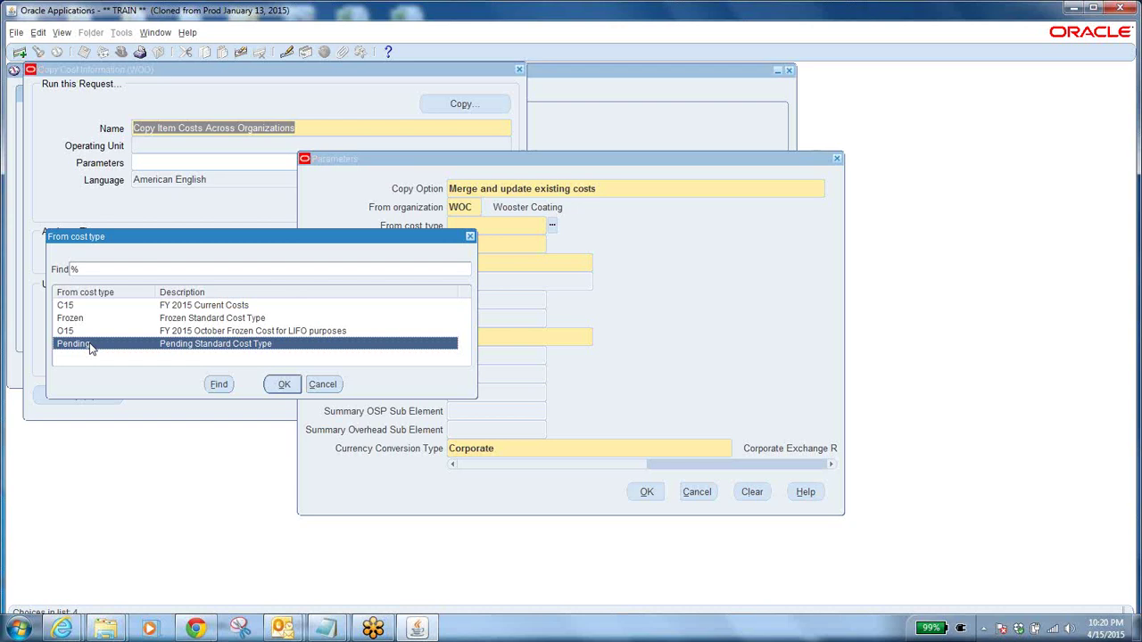
{"action": "left_click", "coordinate": [323, 385]}
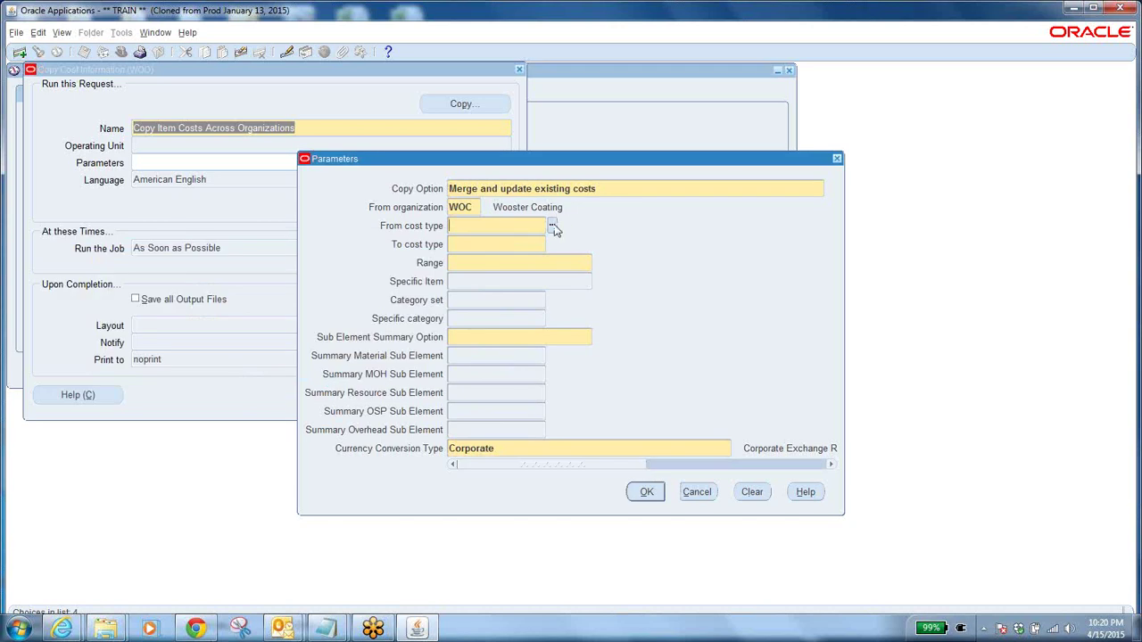
Review the choices for the destination cost type and the item range without choosing any value
{"action": "left_click", "coordinate": [526, 245]}
{"action": "left_click", "coordinate": [553, 245]}
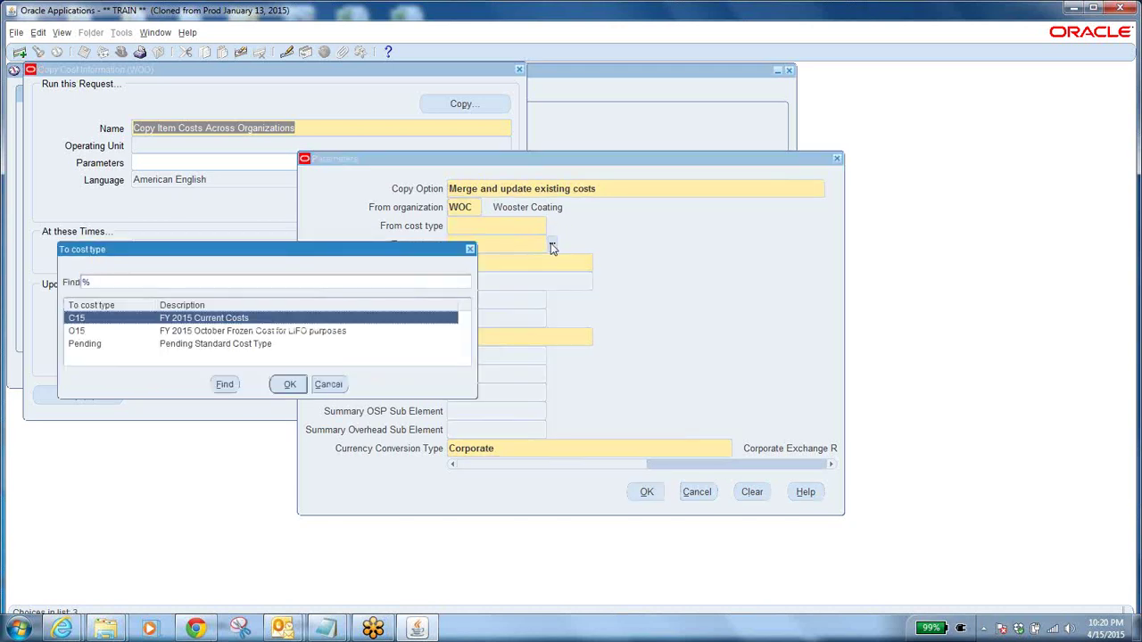
{"action": "left_click", "coordinate": [94, 347]}
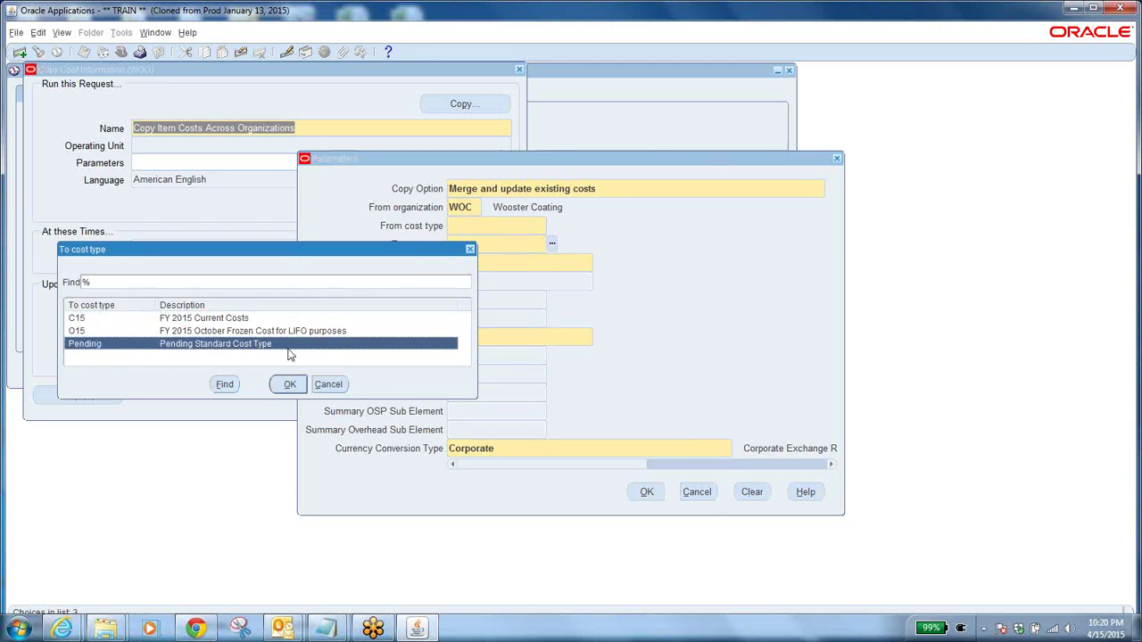
{"action": "left_click", "coordinate": [329, 385]}
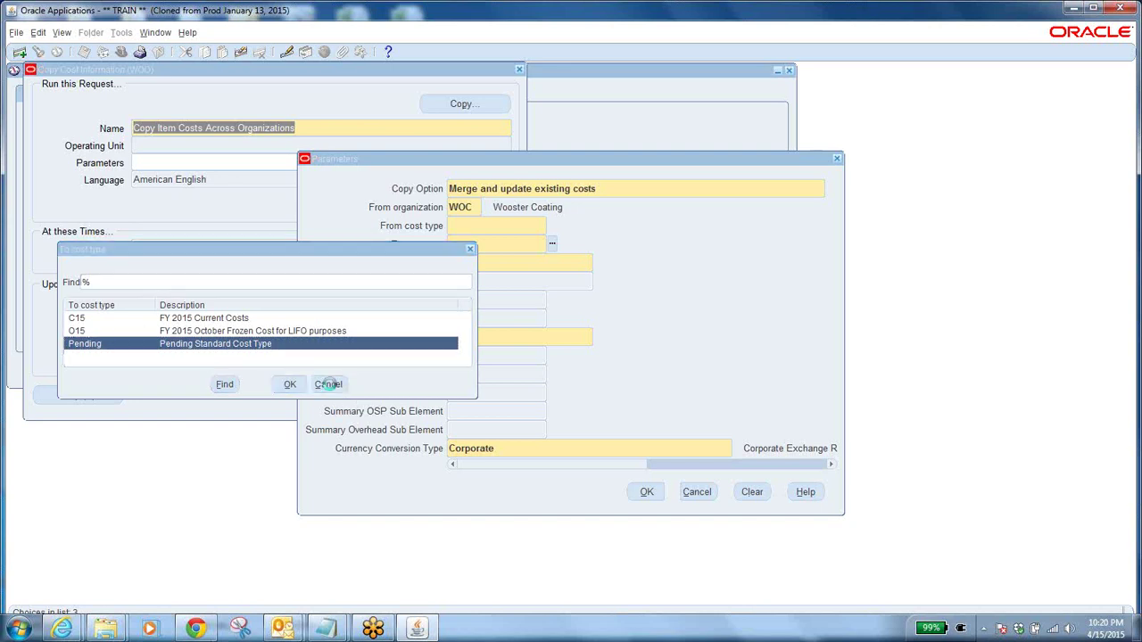
{"action": "left_click", "coordinate": [532, 263]}
{"action": "left_click", "coordinate": [598, 263]}
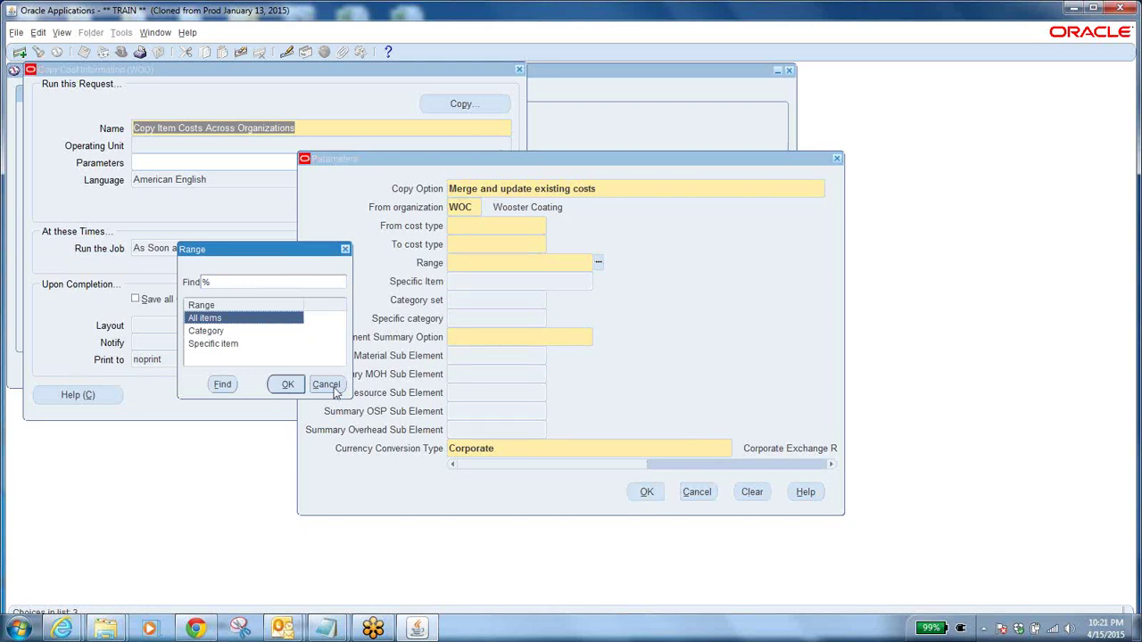
{"action": "left_click", "coordinate": [335, 390]}
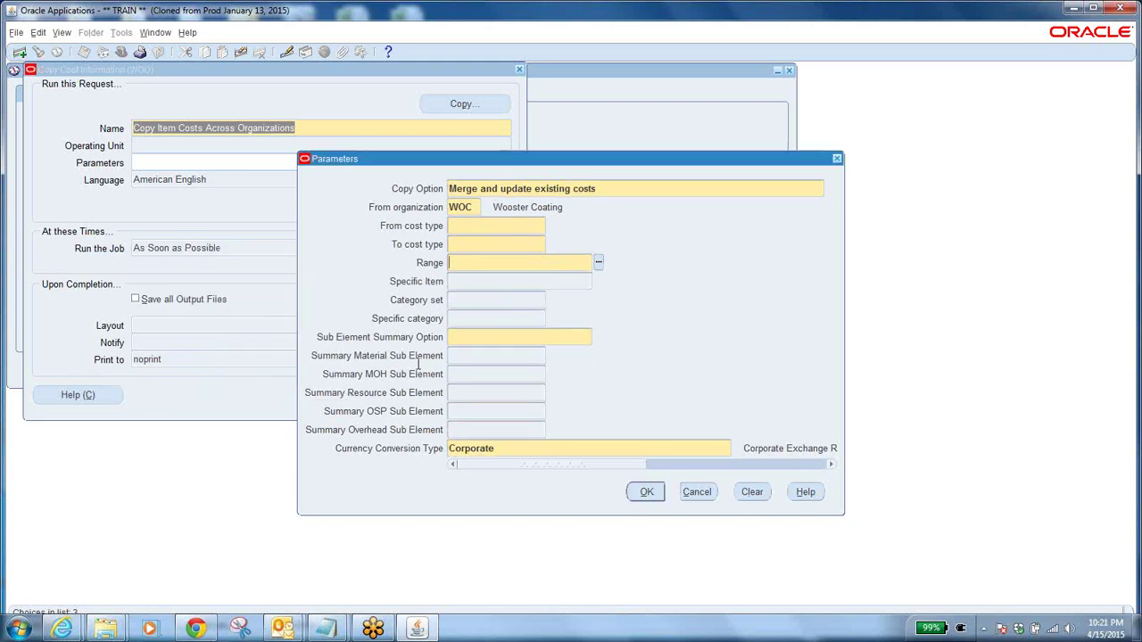
Review the choices for the sub-element summary option and look at the currency conversion type
{"action": "left_click", "coordinate": [571, 337]}
{"action": "left_click", "coordinate": [598, 338]}
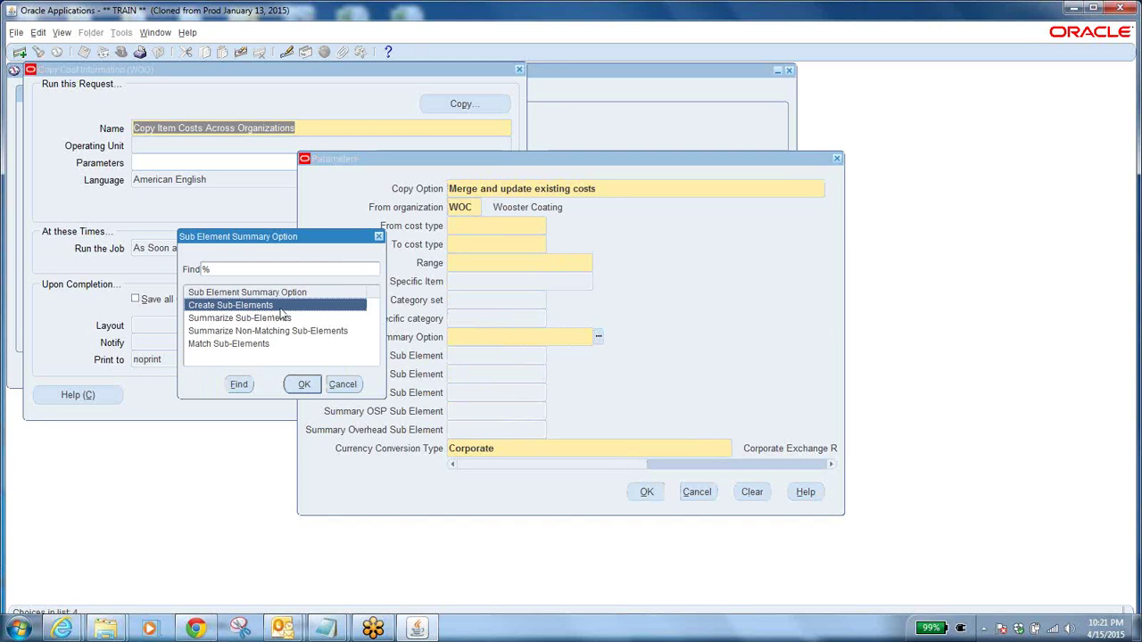
{"action": "left_click", "coordinate": [343, 389]}
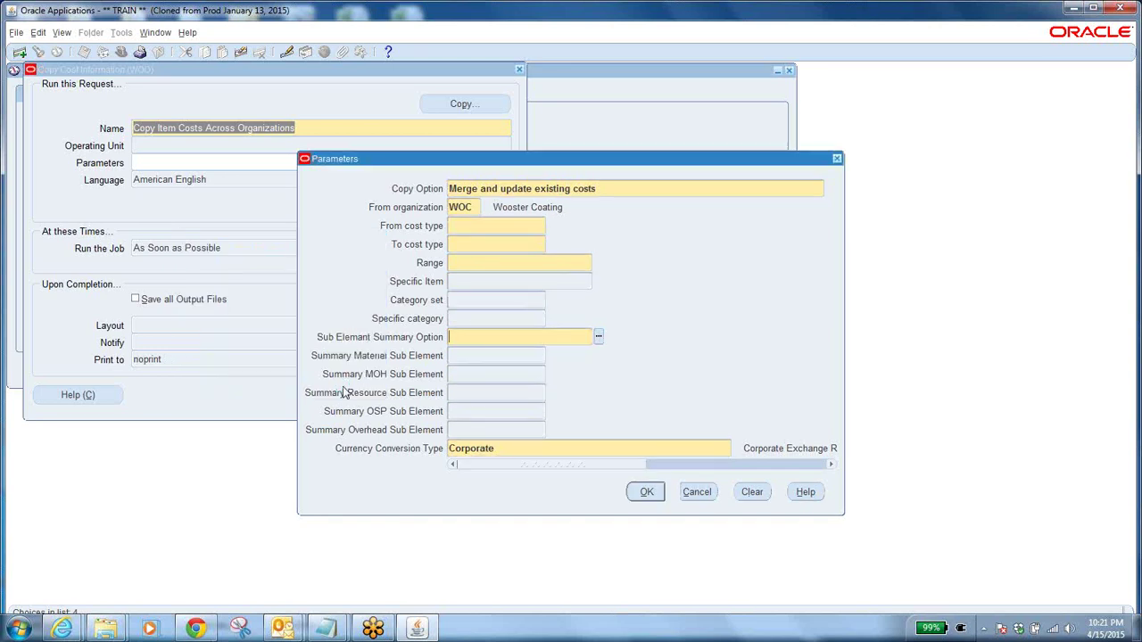
{"action": "left_click", "coordinate": [514, 450]}
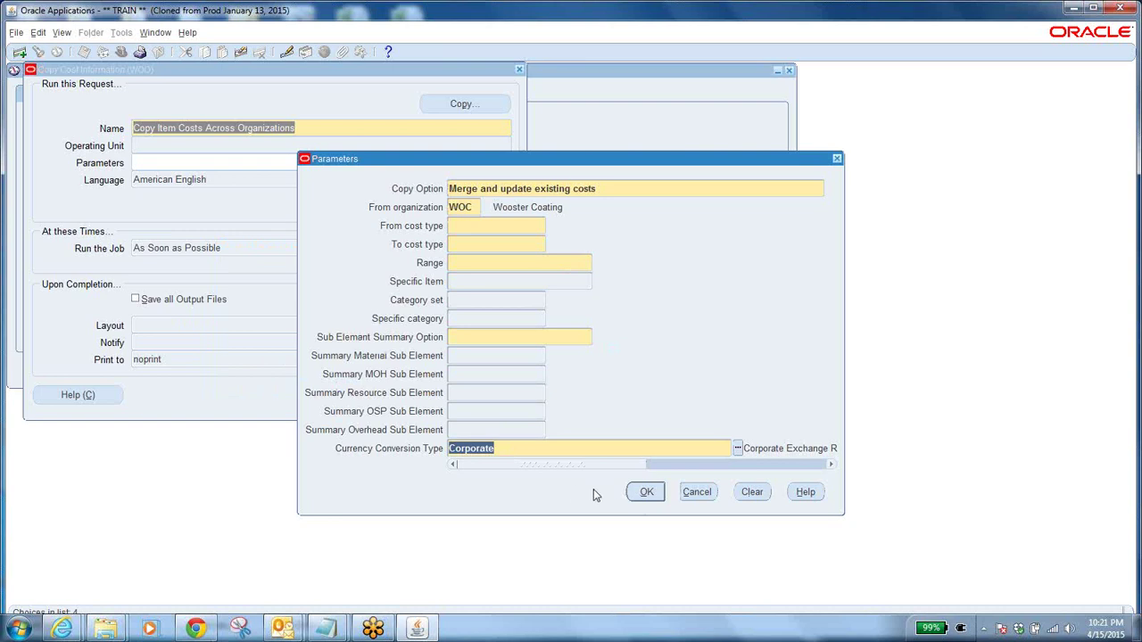
Try to accept the incomplete parameters and cancel the Copy Item Costs Across Organizations request without submitting it
{"action": "left_click", "coordinate": [647, 495]}
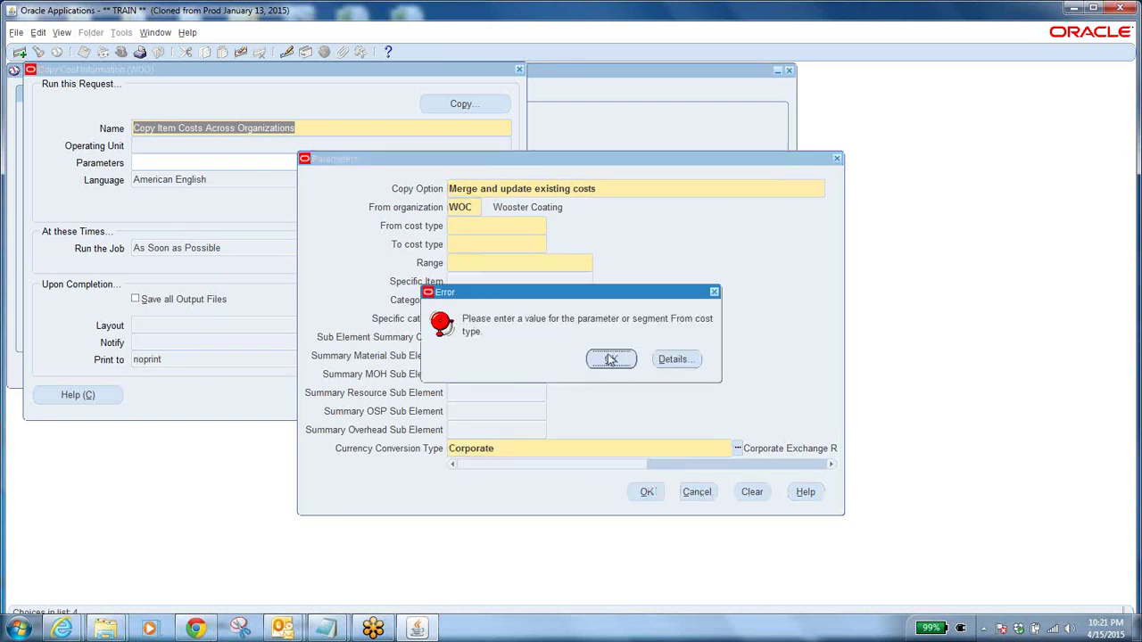
{"action": "left_click", "coordinate": [625, 362]}
{"action": "left_click", "coordinate": [698, 492]}
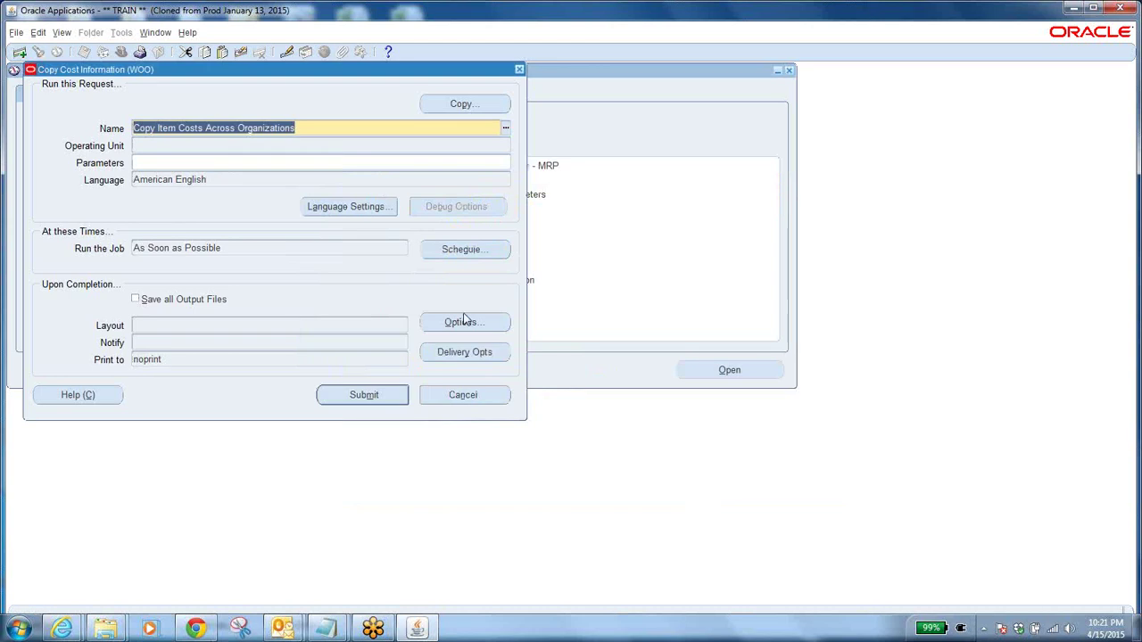
{"action": "left_click", "coordinate": [448, 396]}
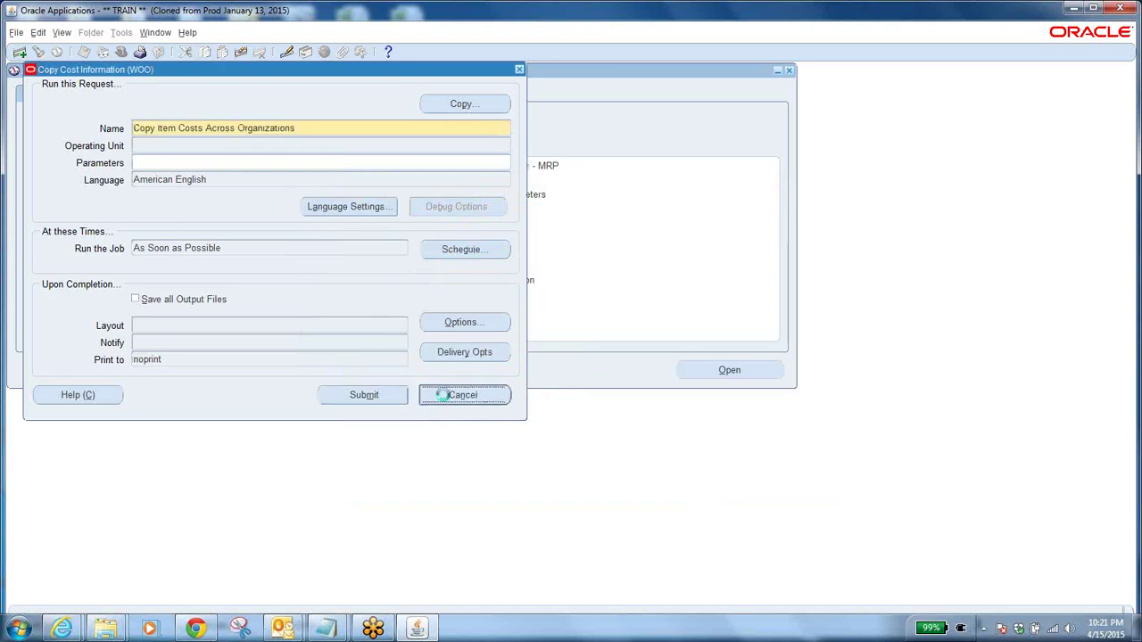
{"action": "left_click", "coordinate": [357, 311]}
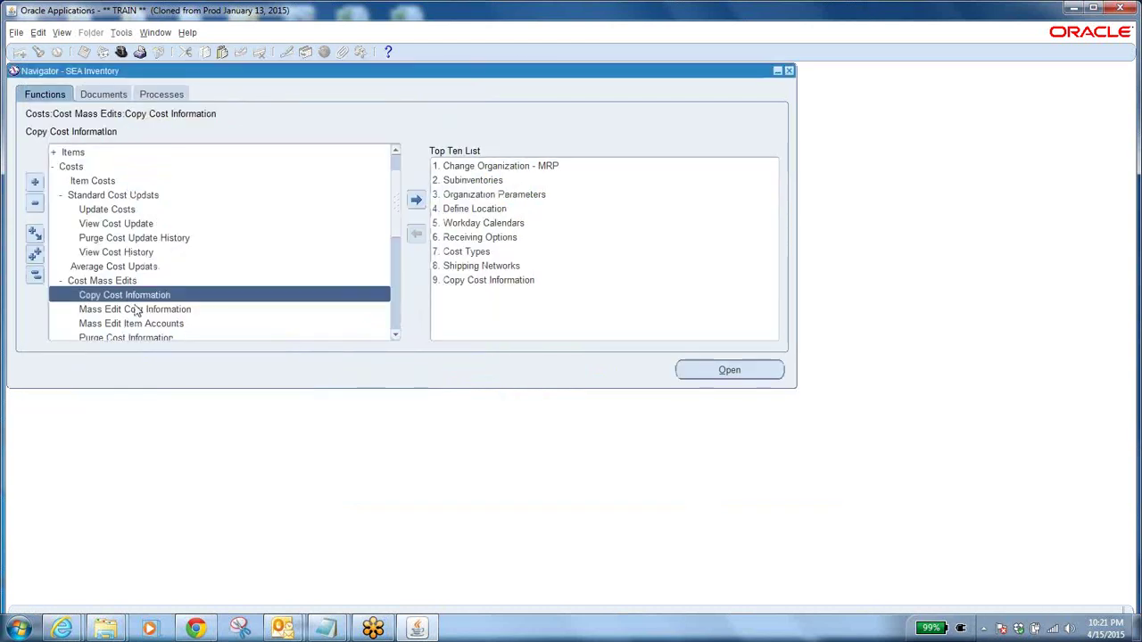
Point out the Update Costs function and collapse all branches of the Inventory function tree
{"action": "left_click", "coordinate": [111, 209]}
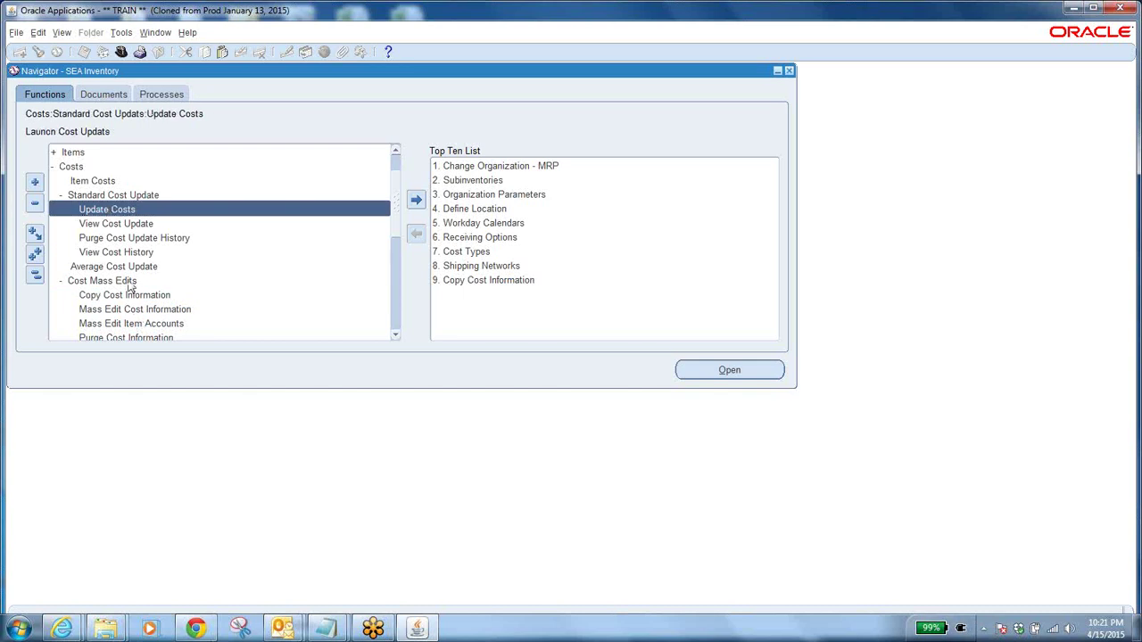
{"action": "left_click", "coordinate": [104, 214]}
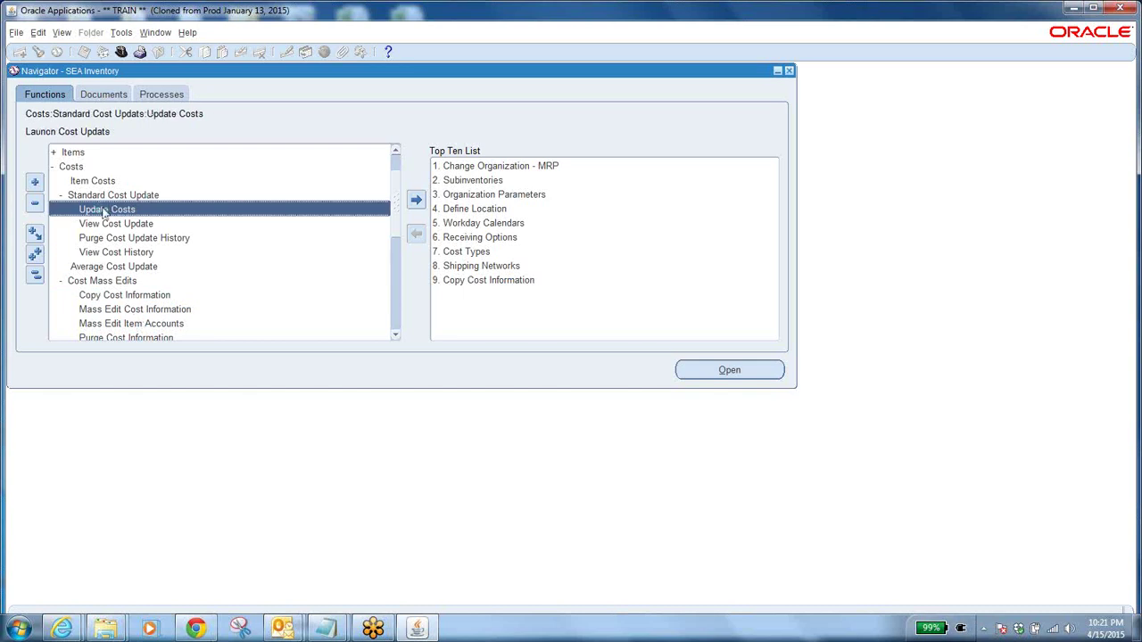
{"action": "left_click", "coordinate": [36, 277]}
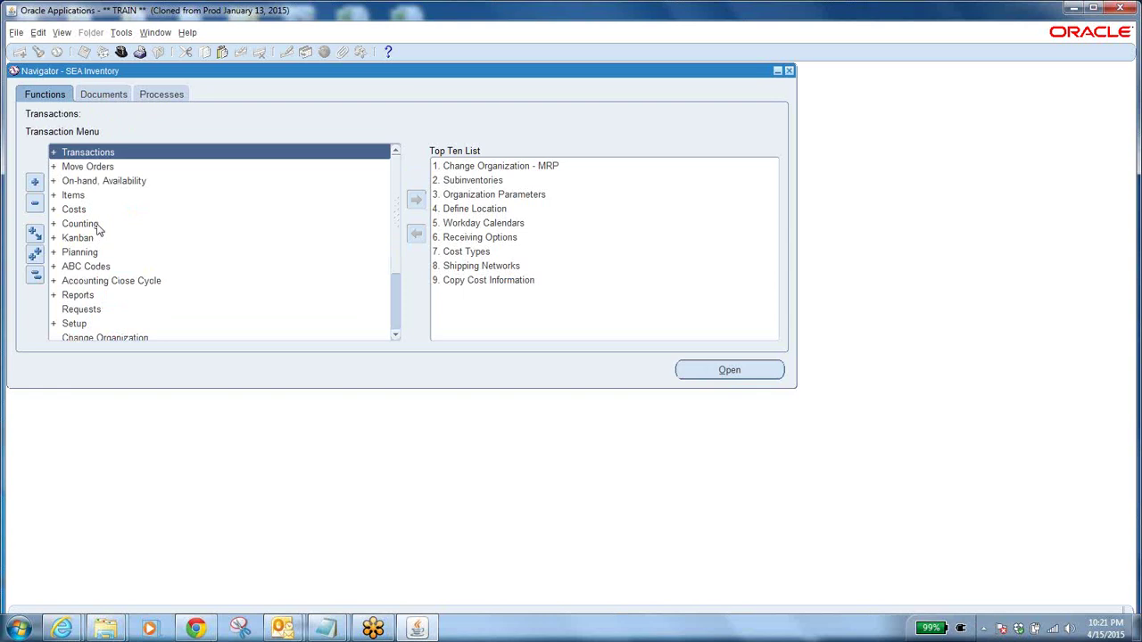
{"action": "left_click", "coordinate": [75, 211]}
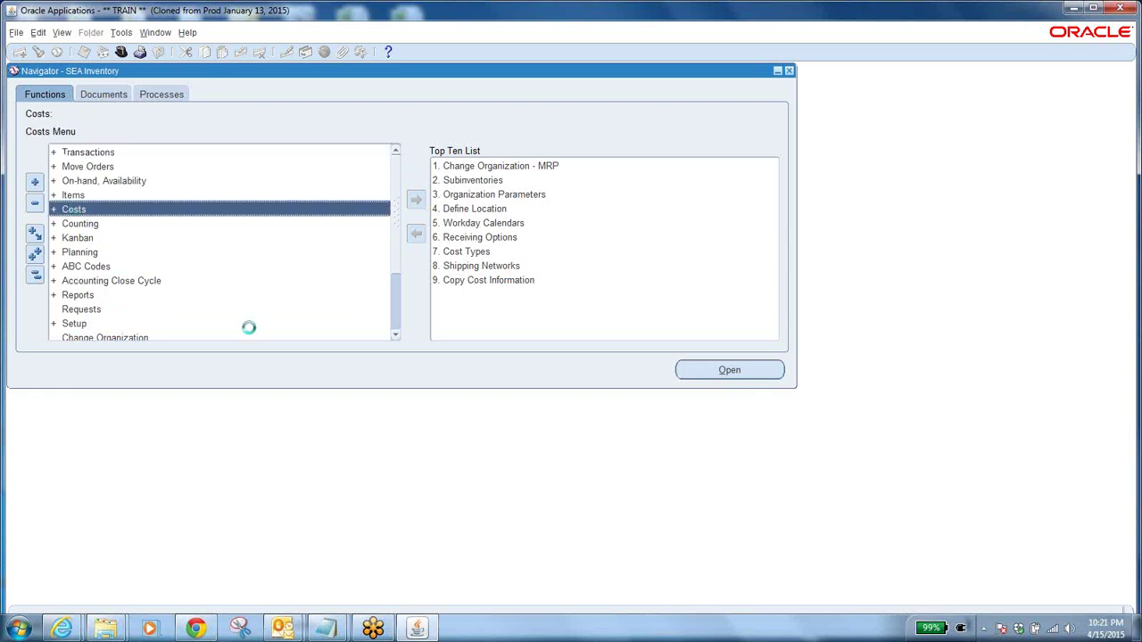
{"action": "left_click", "coordinate": [35, 275]}
Expand Setup, its Costs branch and Sub-elements to bring the Material, Overheads and Defaults functions into view
{"action": "double_click", "coordinate": [123, 326]}
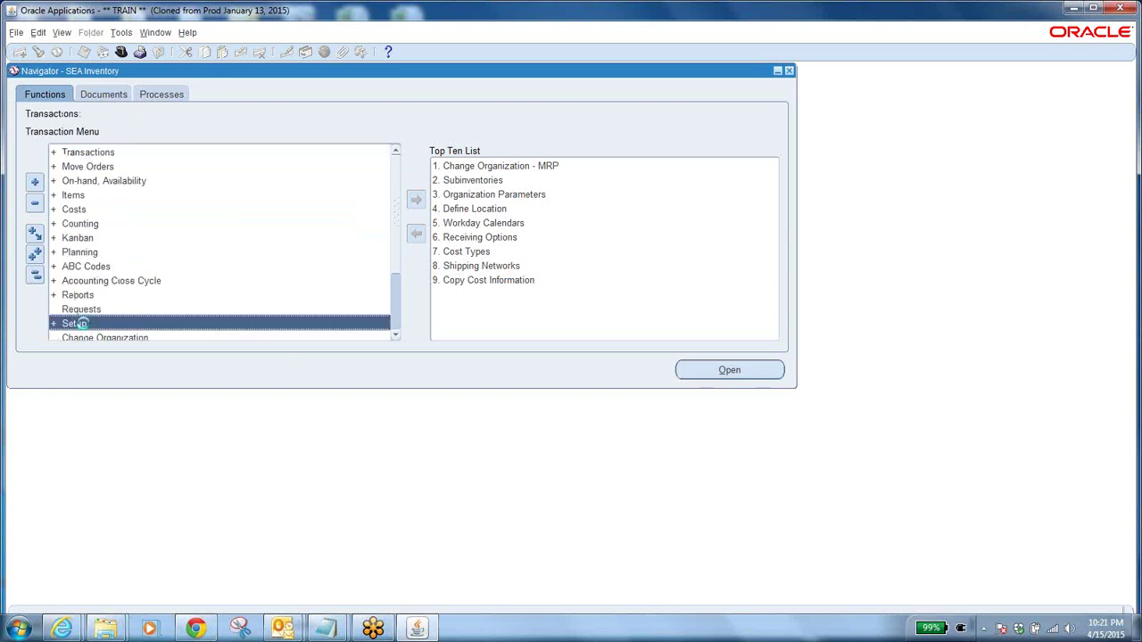
{"action": "scroll", "coordinate": [398, 217], "scroll_direction": "down", "scroll_amount": 1}
{"action": "scroll", "coordinate": [397, 217], "scroll_direction": "down", "scroll_amount": 1}
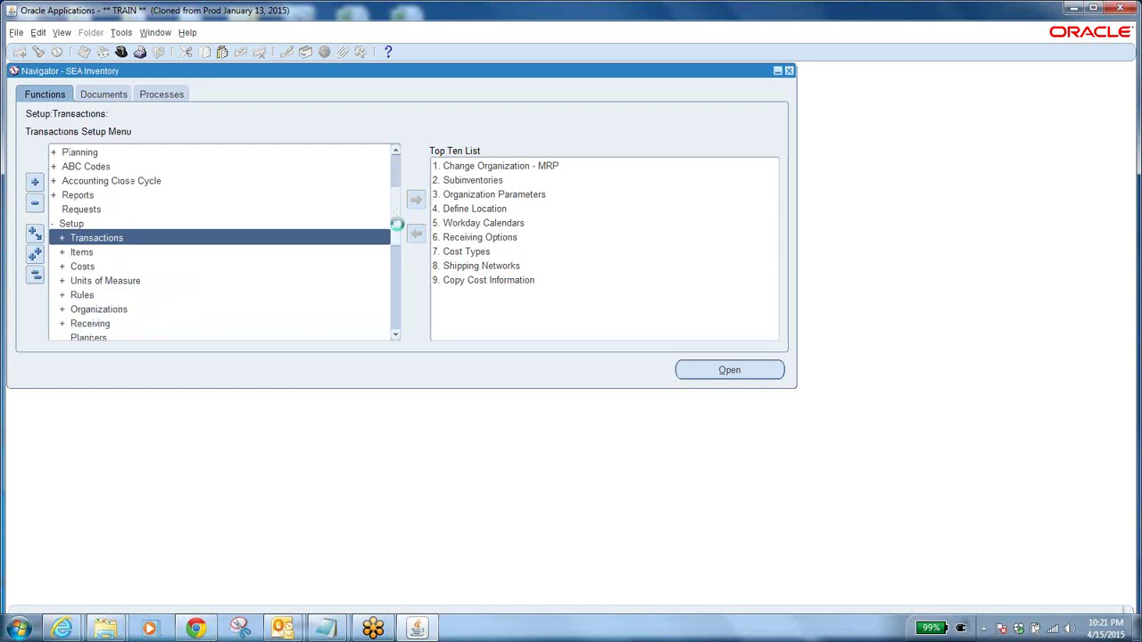
{"action": "double_click", "coordinate": [95, 266]}
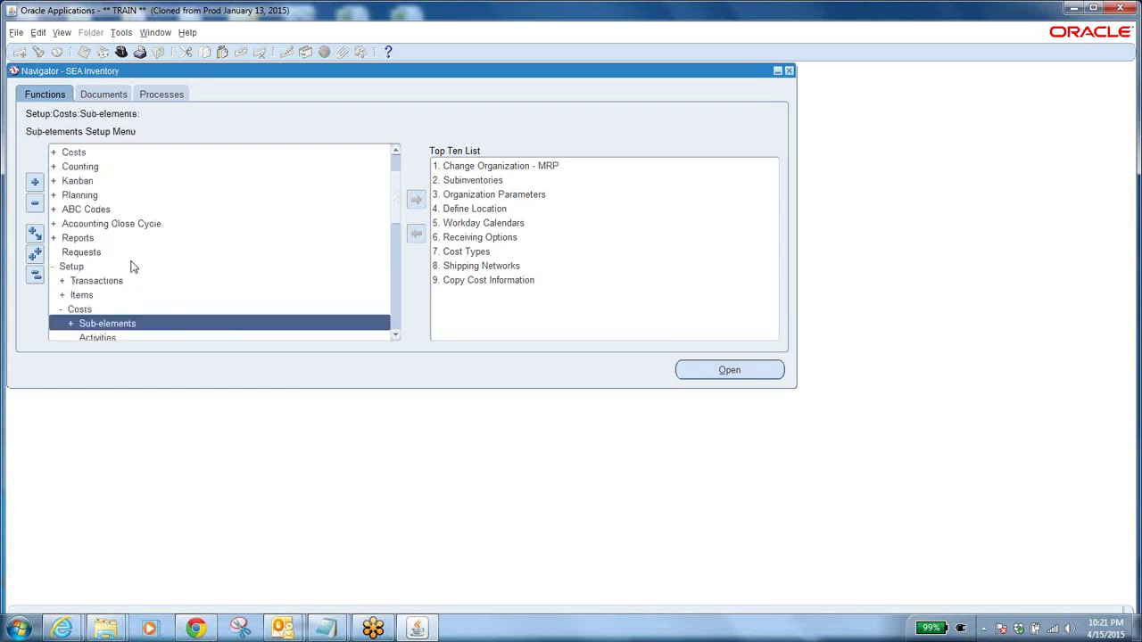
{"action": "double_click", "coordinate": [136, 321]}
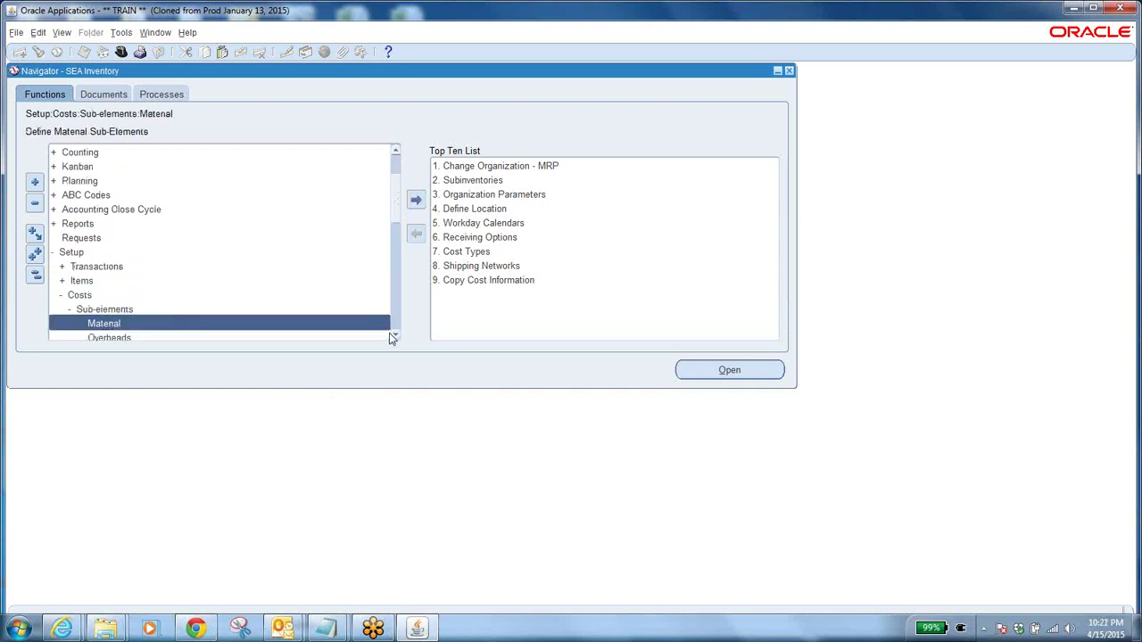
{"action": "left_click", "coordinate": [393, 334]}
{"action": "left_click", "coordinate": [392, 334]}
{"action": "left_click", "coordinate": [392, 333]}
{"action": "left_click", "coordinate": [393, 334]}
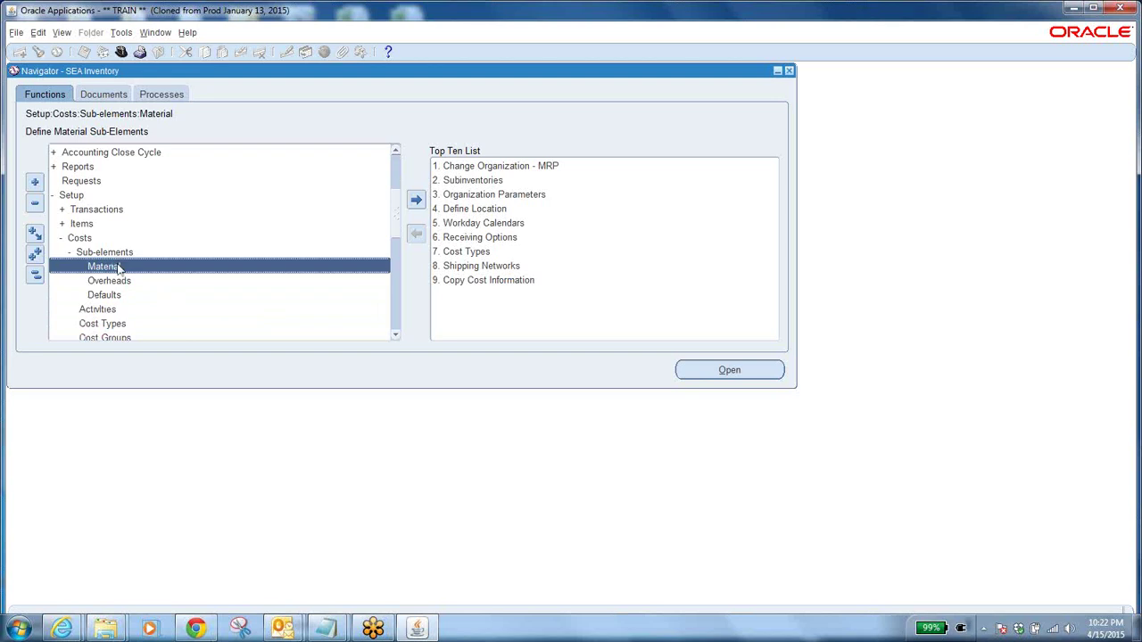
Point out the Overheads, Defaults, Activities and Material cost setup functions, and collapse the Inventory function tree
{"action": "left_click", "coordinate": [105, 281]}
{"action": "left_click", "coordinate": [109, 294]}
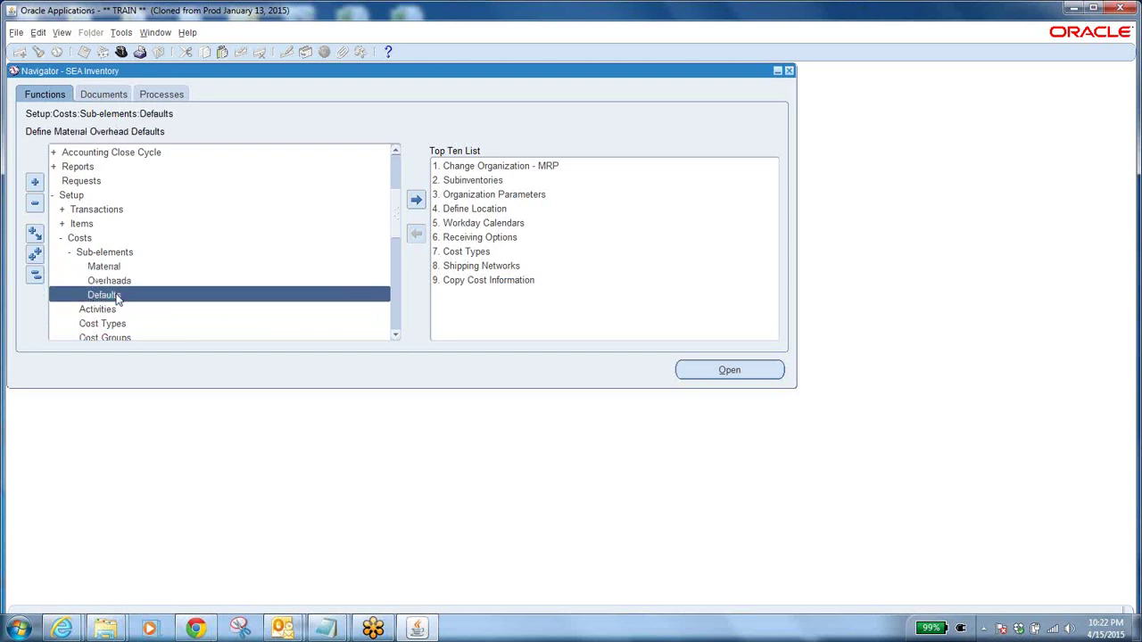
{"action": "left_click", "coordinate": [101, 310]}
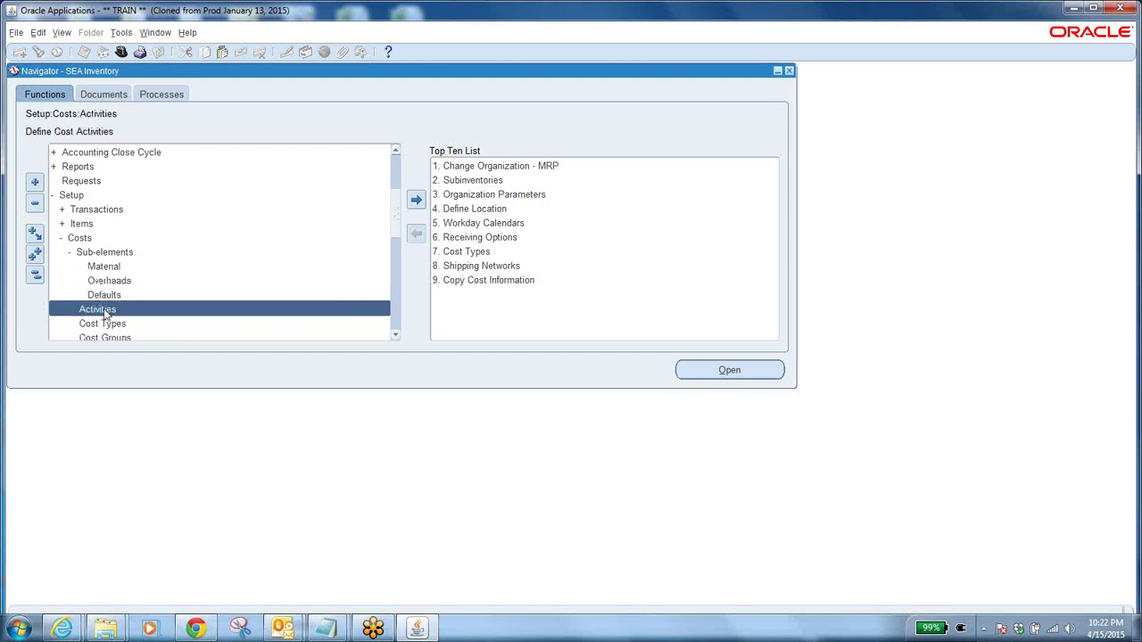
{"action": "left_click", "coordinate": [115, 267]}
{"action": "left_click", "coordinate": [116, 280]}
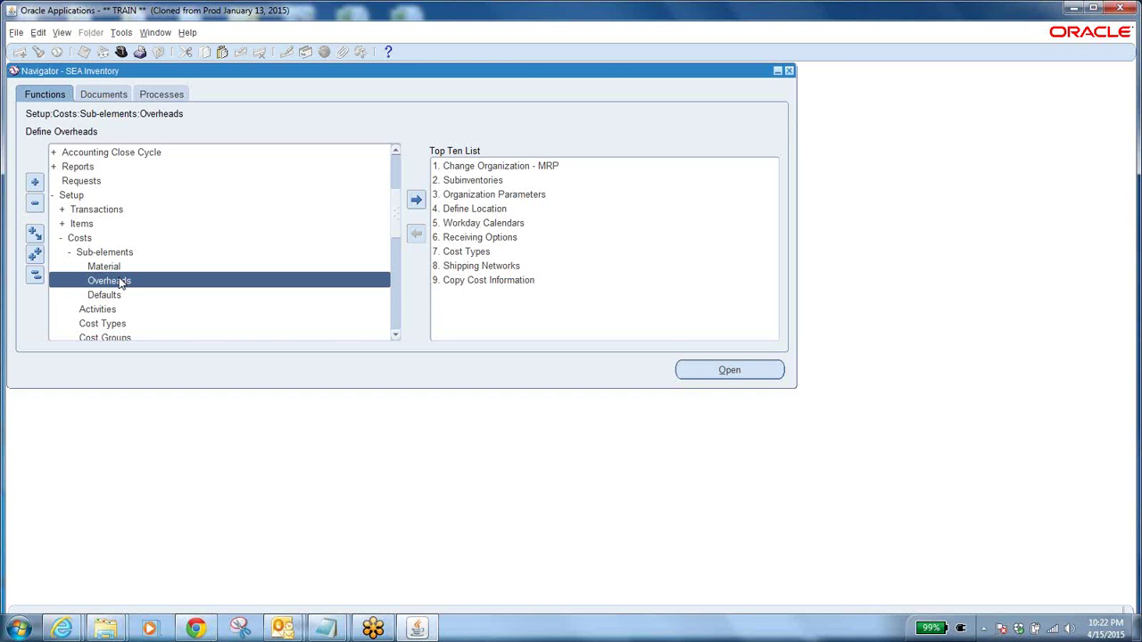
{"action": "left_click", "coordinate": [35, 273]}
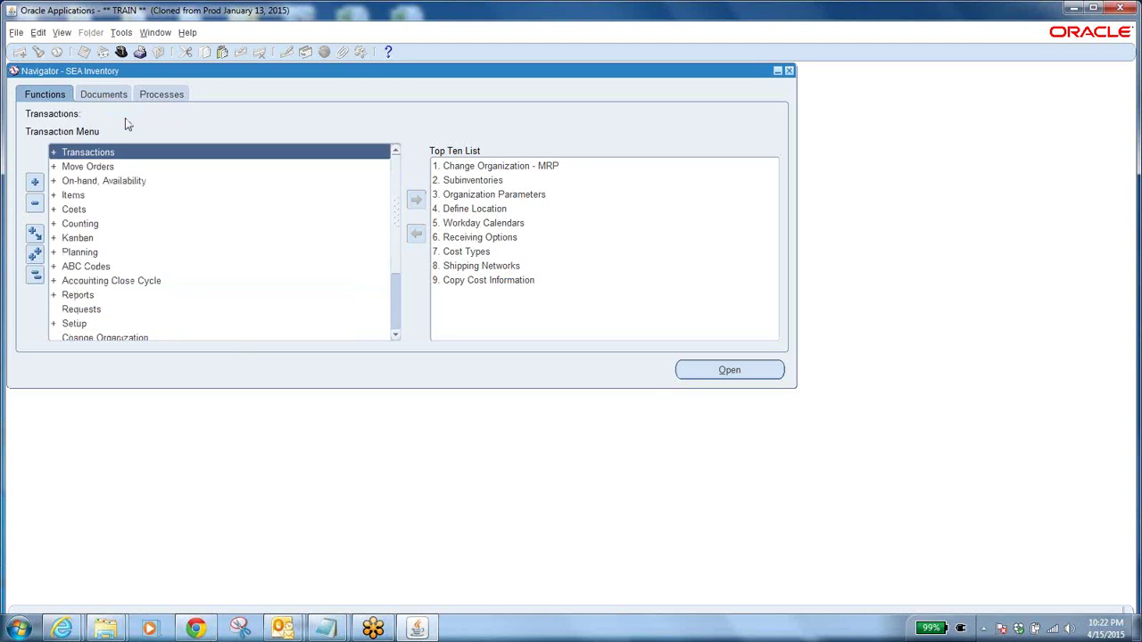
Dismiss the responsibility list unchanged, review the COGS and revenue notes in Notepad, and return to Oracle Applications
{"action": "left_click", "coordinate": [122, 52]}
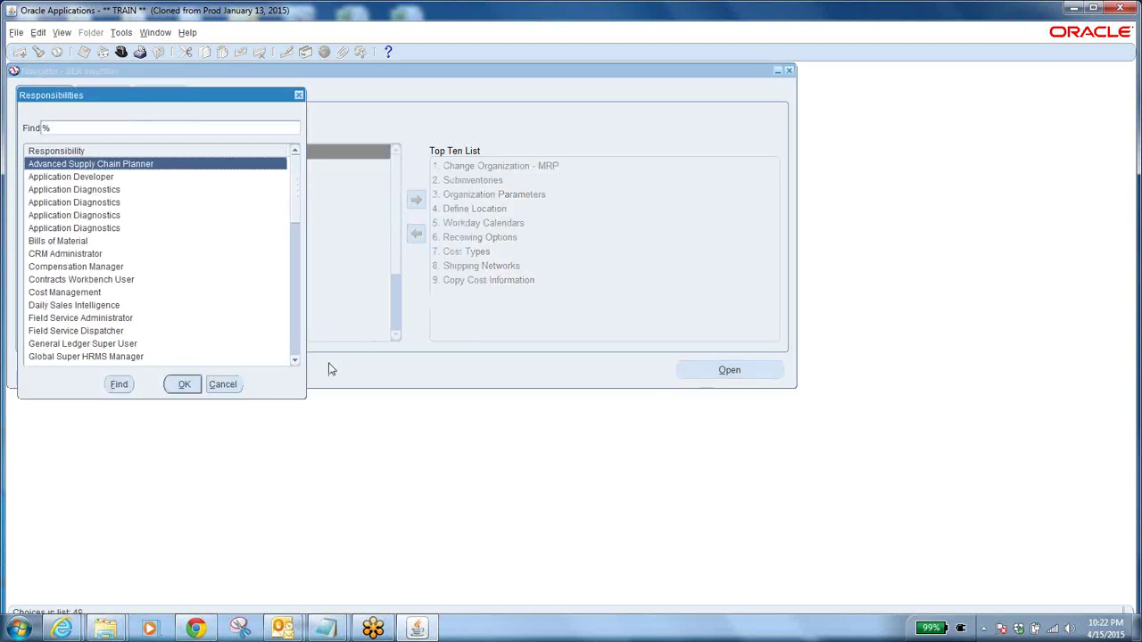
{"action": "left_click", "coordinate": [227, 386]}
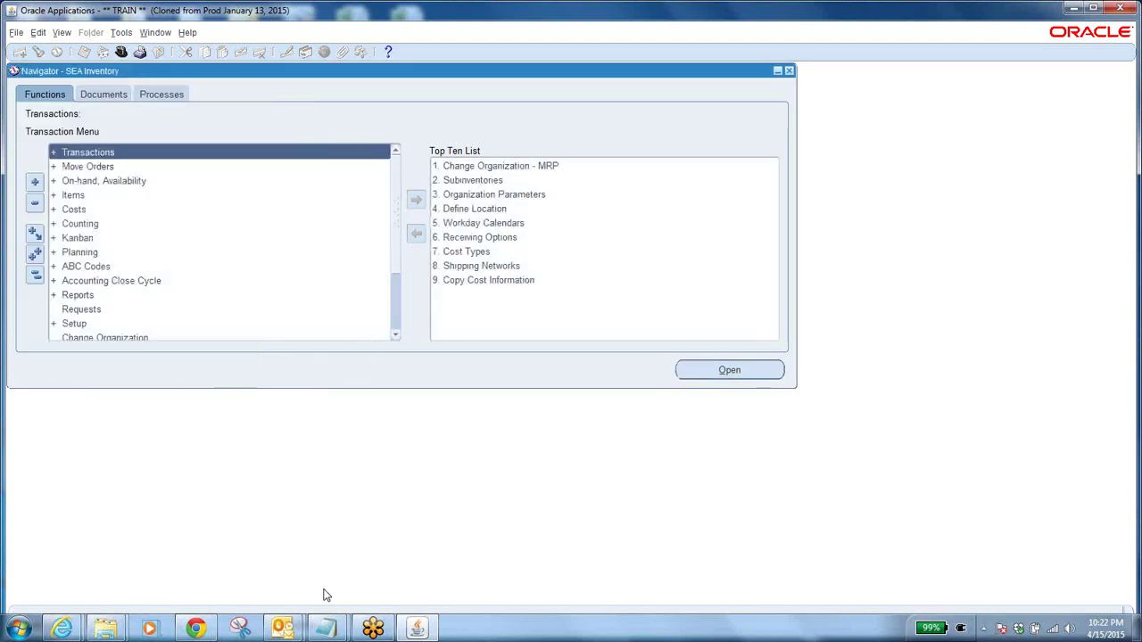
{"action": "left_click", "coordinate": [325, 628]}
{"action": "left_click", "coordinate": [395, 530]}
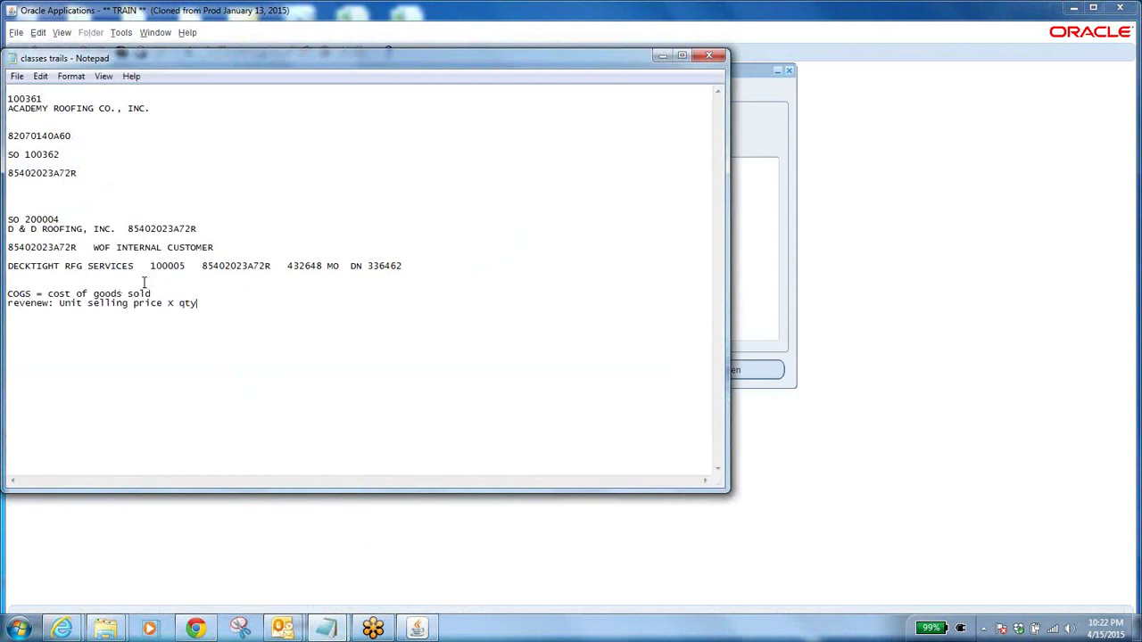
{"action": "left_click_drag", "start_coordinate": [150, 266], "coordinate": [185, 273]}
{"action": "left_click", "coordinate": [417, 628]}
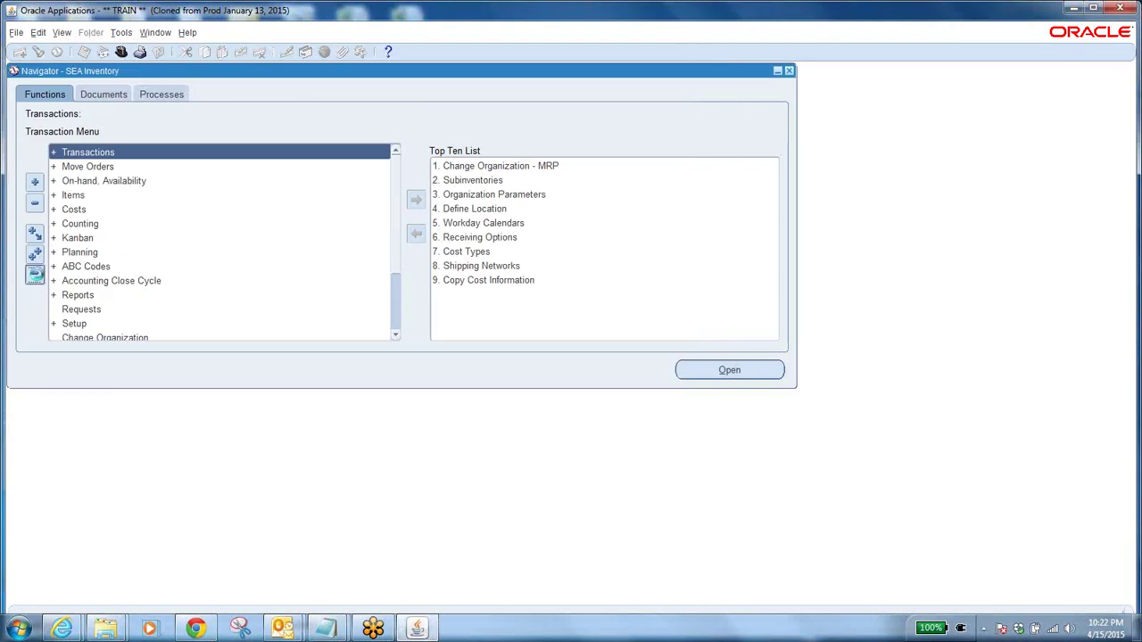
Open the Material Transactions search under Transactions and set the start date to 14-APR-2015
{"action": "double_click", "coordinate": [89, 153]}
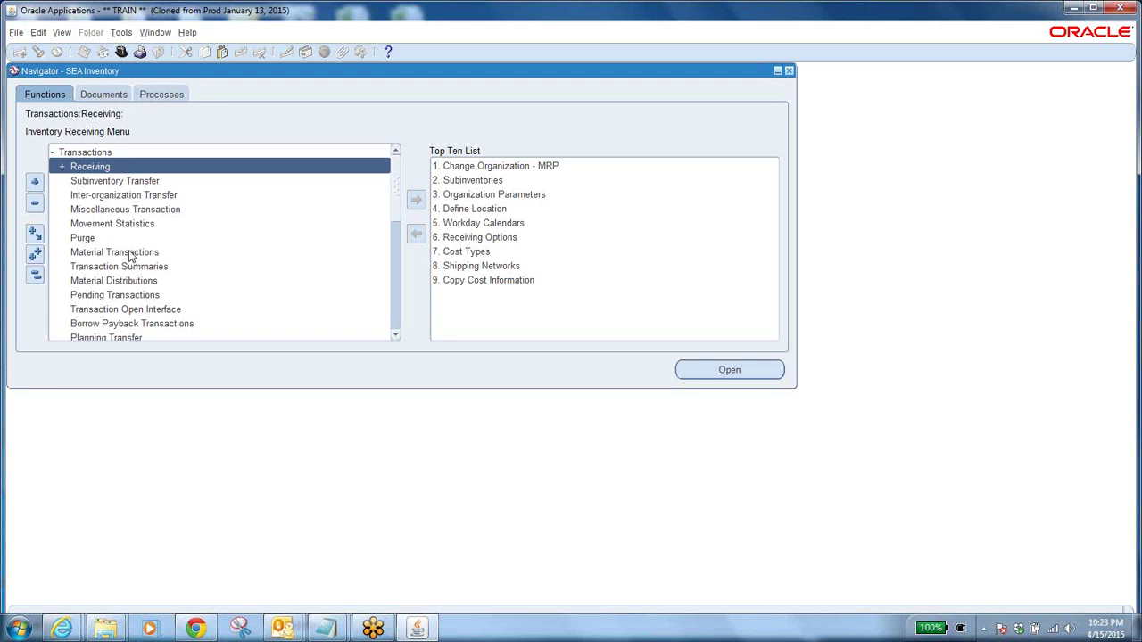
{"action": "double_click", "coordinate": [132, 256]}
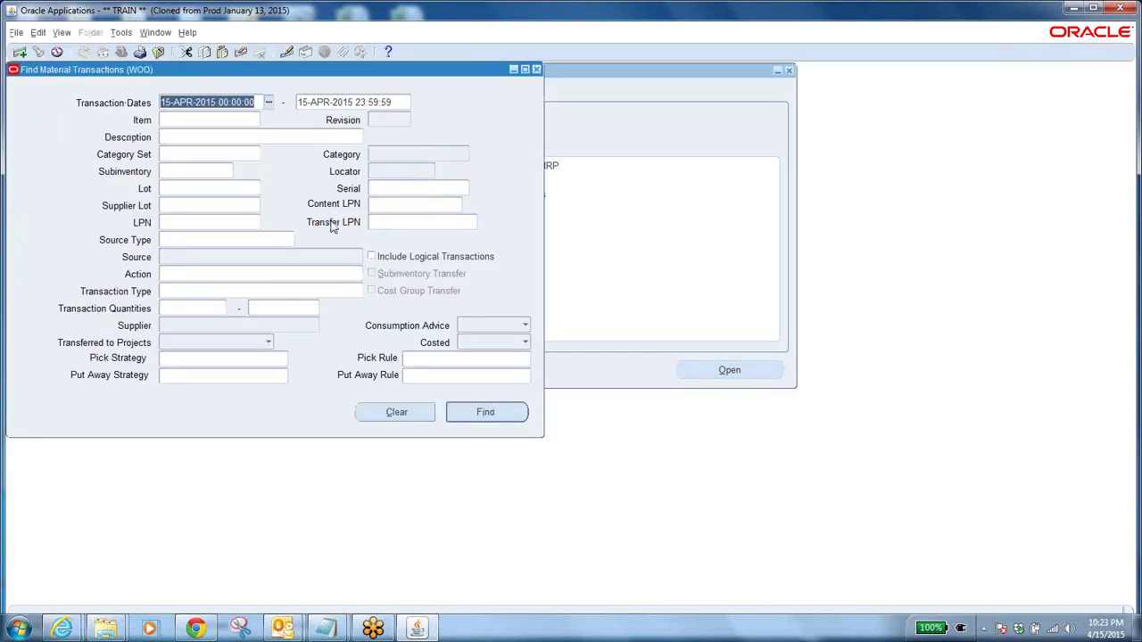
{"action": "left_click", "coordinate": [268, 102]}
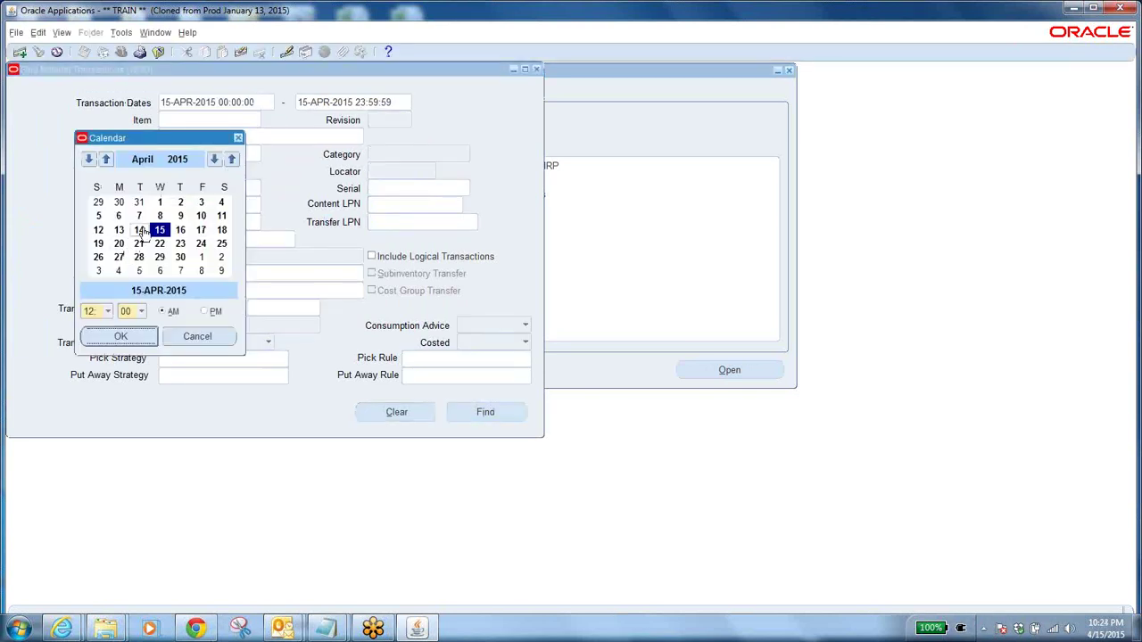
{"action": "left_click", "coordinate": [138, 229]}
{"action": "left_click", "coordinate": [123, 336]}
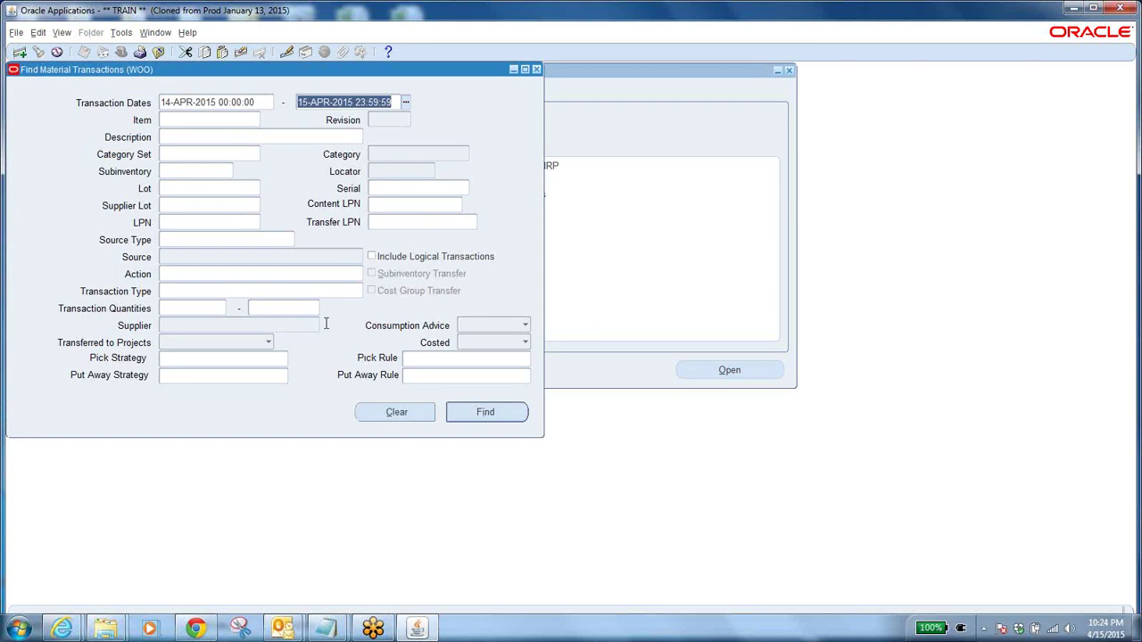
Search material transactions with source type Sales order and transaction type Sales order issue
{"action": "left_click", "coordinate": [217, 239]}
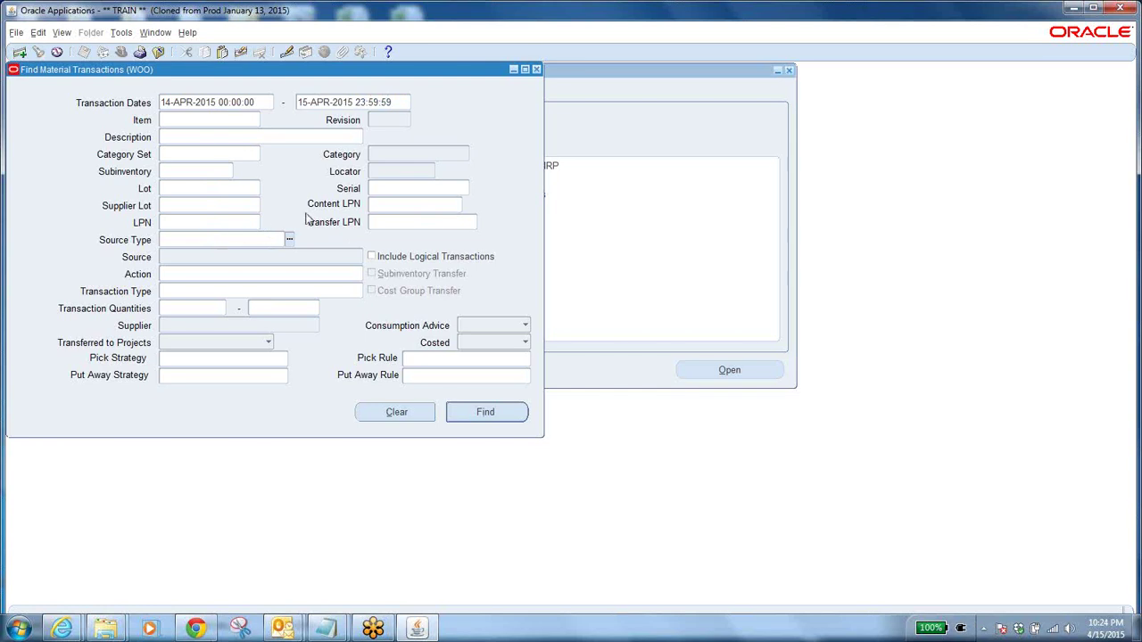
{"action": "type", "text": "Sales order"}
{"action": "key", "text": "Tab"}
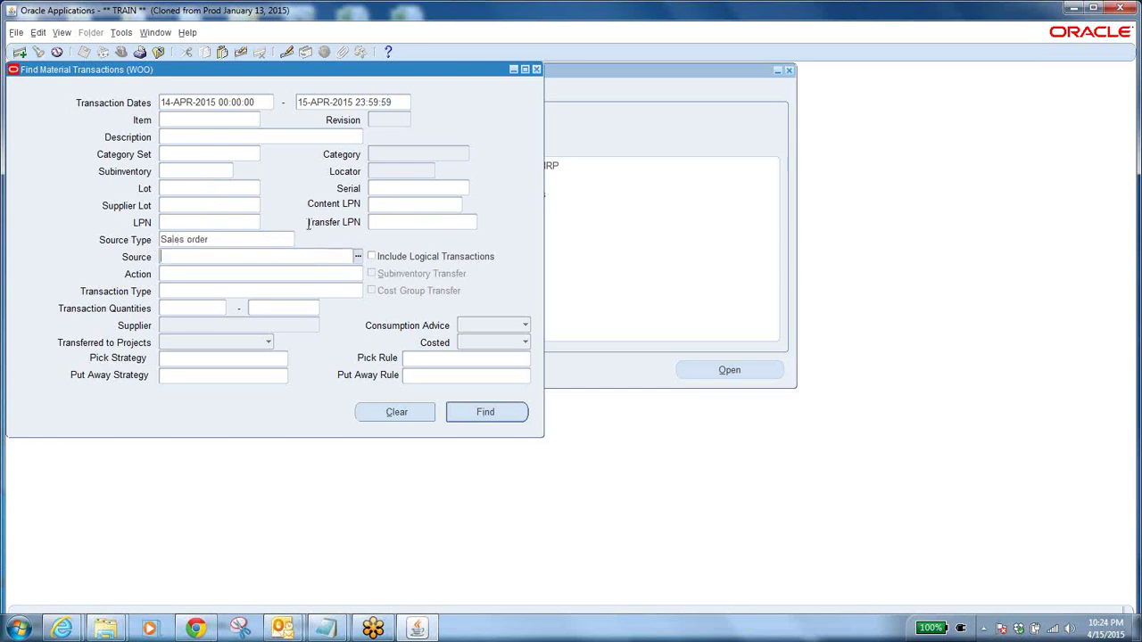
{"action": "left_click", "coordinate": [215, 291]}
{"action": "type", "text": "s"}
{"action": "type", "text": "la"}
{"action": "key", "text": "BackSpace"}
{"action": "key", "text": "BackSpace"}
{"action": "key", "text": "Tab"}
{"action": "left_click", "coordinate": [243, 391]}
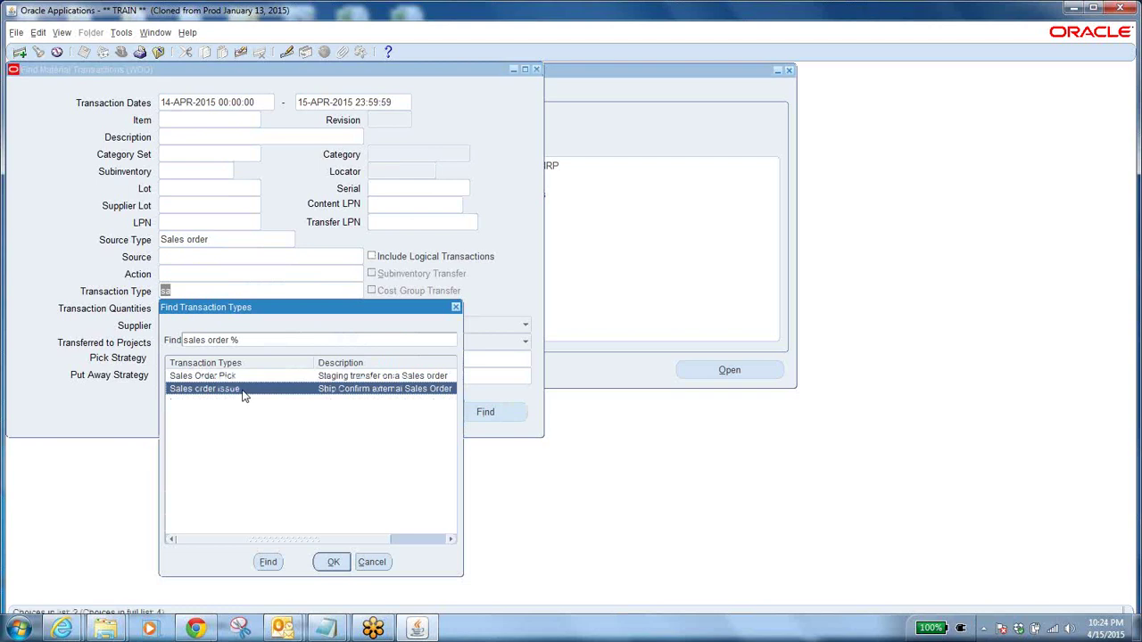
{"action": "left_click", "coordinate": [330, 566]}
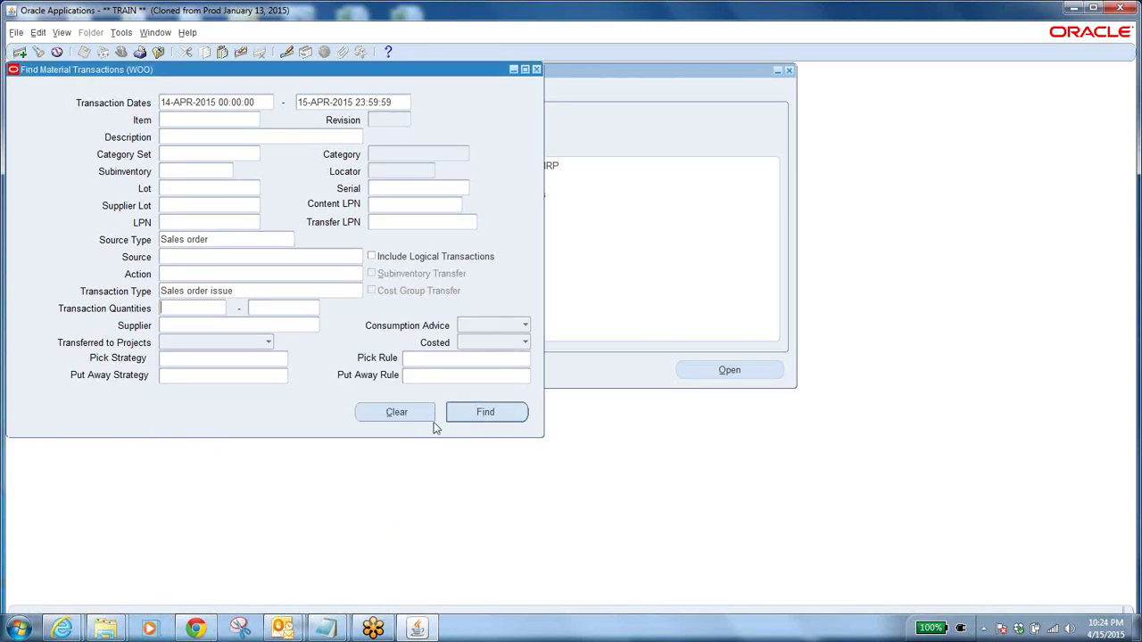
{"action": "left_click", "coordinate": [483, 412]}
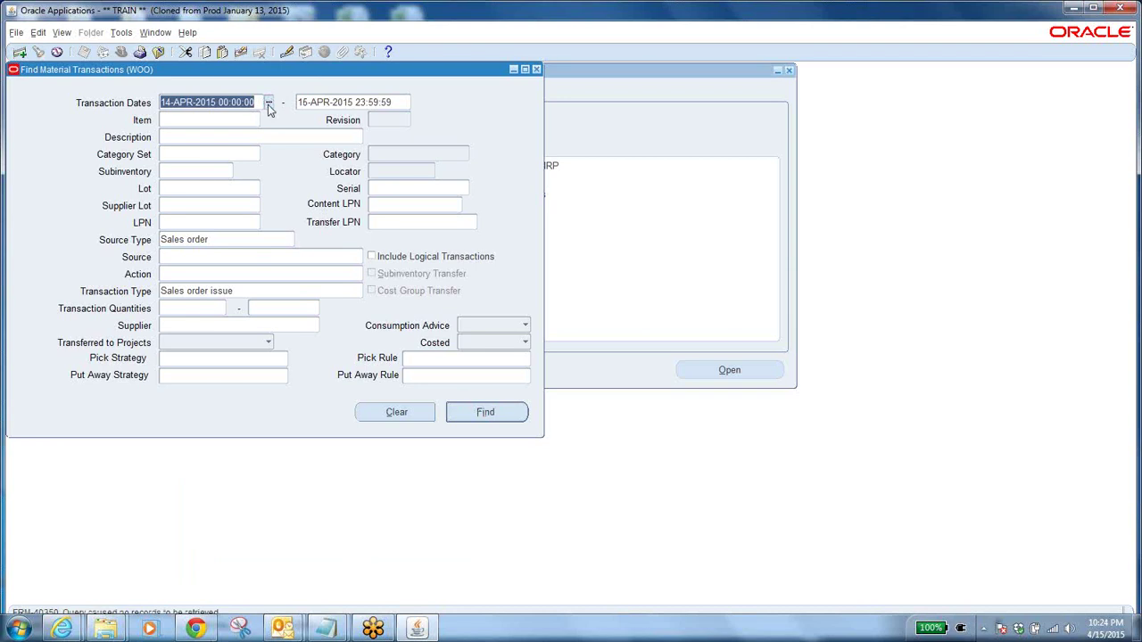
Set the transaction start date to 01-APR-2015 and repeat the sales order issue search
{"action": "left_click", "coordinate": [268, 103]}
{"action": "left_click", "coordinate": [160, 202]}
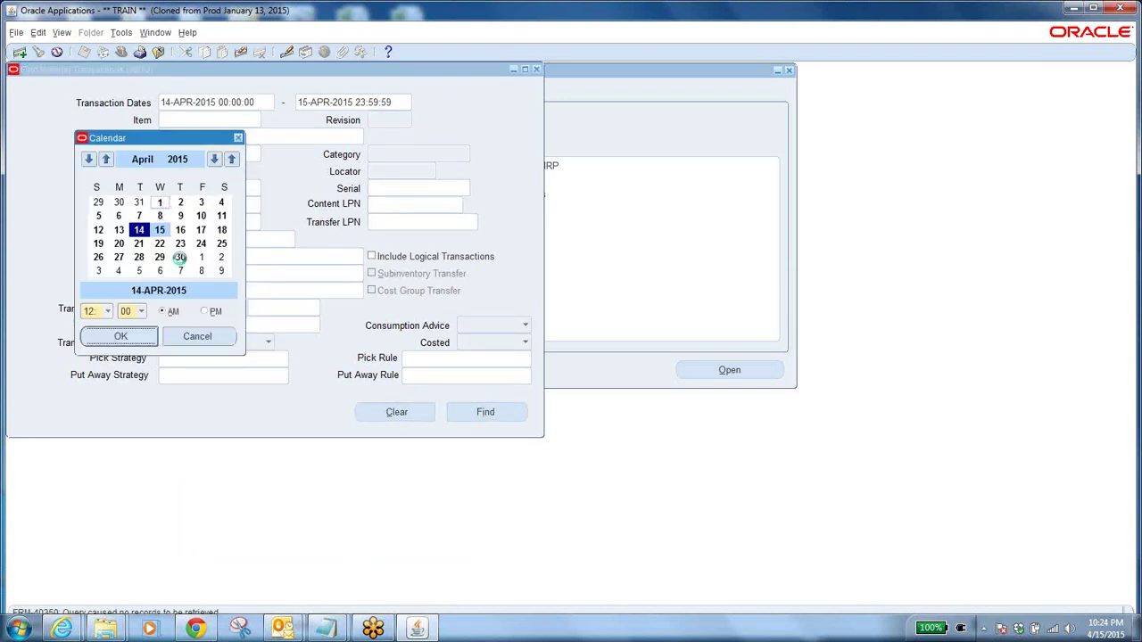
{"action": "left_click", "coordinate": [121, 336]}
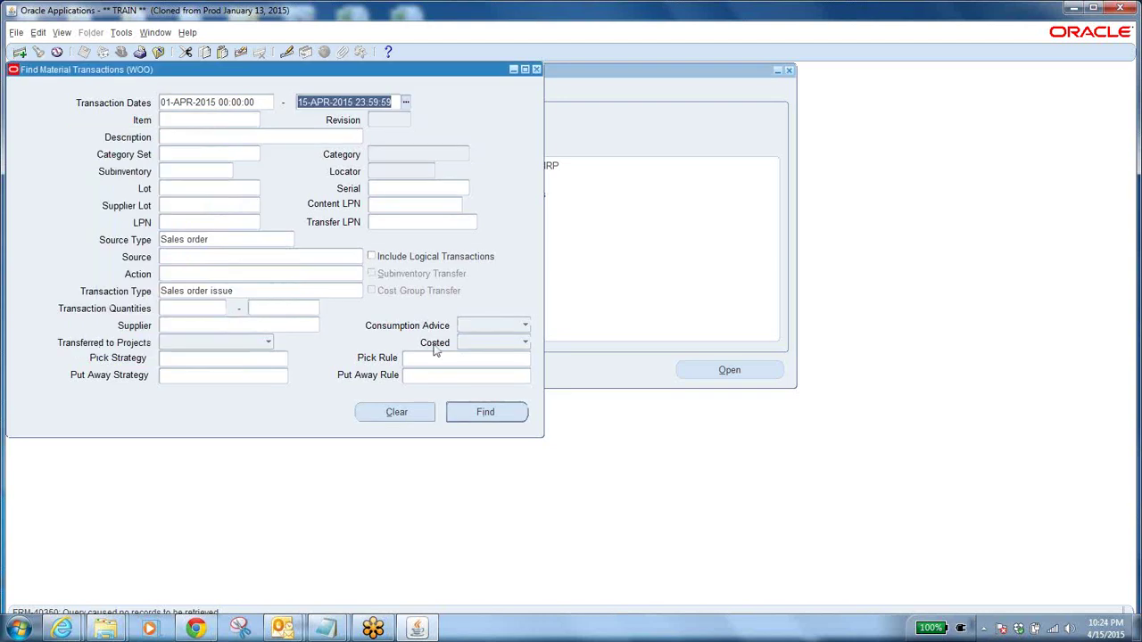
{"action": "left_click", "coordinate": [489, 411]}
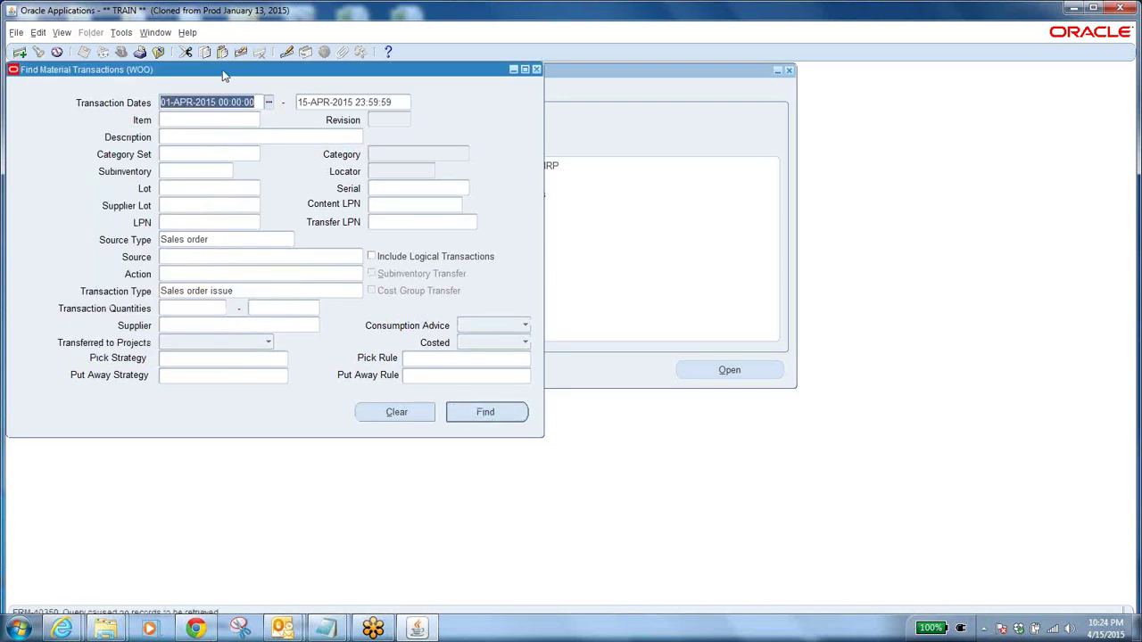
Close the WOO material transactions windows and collapse the function tree
{"action": "left_click_drag", "start_coordinate": [224, 76], "coordinate": [485, 161]}
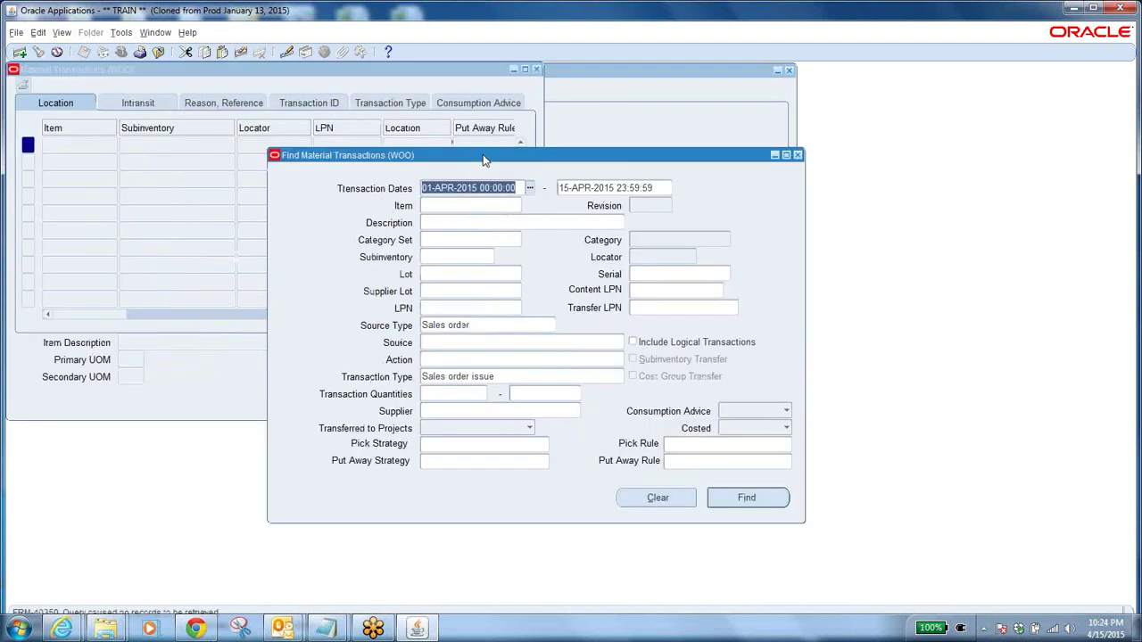
{"action": "left_click", "coordinate": [798, 155]}
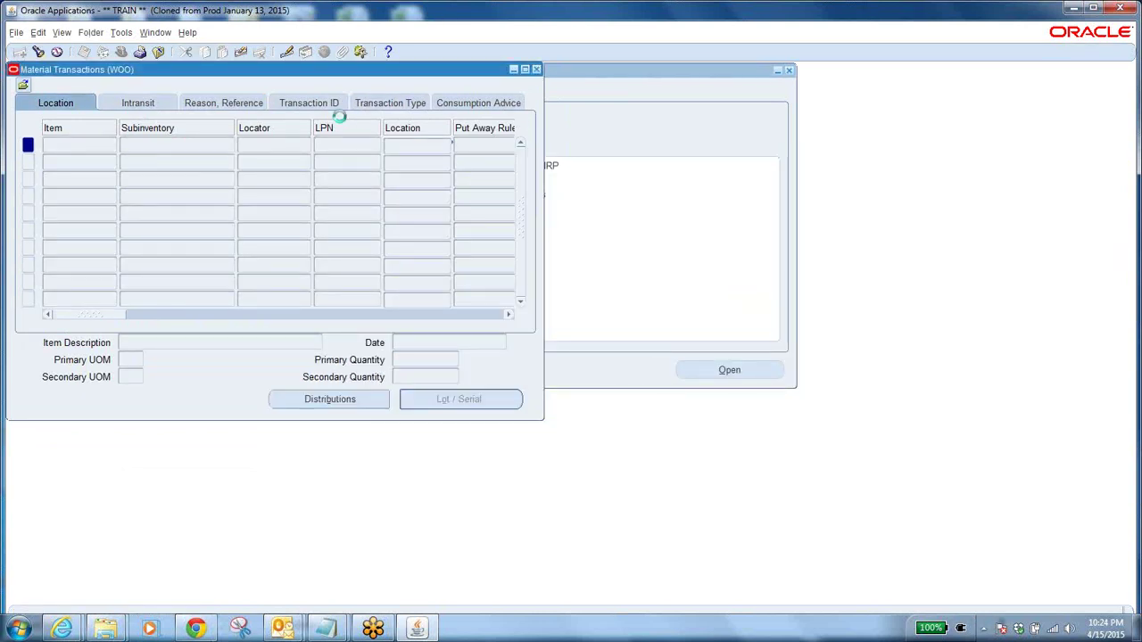
{"action": "left_click", "coordinate": [35, 274]}
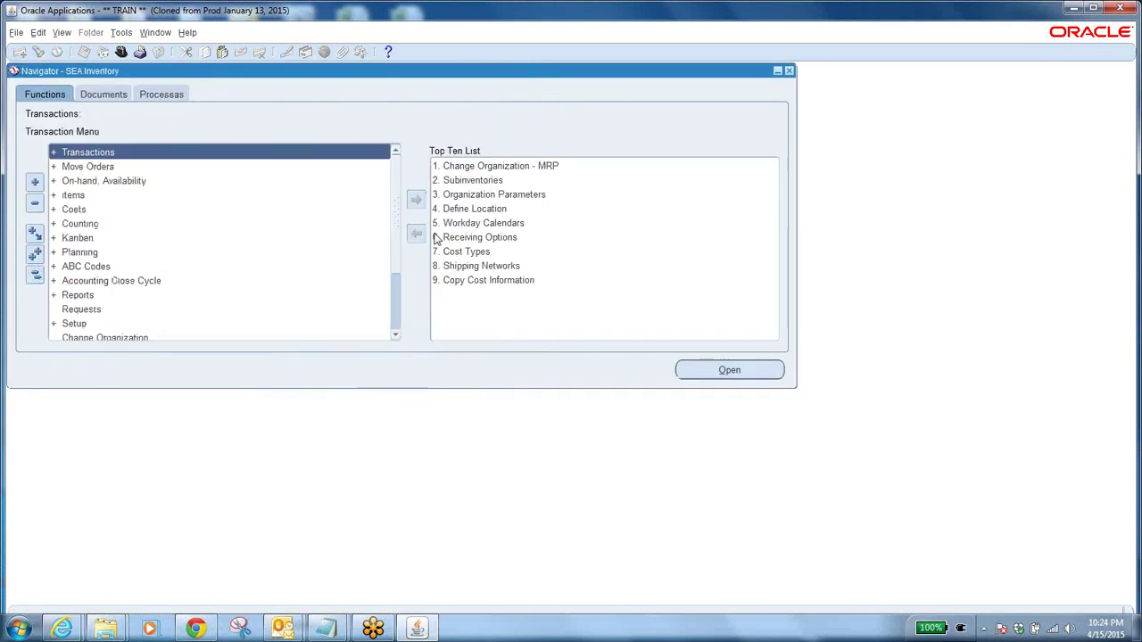
Change the inventory organization to UTD
{"action": "left_click", "coordinate": [492, 167]}
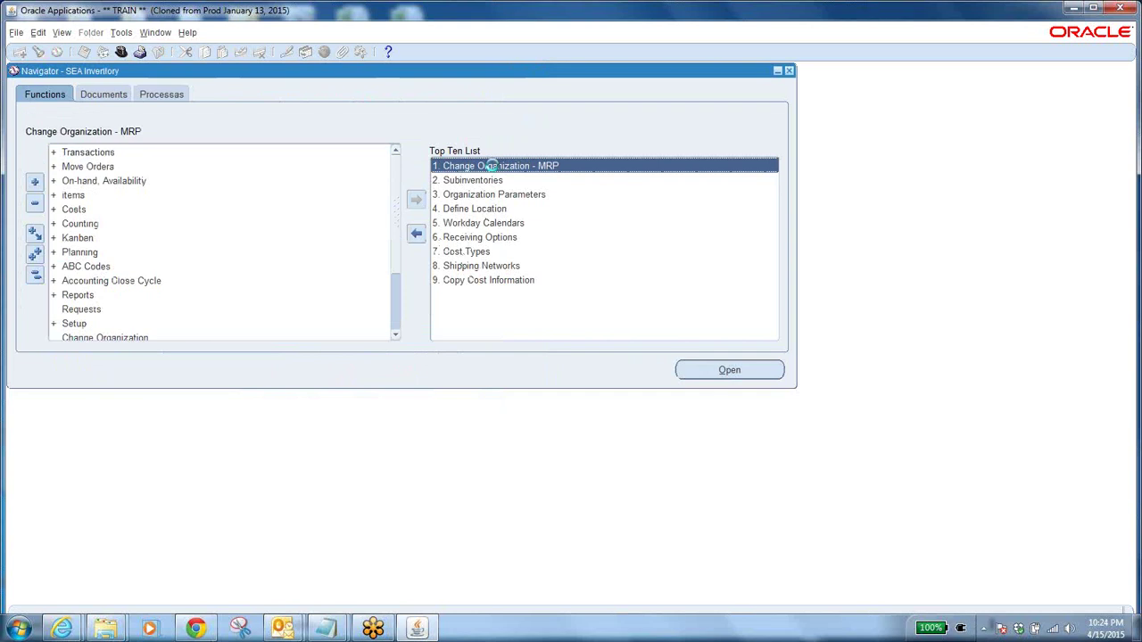
{"action": "left_click", "coordinate": [79, 332]}
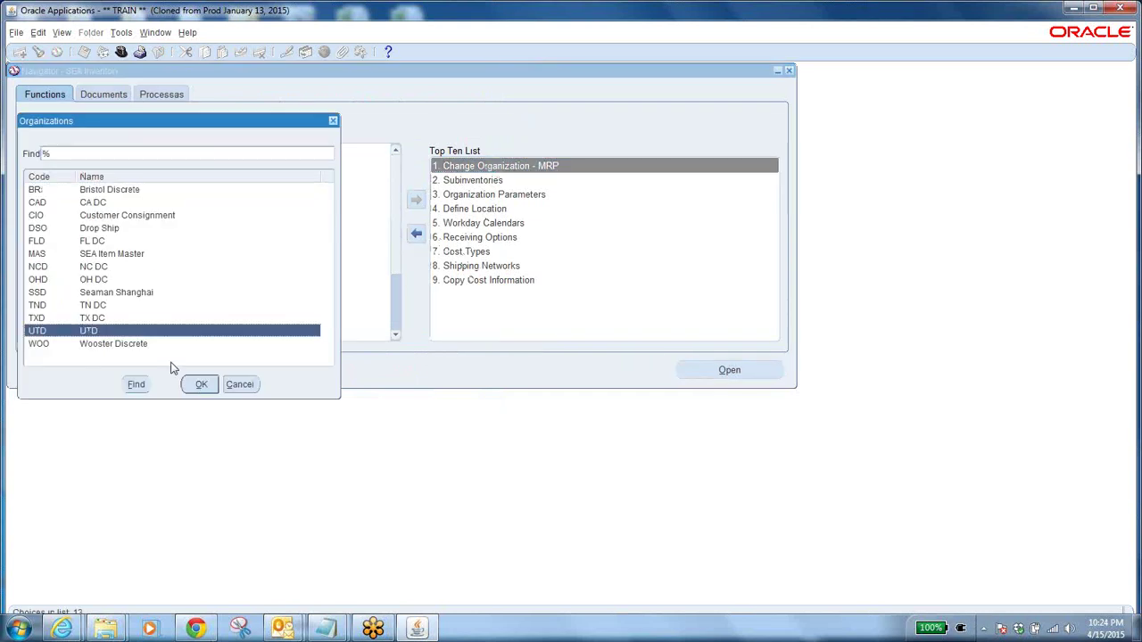
{"action": "left_click", "coordinate": [201, 385]}
Search the UTD organization's material transactions from 14-APR-2015 to 15-APR-2015
{"action": "left_click", "coordinate": [100, 150]}
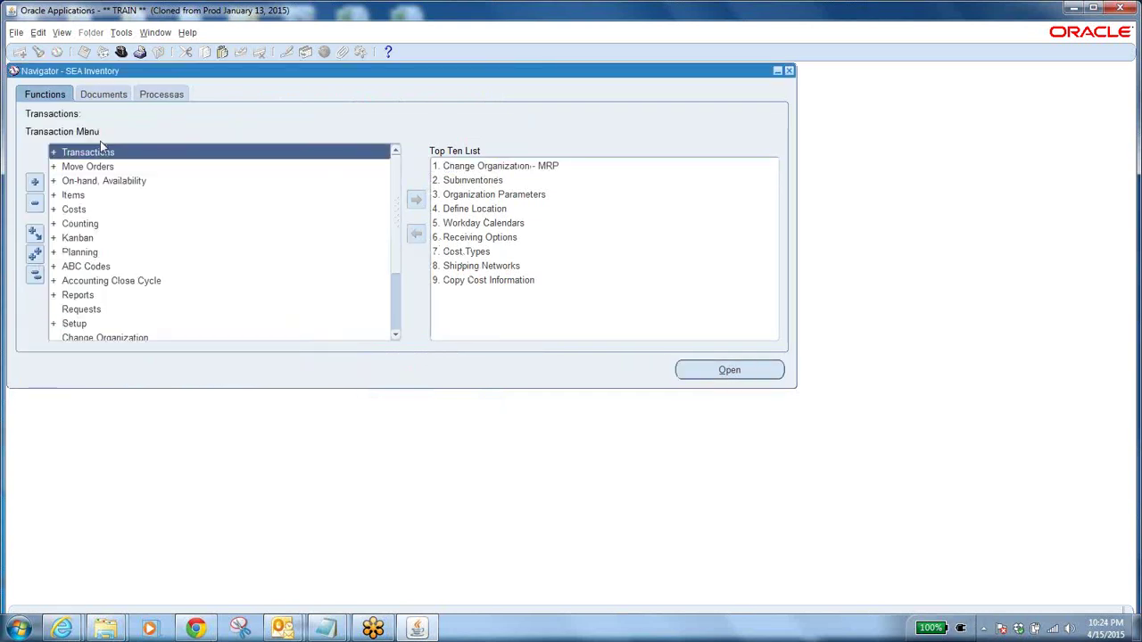
{"action": "double_click", "coordinate": [100, 148]}
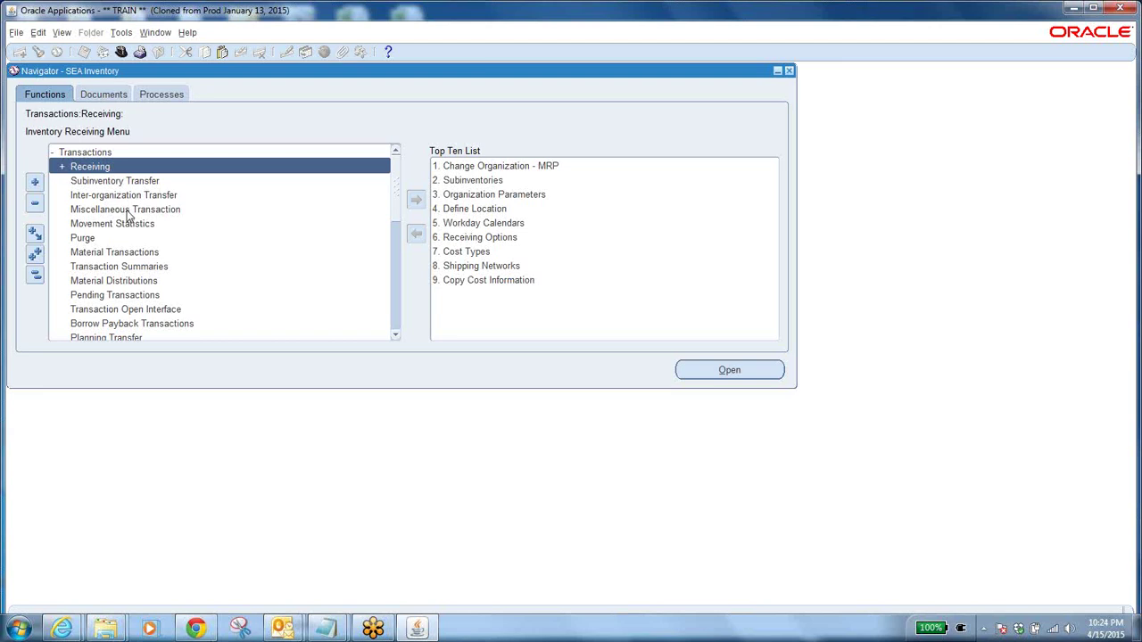
{"action": "double_click", "coordinate": [130, 251]}
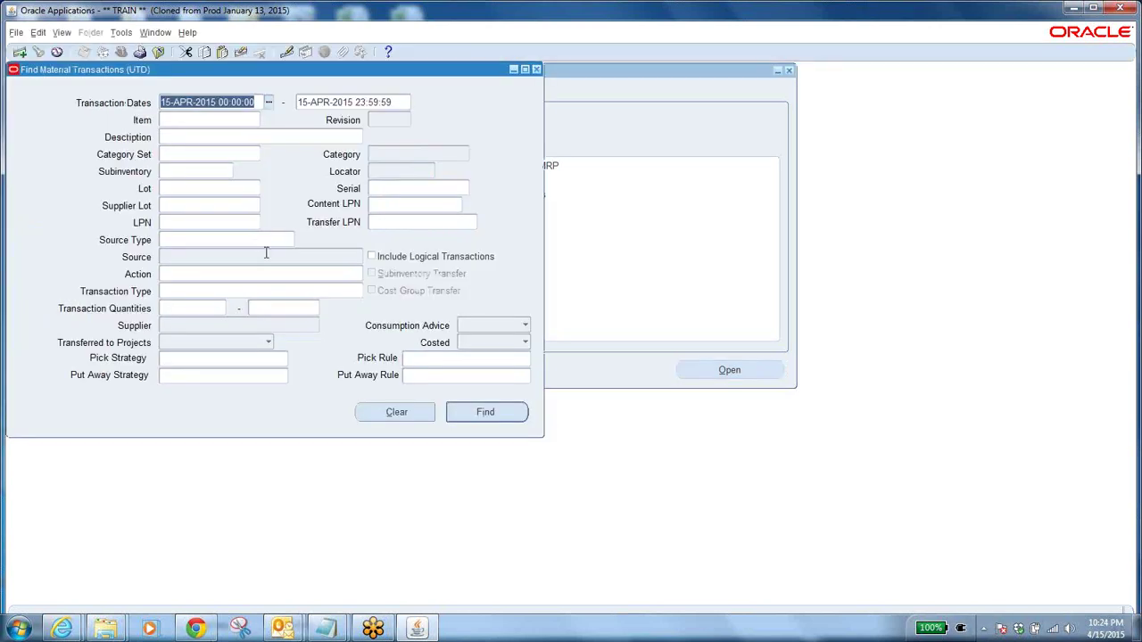
{"action": "left_click", "coordinate": [268, 102]}
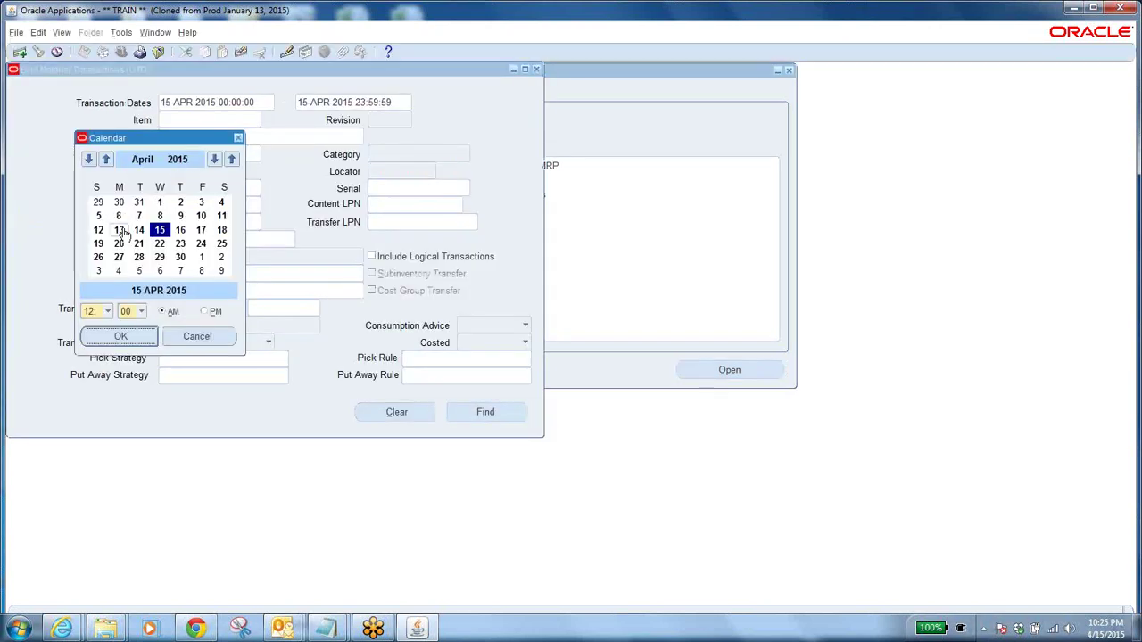
{"action": "left_click", "coordinate": [139, 230]}
{"action": "left_click", "coordinate": [121, 336]}
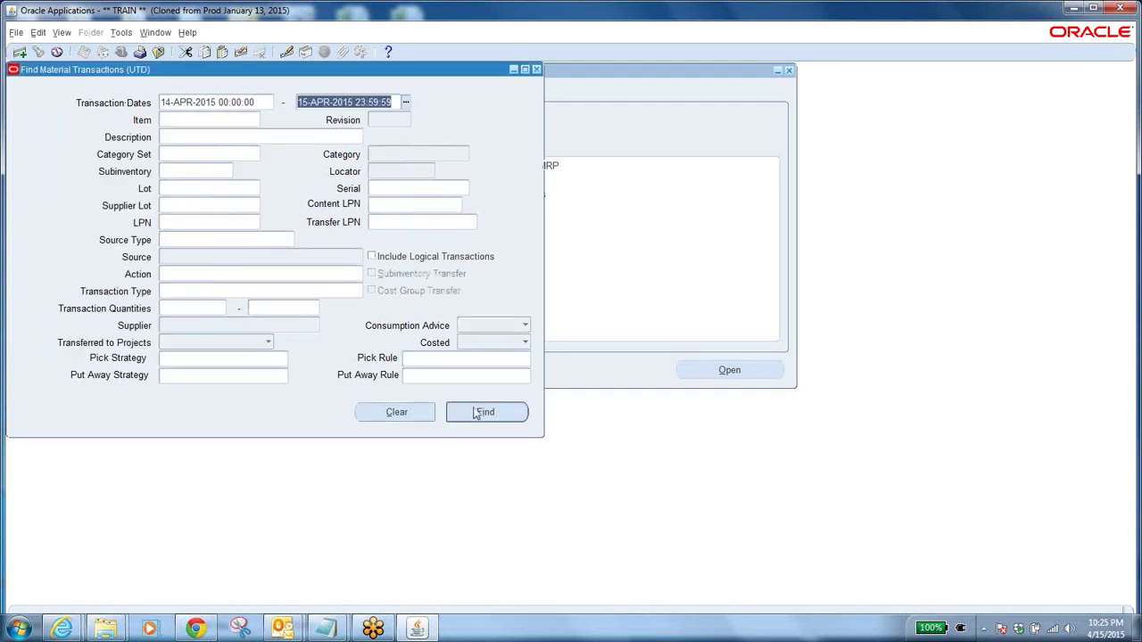
{"action": "left_click", "coordinate": [482, 412]}
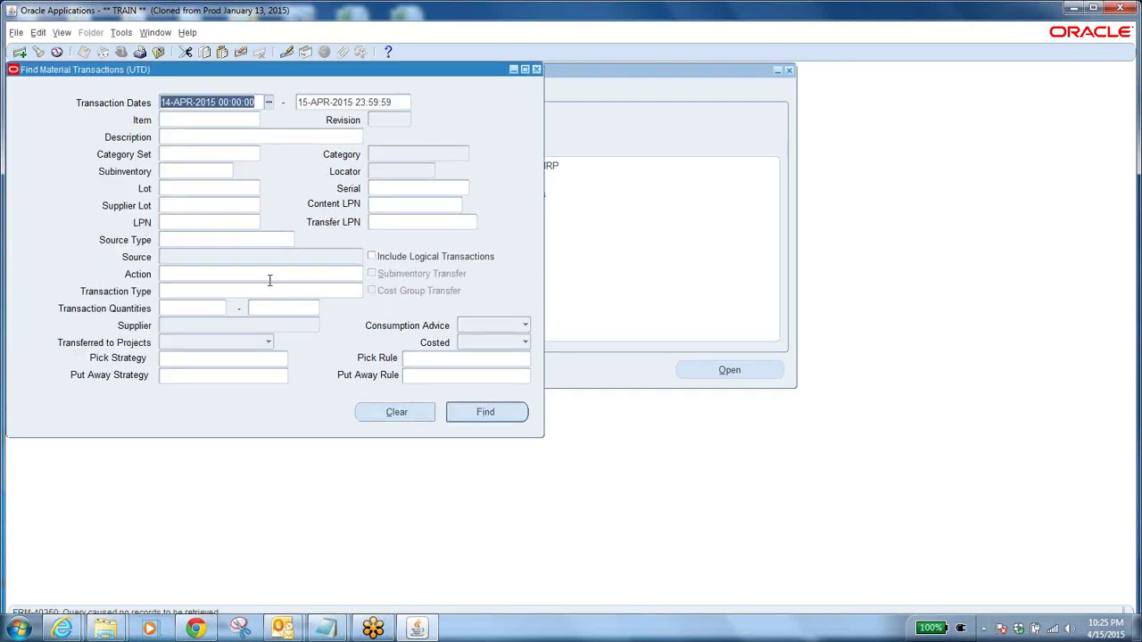
Close the UTD material transaction search and dismiss the responsibility list without switching responsibility
{"action": "left_click", "coordinate": [158, 51]}
{"action": "left_click", "coordinate": [36, 275]}
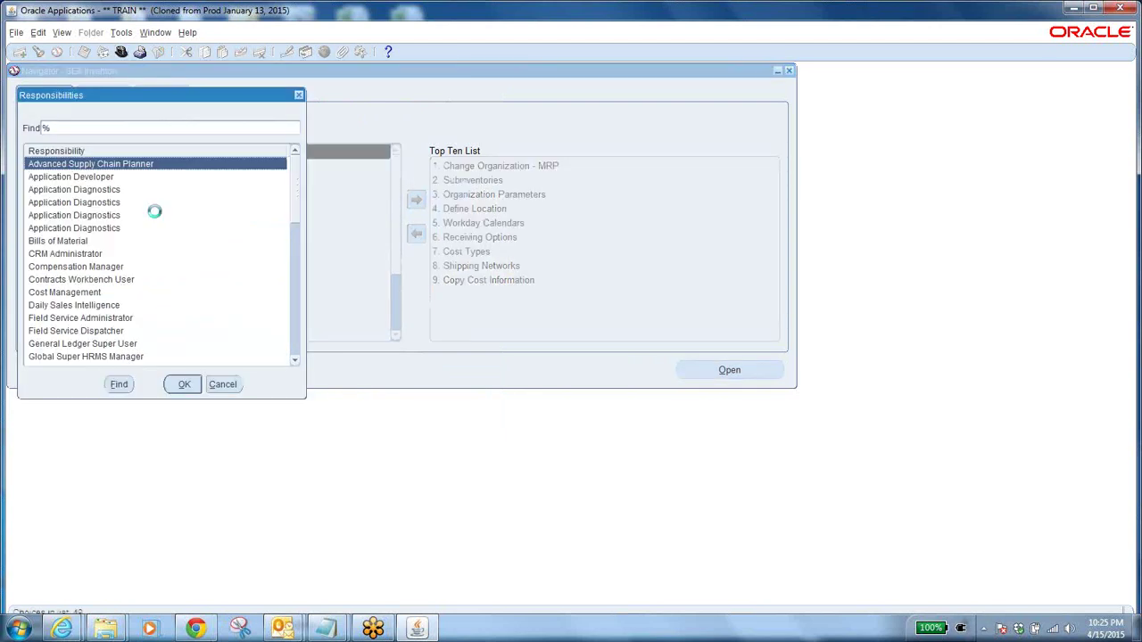
{"action": "left_click", "coordinate": [223, 384]}
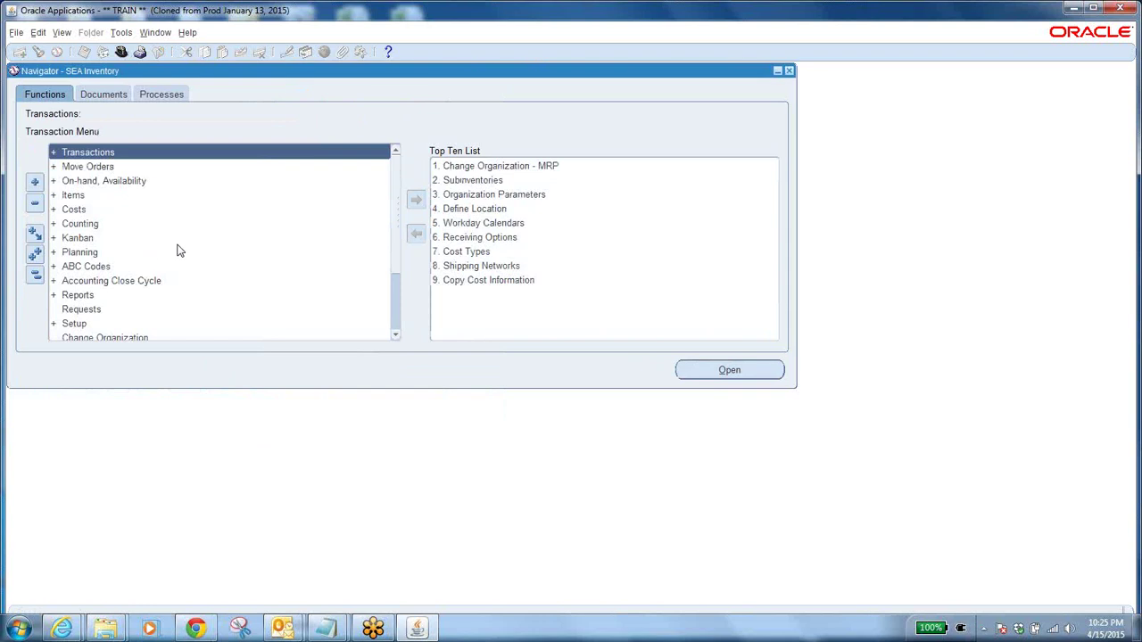
Search the UTD organization's material transactions from 01-MAR-2015 to 15-APR-2015
{"action": "double_click", "coordinate": [101, 153]}
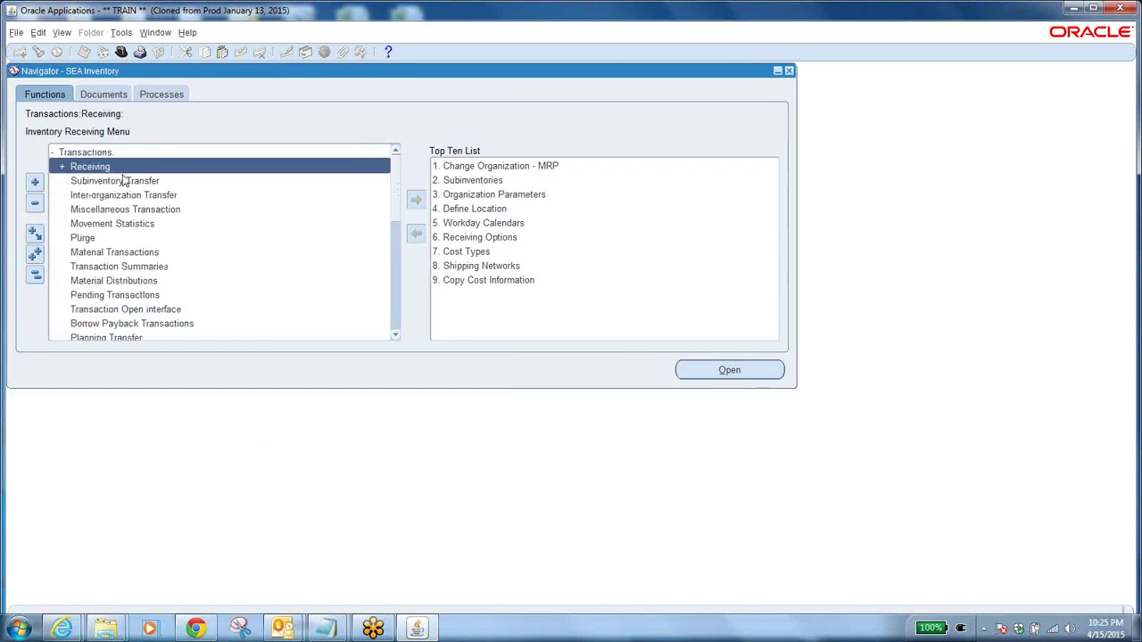
{"action": "double_click", "coordinate": [500, 166]}
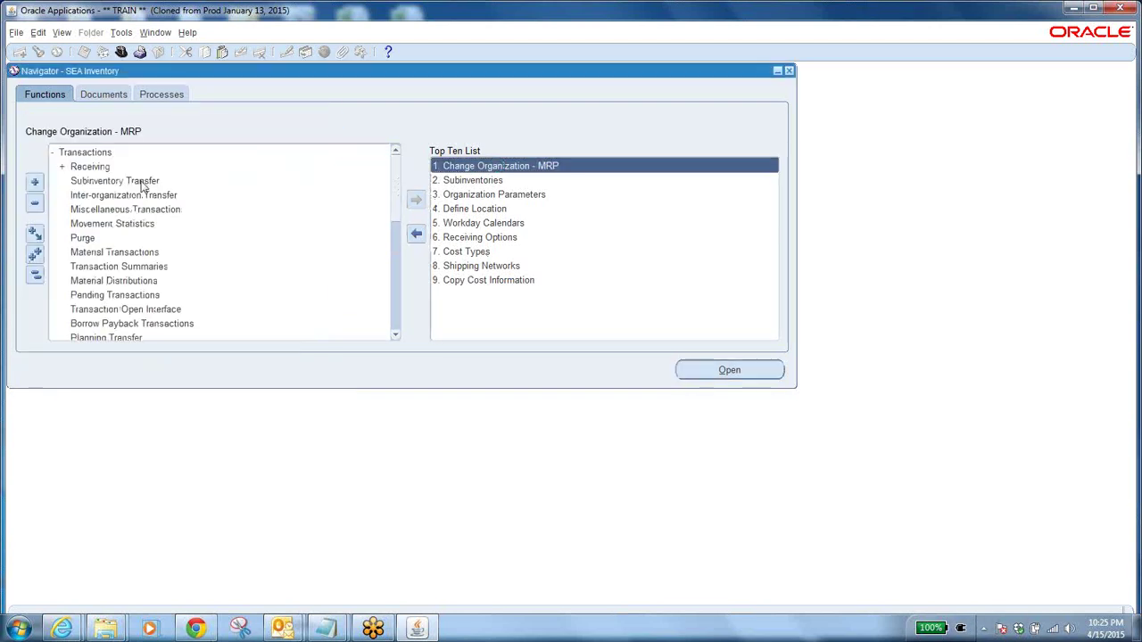
{"action": "left_click", "coordinate": [36, 274]}
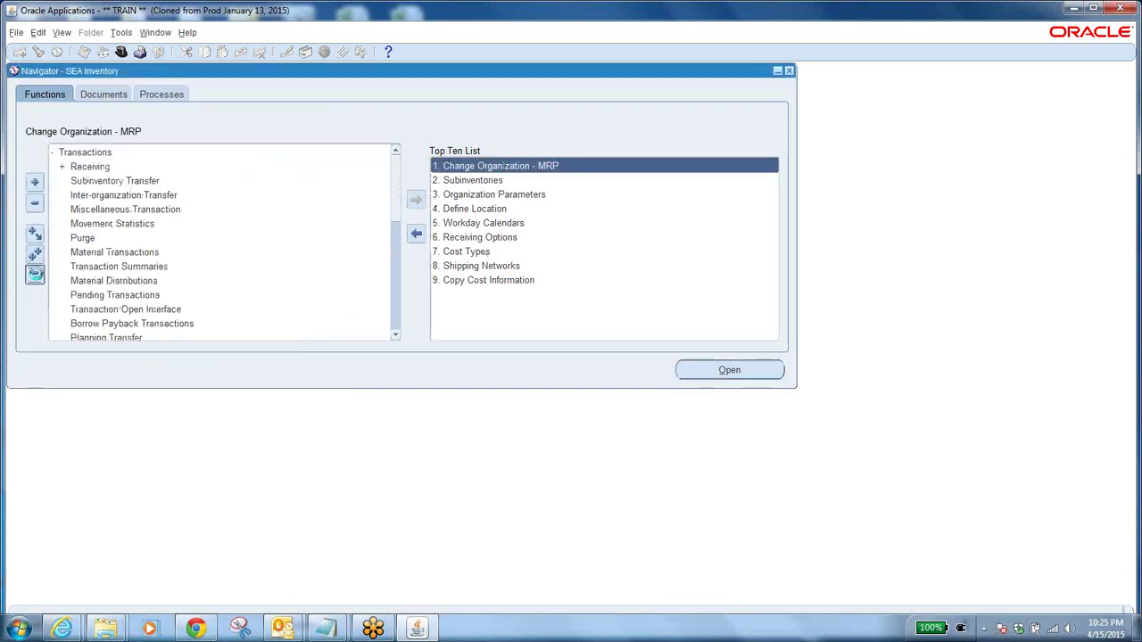
{"action": "double_click", "coordinate": [120, 154]}
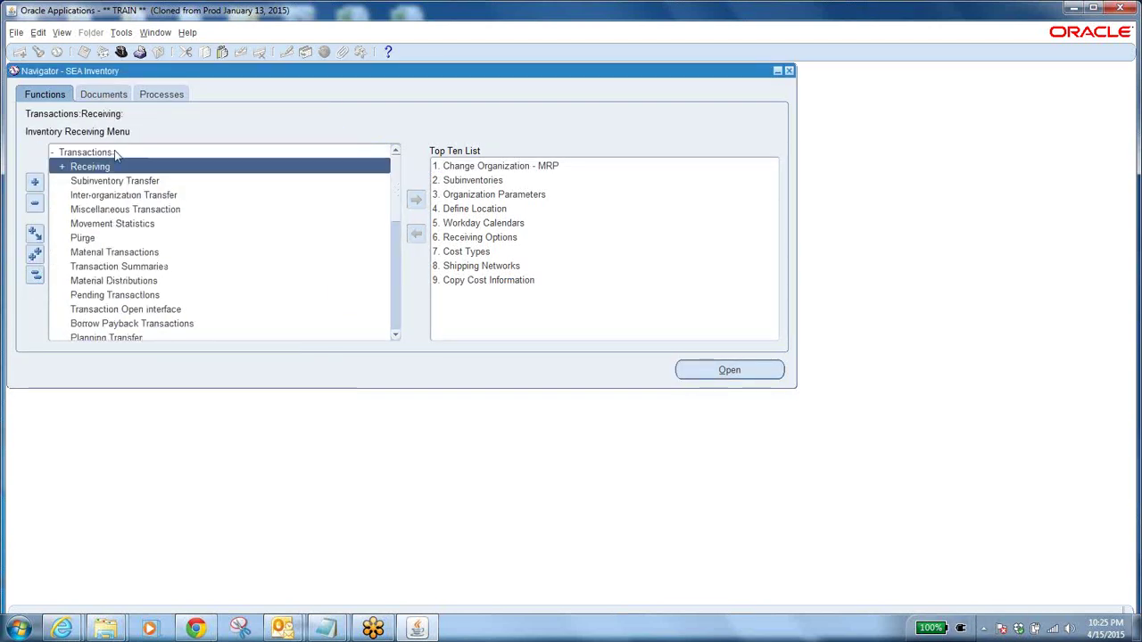
{"action": "double_click", "coordinate": [126, 254]}
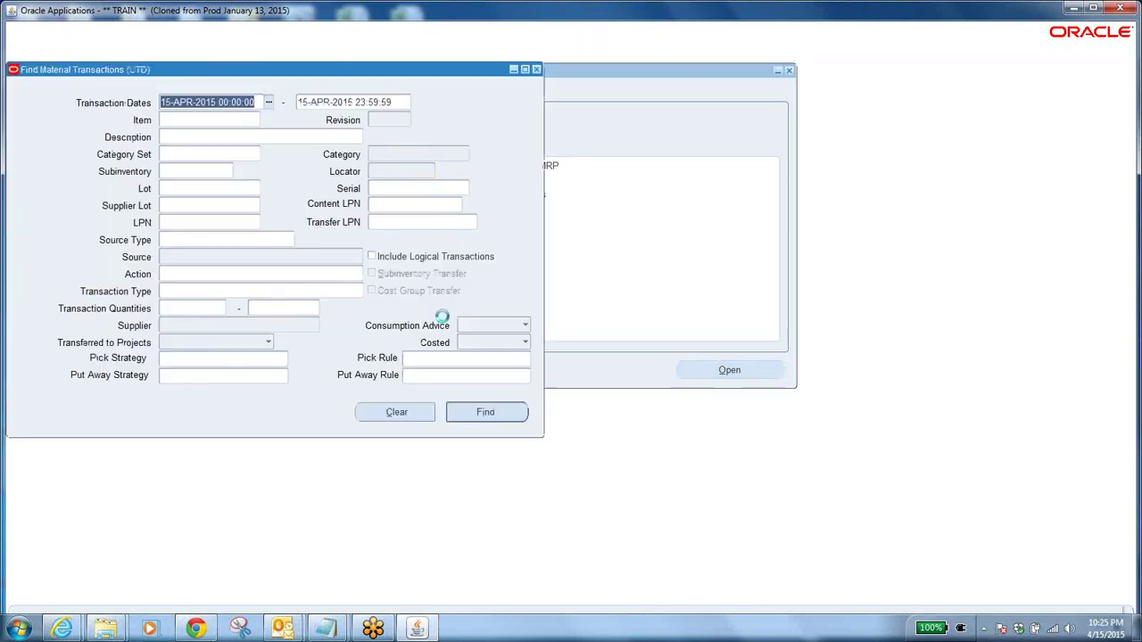
{"action": "key", "text": "Delete"}
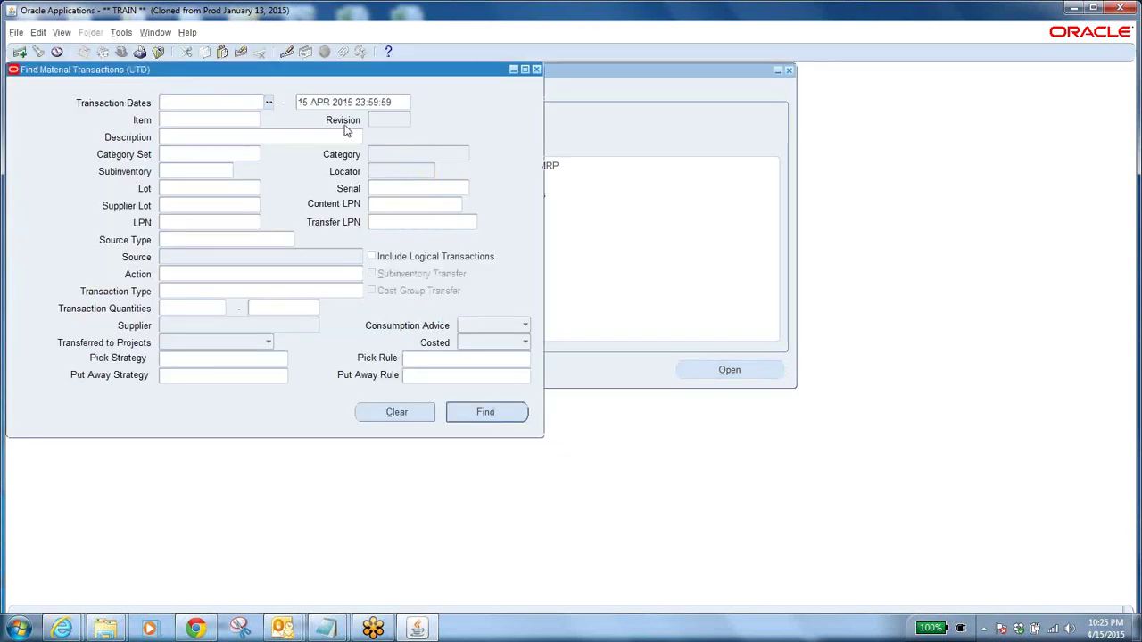
{"action": "left_click", "coordinate": [269, 101]}
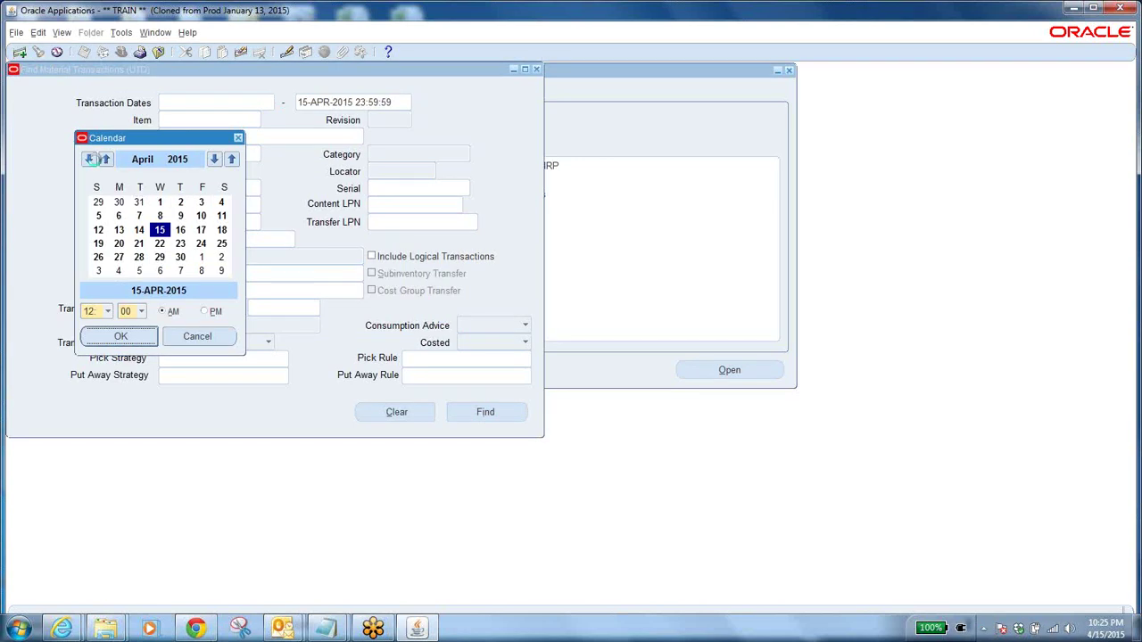
{"action": "left_click", "coordinate": [105, 160]}
{"action": "left_click", "coordinate": [98, 203]}
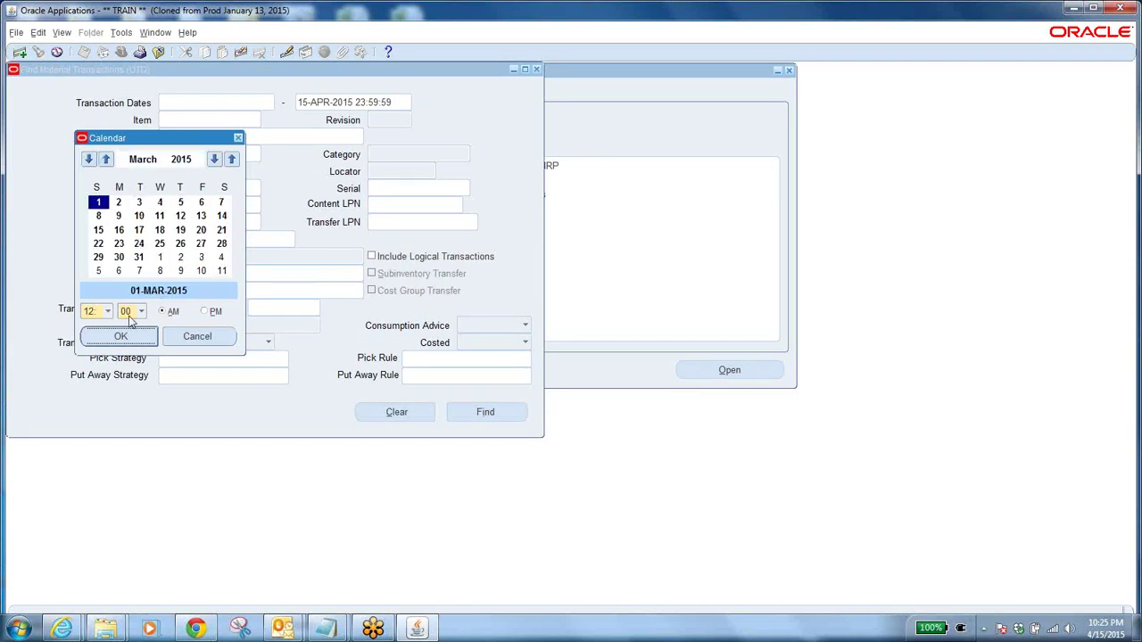
{"action": "left_click", "coordinate": [120, 337]}
{"action": "left_click", "coordinate": [485, 411]}
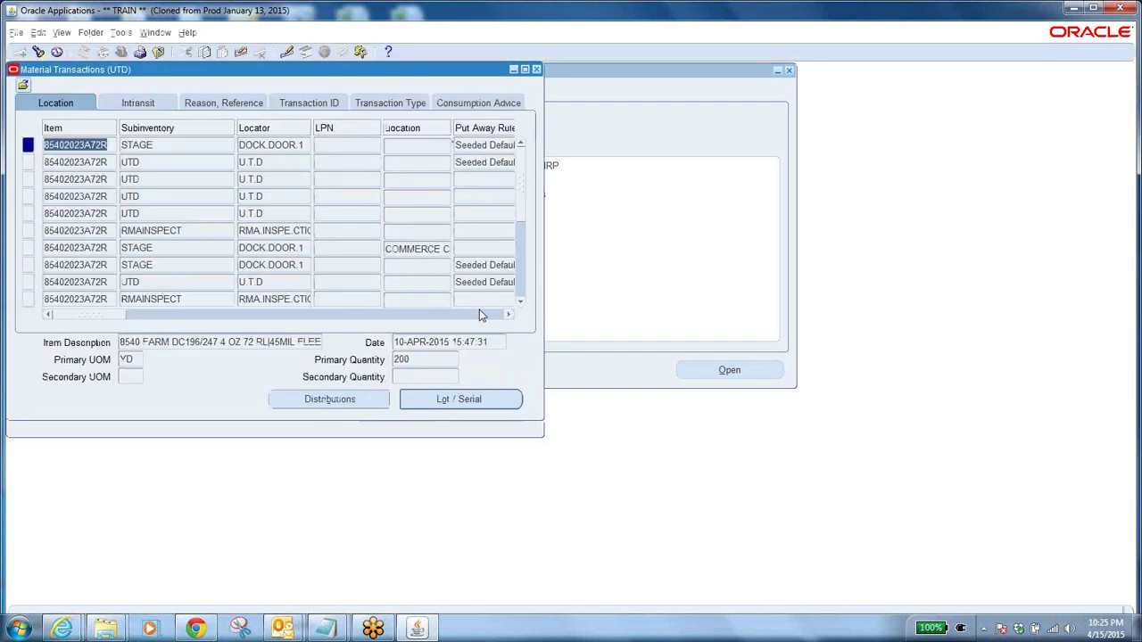
Review the transaction types for item 85402023A72R, comparing its Sales order issue and Sales Order Pick rows, and request the pick's distributions
{"action": "left_click", "coordinate": [398, 105]}
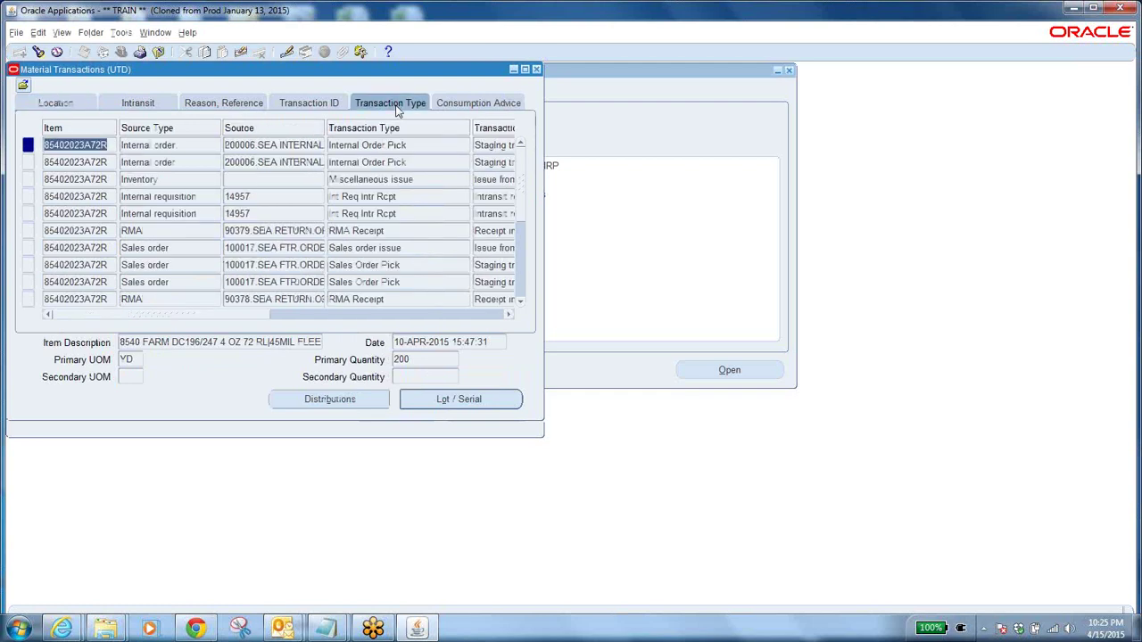
{"action": "left_click", "coordinate": [406, 249]}
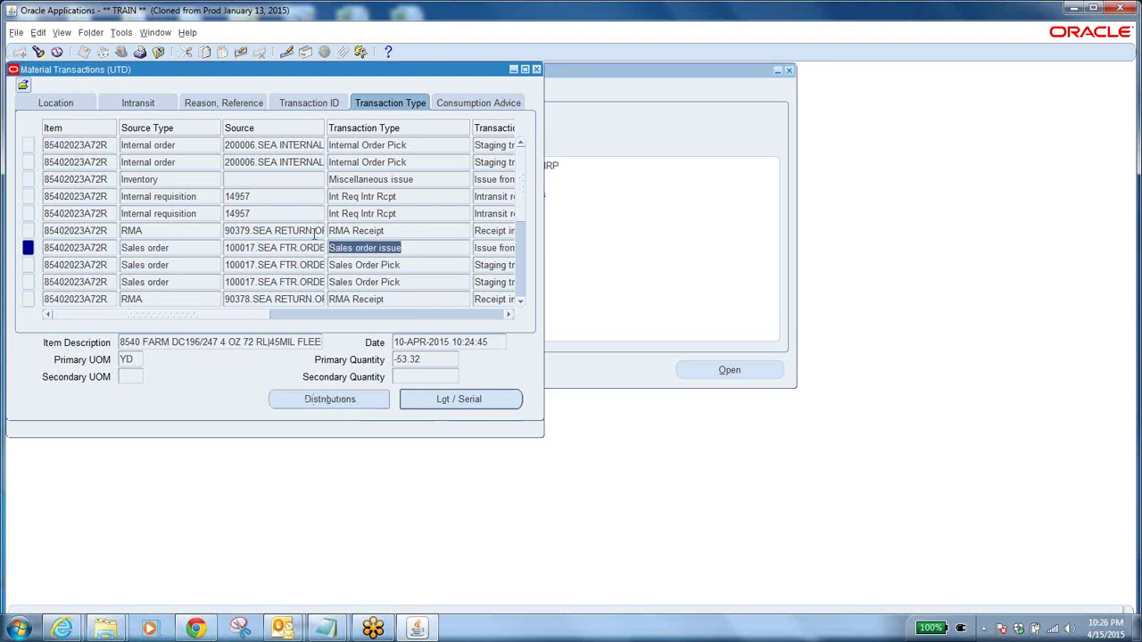
{"action": "left_click", "coordinate": [413, 250]}
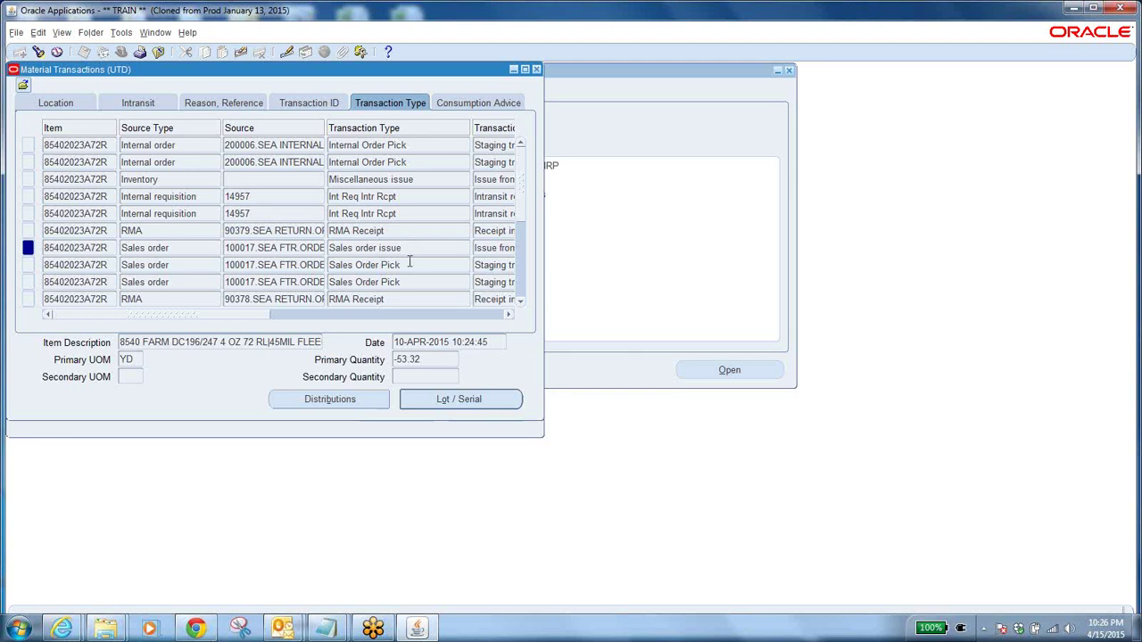
{"action": "left_click", "coordinate": [410, 264]}
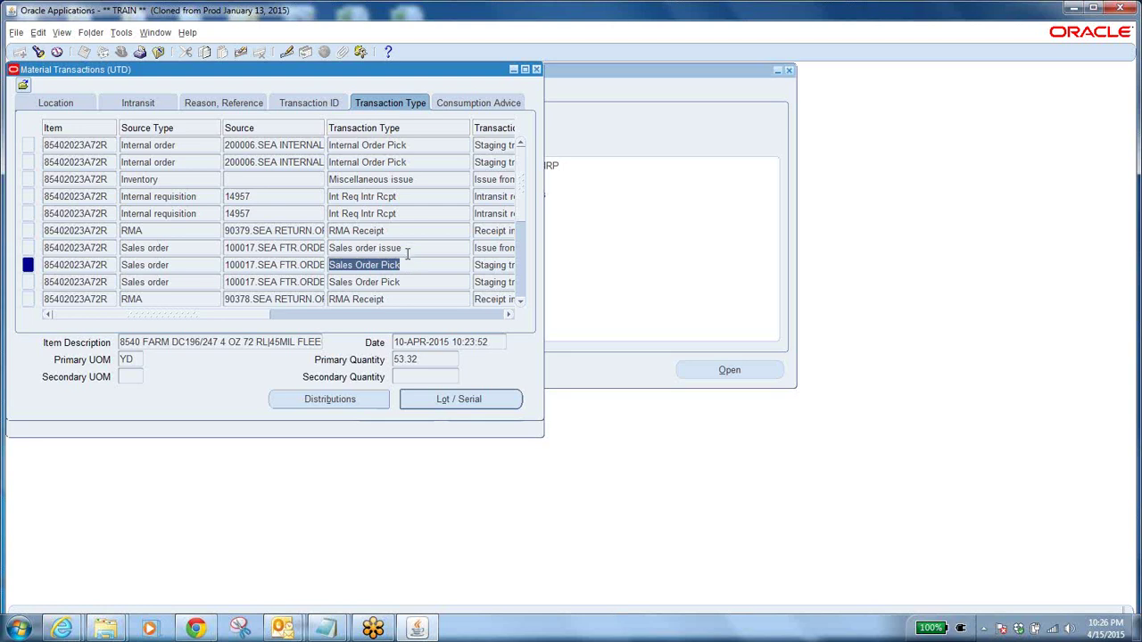
{"action": "left_click", "coordinate": [408, 264]}
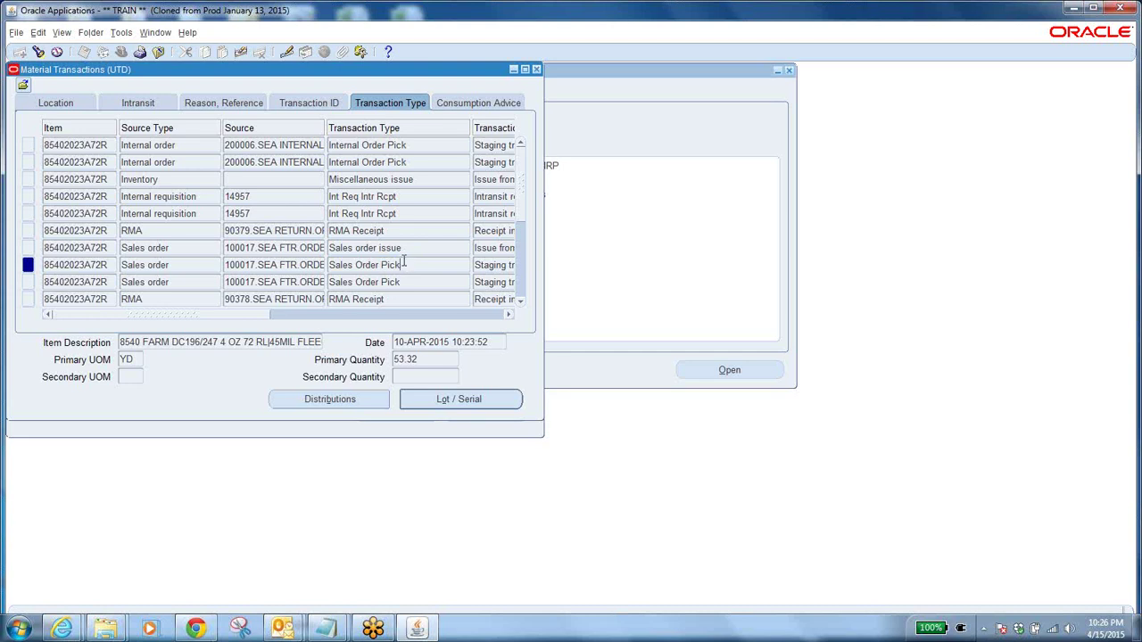
{"action": "left_click", "coordinate": [257, 266]}
{"action": "left_click", "coordinate": [390, 265]}
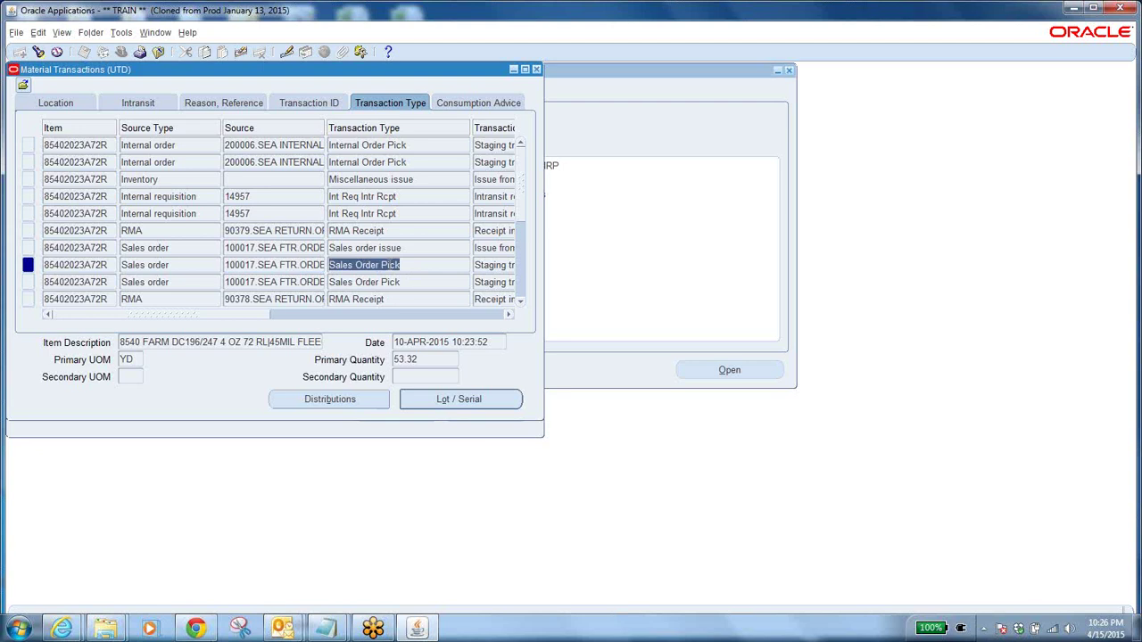
{"action": "left_click", "coordinate": [321, 400]}
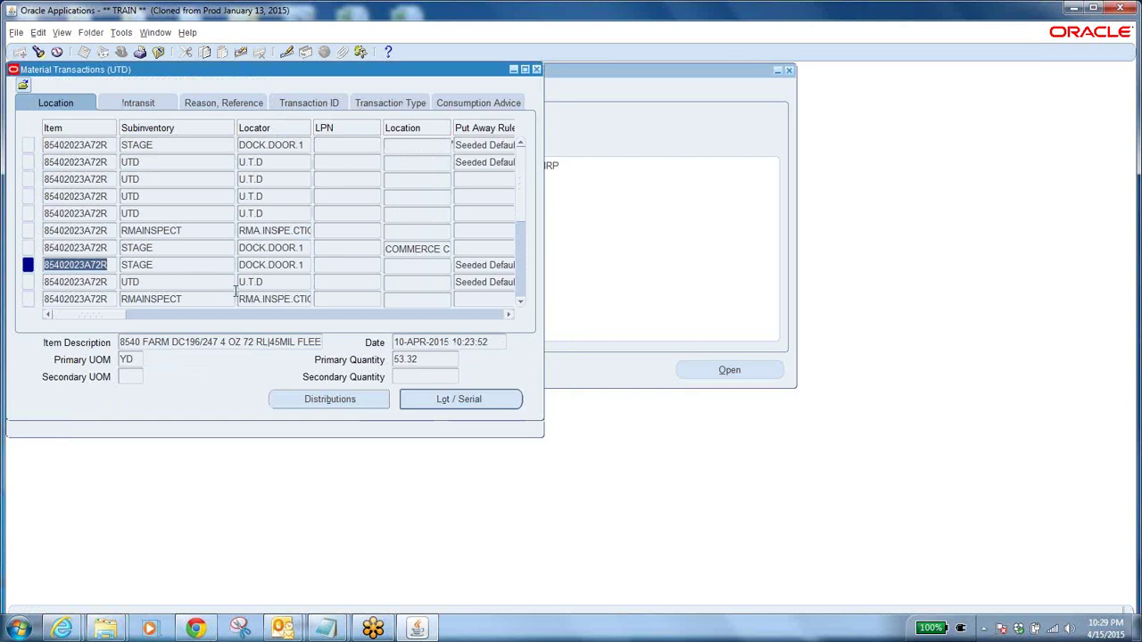
Return to the transaction types and open the distributions of item 85402023A72R's Sales order issue transaction
{"action": "left_click", "coordinate": [393, 106]}
{"action": "left_click", "coordinate": [254, 266]}
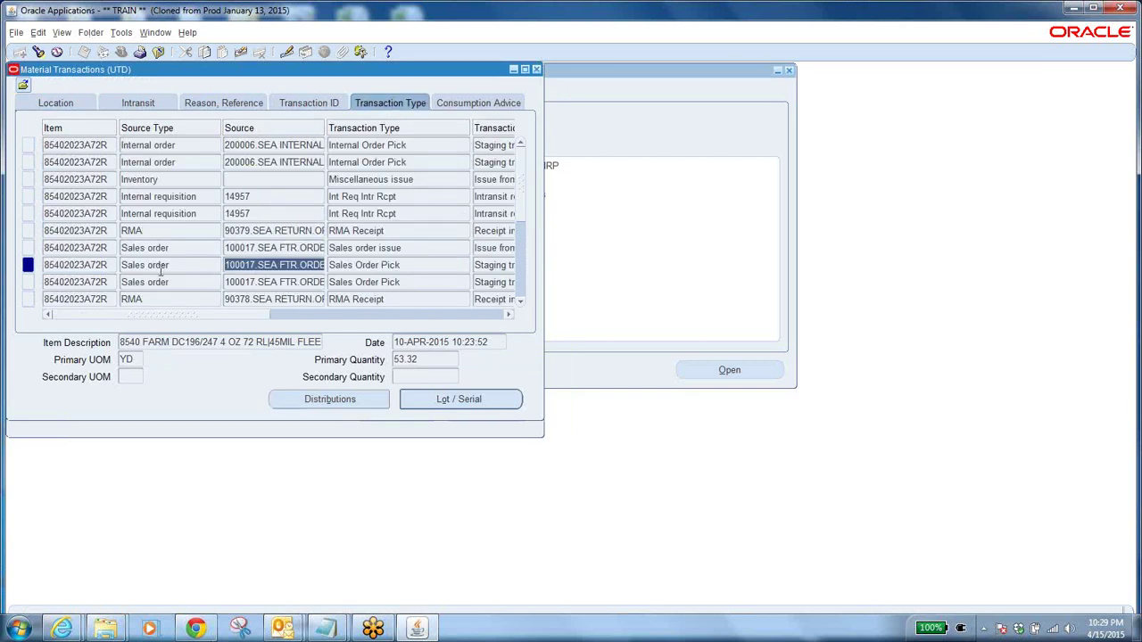
{"action": "left_click", "coordinate": [259, 248]}
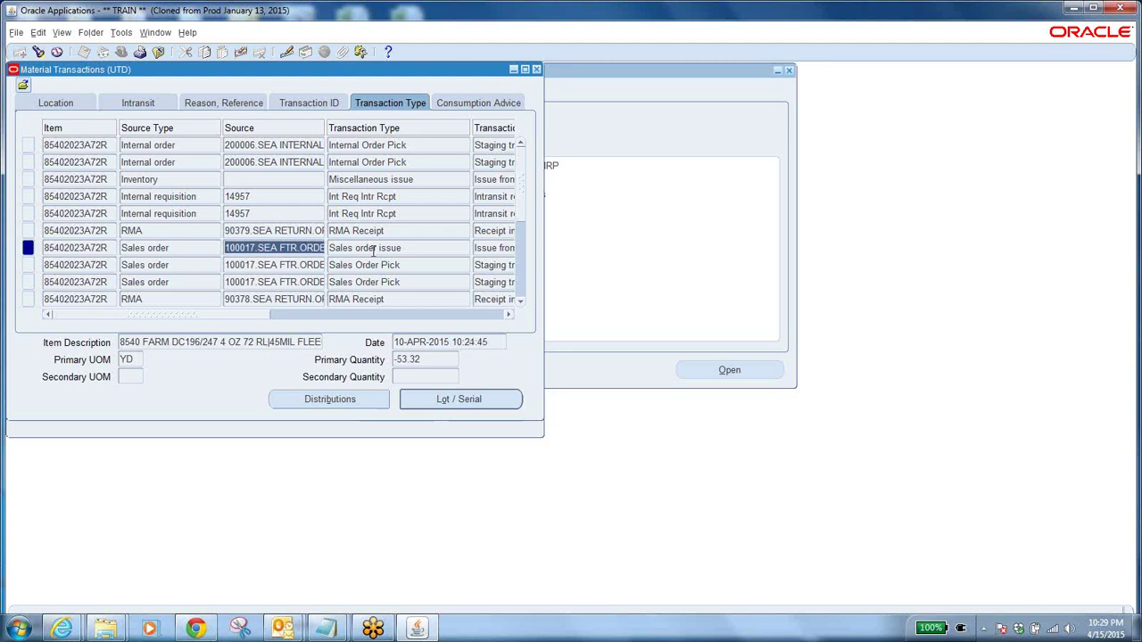
{"action": "left_click", "coordinate": [335, 406]}
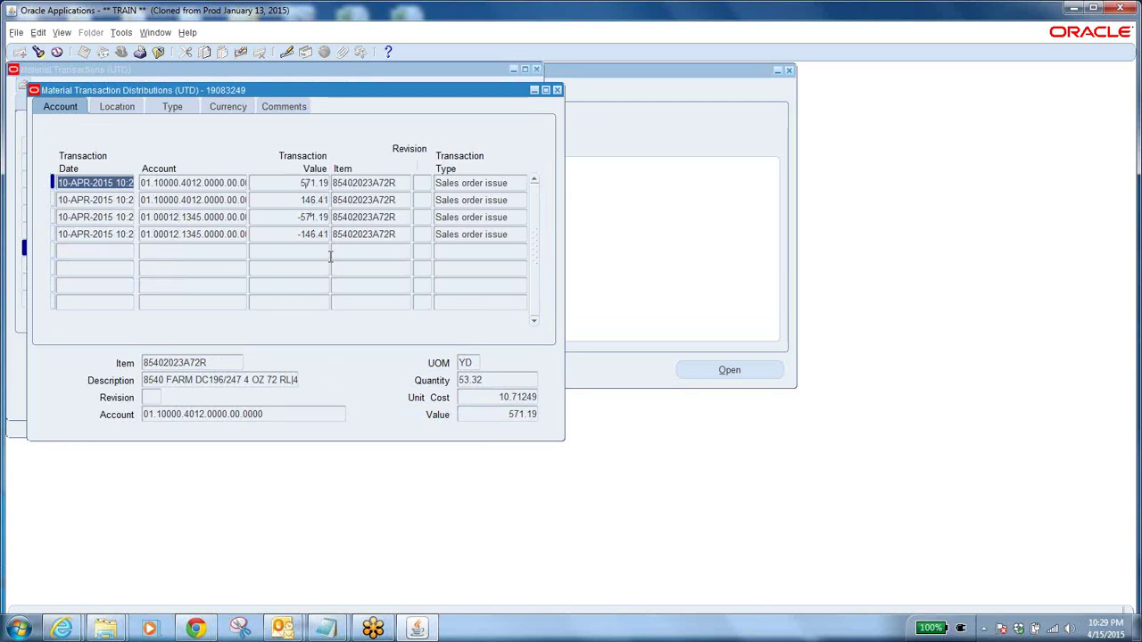
Examine the account segment descriptions of the -146.41 distribution line, then dismiss the accounting flexfield
{"action": "left_click", "coordinate": [229, 231]}
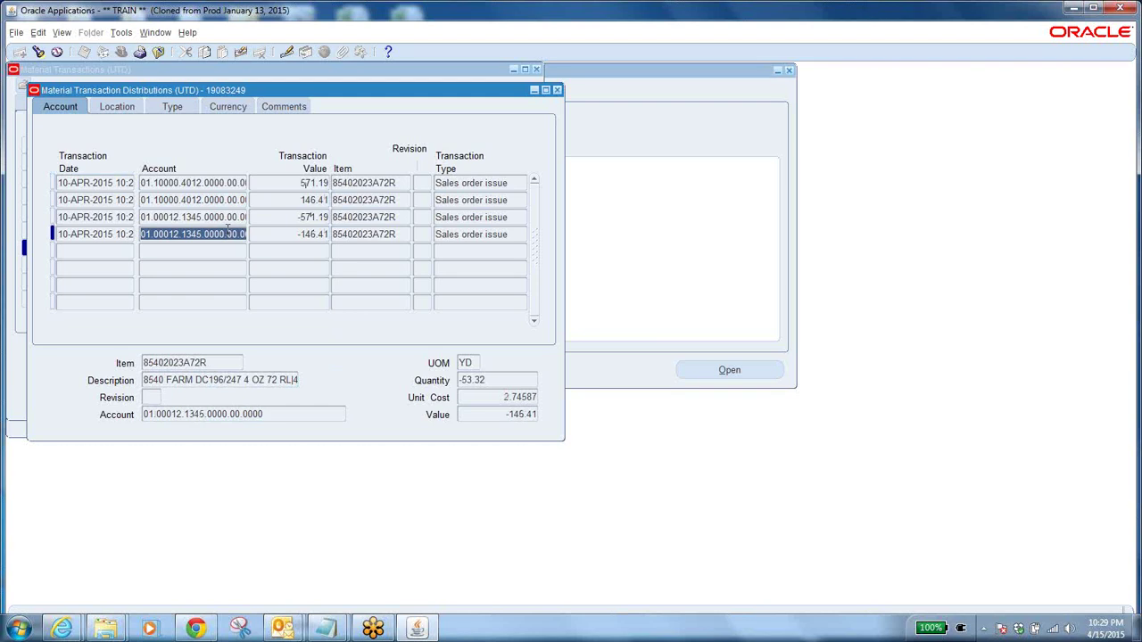
{"action": "double_click", "coordinate": [229, 232]}
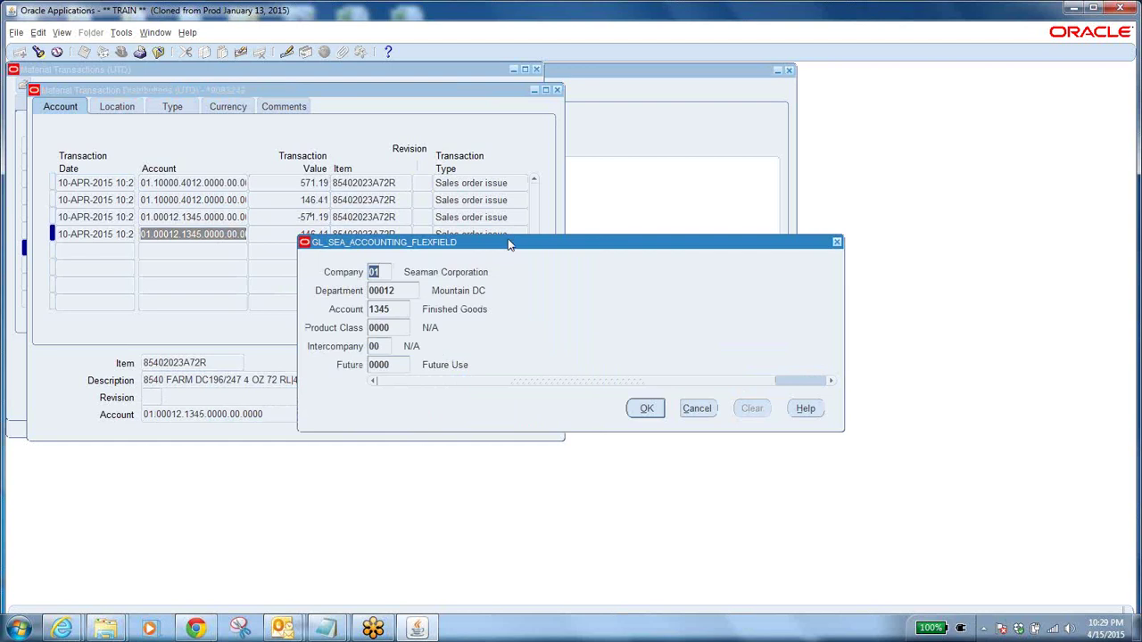
{"action": "left_click_drag", "start_coordinate": [509, 244], "coordinate": [584, 294]}
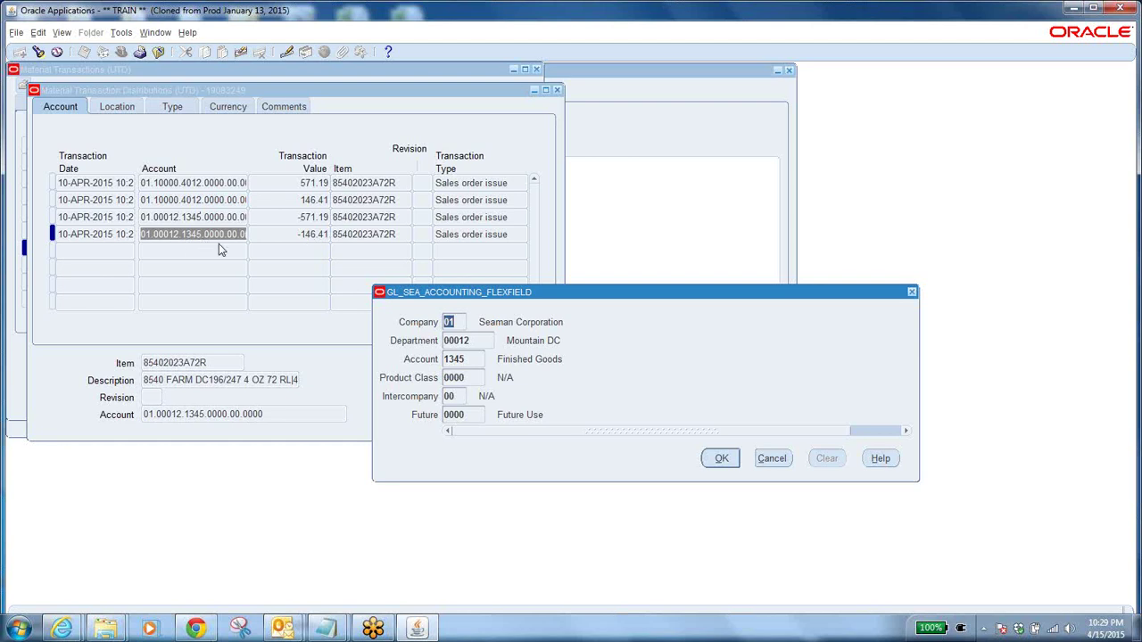
{"action": "left_click", "coordinate": [472, 358]}
{"action": "left_click", "coordinate": [470, 358]}
{"action": "left_click", "coordinate": [773, 458]}
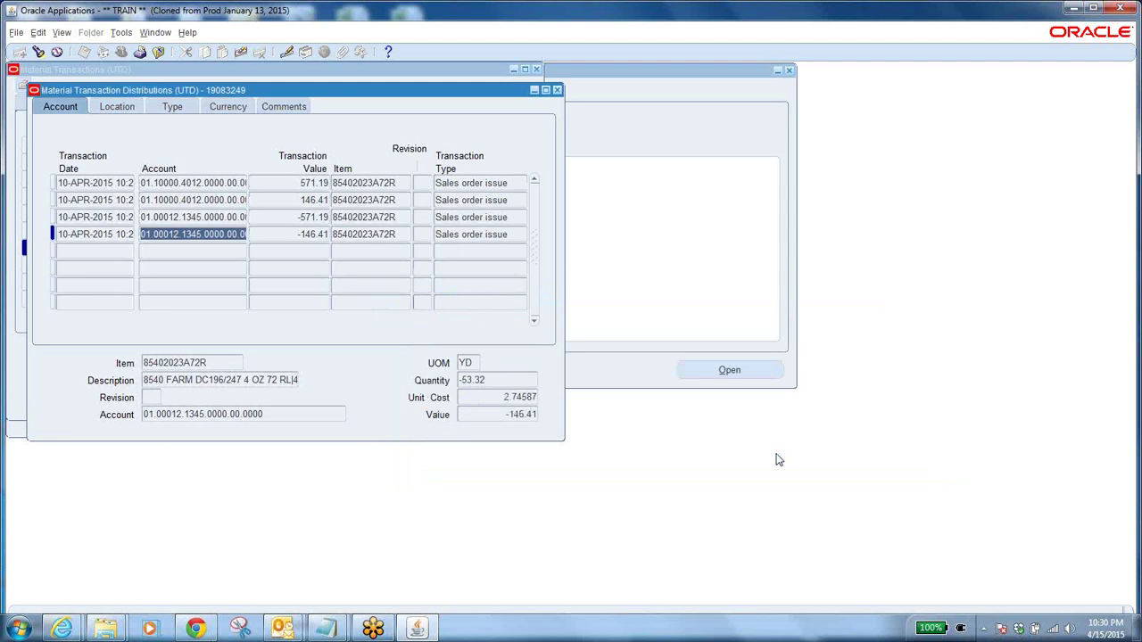
{"action": "left_click", "coordinate": [195, 236]}
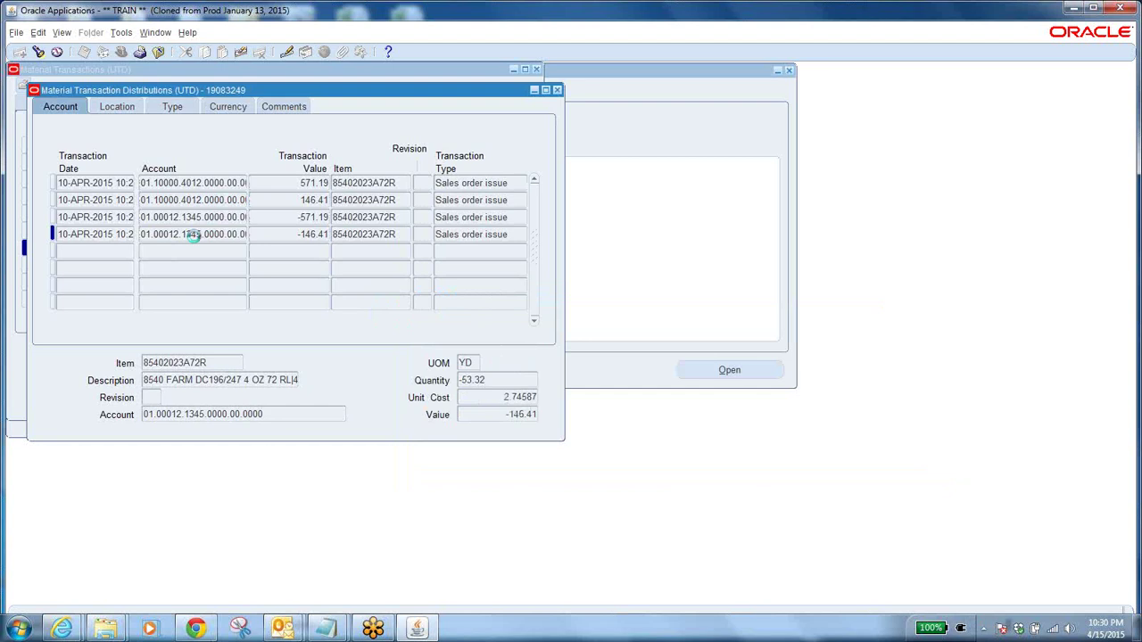
{"action": "double_click", "coordinate": [195, 236]}
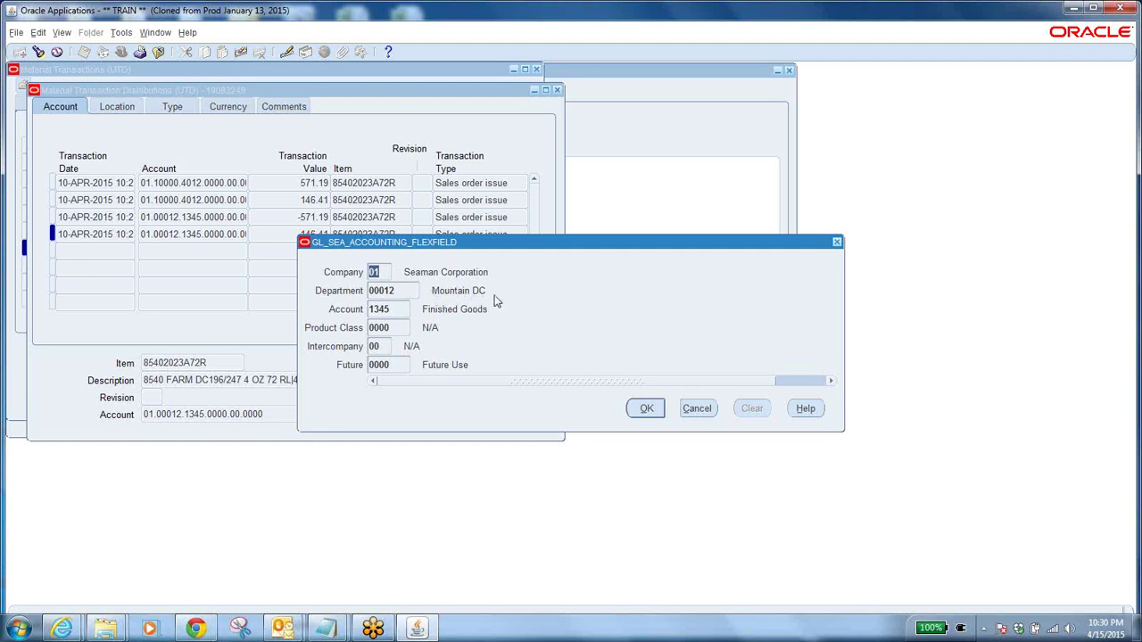
{"action": "left_click", "coordinate": [697, 409]}
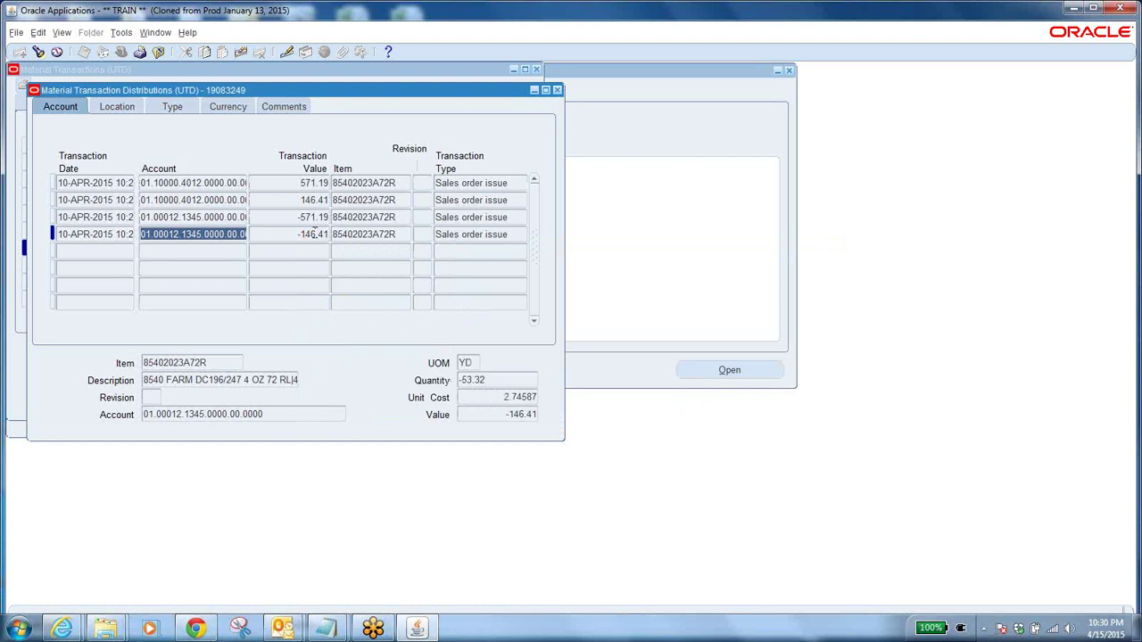
Compare the -146.41 and 146.41 distribution lines and examine the positive line's account and department segments
{"action": "left_click", "coordinate": [301, 234]}
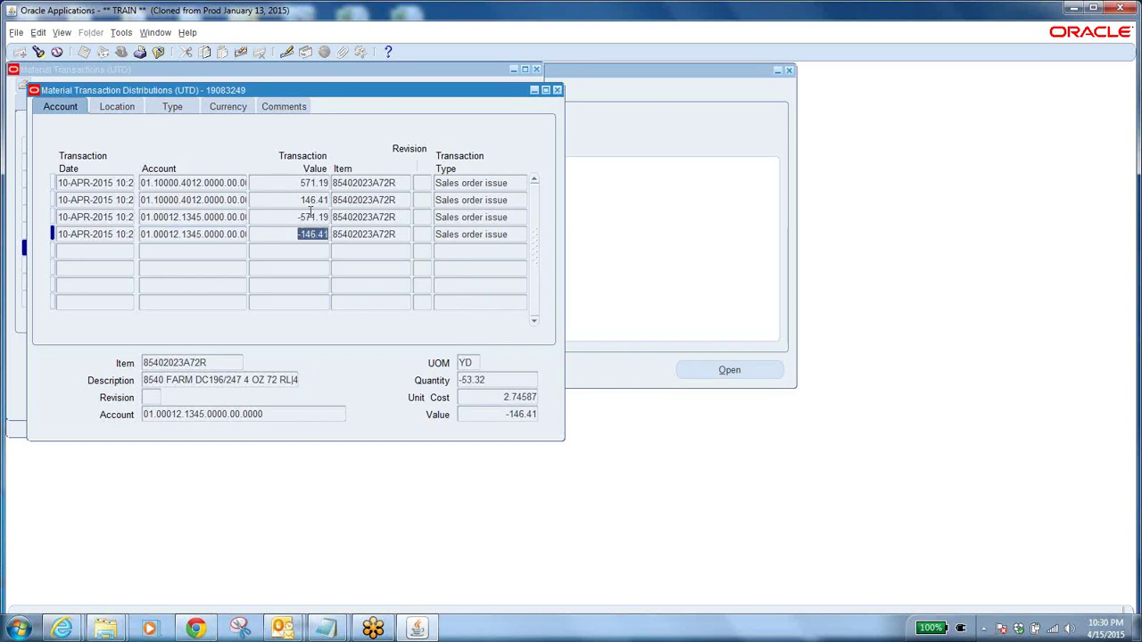
{"action": "left_click", "coordinate": [309, 200]}
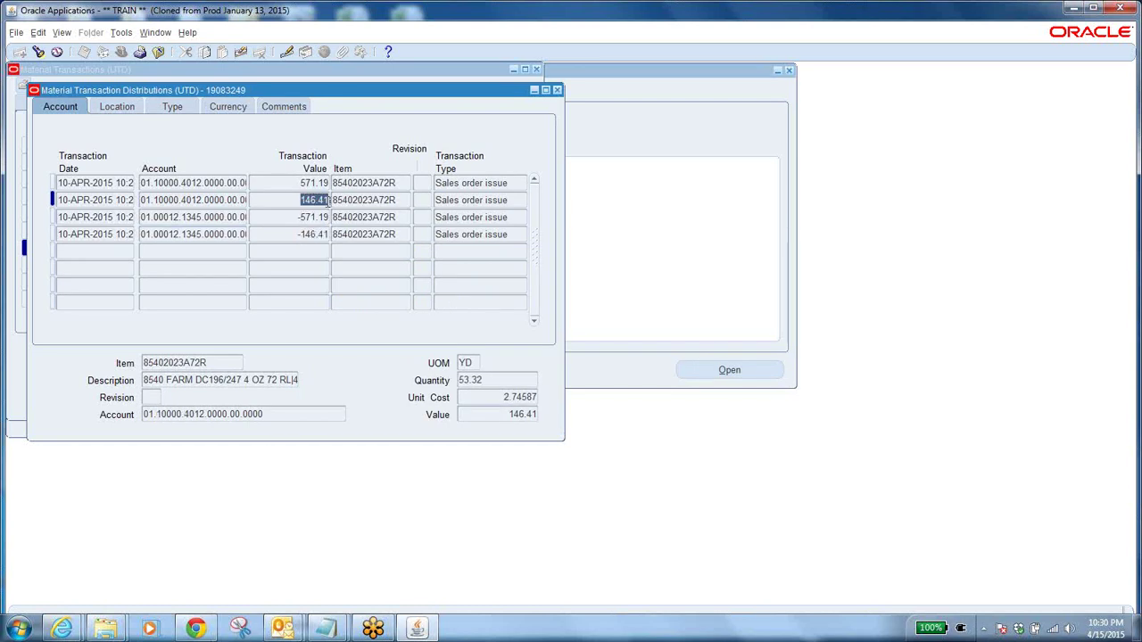
{"action": "left_click", "coordinate": [218, 200]}
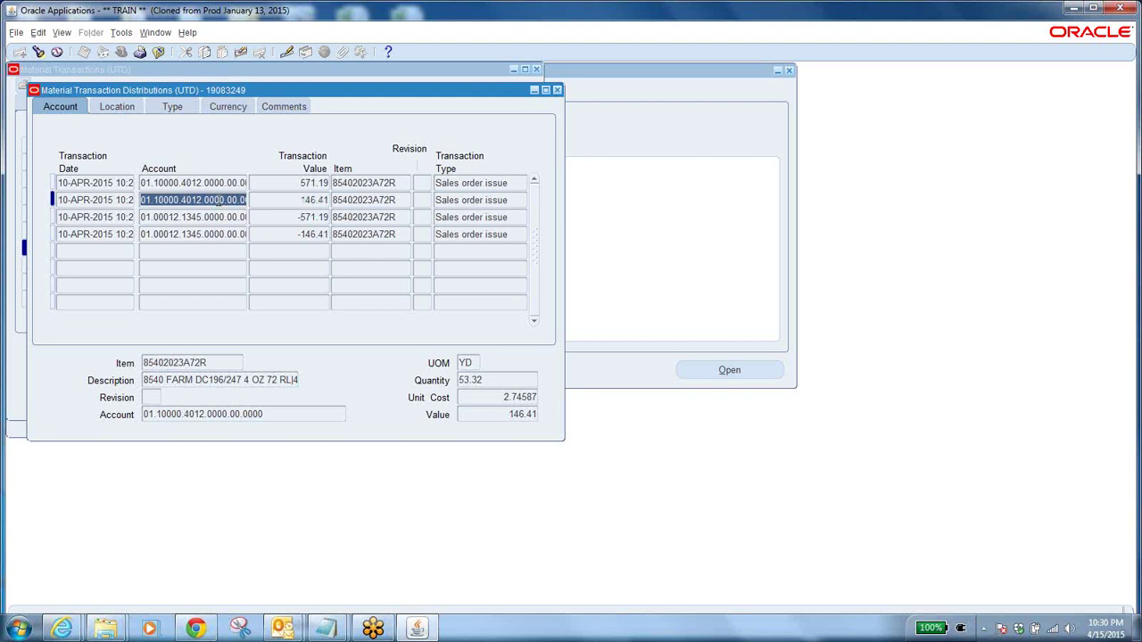
{"action": "double_click", "coordinate": [219, 200]}
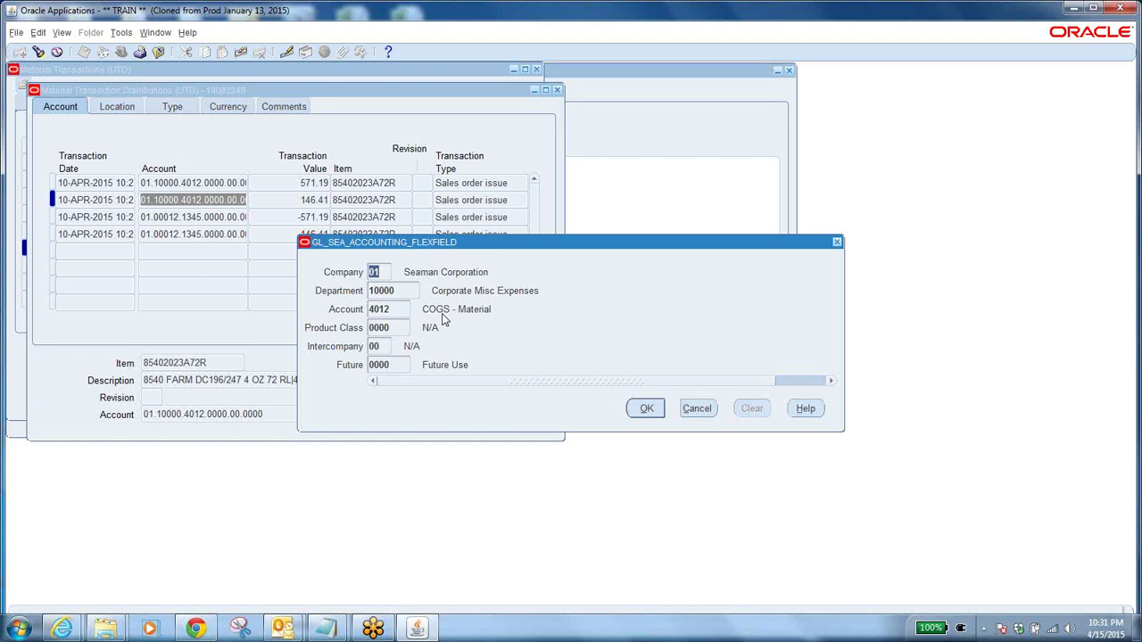
{"action": "left_click", "coordinate": [399, 309]}
{"action": "left_click", "coordinate": [408, 291]}
{"action": "left_click", "coordinate": [397, 292]}
Switch to Microsoft Excel 2010 with a new blank workbook, maximize it and select cell B3
{"action": "left_click", "coordinate": [326, 631]}
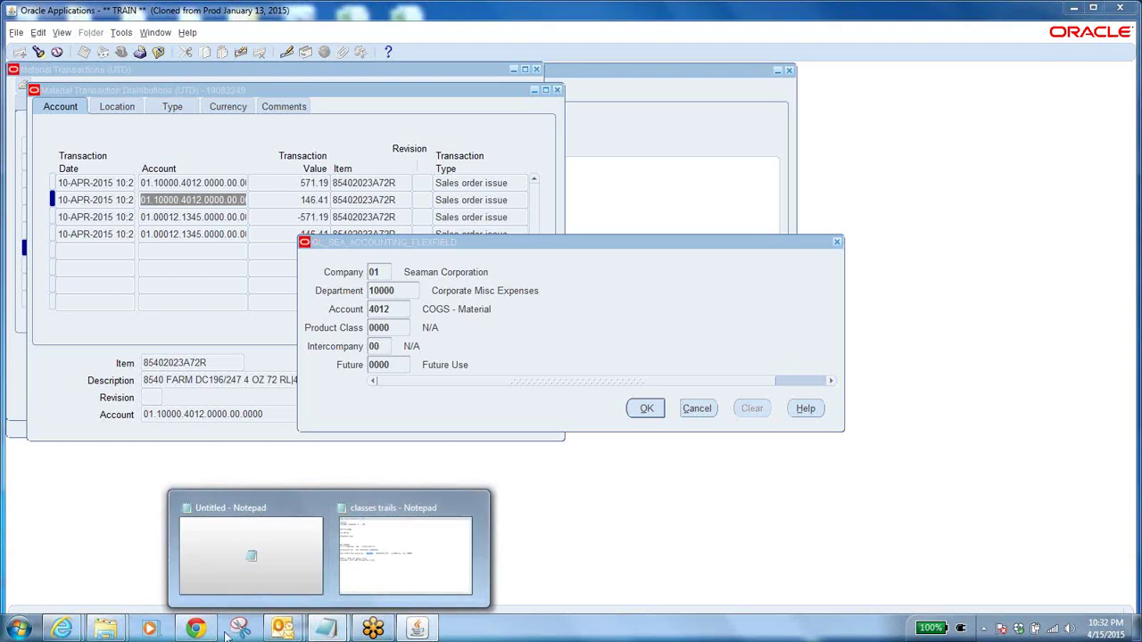
{"action": "left_click", "coordinate": [20, 629]}
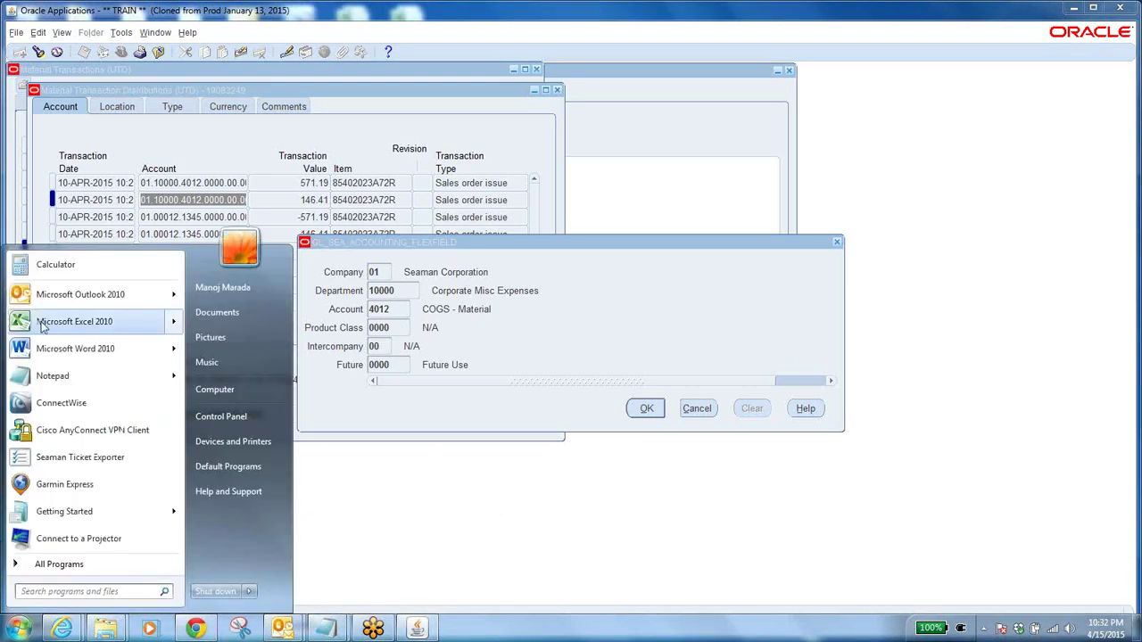
{"action": "left_click", "coordinate": [149, 346]}
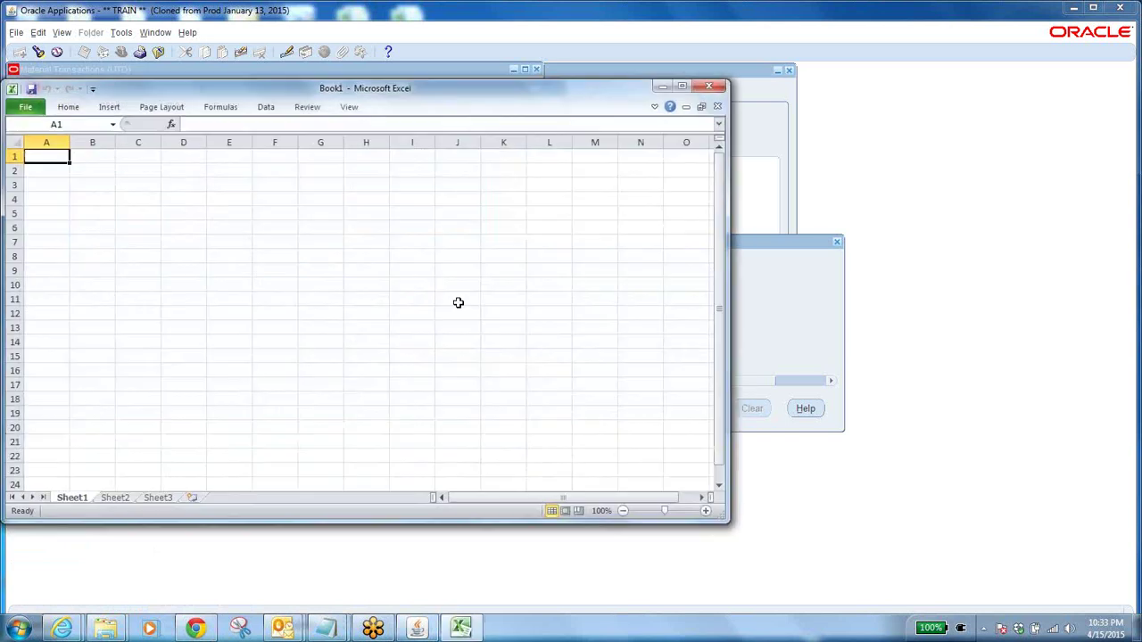
{"action": "left_click", "coordinate": [684, 88]}
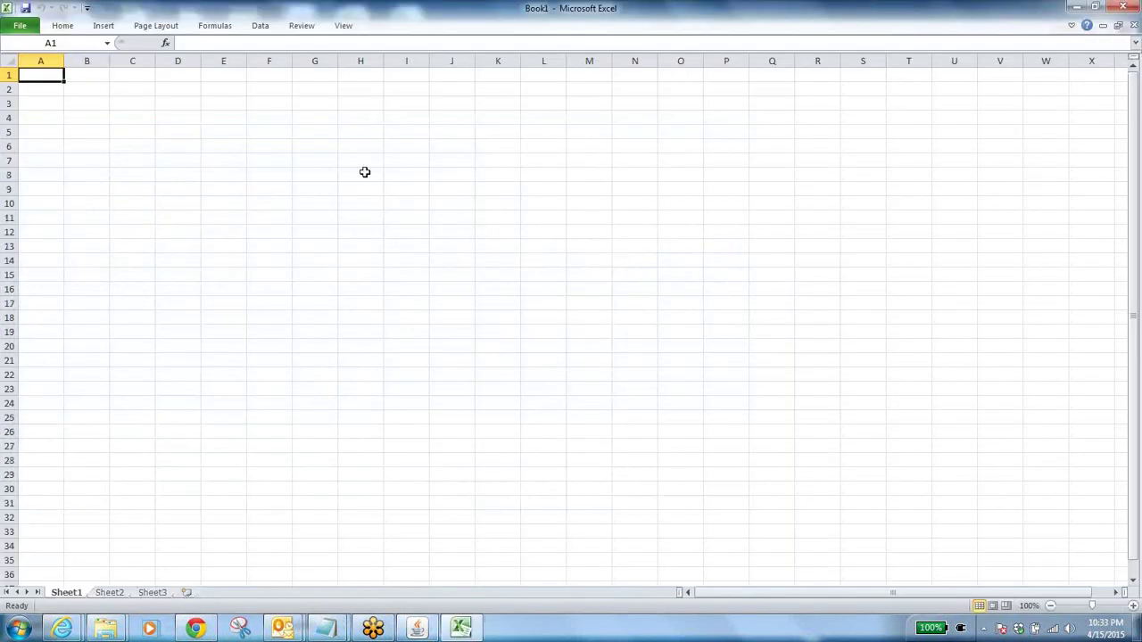
{"action": "left_click", "coordinate": [86, 105]}
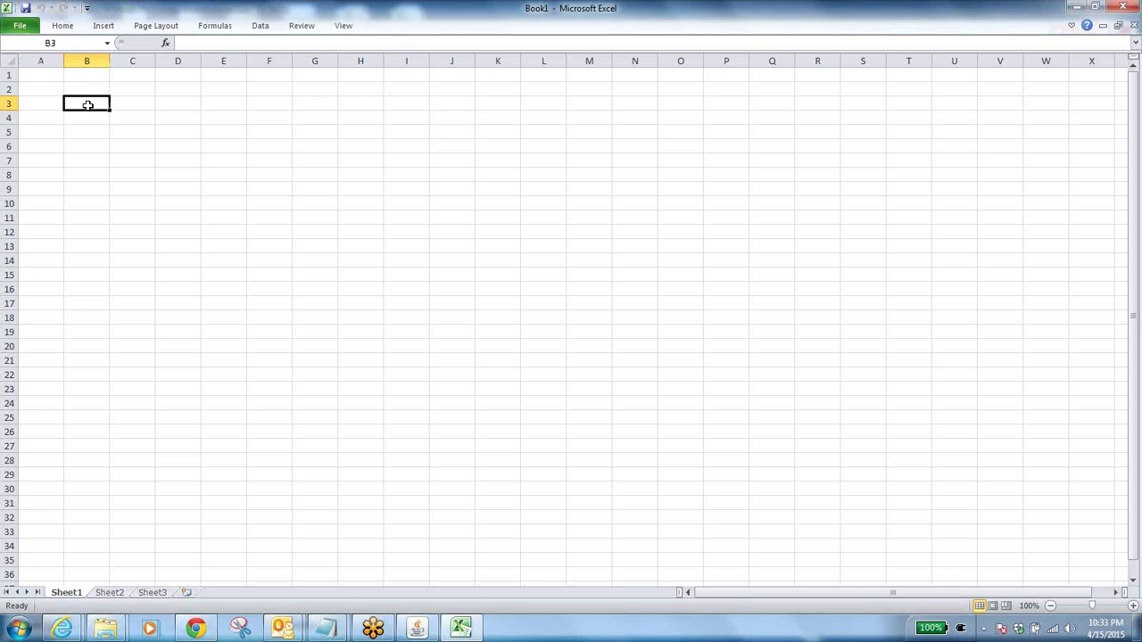
Enter the headers Transaction, Debit and Credit in cells B3 to D3 and widen columns B to D
{"action": "type", "text": "Transact"}
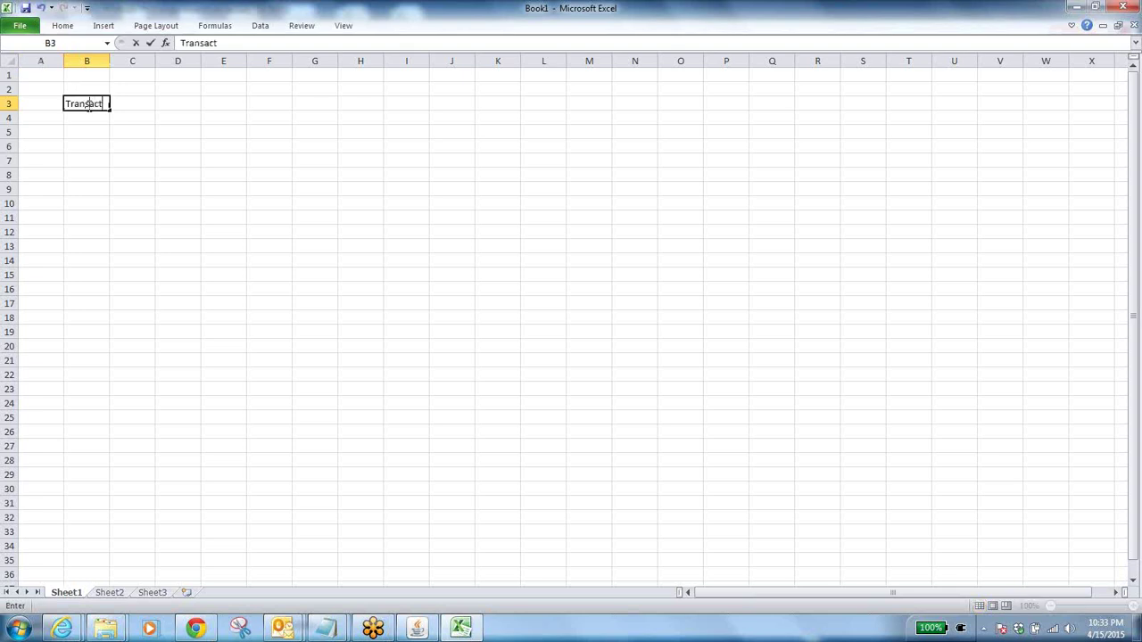
{"action": "type", "text": "ion"}
{"action": "left_click", "coordinate": [129, 101]}
{"action": "left_click", "coordinate": [158, 102]}
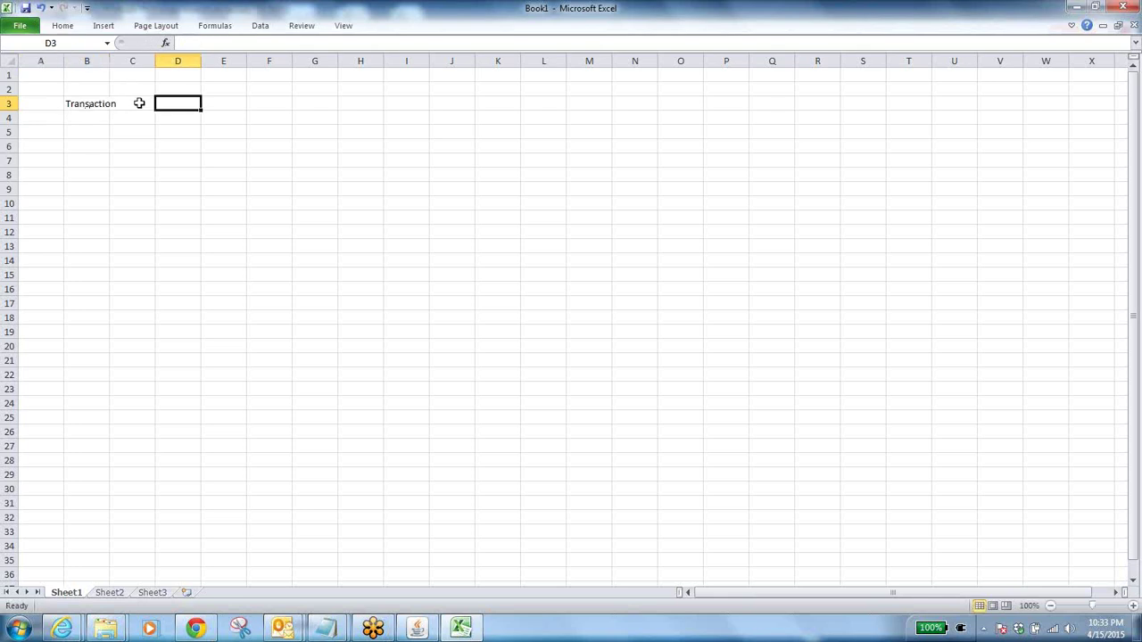
{"action": "left_click", "coordinate": [139, 105]}
{"action": "type", "text": "Debit"}
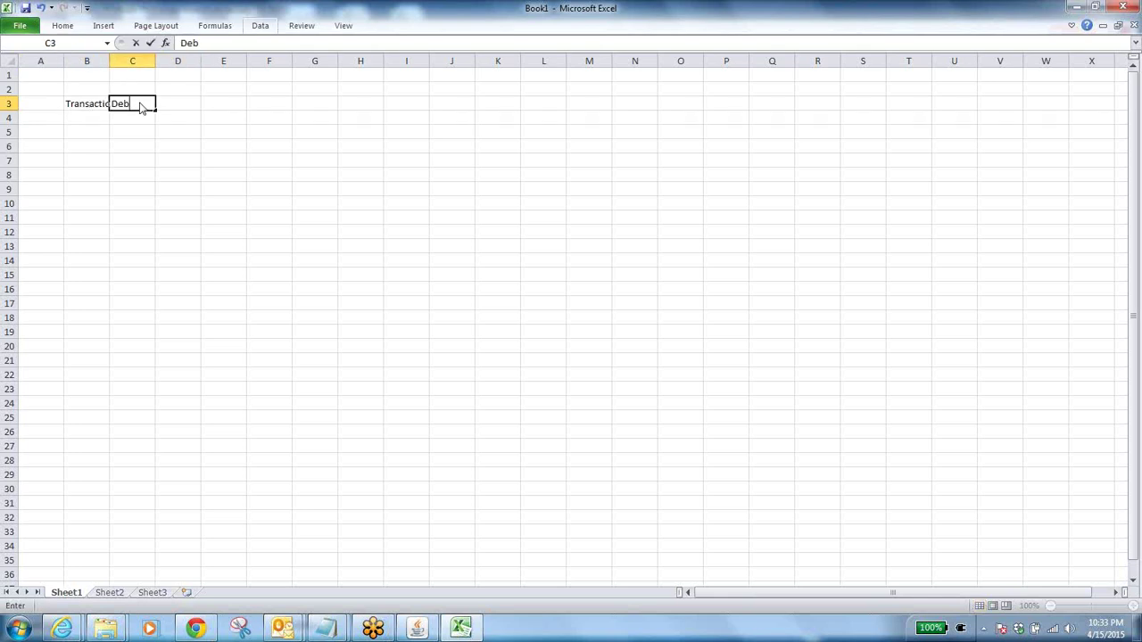
{"action": "left_click", "coordinate": [178, 102]}
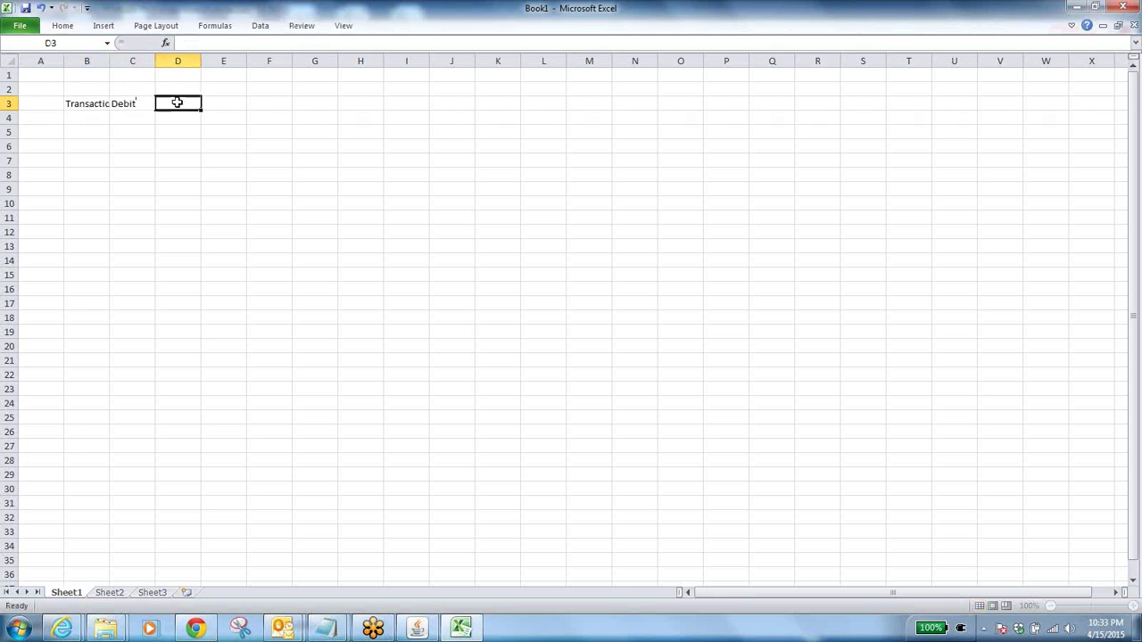
{"action": "type", "text": "Credit"}
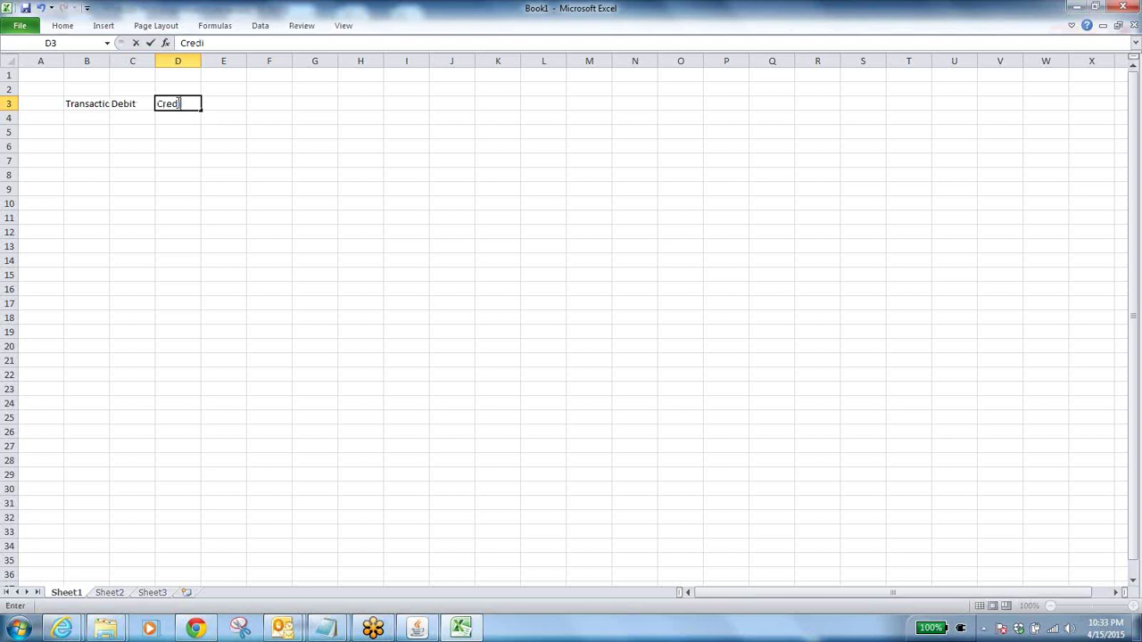
{"action": "left_click", "coordinate": [228, 173]}
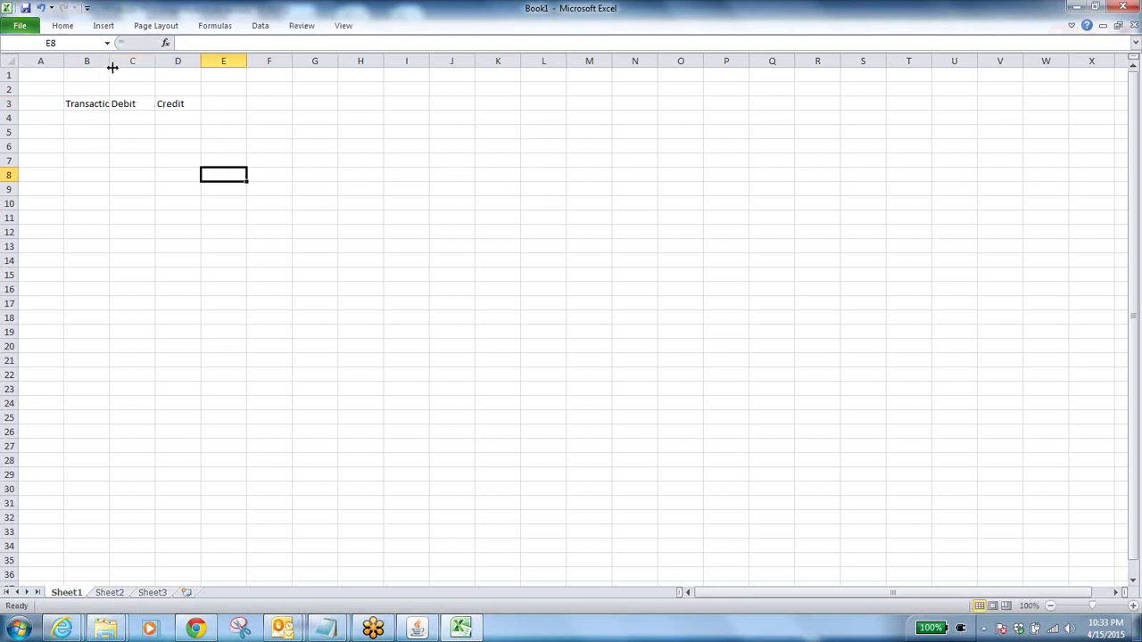
{"action": "left_click_drag", "start_coordinate": [109, 60], "coordinate": [416, 57]}
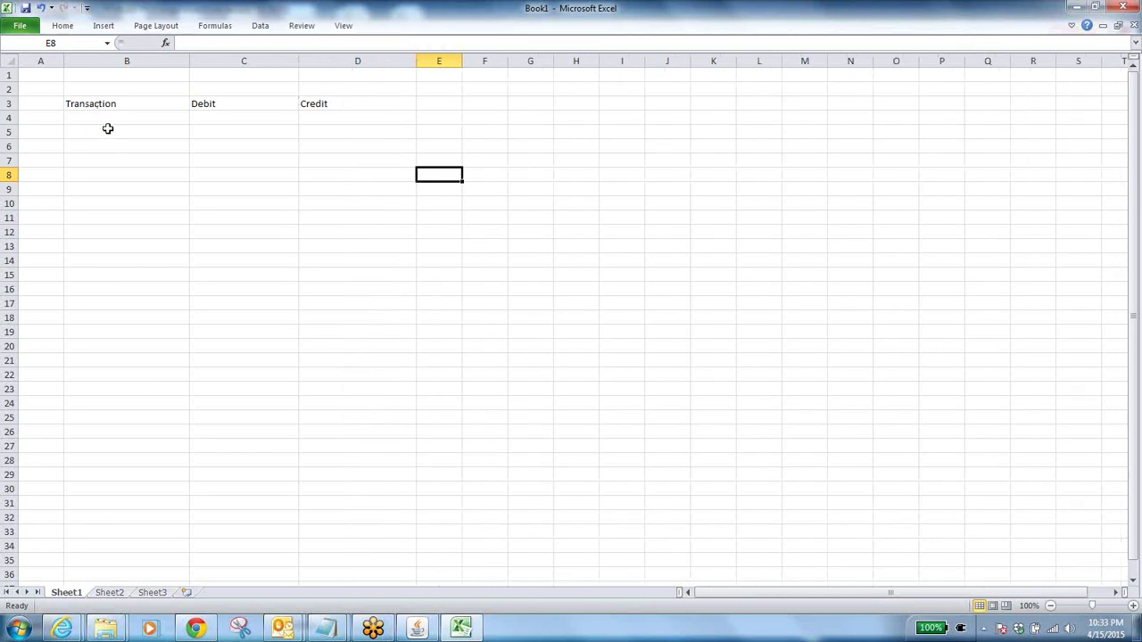
Add a Sales Order row in row 4 with N/a as both its debit and its credit
{"action": "left_click", "coordinate": [117, 120]}
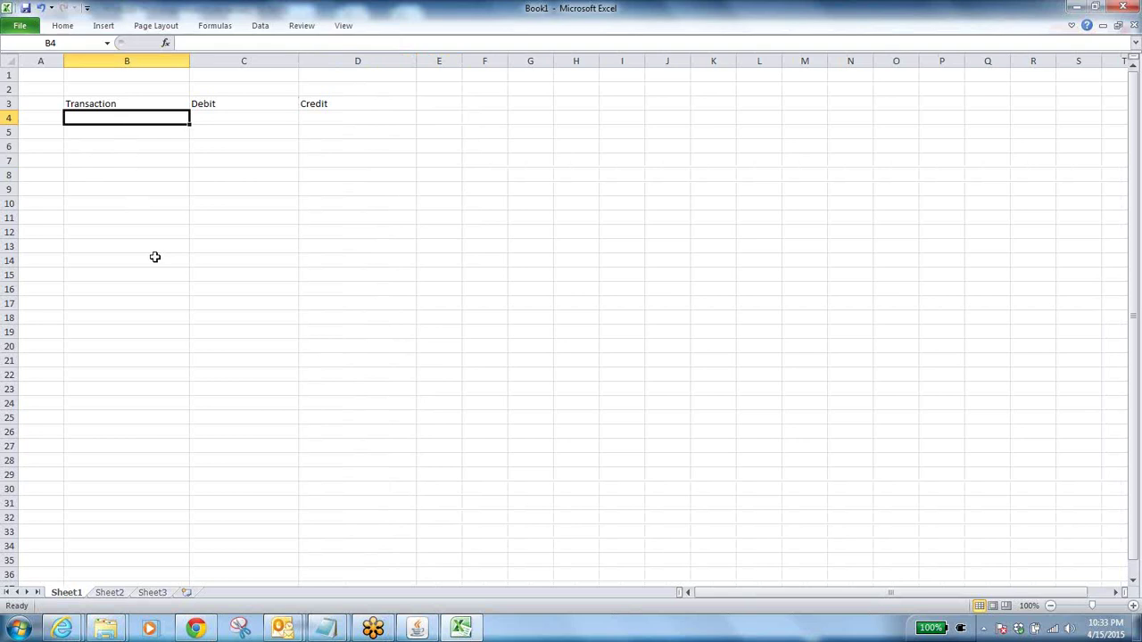
{"action": "type", "text": "Sales O"}
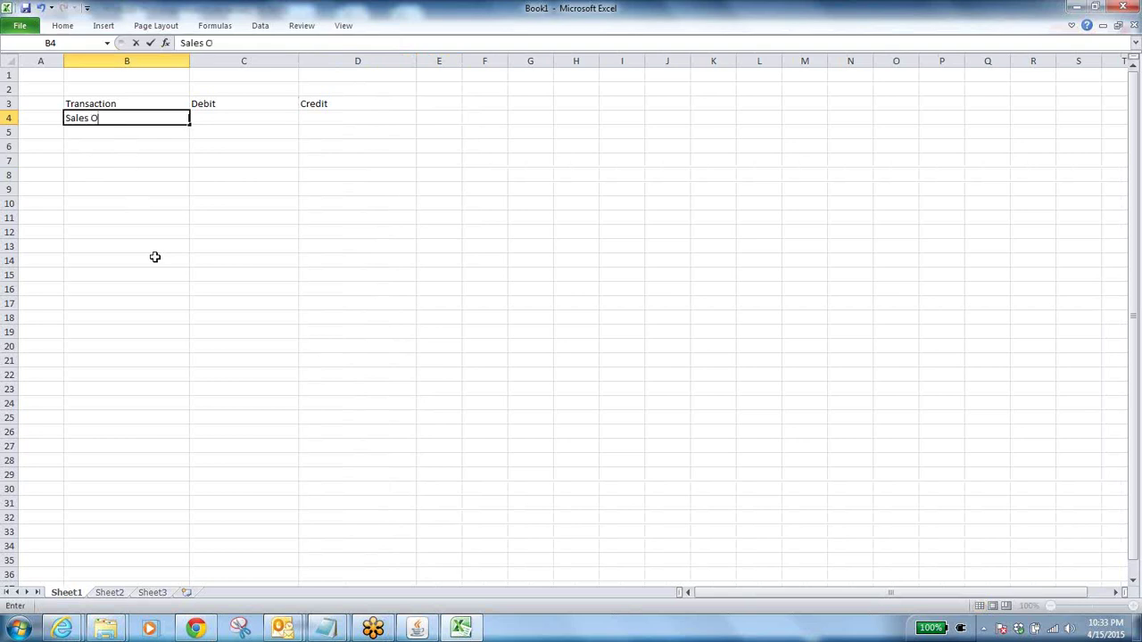
{"action": "type", "text": "rder"}
{"action": "left_click", "coordinate": [238, 117]}
{"action": "type", "text": "N/a"}
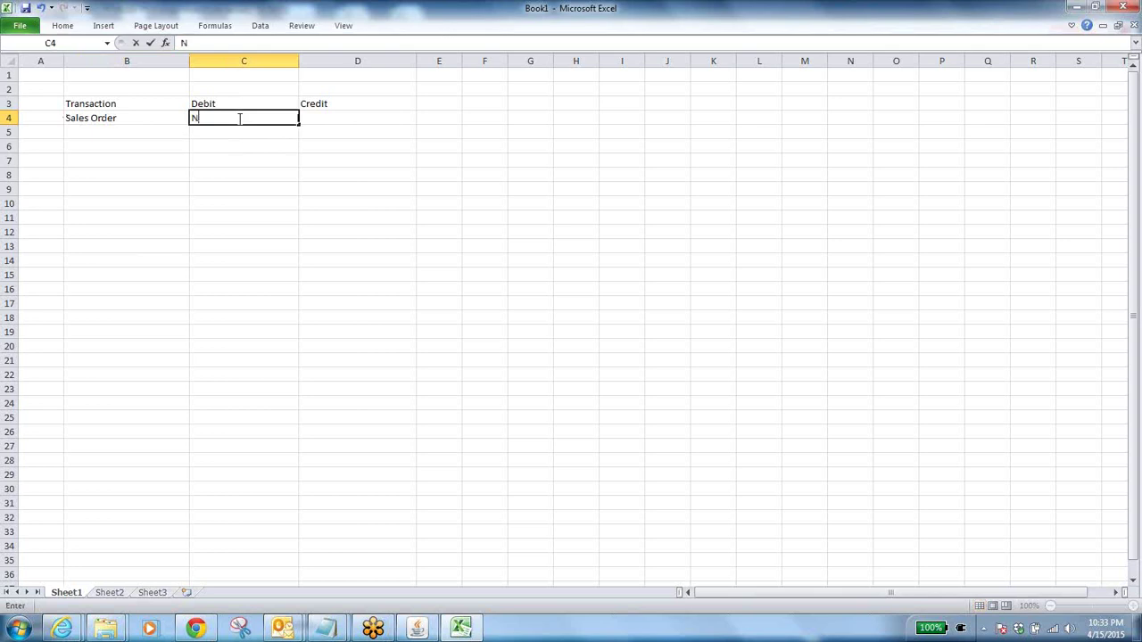
{"action": "left_click", "coordinate": [312, 116]}
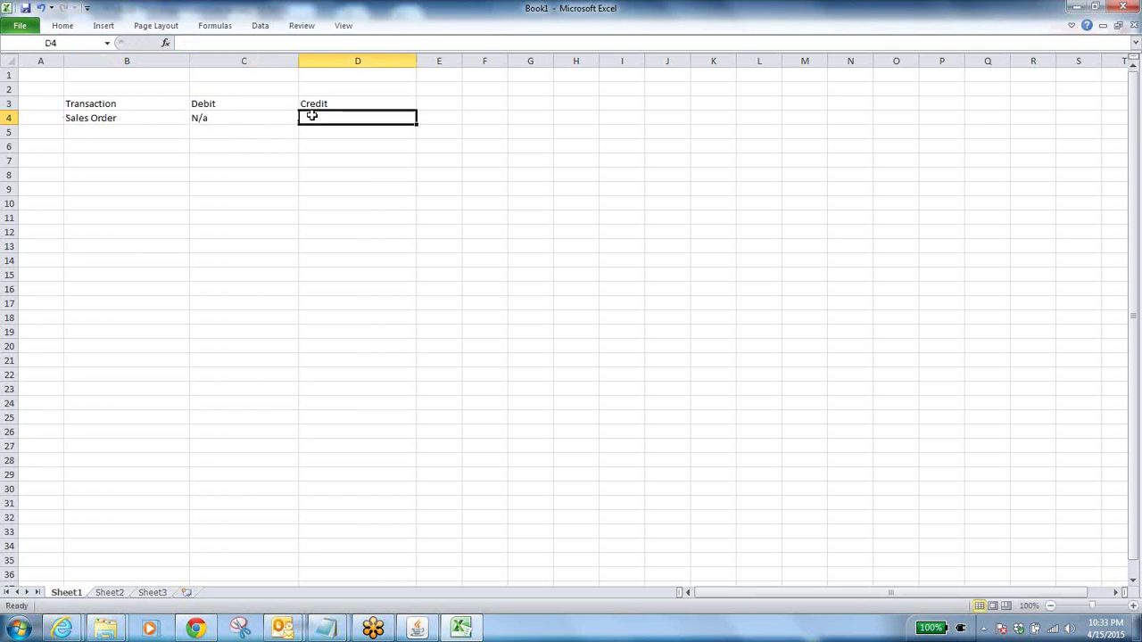
{"action": "type", "text": "Ba"}
{"action": "key", "text": "BackSpace"}
{"action": "key", "text": "BackSpace"}
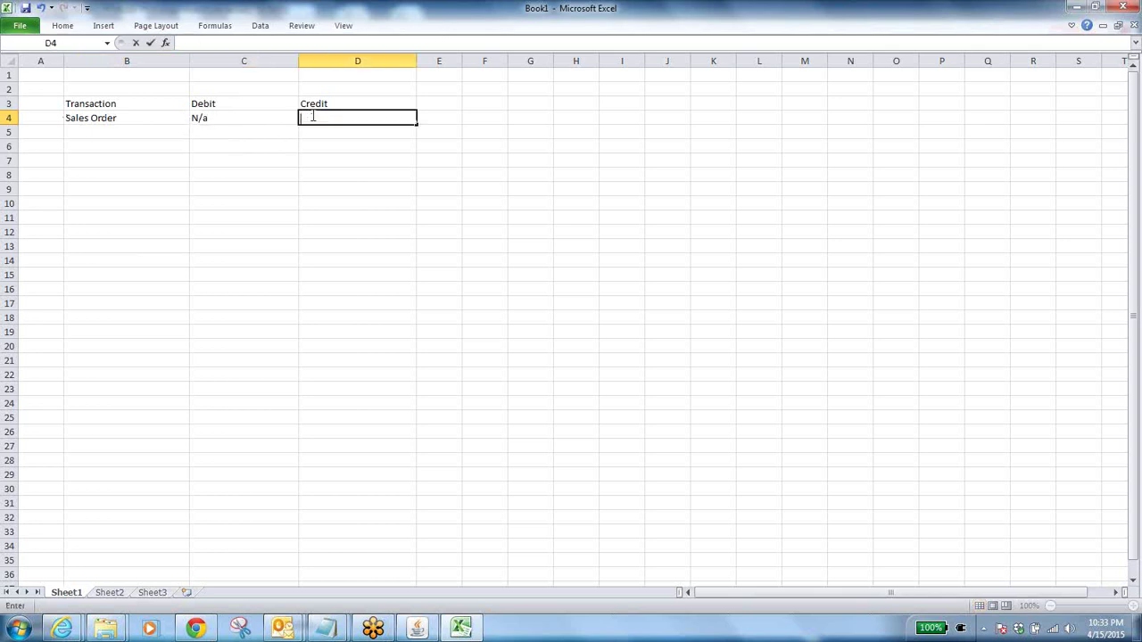
{"action": "type", "text": "N/a"}
Enter Pick release as the next transaction in cell B5
{"action": "left_click", "coordinate": [105, 130]}
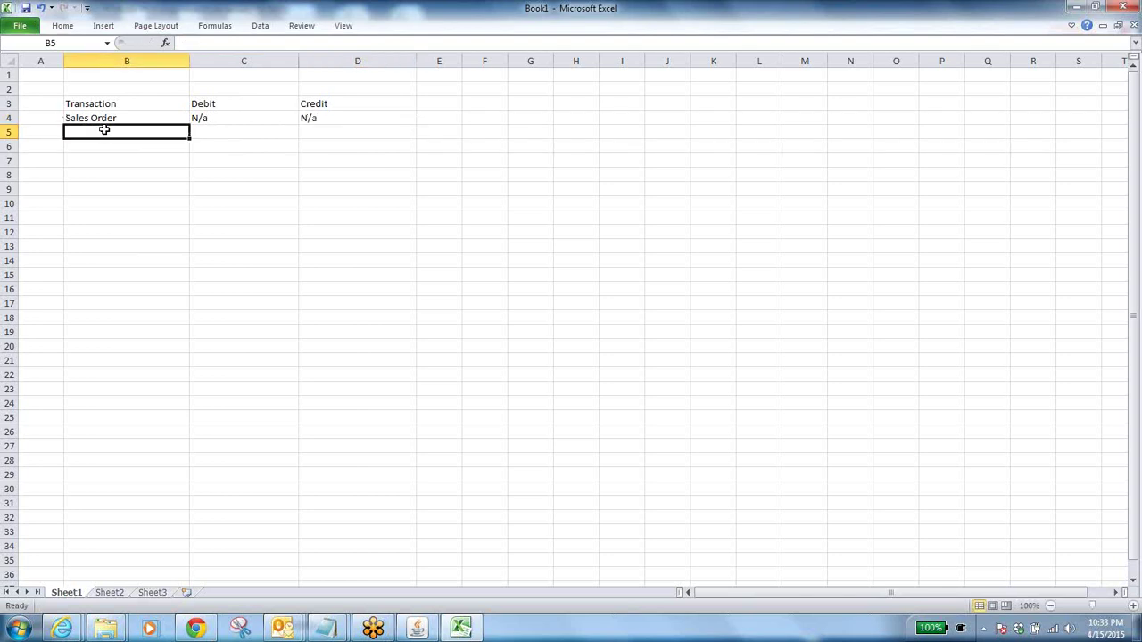
{"action": "type", "text": "Pi"}
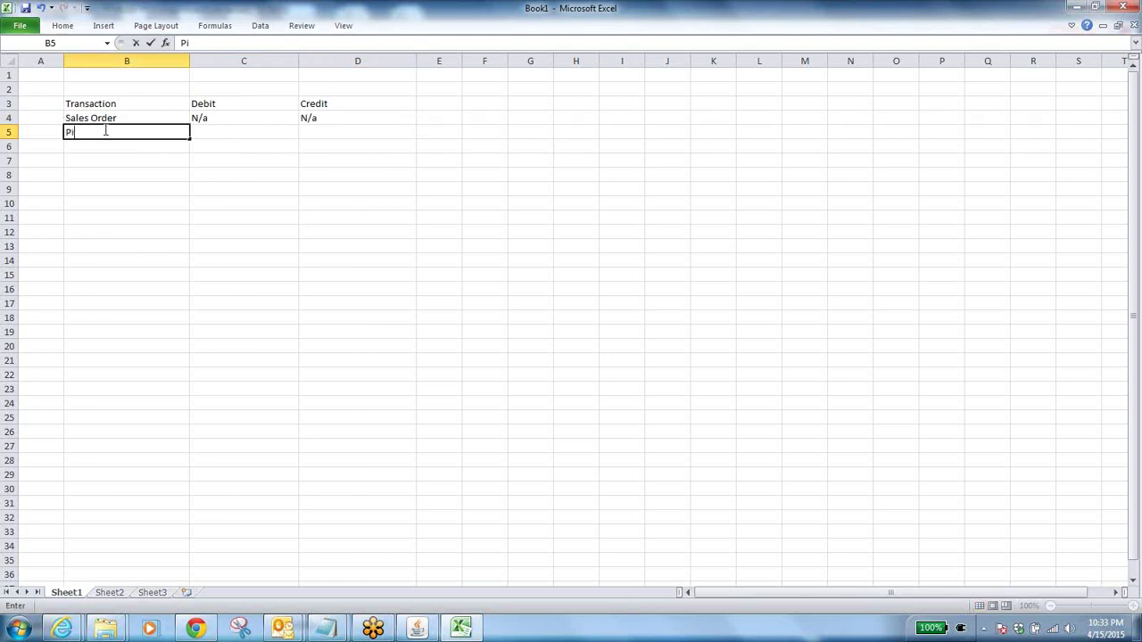
{"action": "type", "text": "ck release"}
{"action": "left_click", "coordinate": [120, 135]}
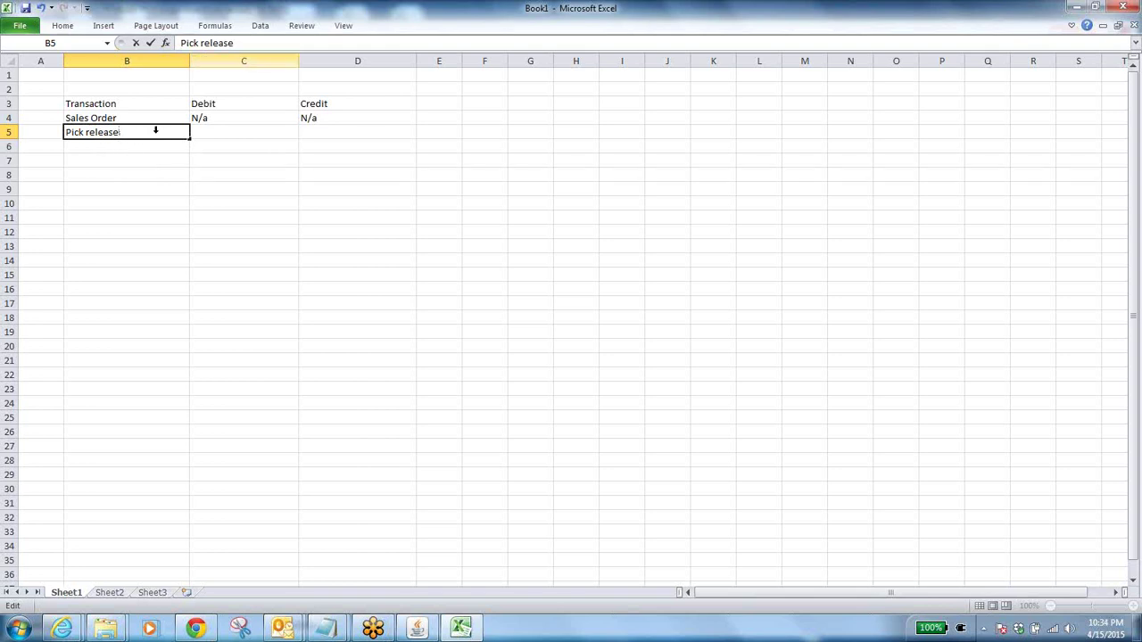
Insert an empty column between the Transaction and Debit columns
{"action": "left_click", "coordinate": [215, 61]}
{"action": "right_click", "coordinate": [216, 60]}
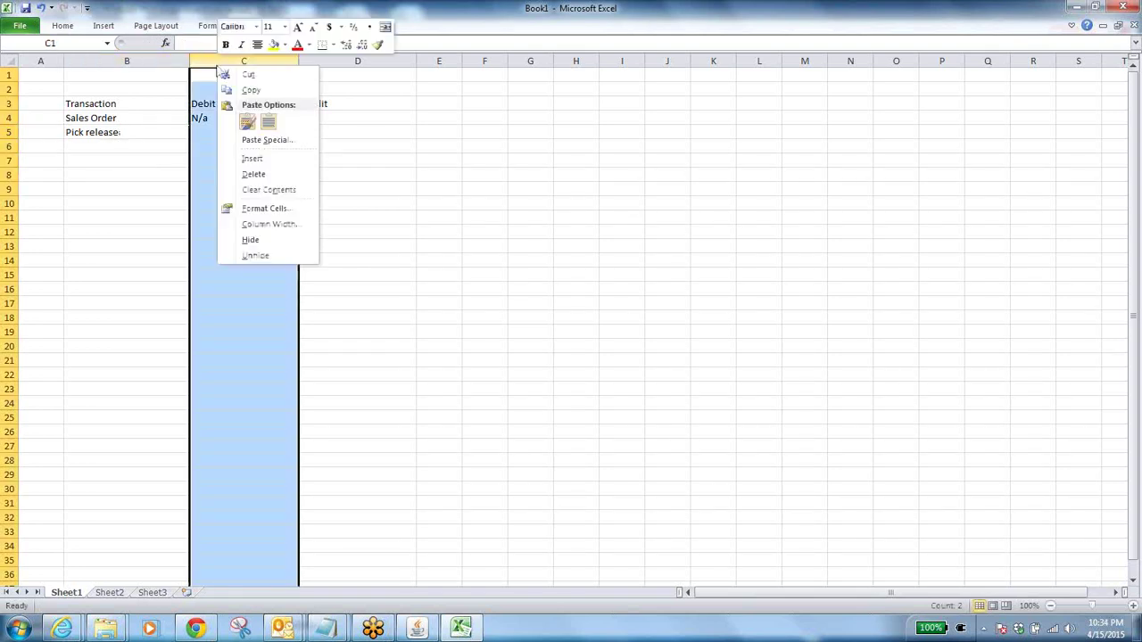
{"action": "left_click", "coordinate": [269, 161]}
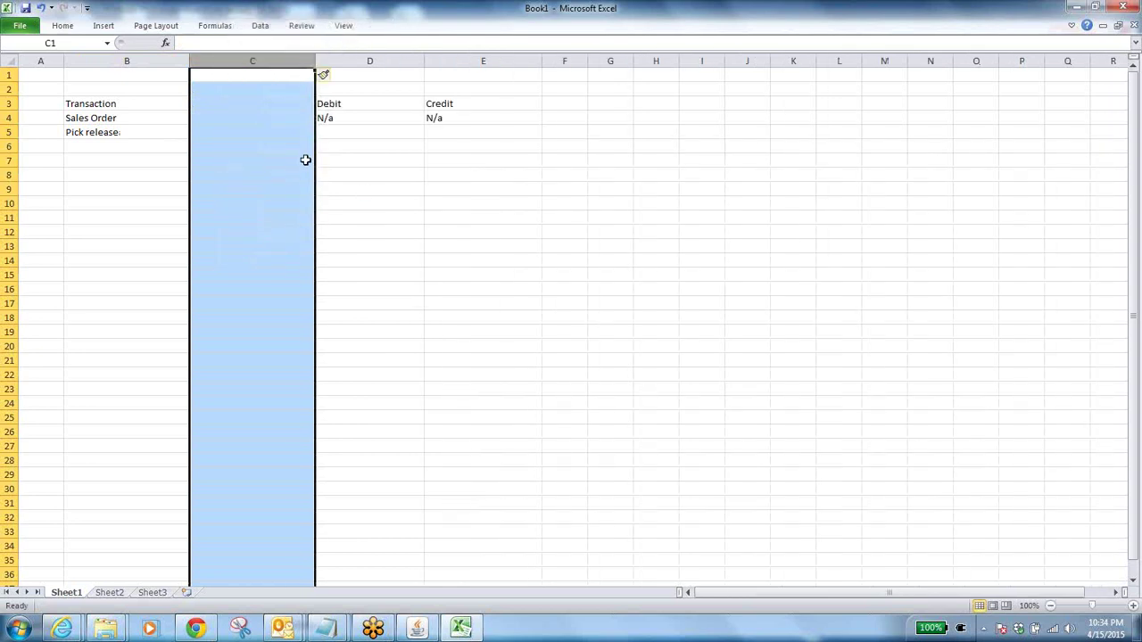
{"action": "left_click", "coordinate": [299, 161]}
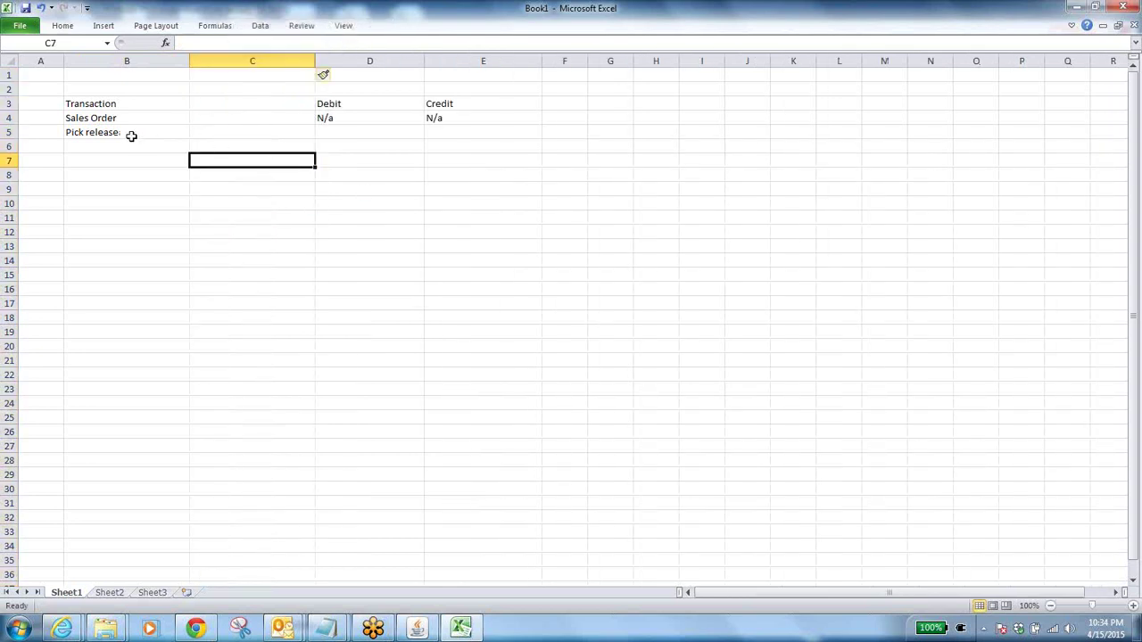
Enter Move Order in C6 as a sub-transaction of the pick release, with N/a for both debit and credit
{"action": "left_click", "coordinate": [132, 136]}
{"action": "left_click", "coordinate": [225, 146]}
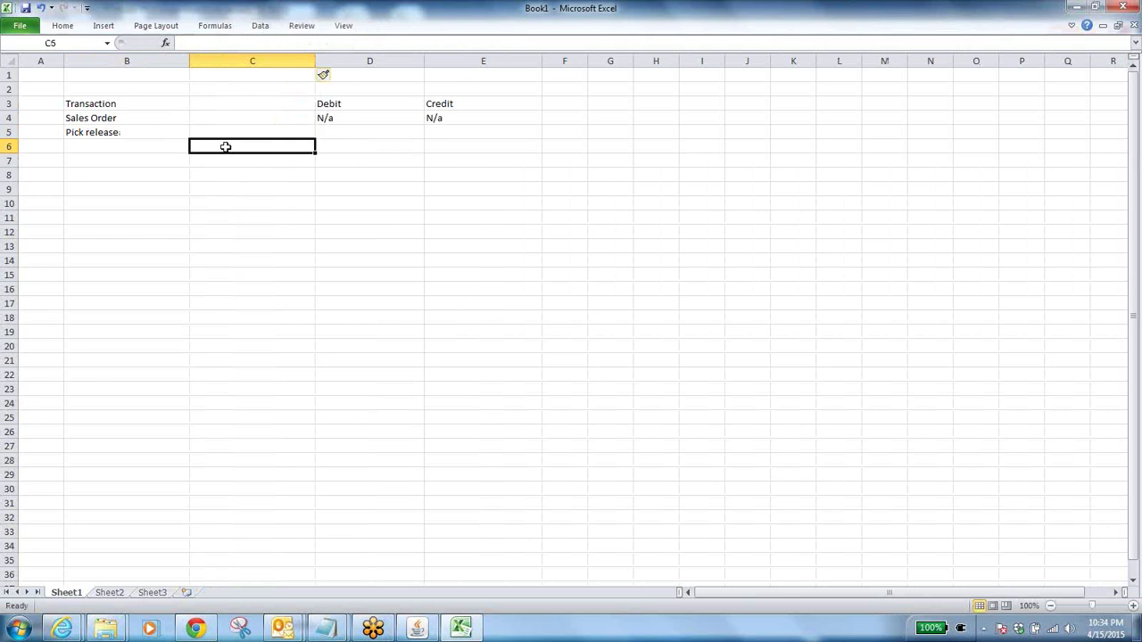
{"action": "type", "text": "Move "}
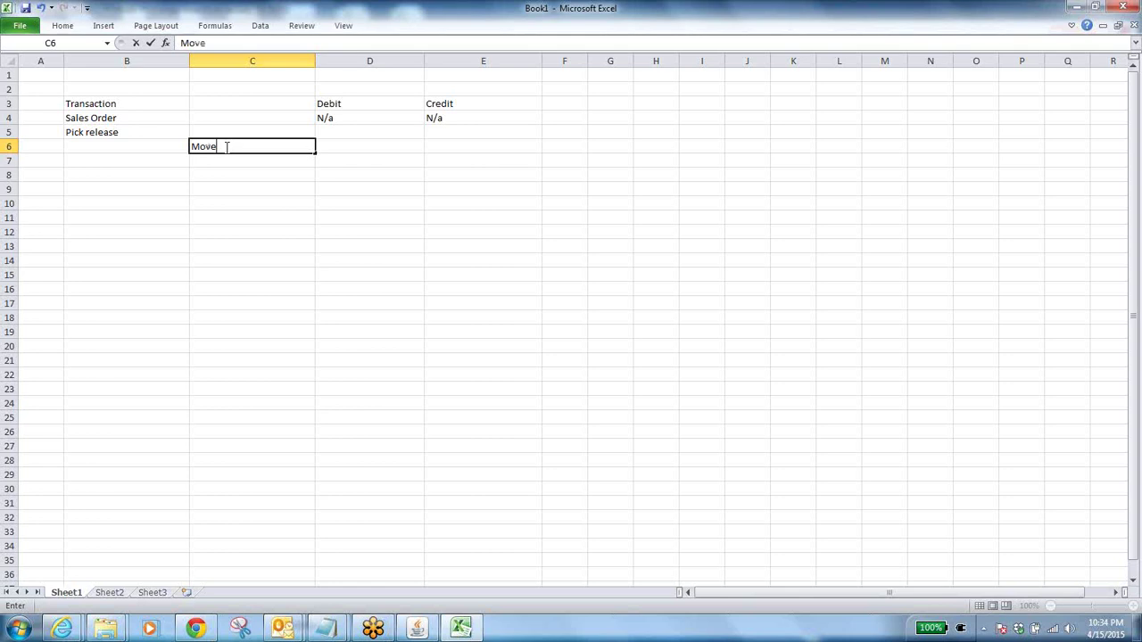
{"action": "type", "text": "Order"}
{"action": "left_click", "coordinate": [333, 144]}
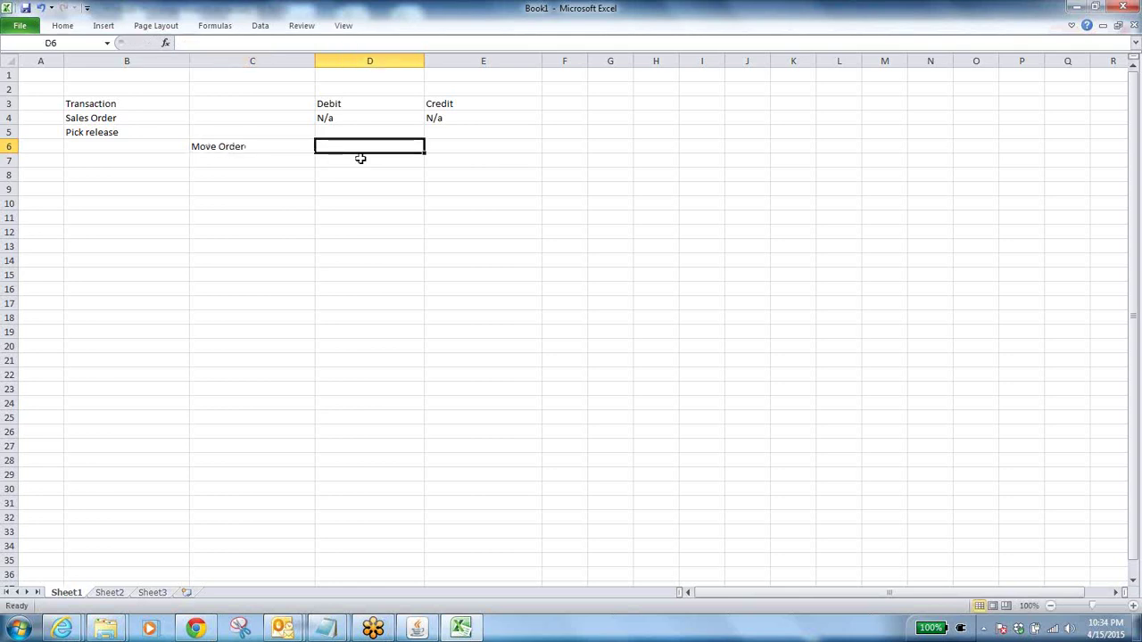
{"action": "type", "text": "N/a"}
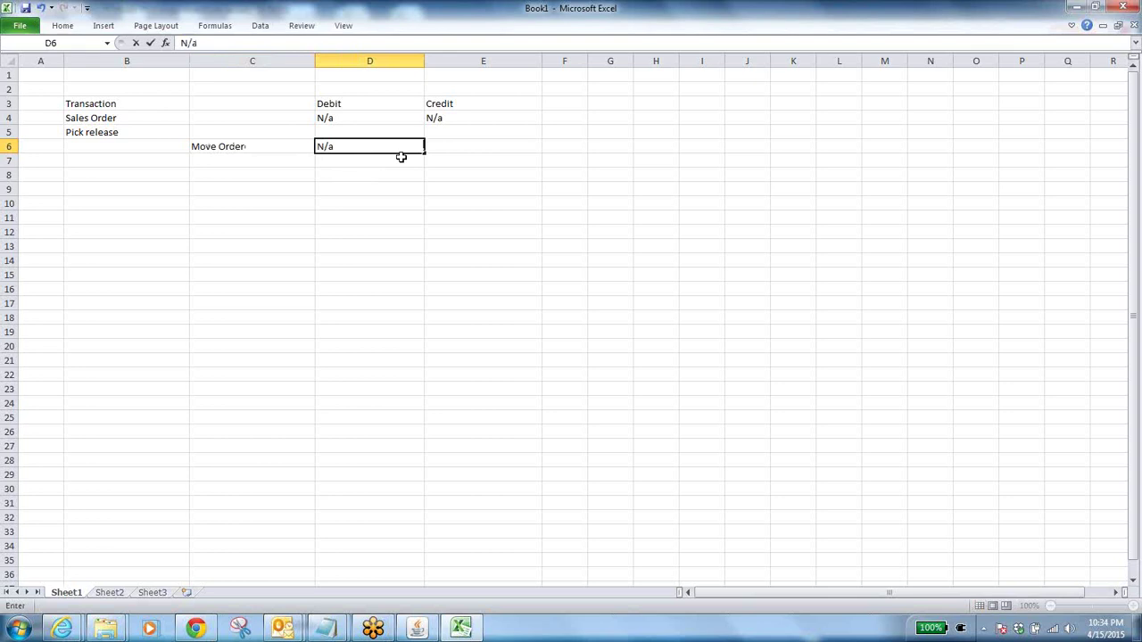
{"action": "left_click", "coordinate": [440, 149]}
{"action": "type", "text": "N/a"}
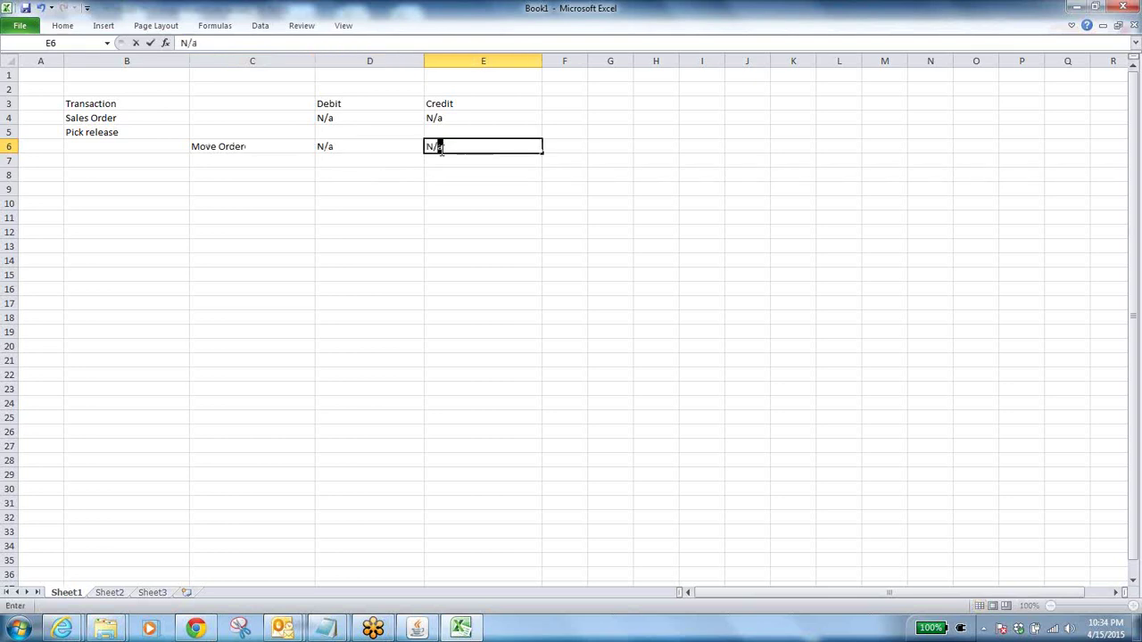
Enter Transacted Move Order in cell C7, below Move Order
{"action": "left_click", "coordinate": [216, 161]}
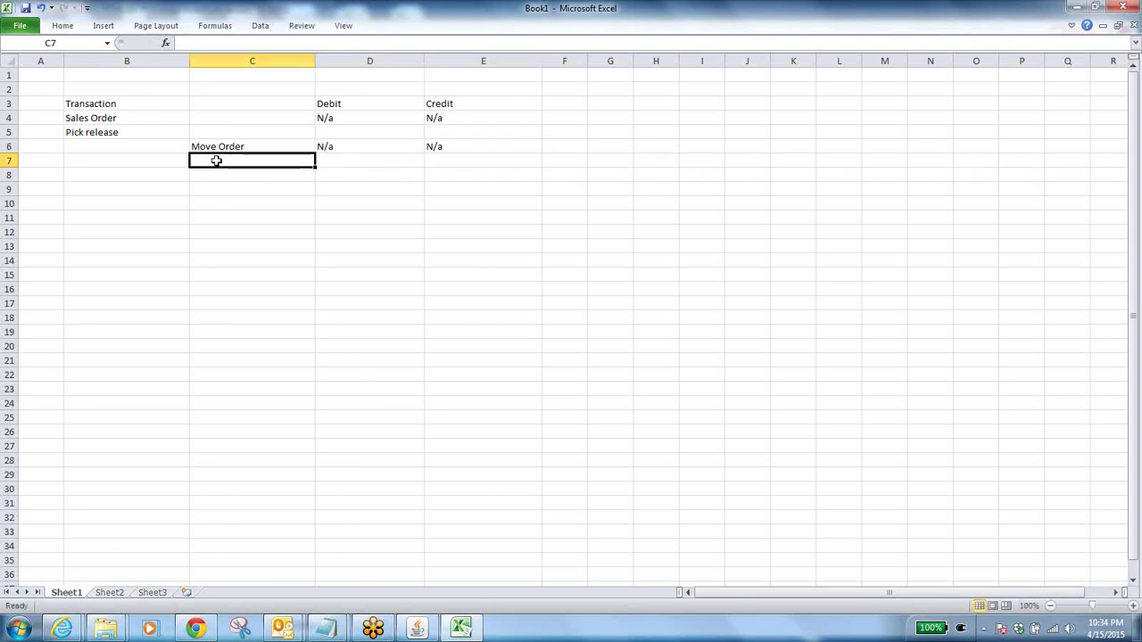
{"action": "type", "text": "Tra"}
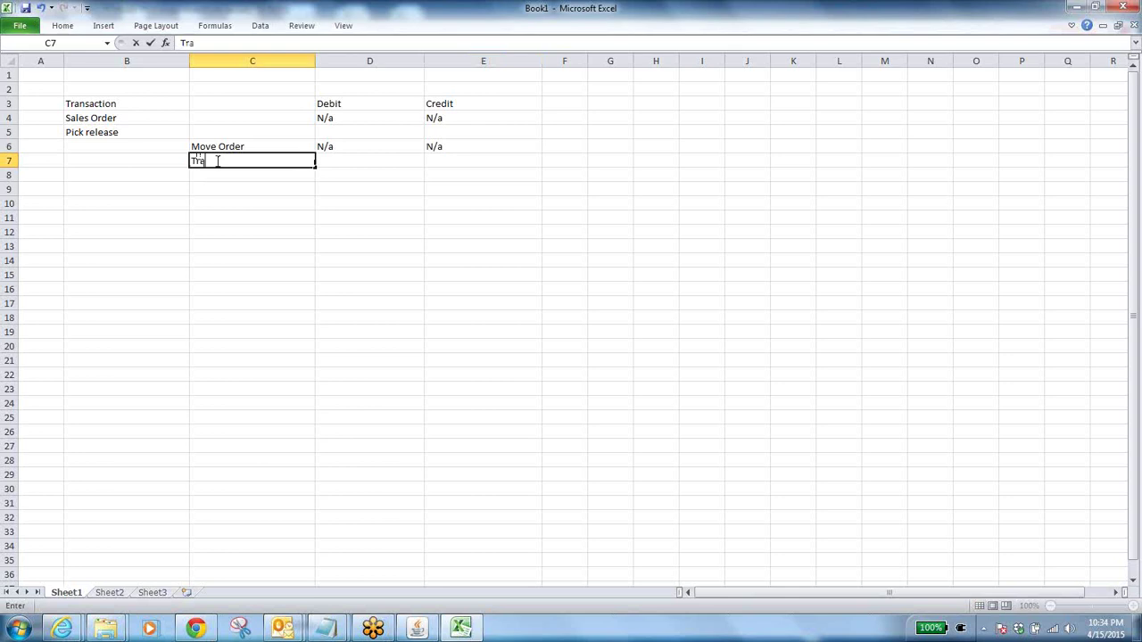
{"action": "type", "text": "nsacted Move Order"}
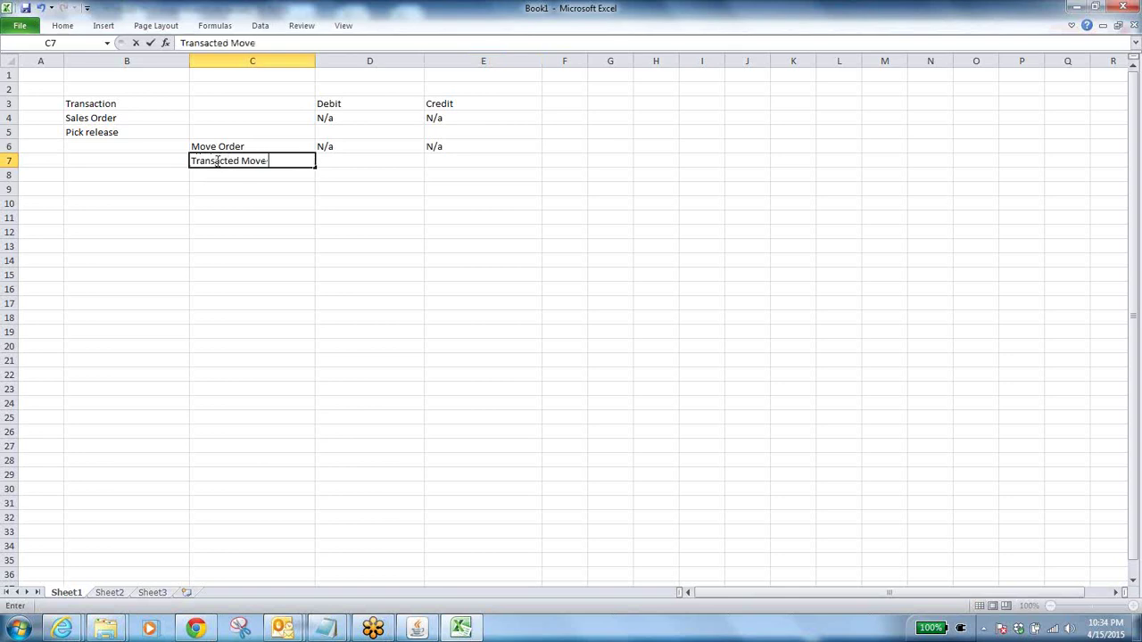
{"action": "left_click", "coordinate": [362, 161]}
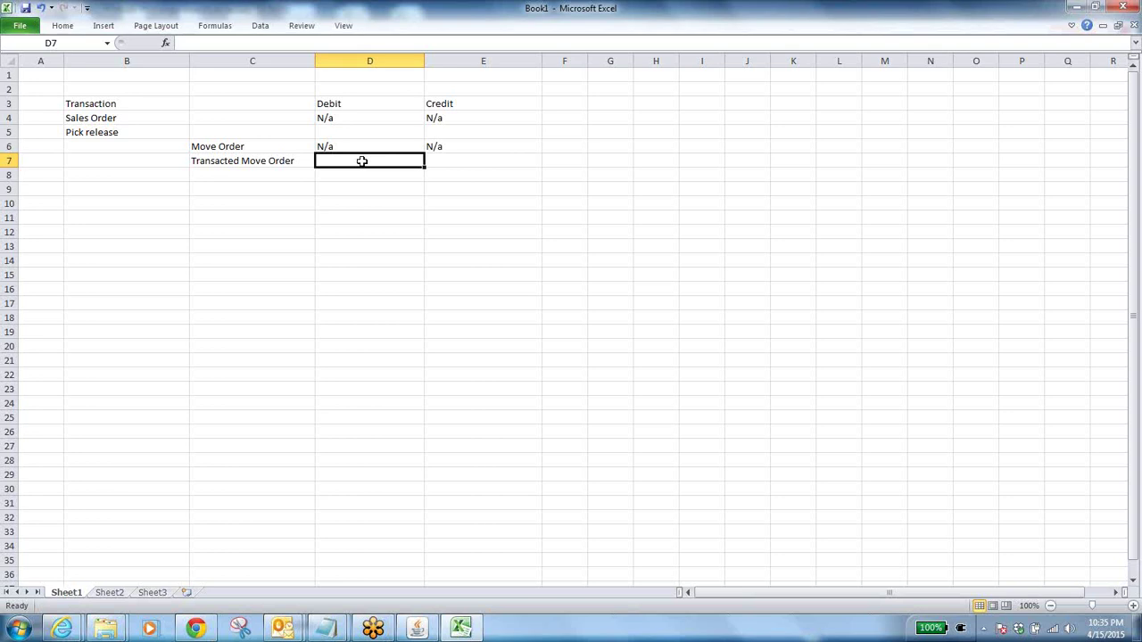
{"action": "type", "text": "Inv M"}
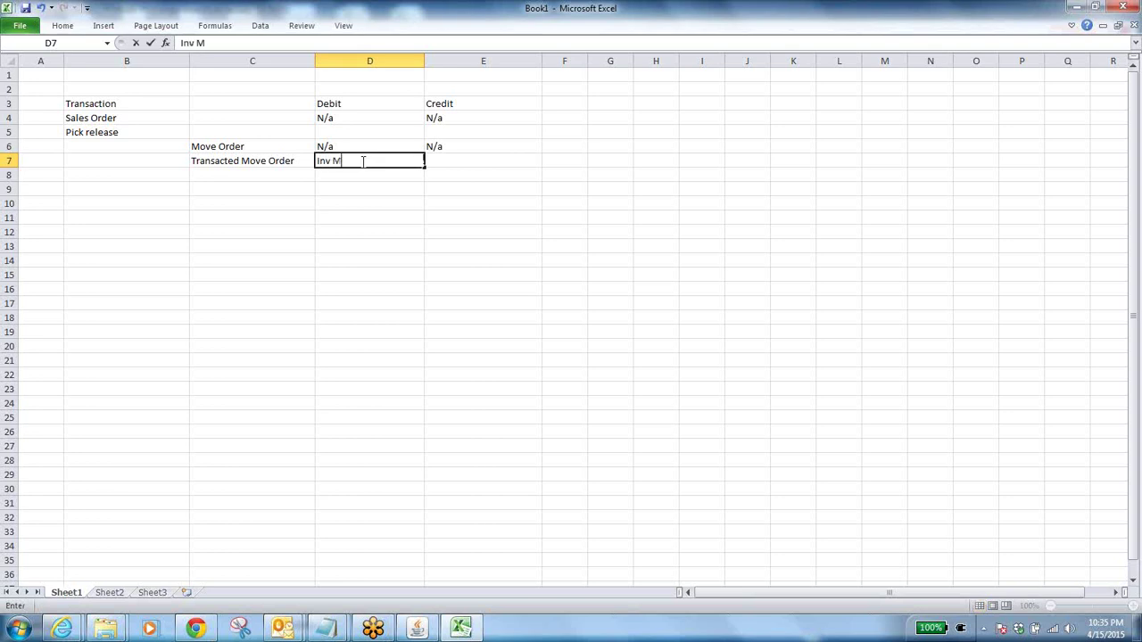
{"action": "type", "text": "trl Acct"}
{"action": "left_click_drag", "start_coordinate": [382, 161], "coordinate": [279, 160]}
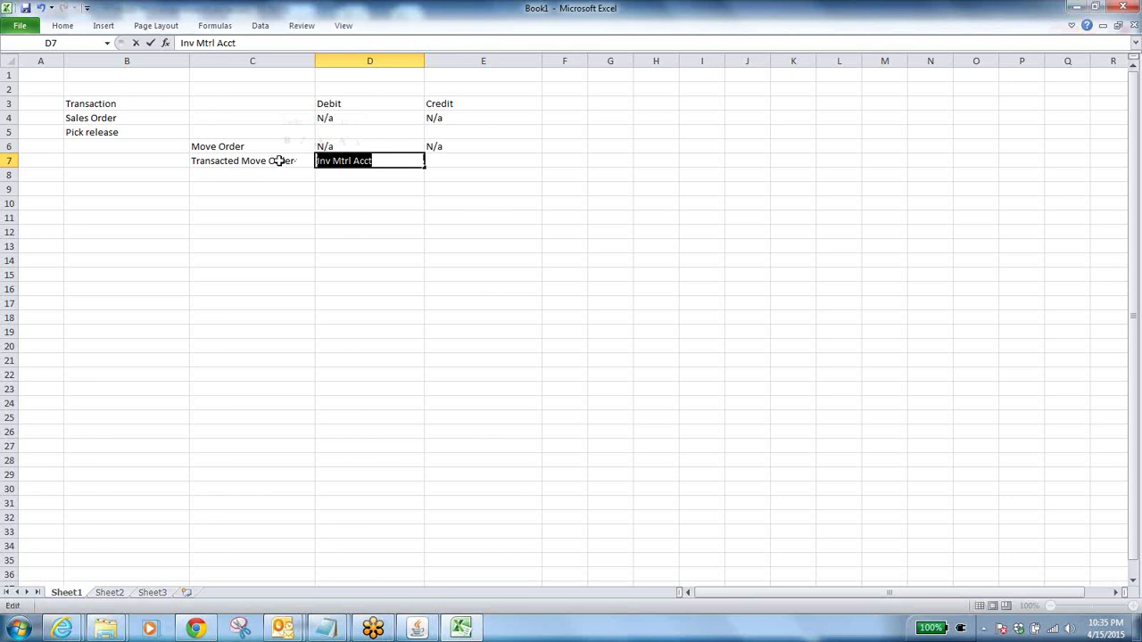
{"action": "key", "text": "BackSpace"}
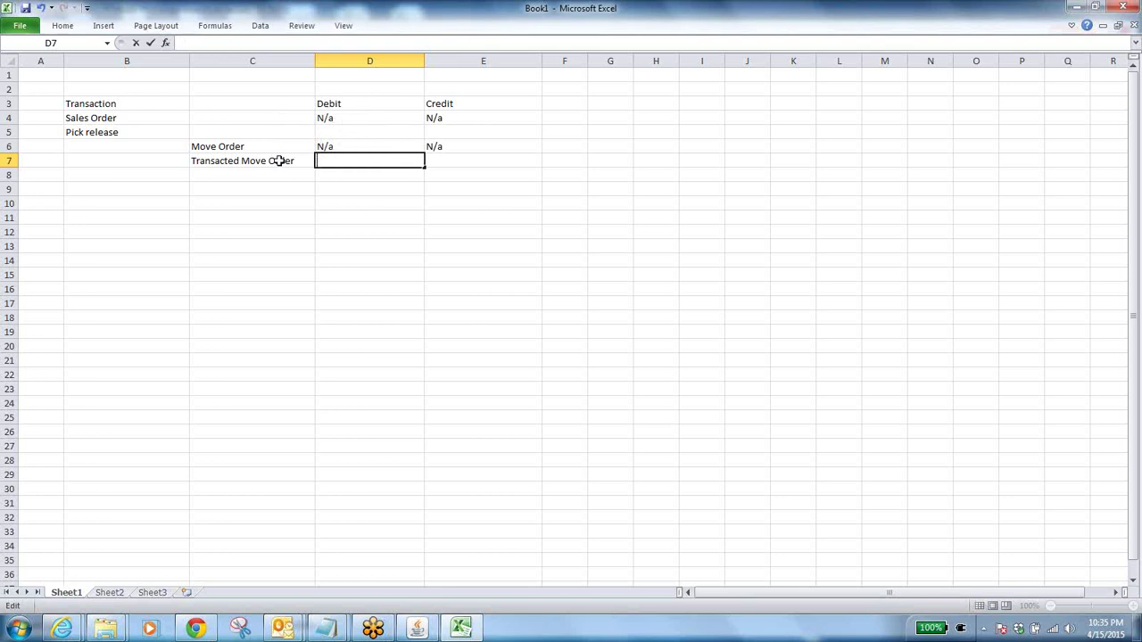
{"action": "left_click", "coordinate": [452, 162]}
{"action": "left_click", "coordinate": [454, 90]}
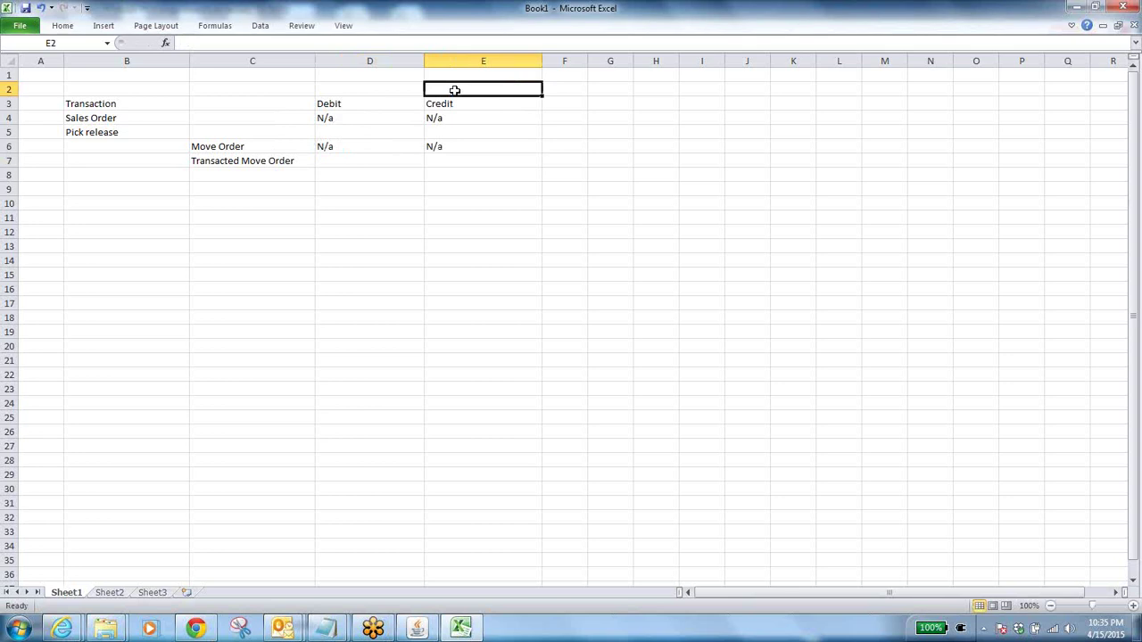
{"action": "type", "text": "="}
{"action": "left_click", "coordinate": [341, 90]}
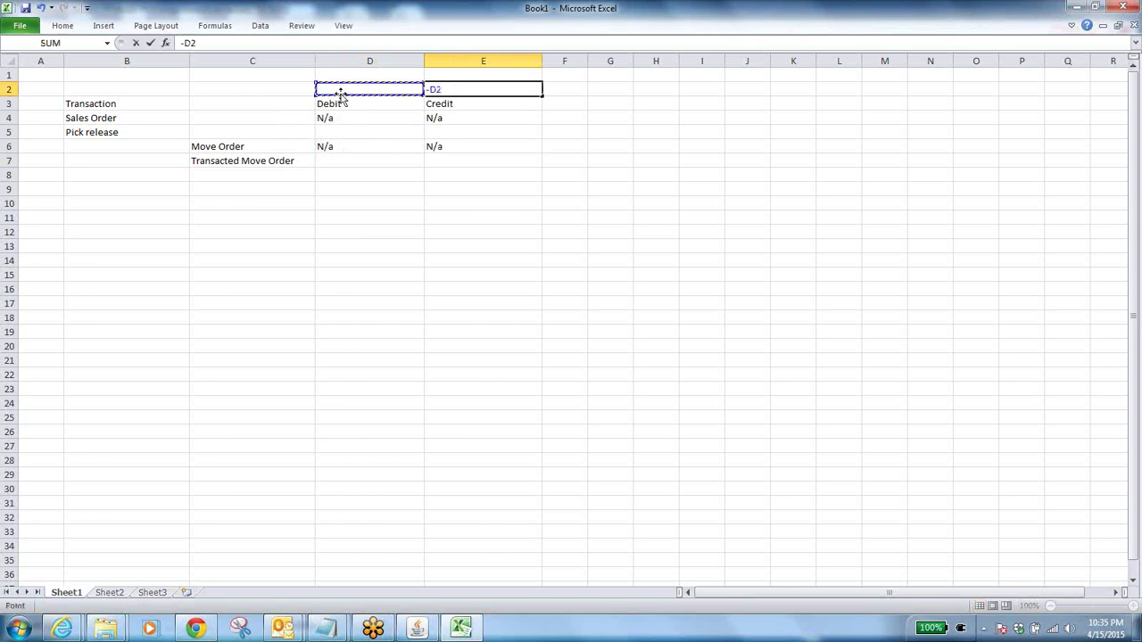
{"action": "type", "text": "+"}
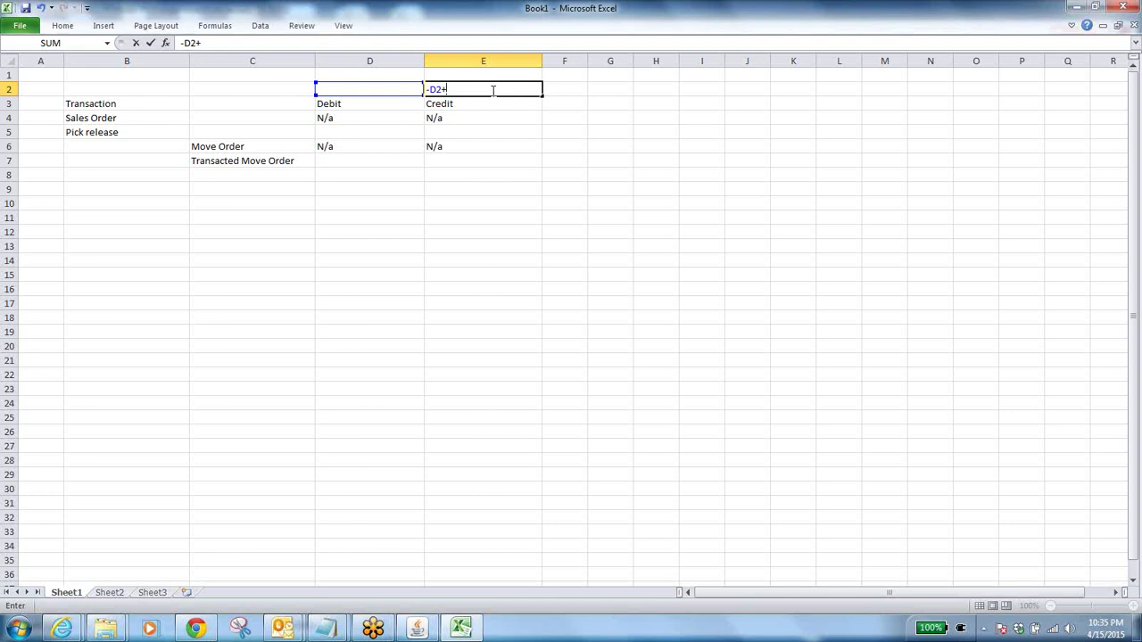
{"action": "key", "text": "BackSpace"}
{"action": "key", "text": "BackSpace"}
{"action": "key", "text": "BackSpace"}
{"action": "key", "text": "BackSpace"}
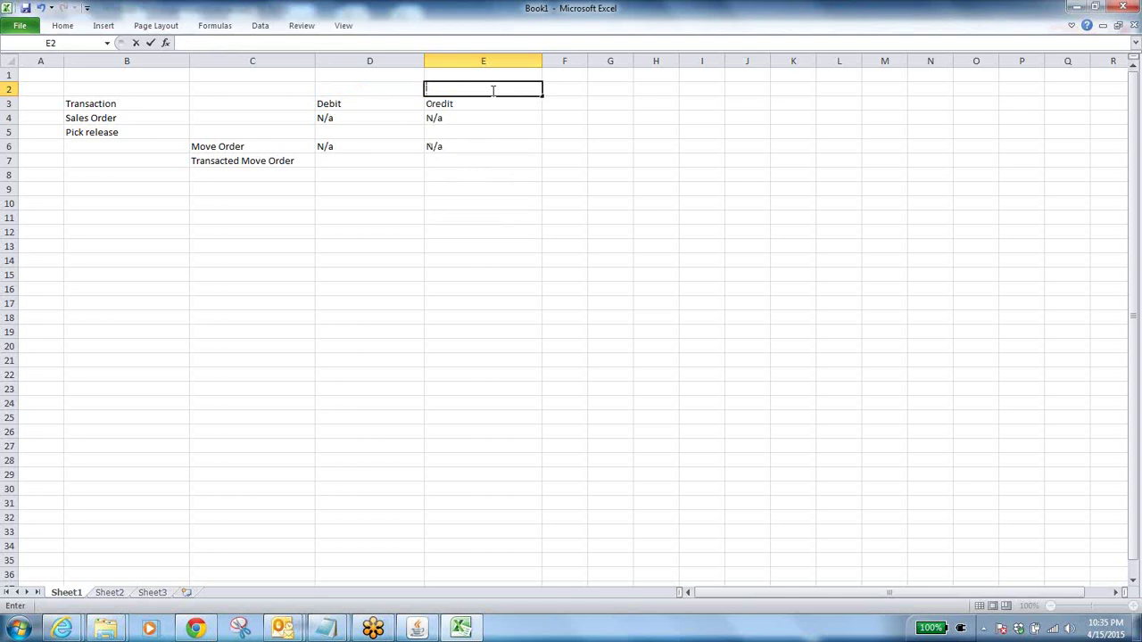
{"action": "type", "text": "-"}
{"action": "left_click", "coordinate": [377, 90]}
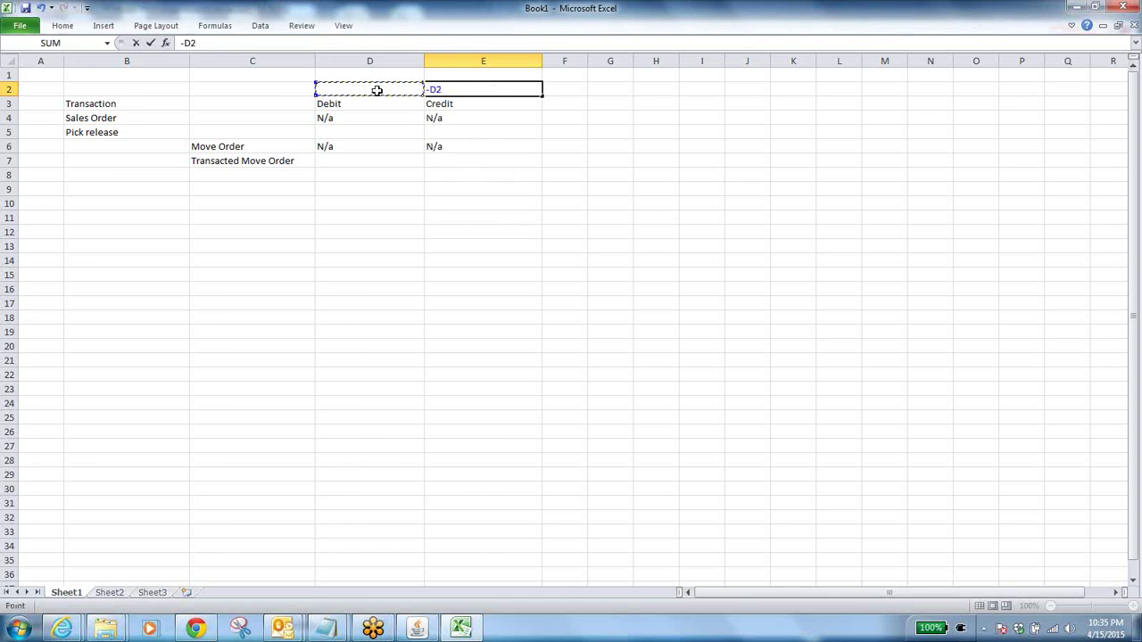
{"action": "double_click", "coordinate": [433, 89]}
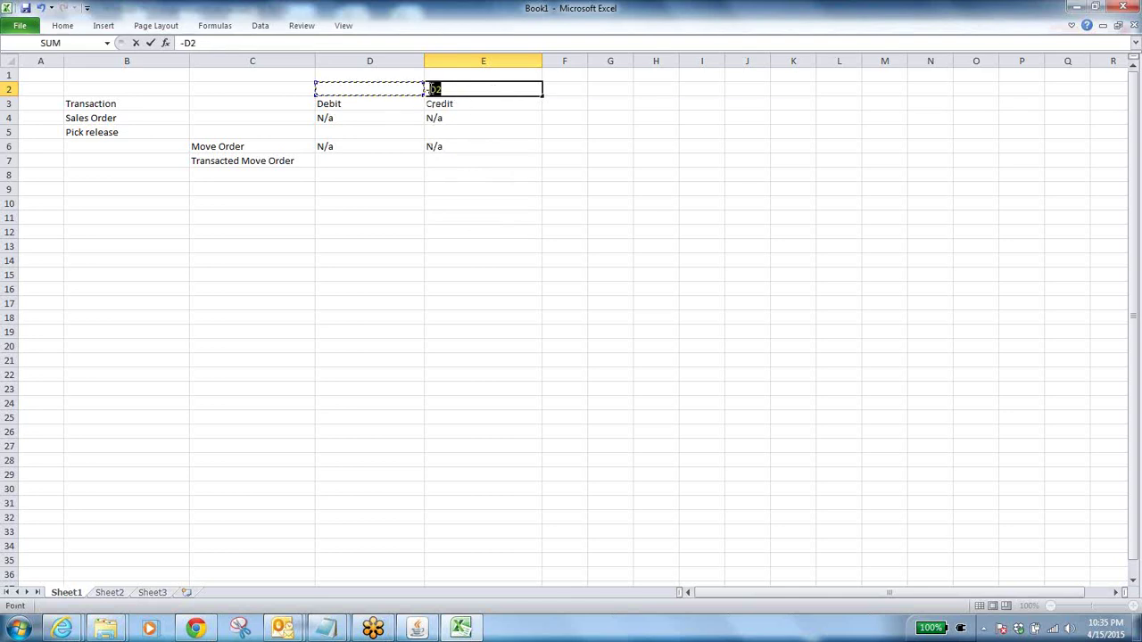
{"action": "key", "text": "BackSpace"}
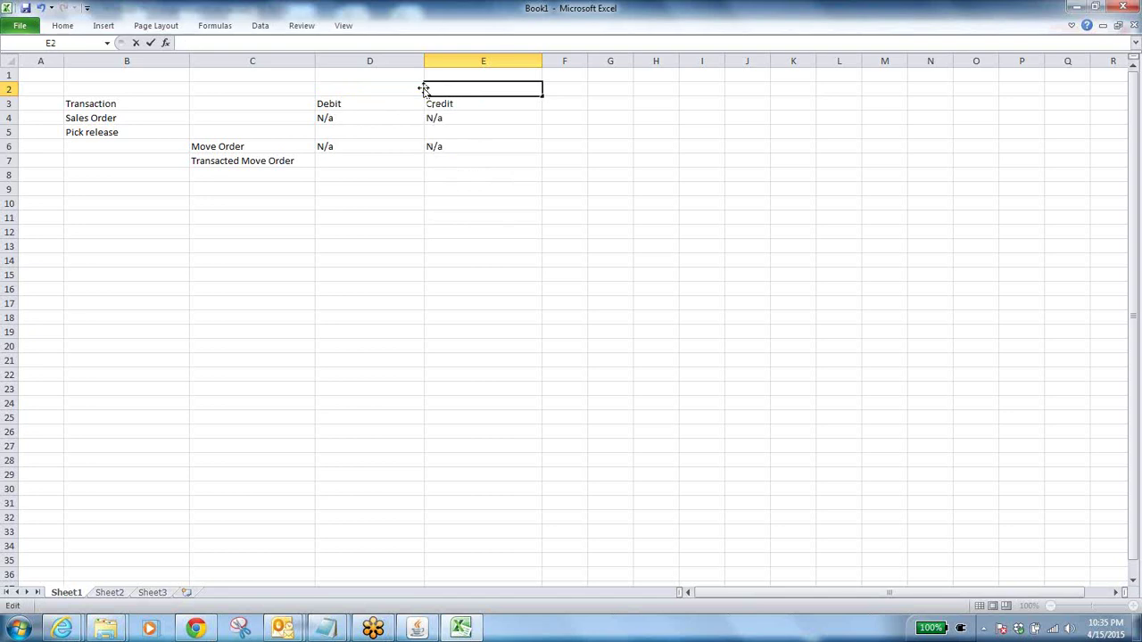
Enter Negative in E2 above Credit and Positive in D2 above Debit
{"action": "type", "text": "'"}
{"action": "type", "text": "Negati"}
{"action": "type", "text": "ve"}
{"action": "left_click", "coordinate": [389, 90]}
{"action": "type", "text": "Pos"}
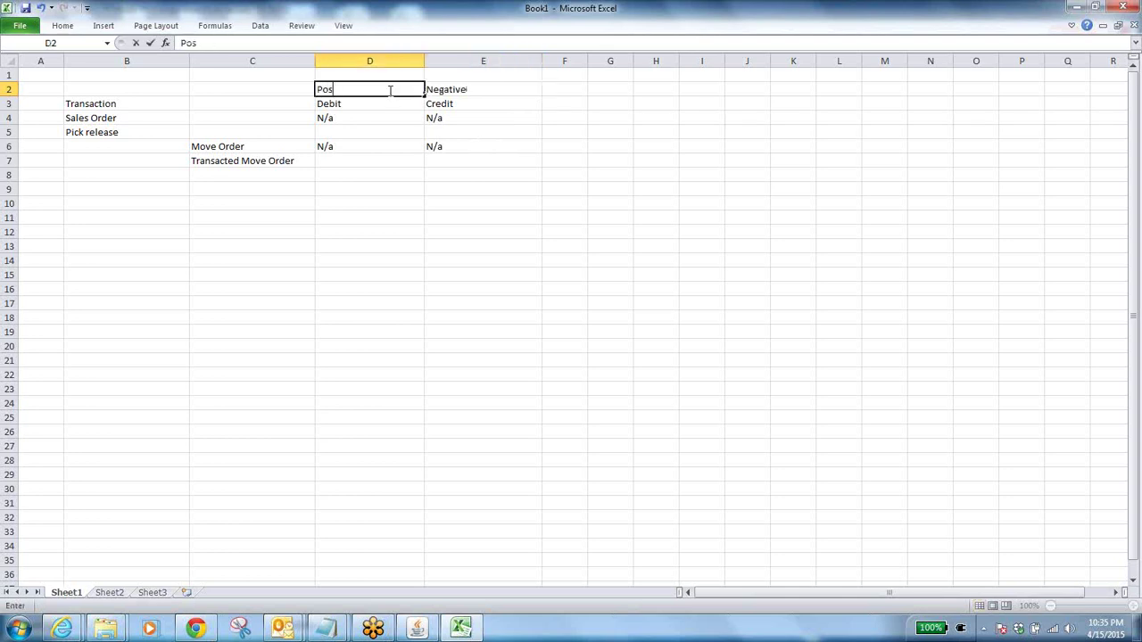
{"action": "type", "text": "itive"}
{"action": "left_click", "coordinate": [394, 146]}
Highlight the Positive and Negative labels in D2:E2 with a yellow fill
{"action": "left_click_drag", "start_coordinate": [355, 89], "coordinate": [490, 94]}
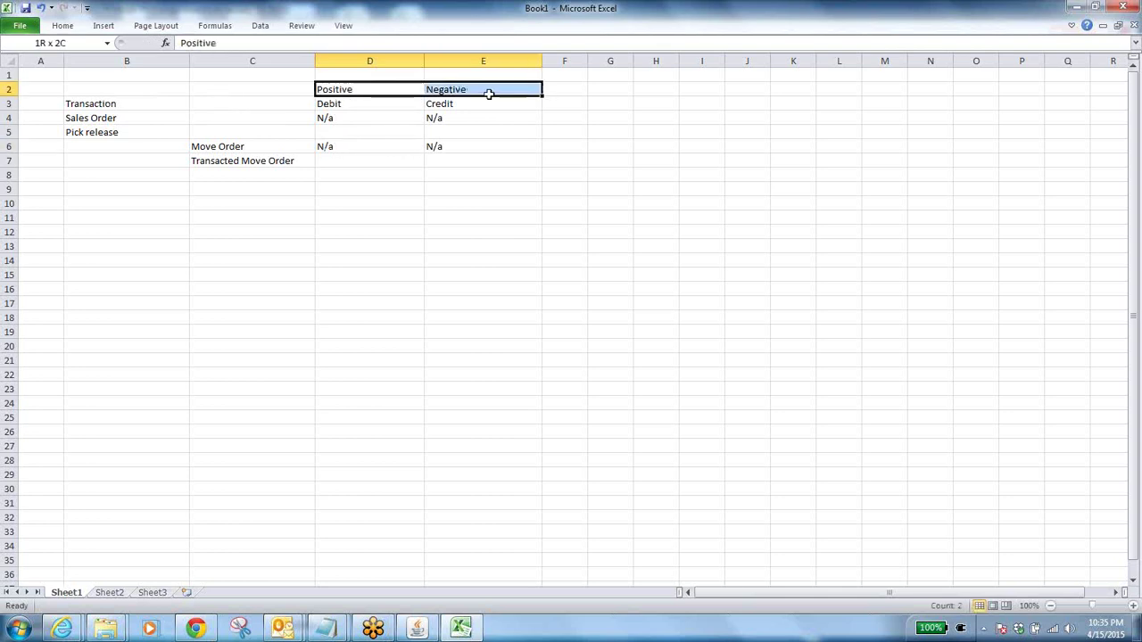
{"action": "left_click", "coordinate": [62, 25]}
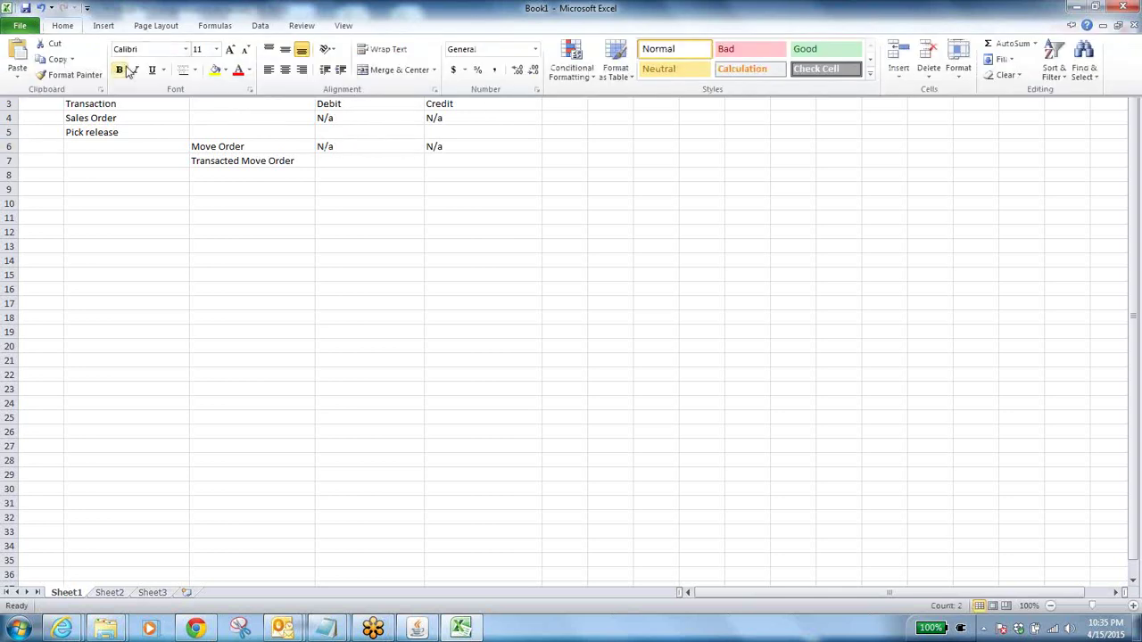
{"action": "left_click", "coordinate": [214, 69]}
{"action": "left_click", "coordinate": [354, 133]}
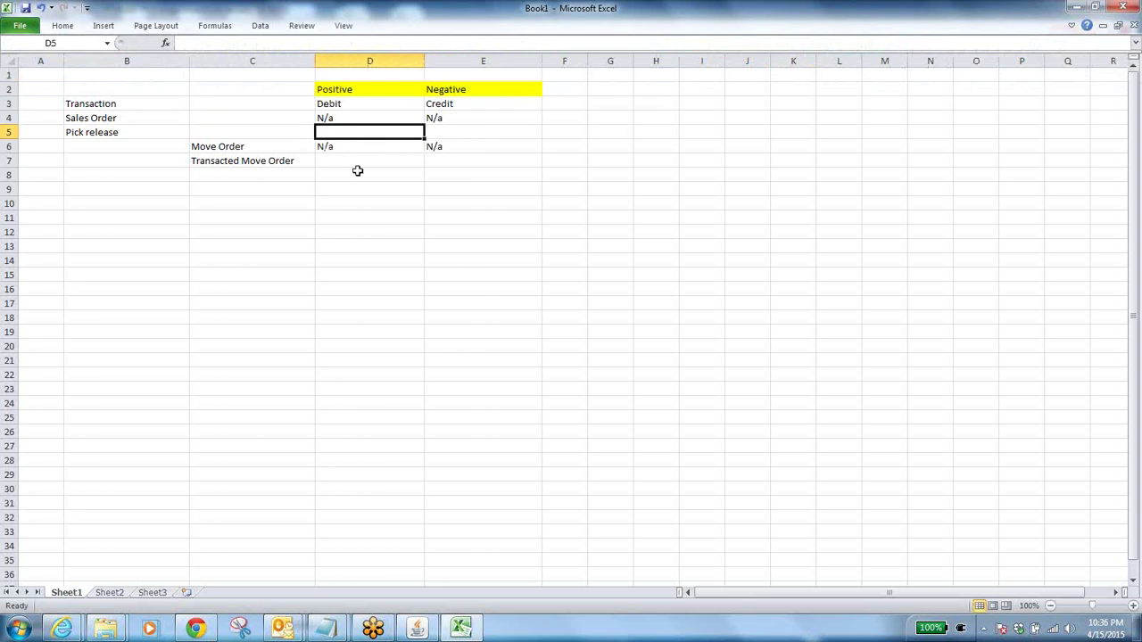
{"action": "left_click", "coordinate": [353, 103]}
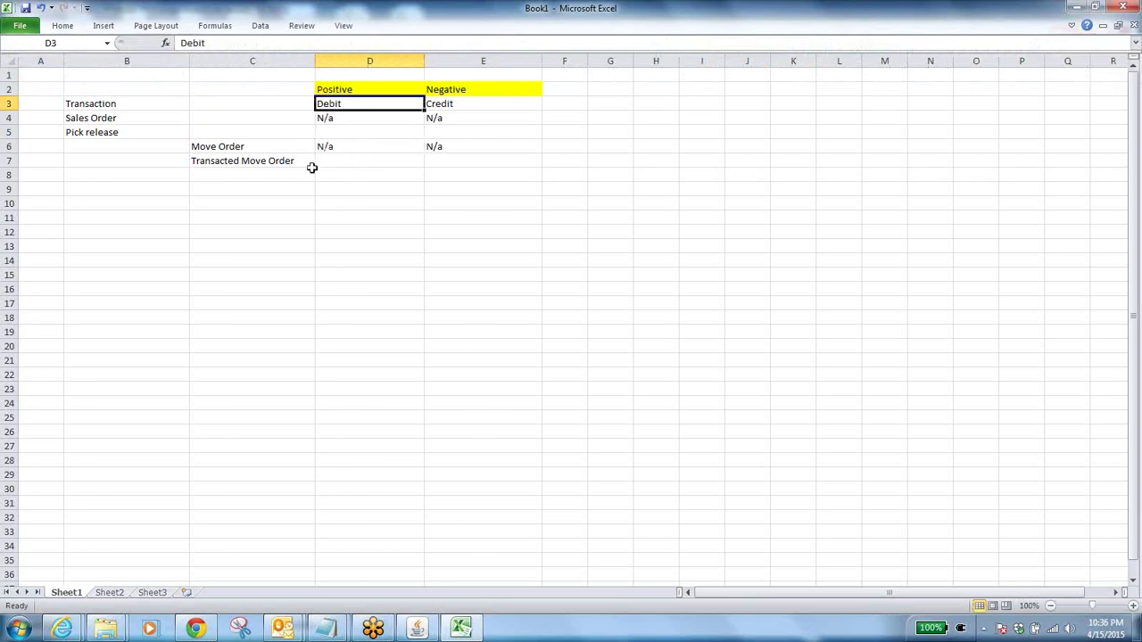
Enter Inv Mtrl Acct in E7 as the credit for Transacted Move Order
{"action": "left_click", "coordinate": [270, 161]}
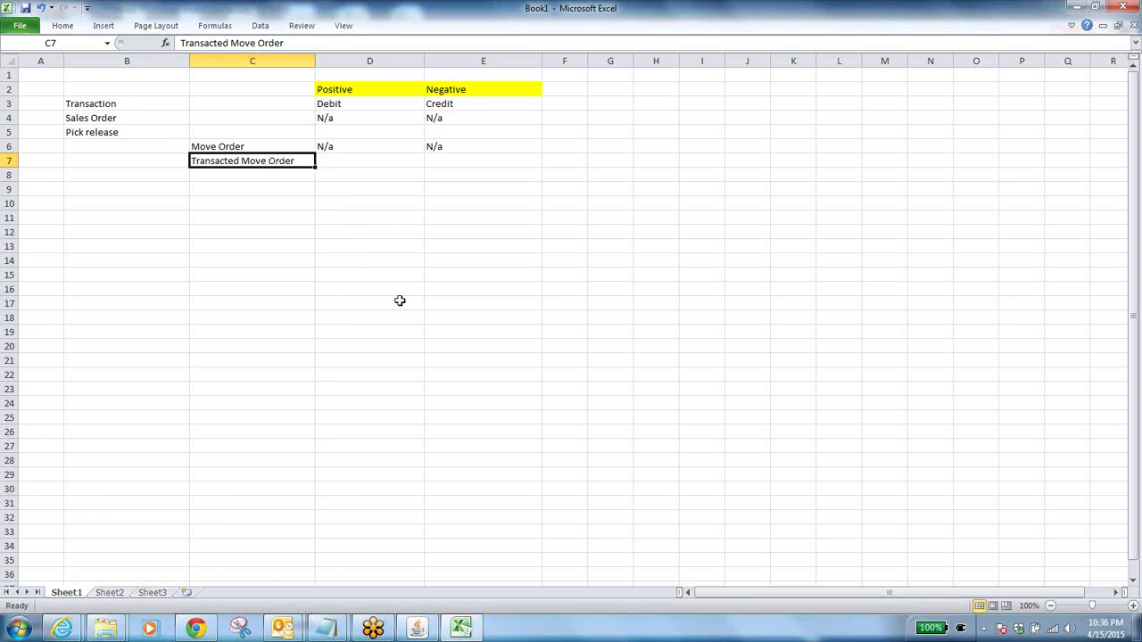
{"action": "left_click", "coordinate": [448, 161]}
{"action": "type", "text": "In"}
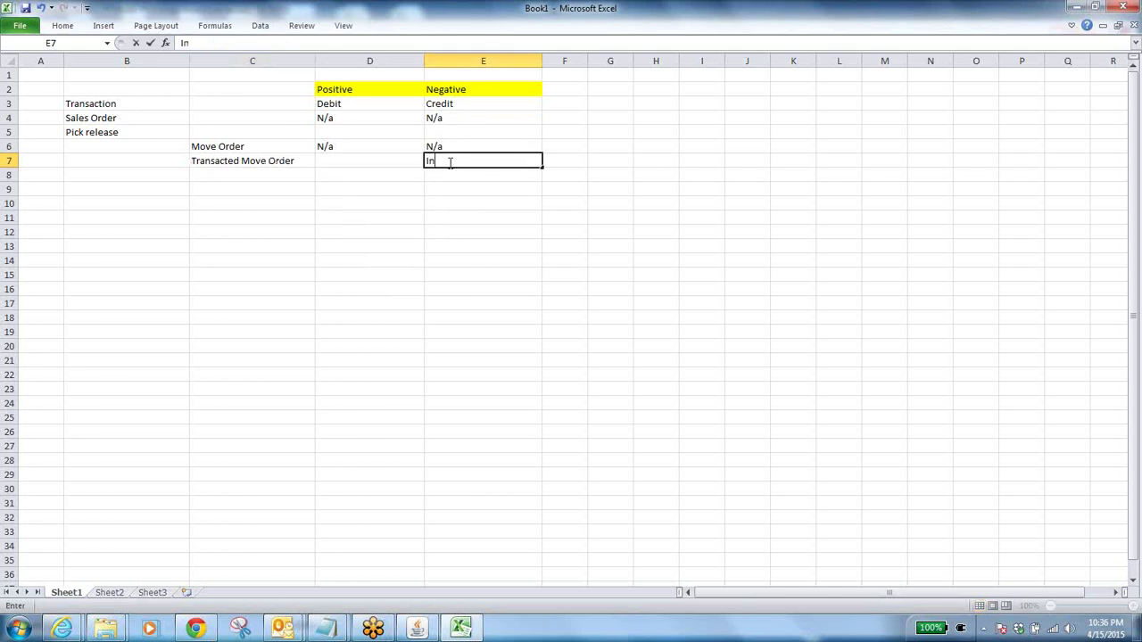
{"action": "type", "text": "v Mtrl Acct"}
{"action": "left_click", "coordinate": [291, 170]}
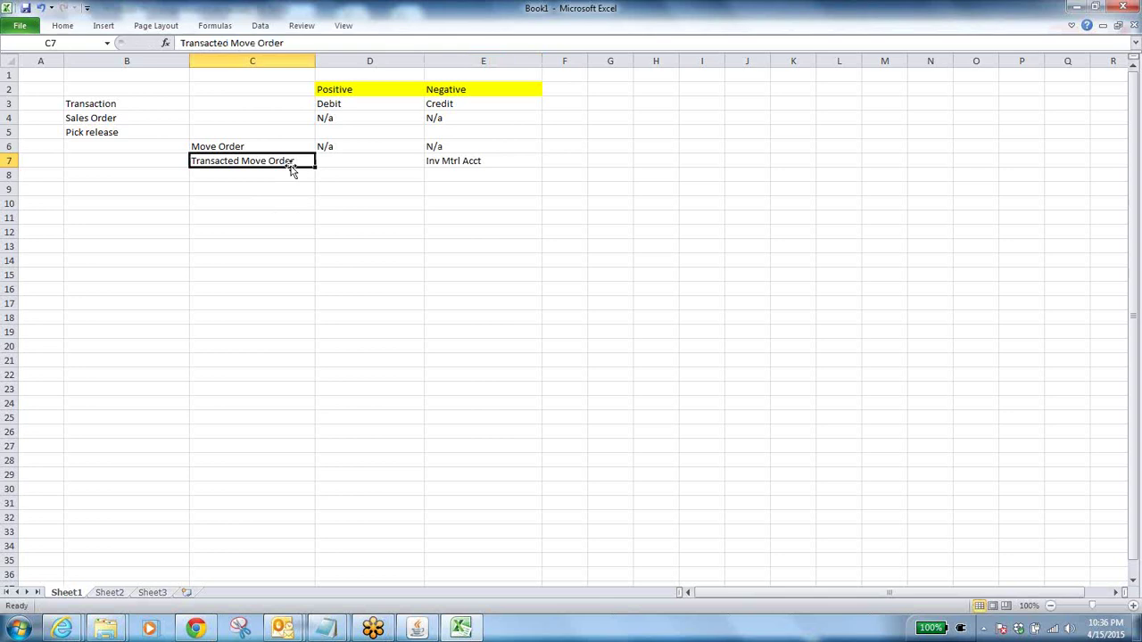
{"action": "left_click", "coordinate": [363, 162]}
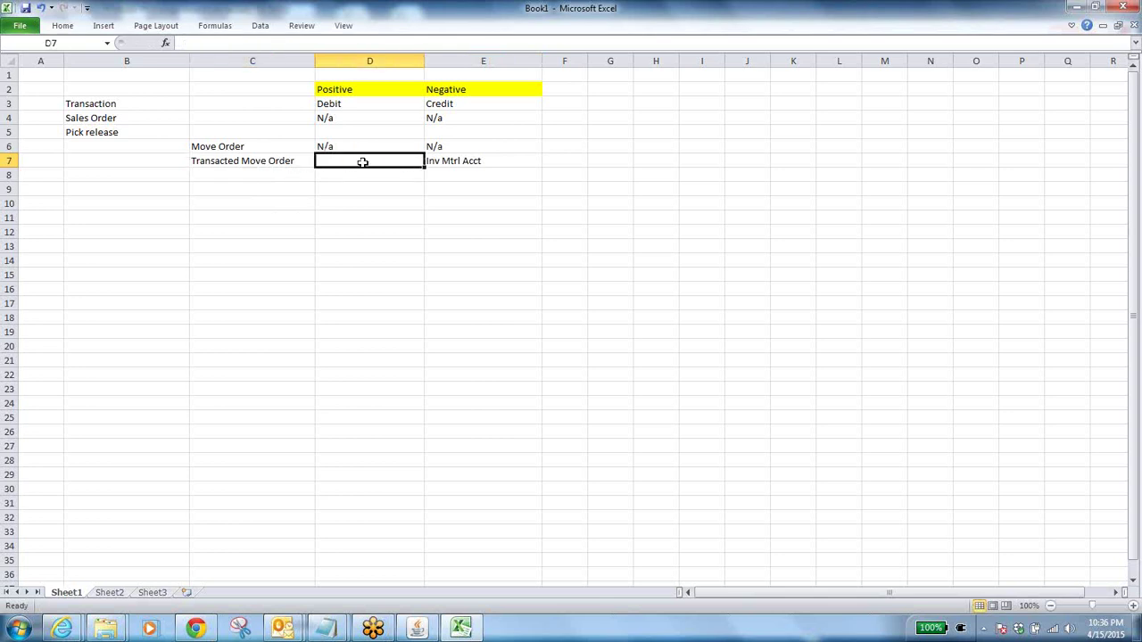
{"action": "left_click", "coordinate": [474, 161]}
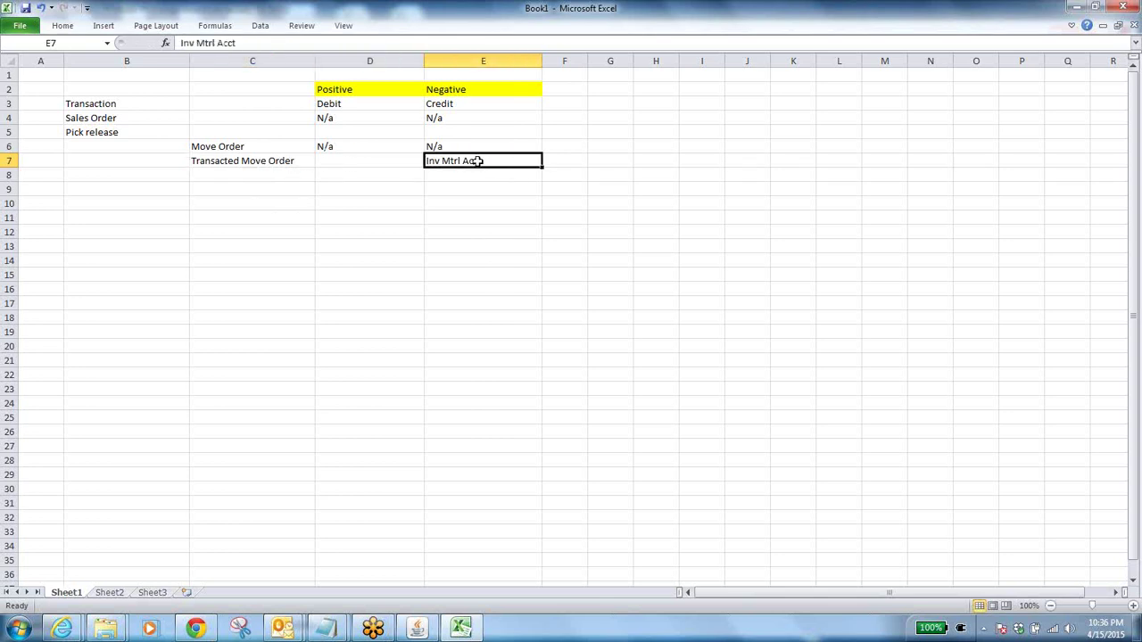
{"action": "left_click", "coordinate": [465, 90]}
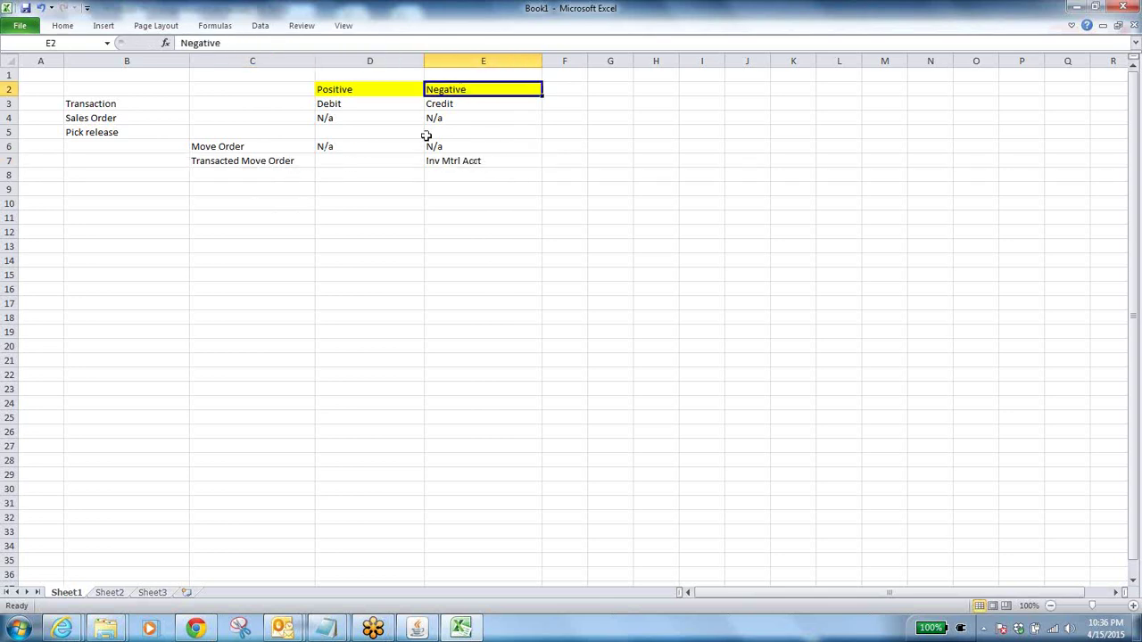
Enter Inv Mtrl Acct in D7 as the debit for Transacted Move Order
{"action": "left_click", "coordinate": [376, 159]}
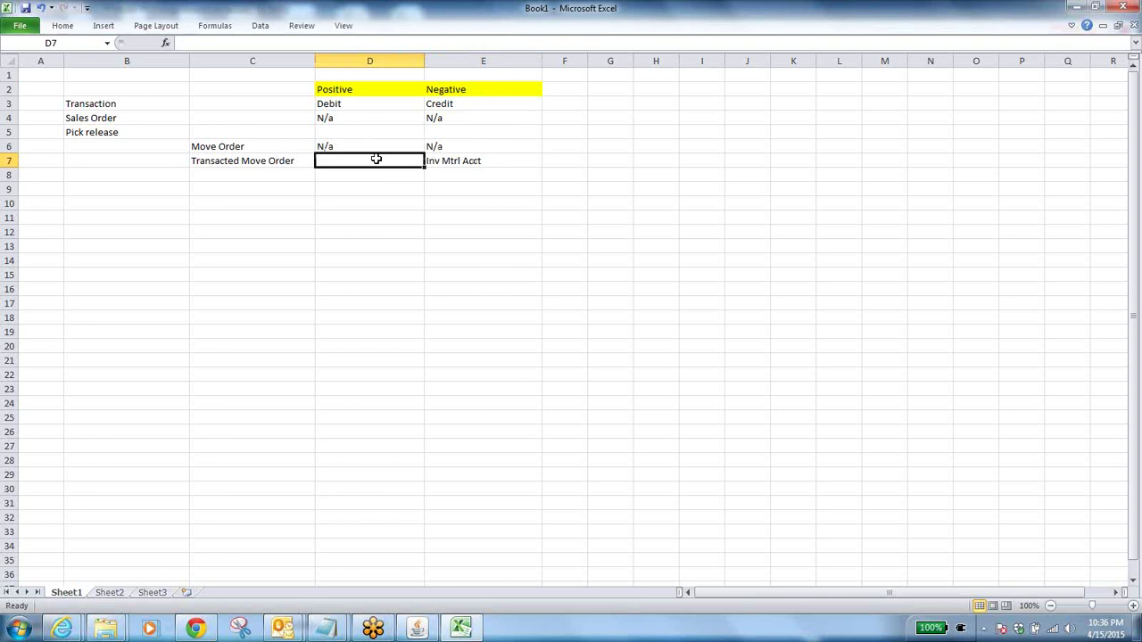
{"action": "type", "text": "Inv Mtr"}
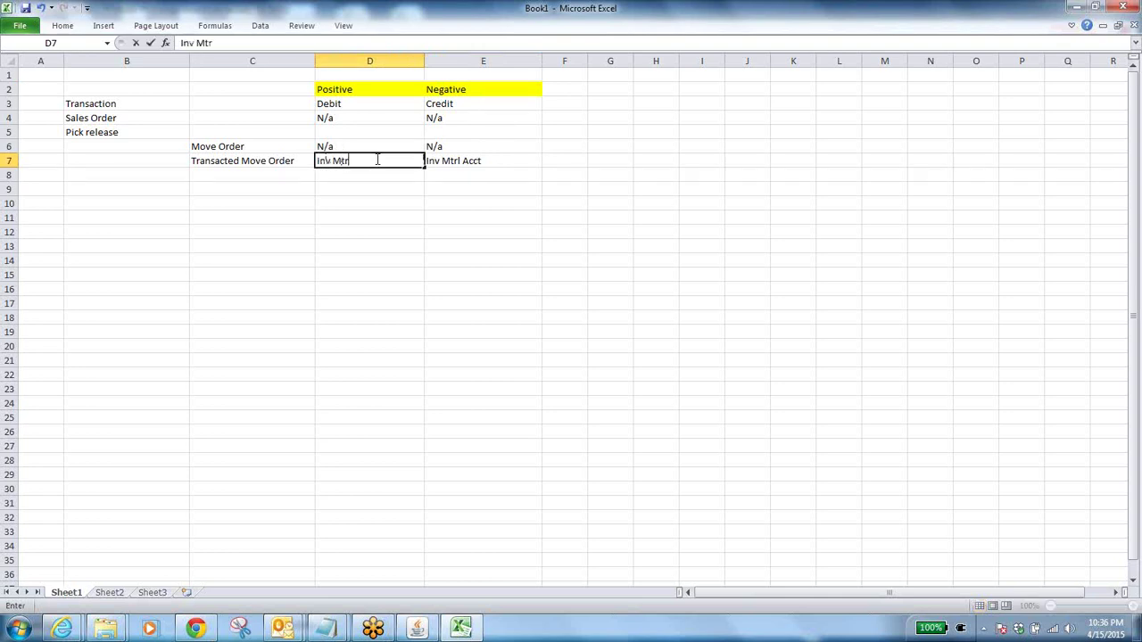
{"action": "type", "text": "l Acct"}
{"action": "left_click", "coordinate": [417, 629]}
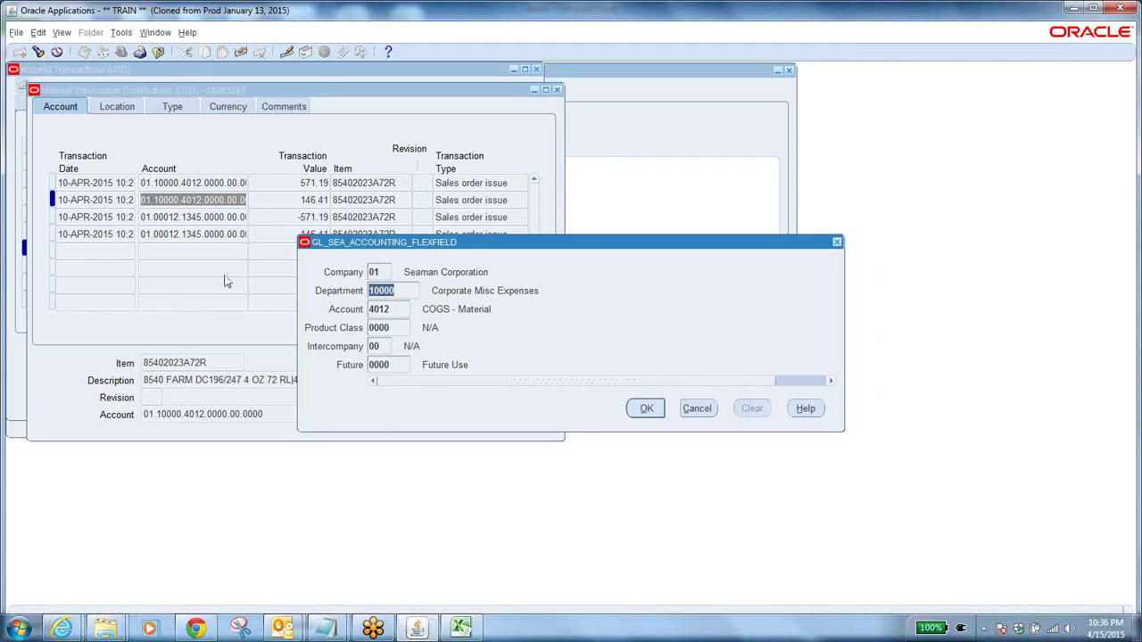
{"action": "left_click", "coordinate": [370, 629]}
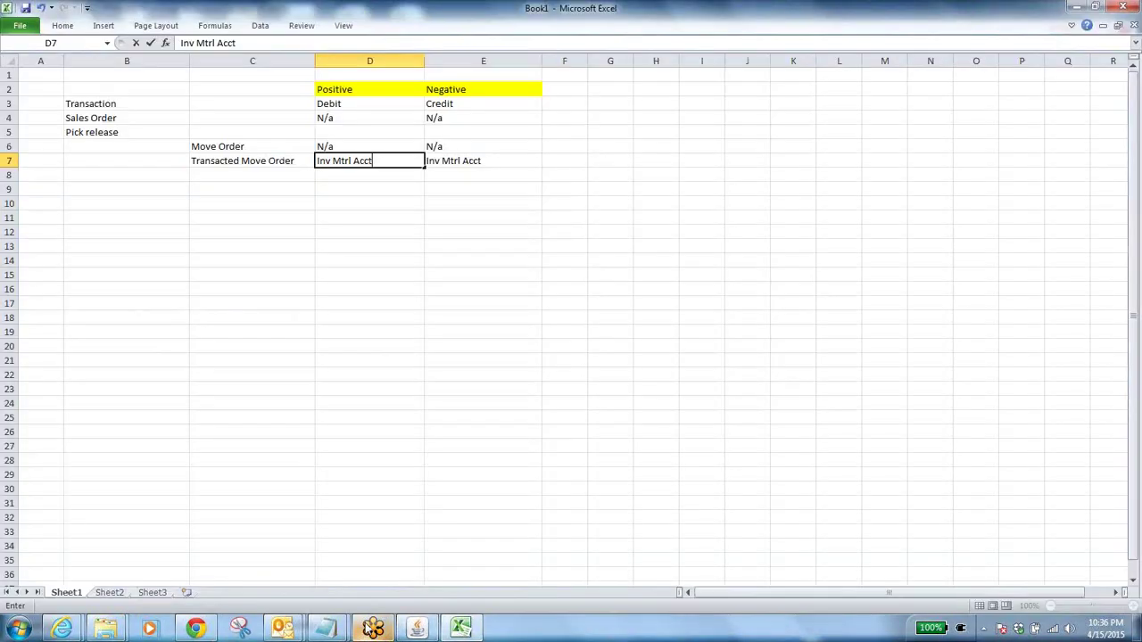
{"action": "left_click", "coordinate": [475, 161]}
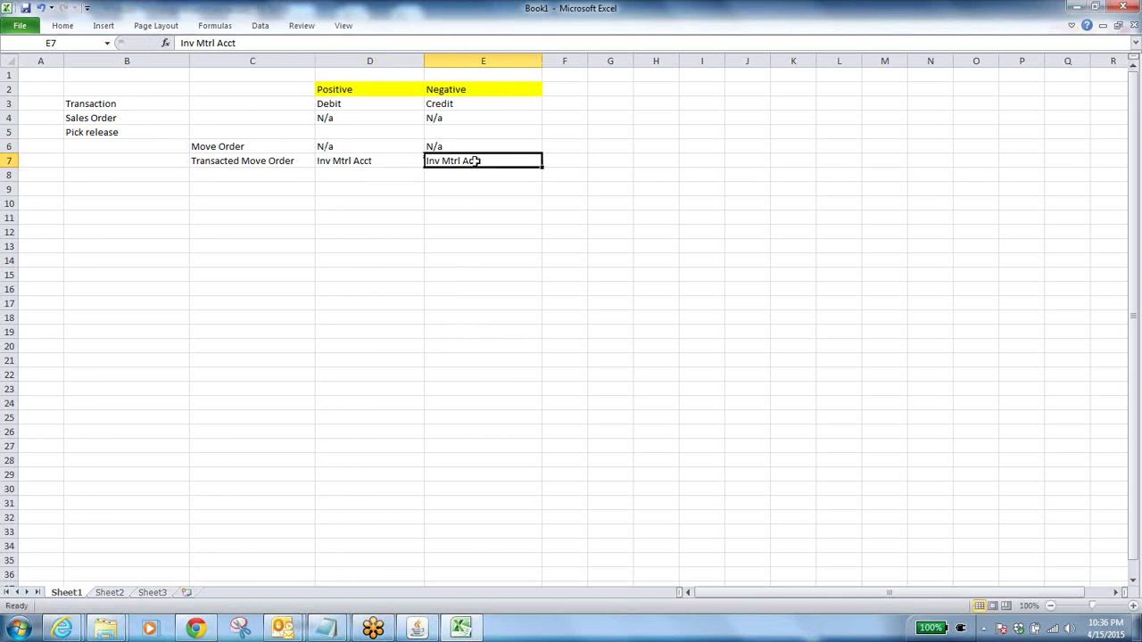
{"action": "left_click", "coordinate": [377, 168]}
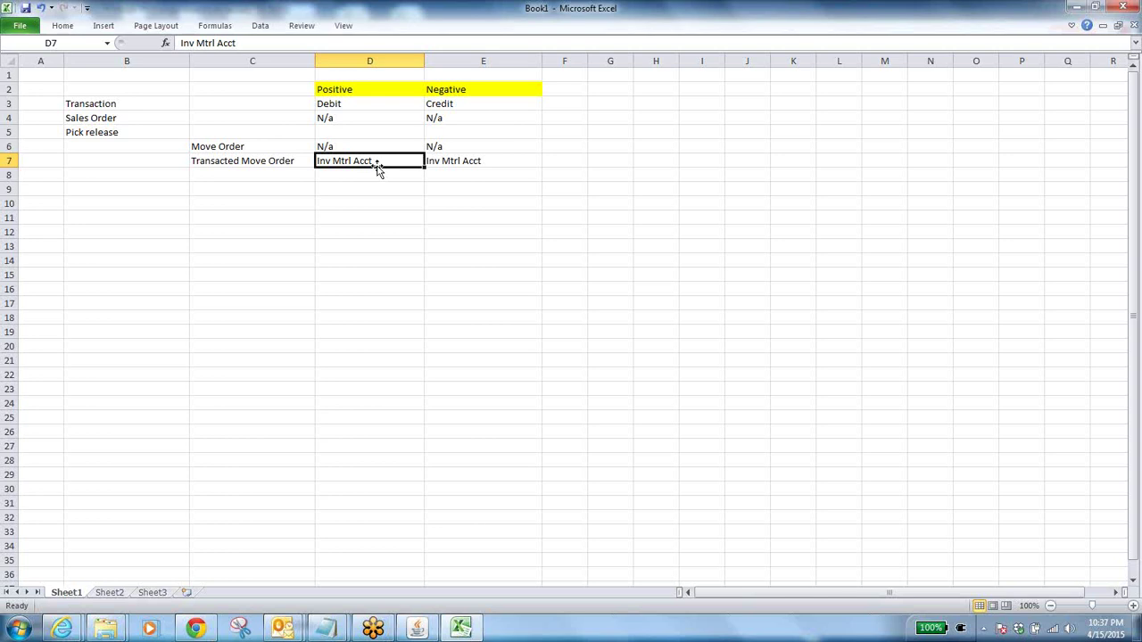
Add Ship confirm in C8 below Transacted Move Order and enter Inv Mtrl Acct as its credit in E8
{"action": "left_click", "coordinate": [277, 175]}
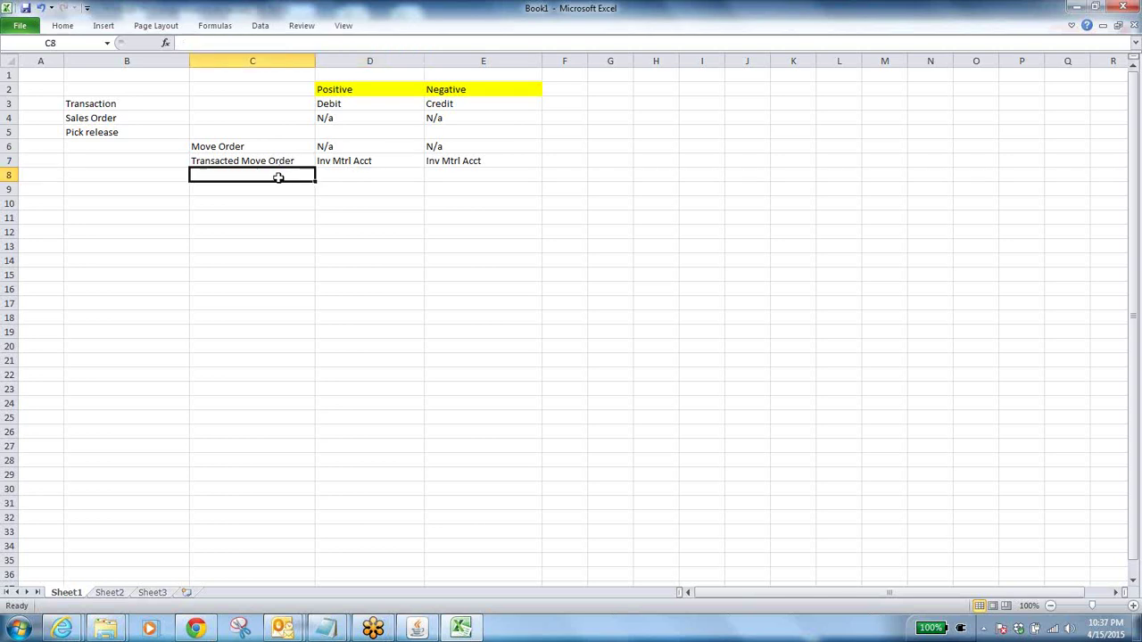
{"action": "type", "text": "Ship c"}
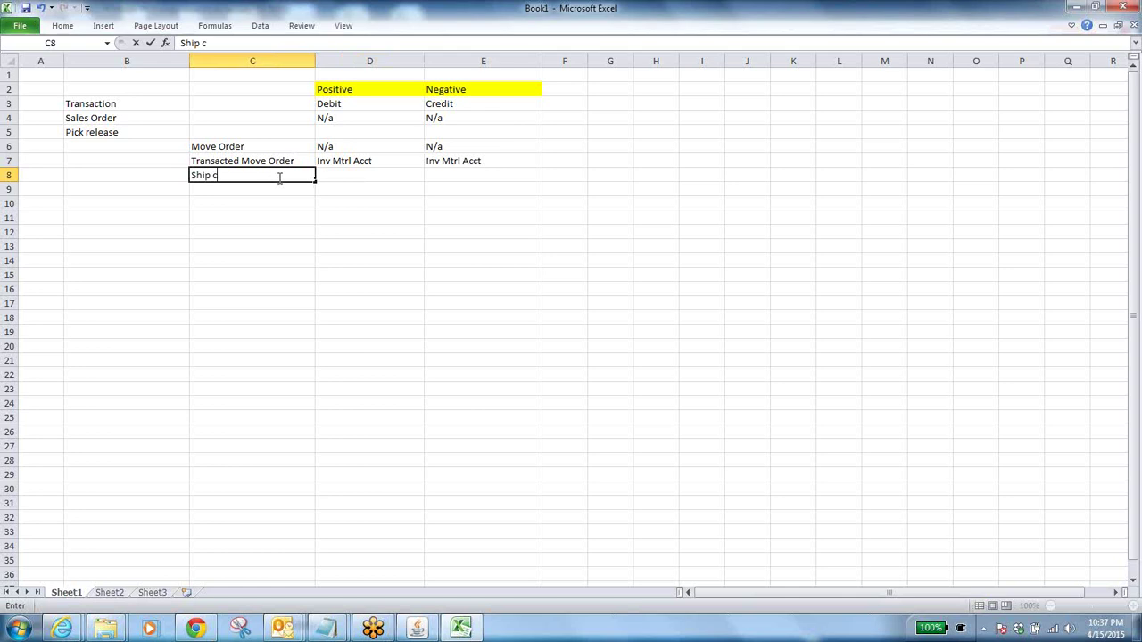
{"action": "type", "text": "onfirm"}
{"action": "left_click", "coordinate": [335, 176]}
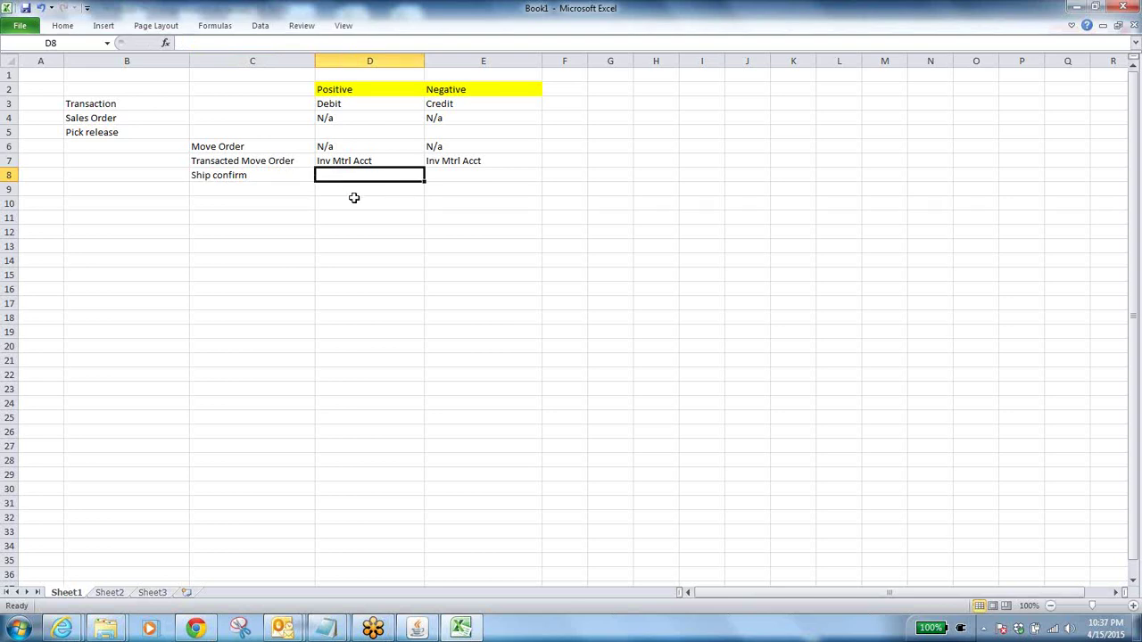
{"action": "left_click", "coordinate": [459, 176]}
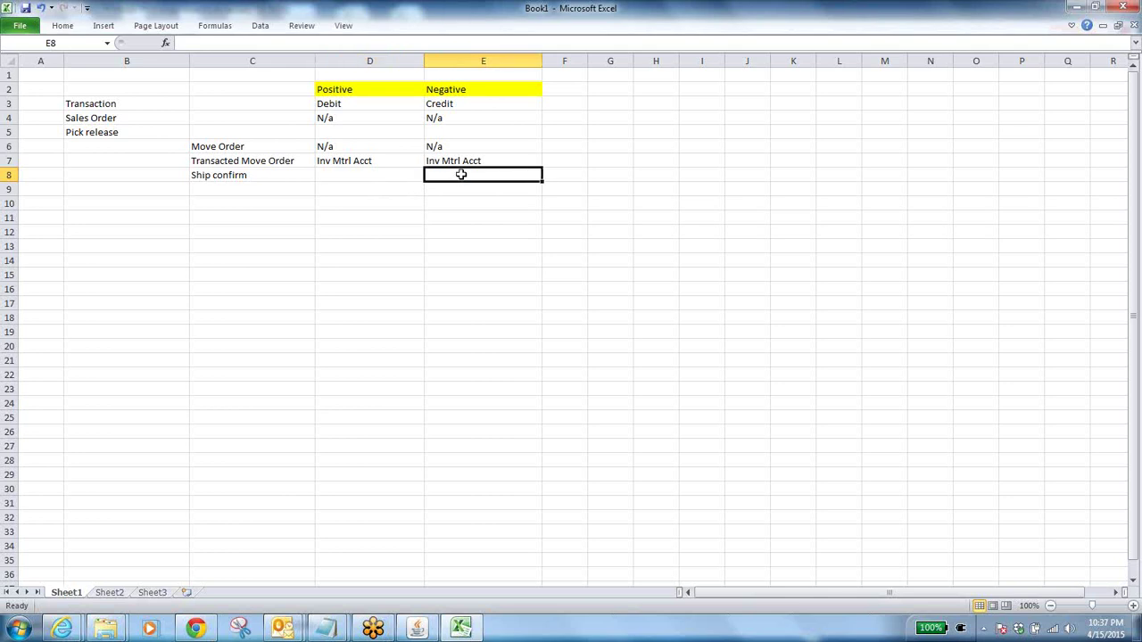
{"action": "type", "text": "Inv Mtrl Acct"}
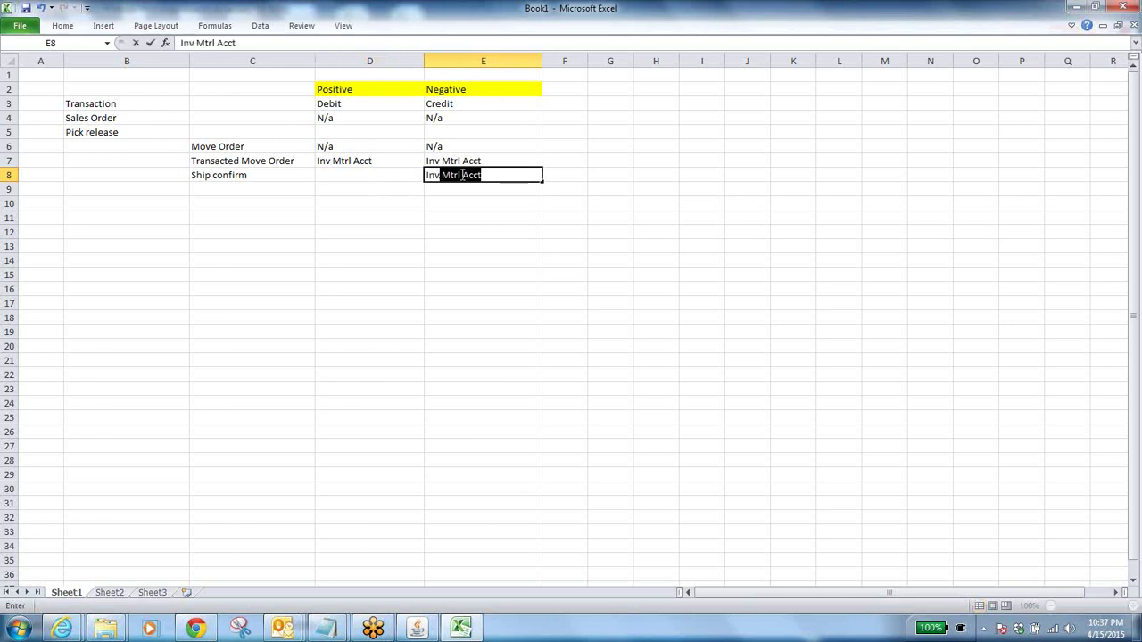
{"action": "left_click", "coordinate": [457, 192]}
{"action": "left_click", "coordinate": [367, 175]}
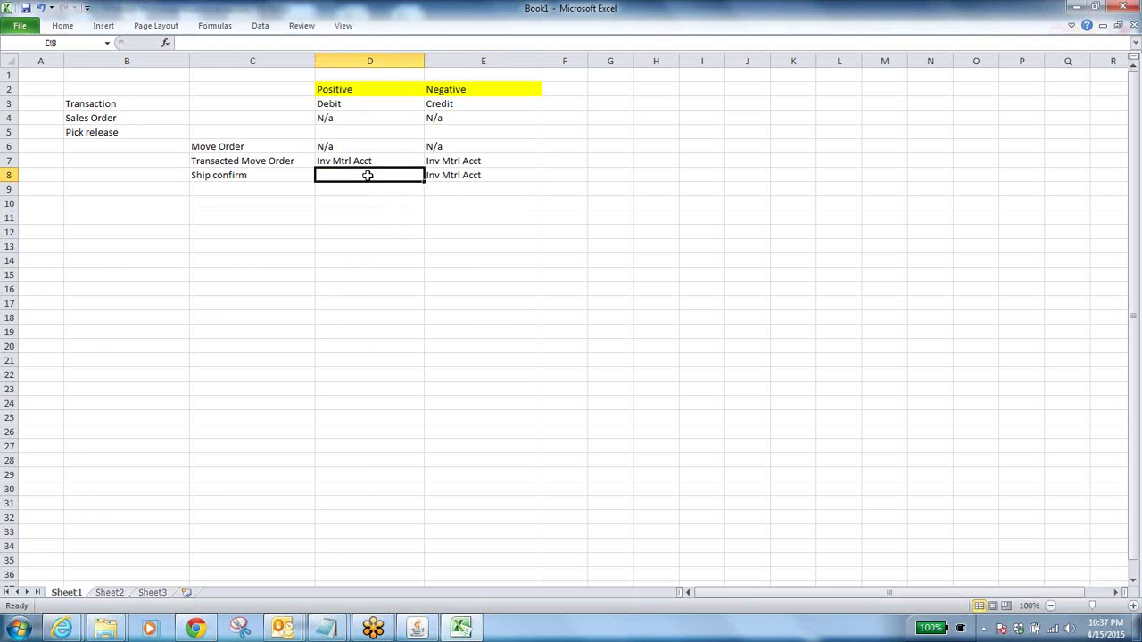
{"action": "left_click", "coordinate": [449, 175]}
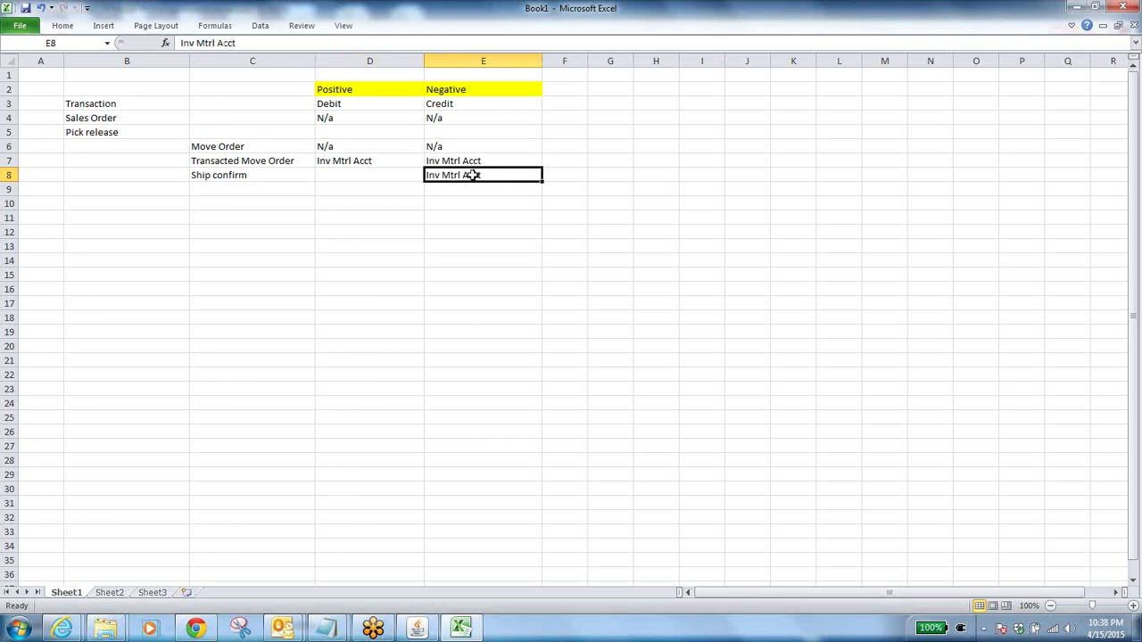
Enter COGS in D8 as the debit for Ship confirm
{"action": "left_click", "coordinate": [392, 177]}
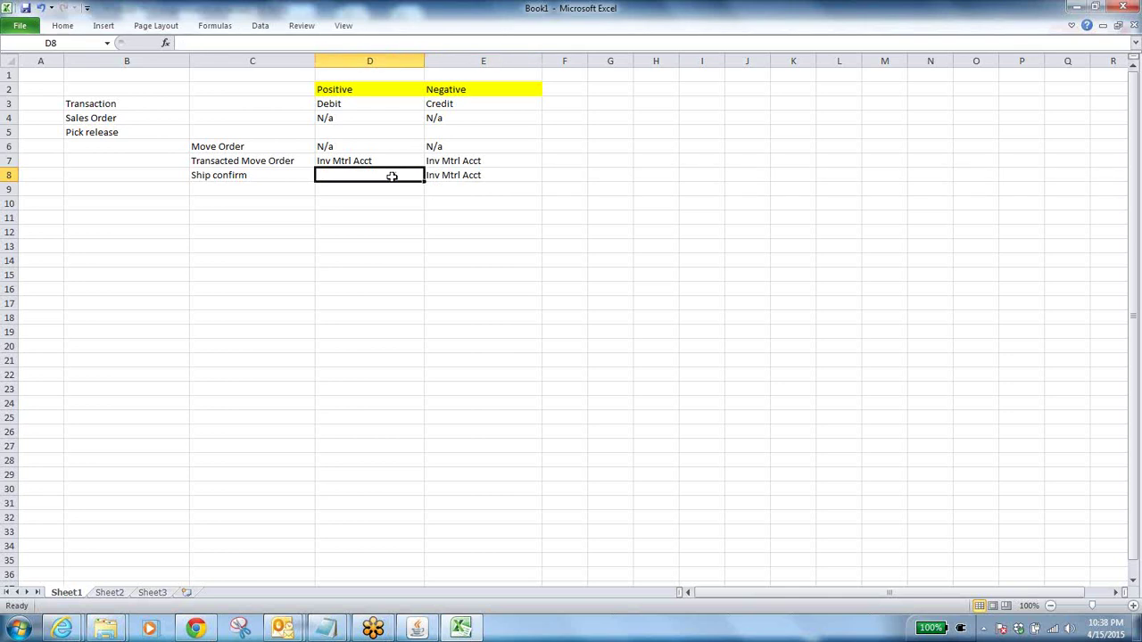
{"action": "type", "text": "COGS"}
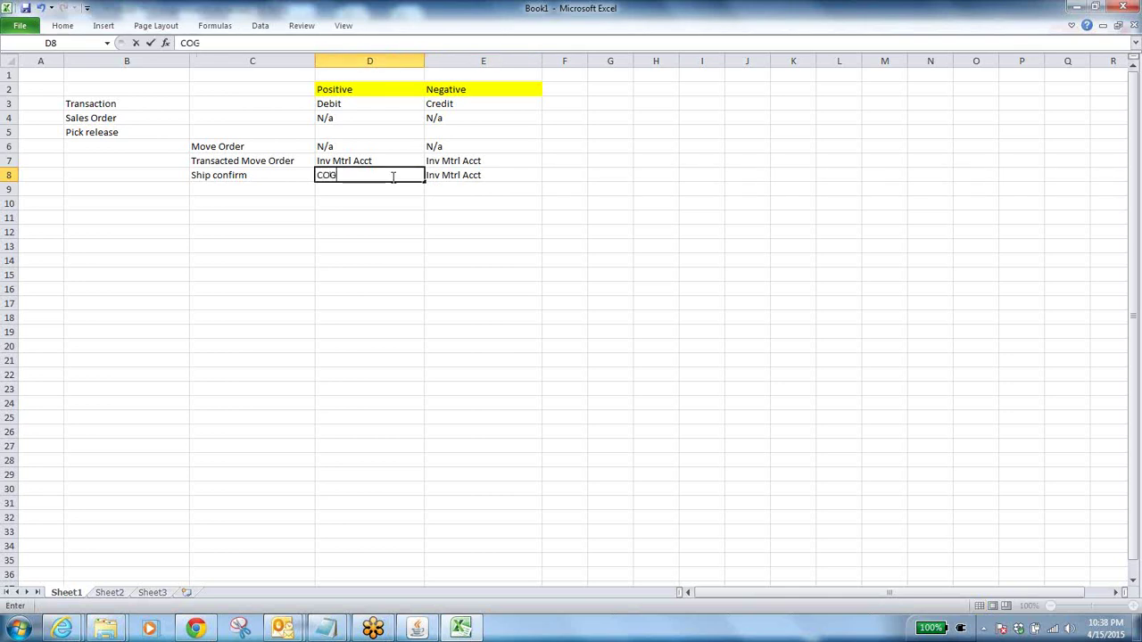
{"action": "left_click", "coordinate": [354, 90]}
{"action": "left_click", "coordinate": [348, 176]}
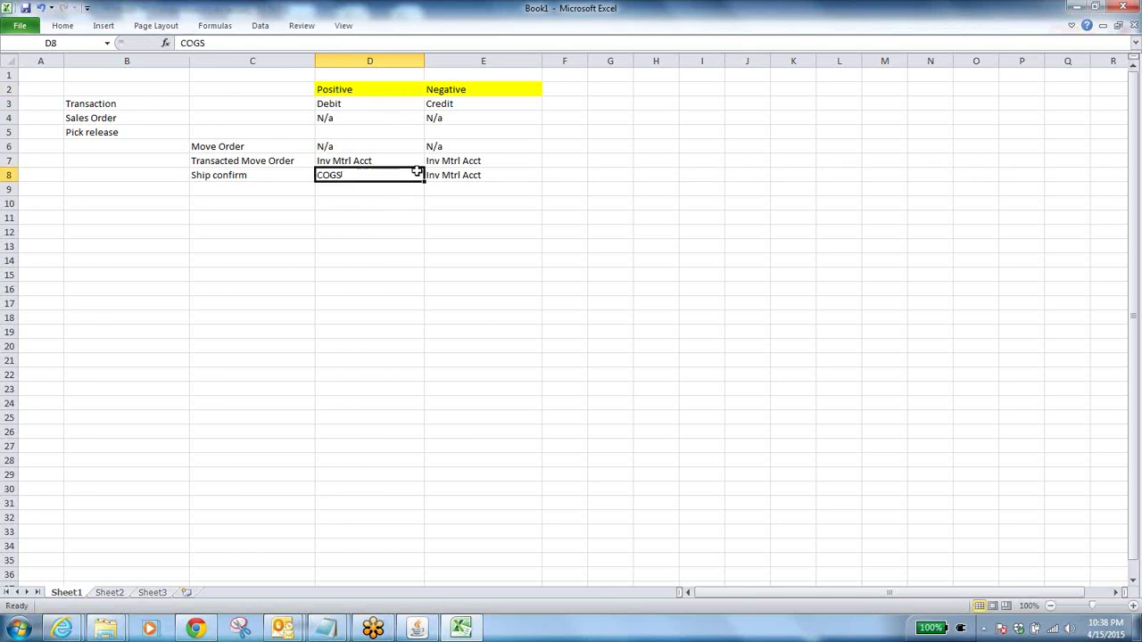
{"action": "left_click", "coordinate": [456, 175]}
{"action": "left_click", "coordinate": [364, 175]}
Enter Invoice in C9 as the next transaction stage below Ship confirm
{"action": "left_click", "coordinate": [268, 190]}
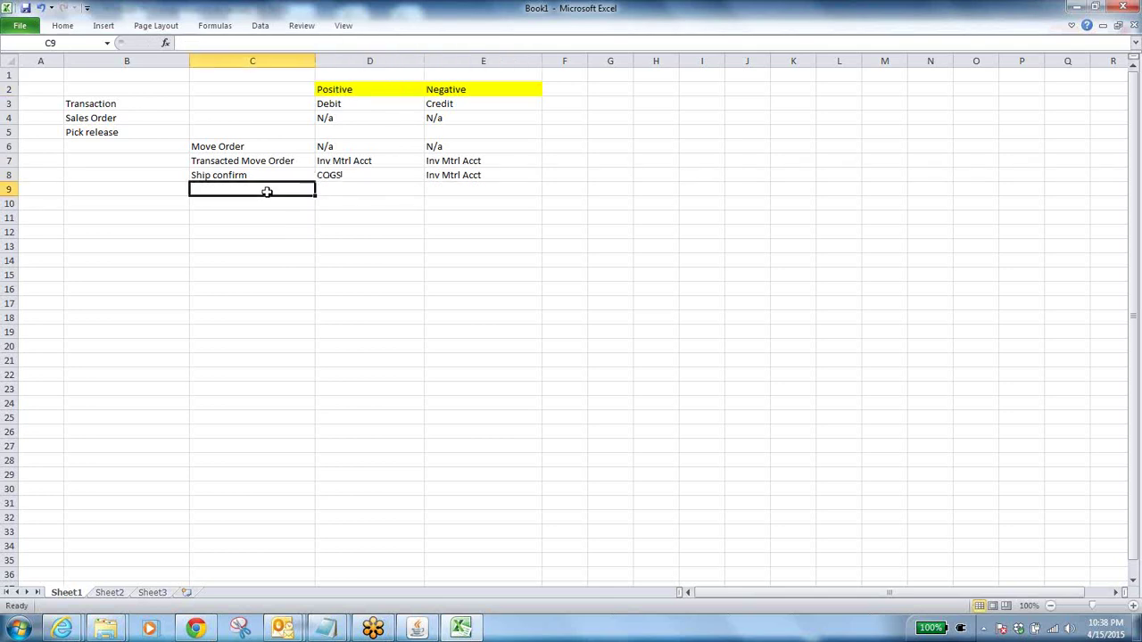
{"action": "type", "text": "Invoc"}
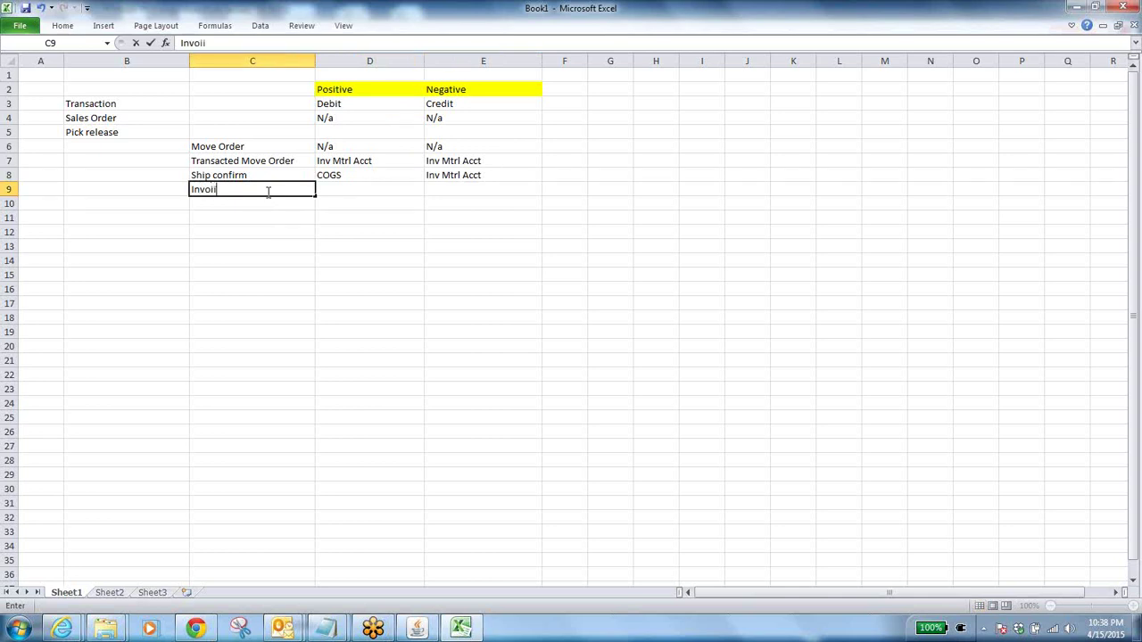
{"action": "key", "text": "BackSpace"}
{"action": "type", "text": "ice"}
{"action": "left_click", "coordinate": [358, 191]}
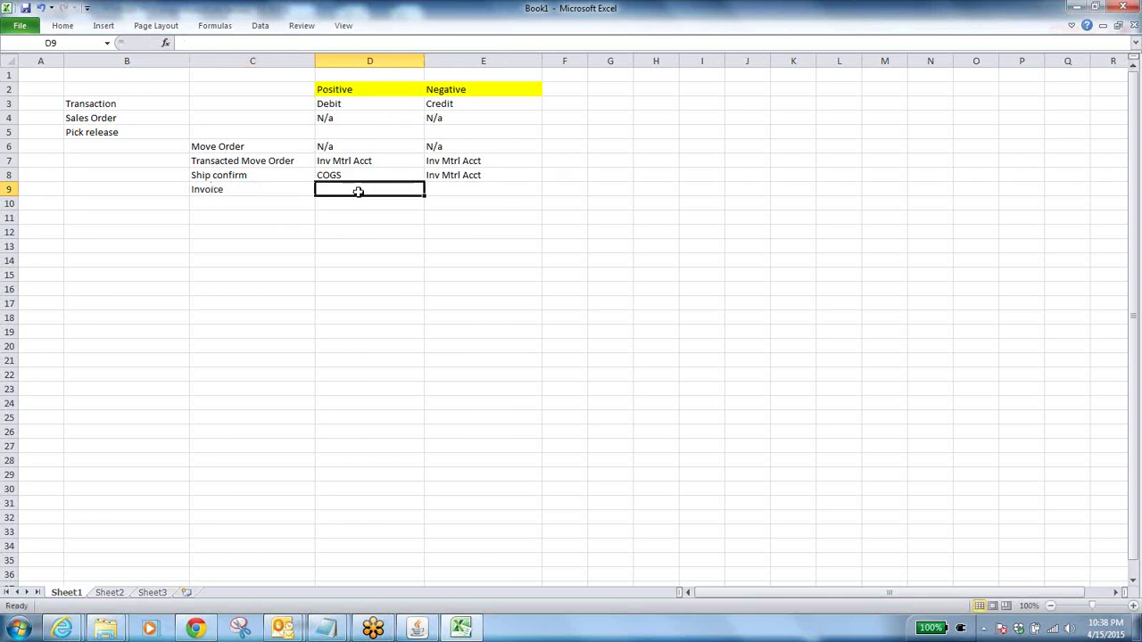
Switch to Oracle Applications, dismiss the accounting flexfield and material transaction windows, and collapse the SEA Inventory function list
{"action": "left_click", "coordinate": [416, 629]}
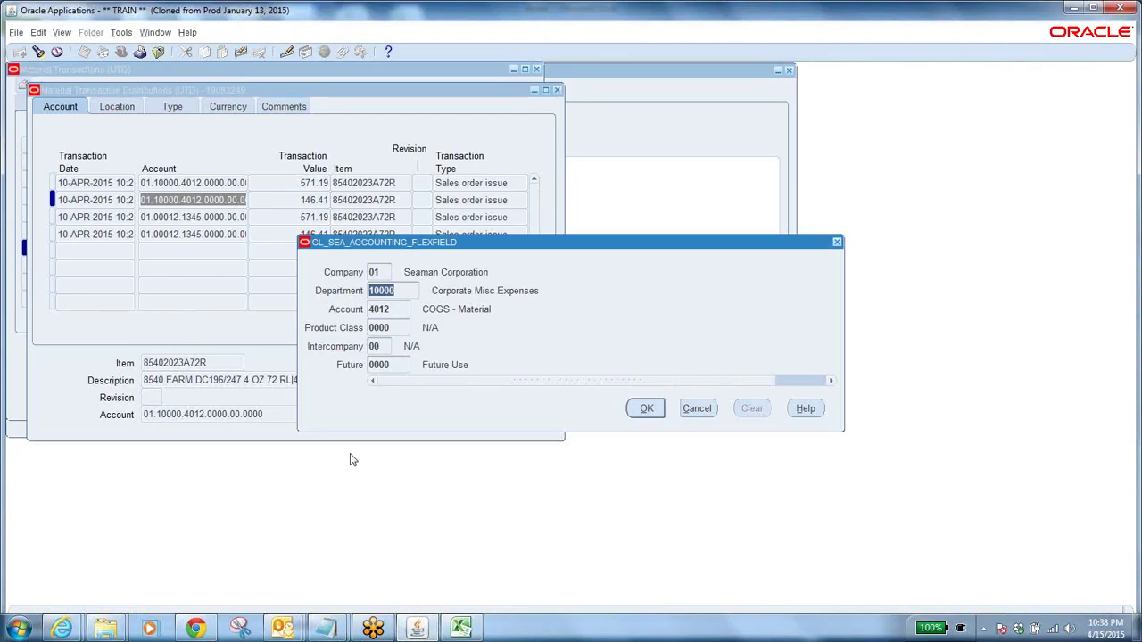
{"action": "left_click", "coordinate": [695, 407]}
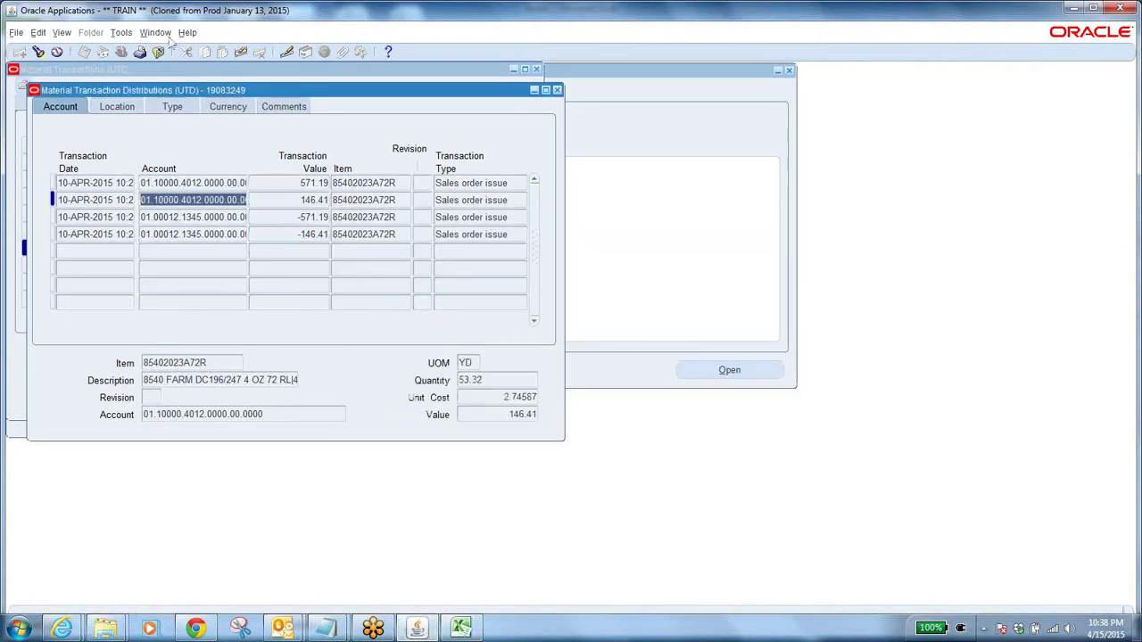
{"action": "left_click", "coordinate": [158, 51]}
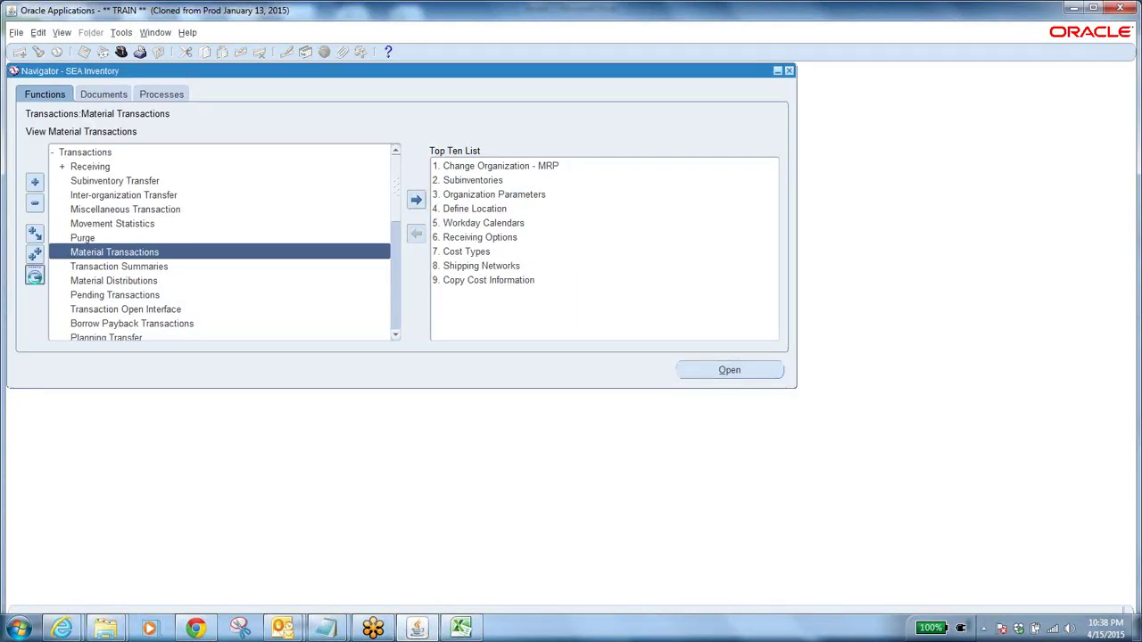
{"action": "left_click", "coordinate": [35, 275]}
Look up the DECKTIGHT RFG SERVICES sales order number in the classes trails Notepad file and return to Oracle Applications
{"action": "mouse_move", "coordinate": [329, 623]}
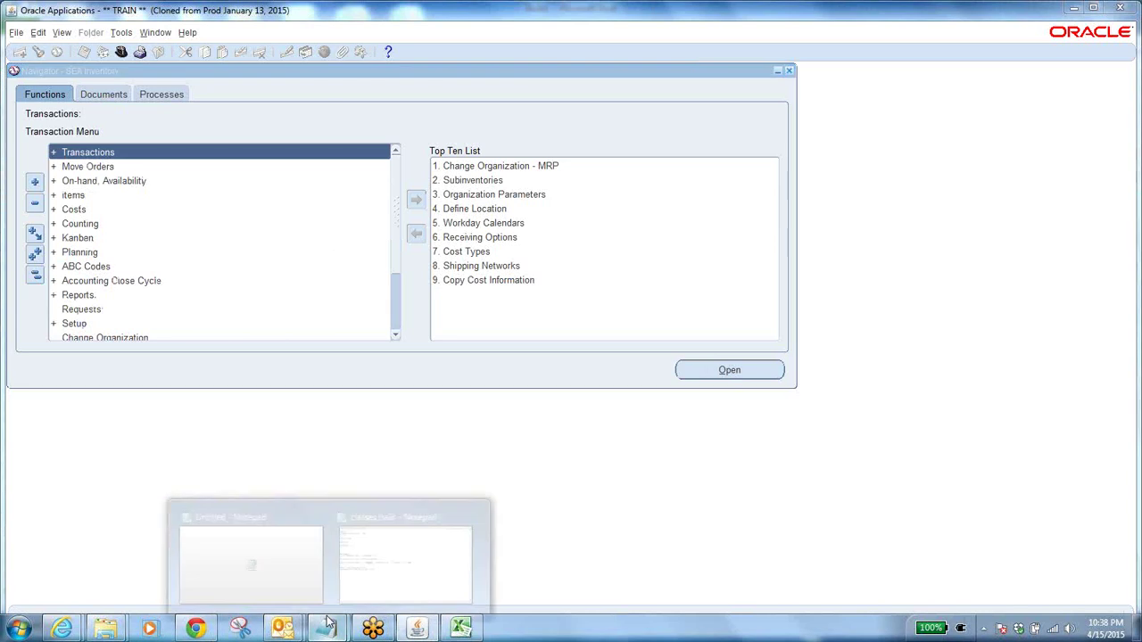
{"action": "left_click", "coordinate": [380, 546]}
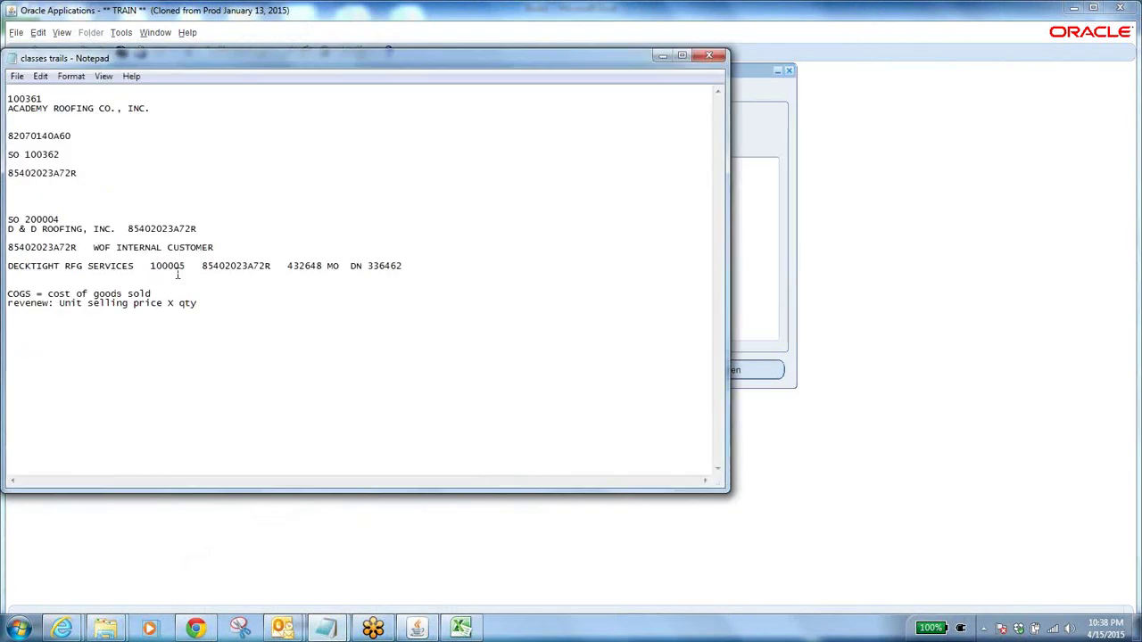
{"action": "double_click", "coordinate": [152, 265]}
{"action": "left_click", "coordinate": [417, 628]}
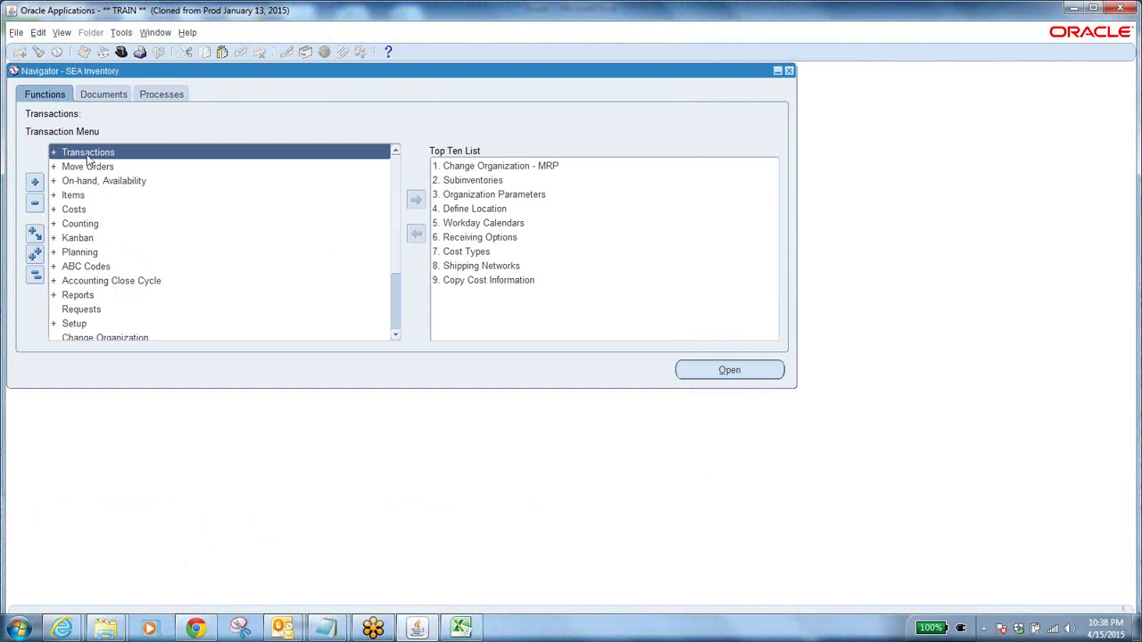
Switch the responsibility to SEA Order Management Super User, filtering the responsibilities by "seA %"
{"action": "left_click", "coordinate": [122, 52]}
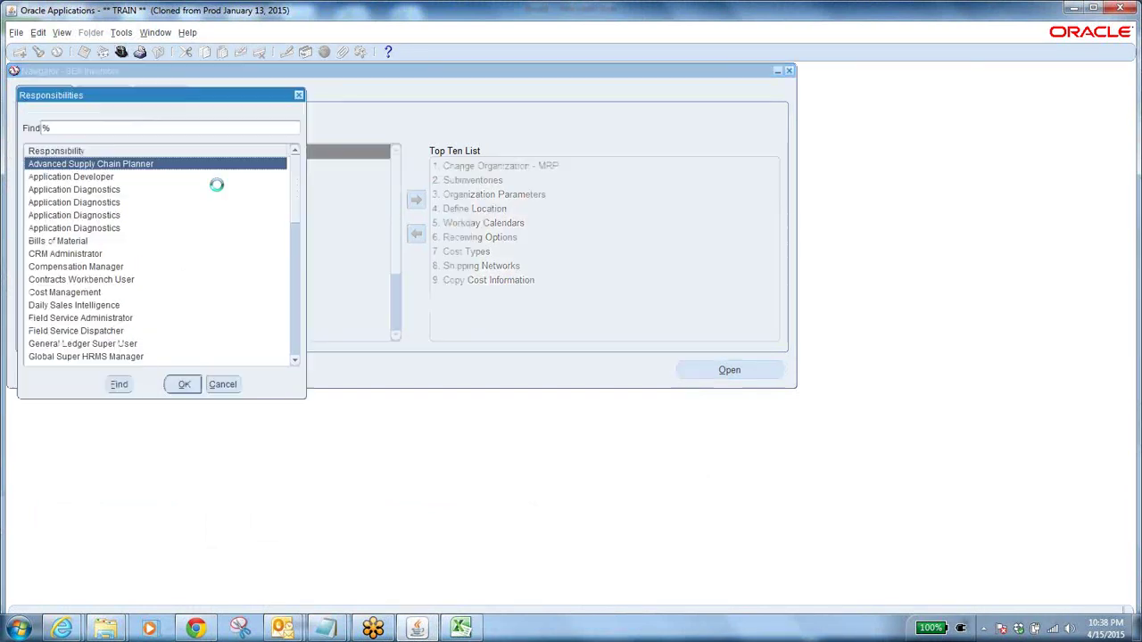
{"action": "type", "text": "sEA %"}
{"action": "key", "text": "Return"}
{"action": "left_click", "coordinate": [122, 255]}
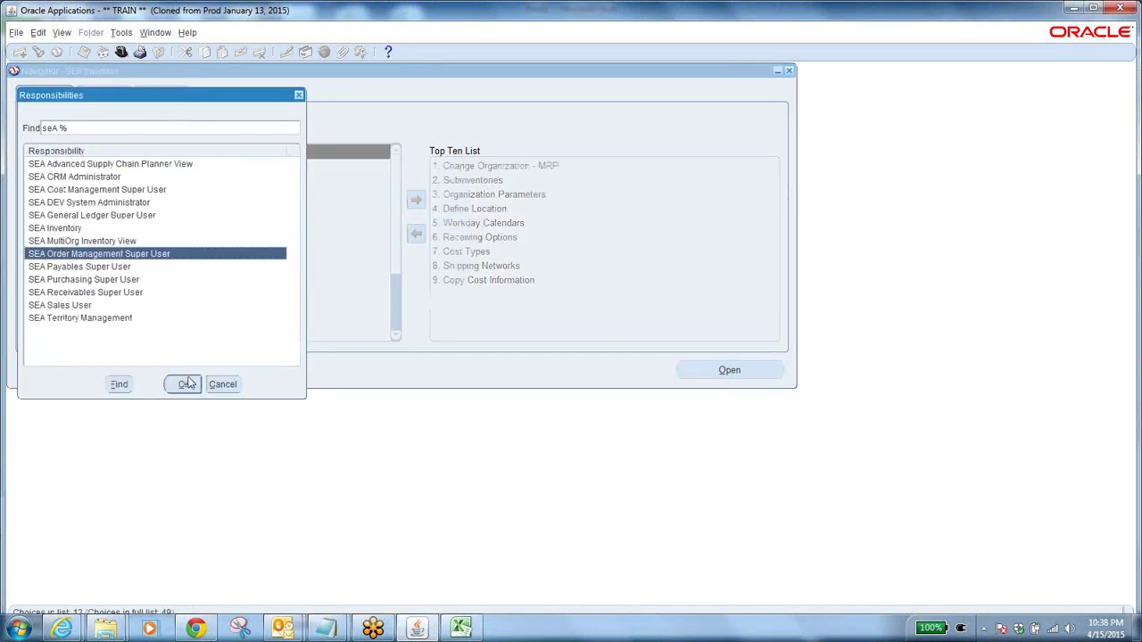
{"action": "left_click", "coordinate": [184, 383]}
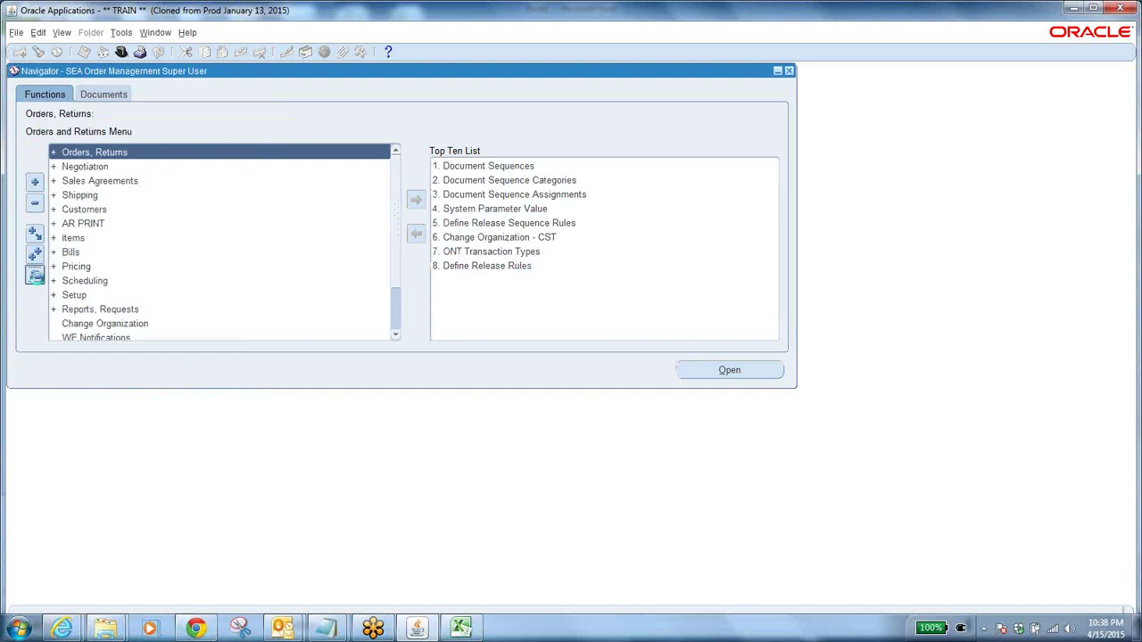
Open the Sales Orders form and query the DECKTIGHT RFG SERVICES order by its order number
{"action": "double_click", "coordinate": [111, 152]}
{"action": "double_click", "coordinate": [108, 181]}
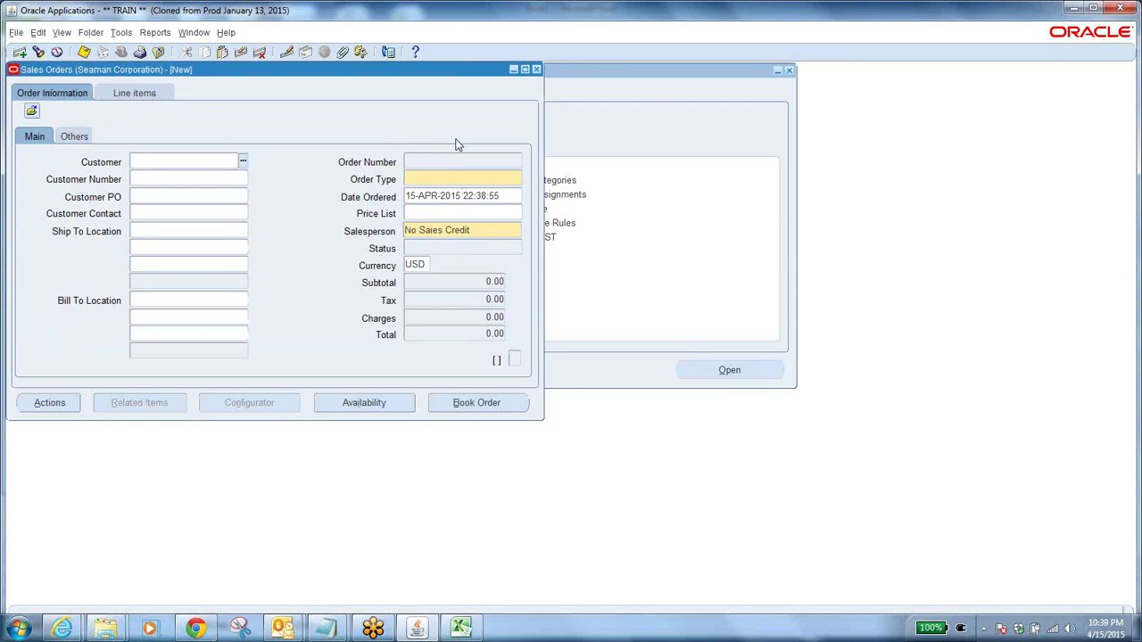
{"action": "key", "text": "F11"}
{"action": "left_click", "coordinate": [439, 159]}
{"action": "type", "text": "1"}
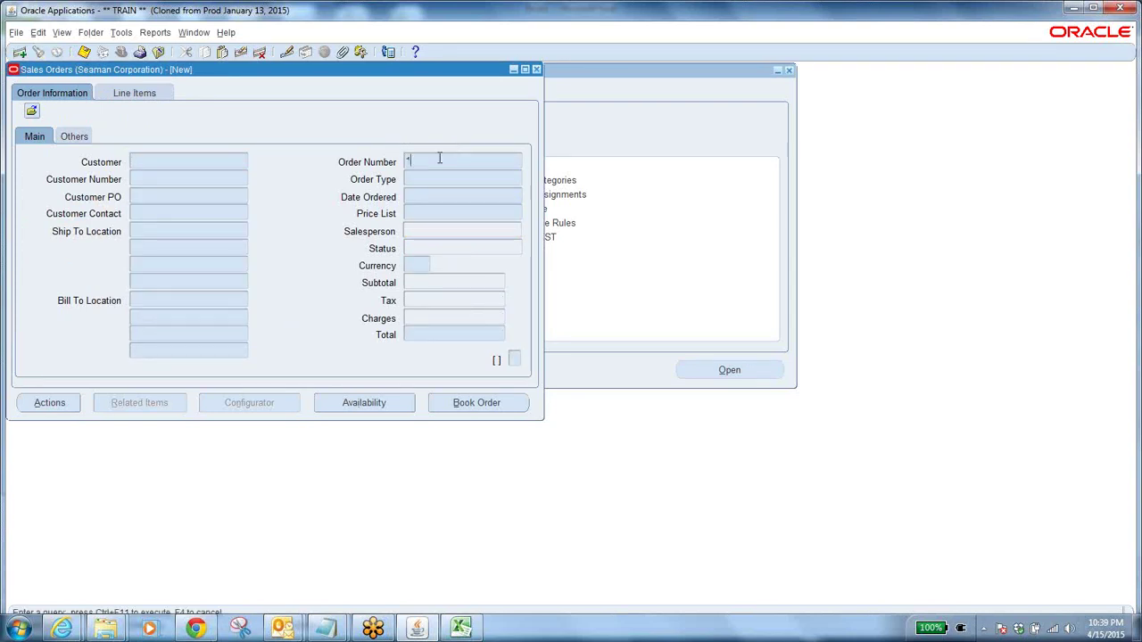
{"action": "type", "text": "00005"}
{"action": "key", "text": "ctrl+F11"}
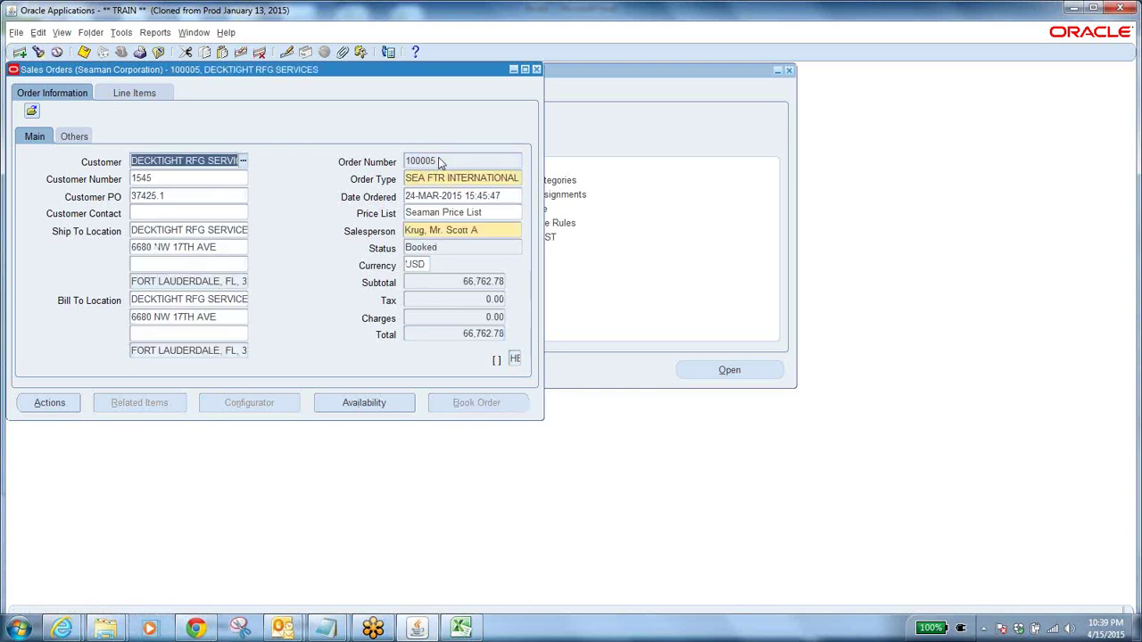
Show the order's line items, dismiss the availability window, and check the status of line 4.1
{"action": "left_click", "coordinate": [140, 92]}
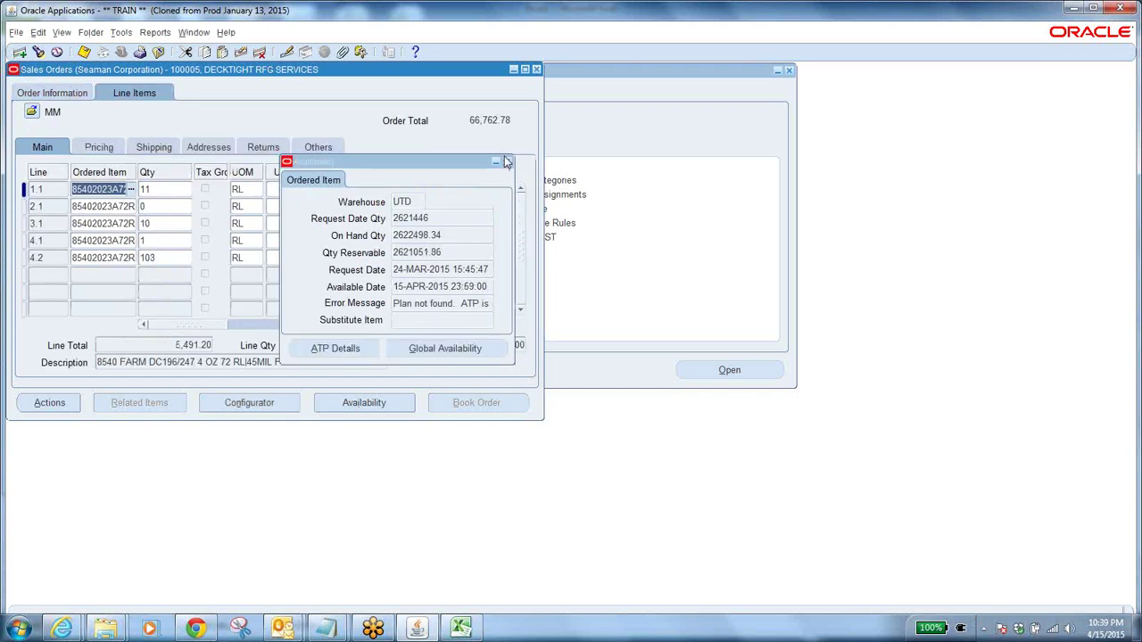
{"action": "left_click", "coordinate": [506, 162]}
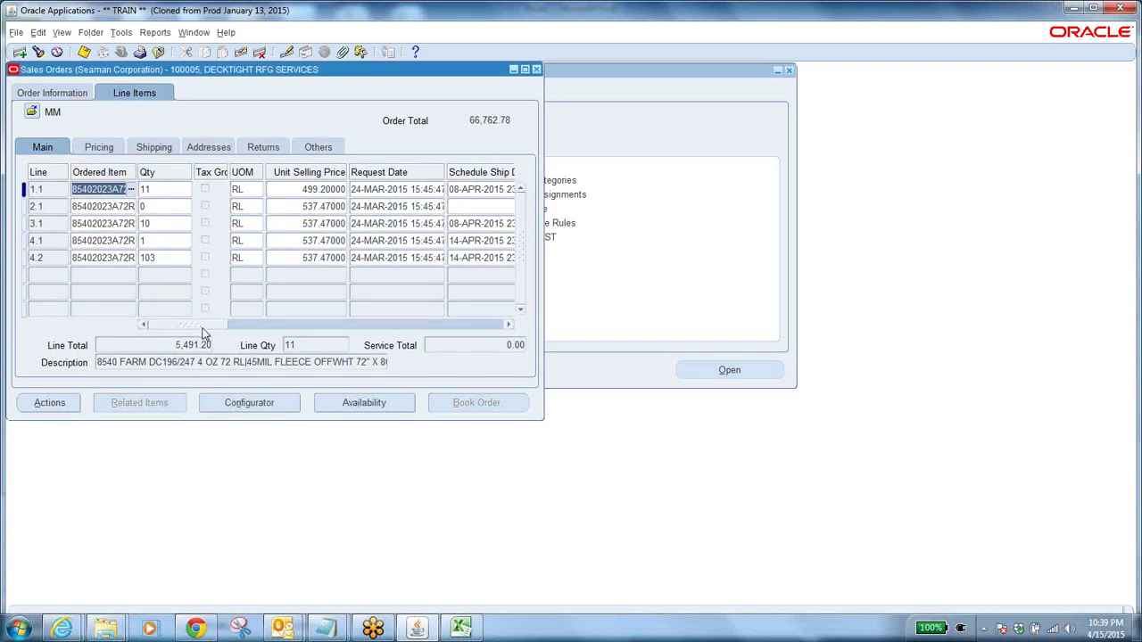
{"action": "left_click_drag", "start_coordinate": [202, 327], "coordinate": [247, 326]}
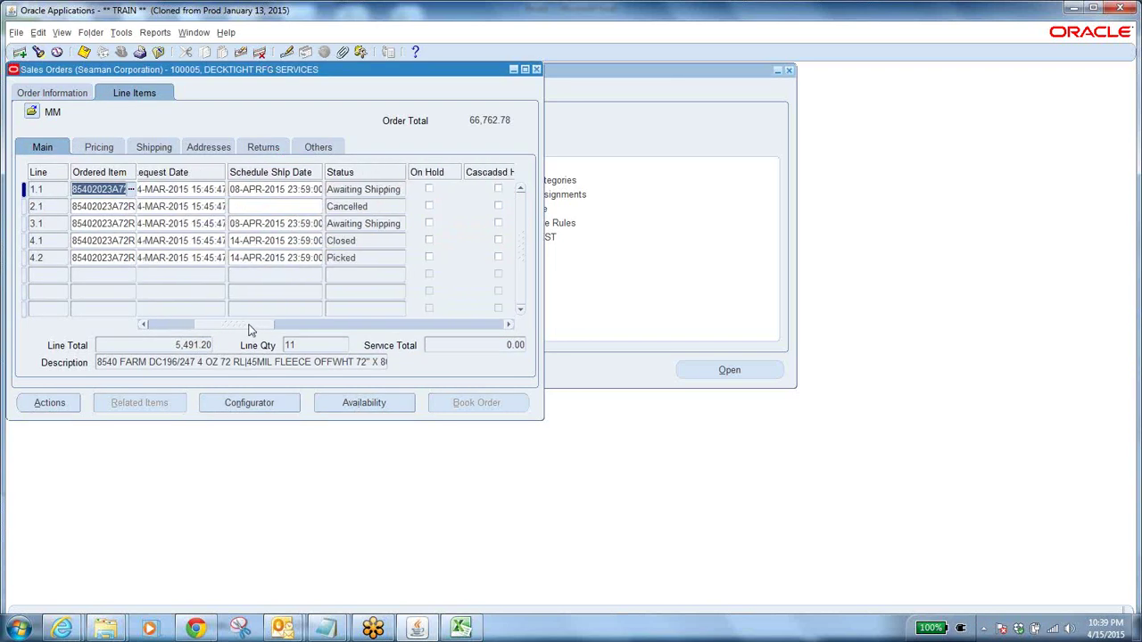
{"action": "left_click", "coordinate": [357, 241]}
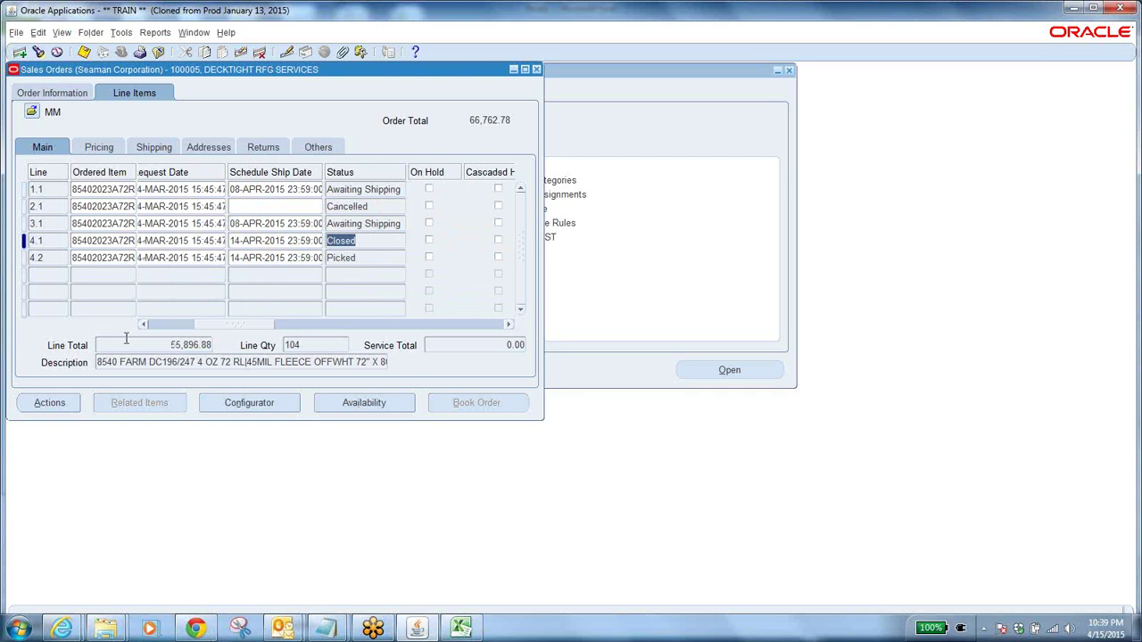
Open the invoice details for order line 4.1 from its invoices and credit memos information
{"action": "left_click", "coordinate": [104, 241]}
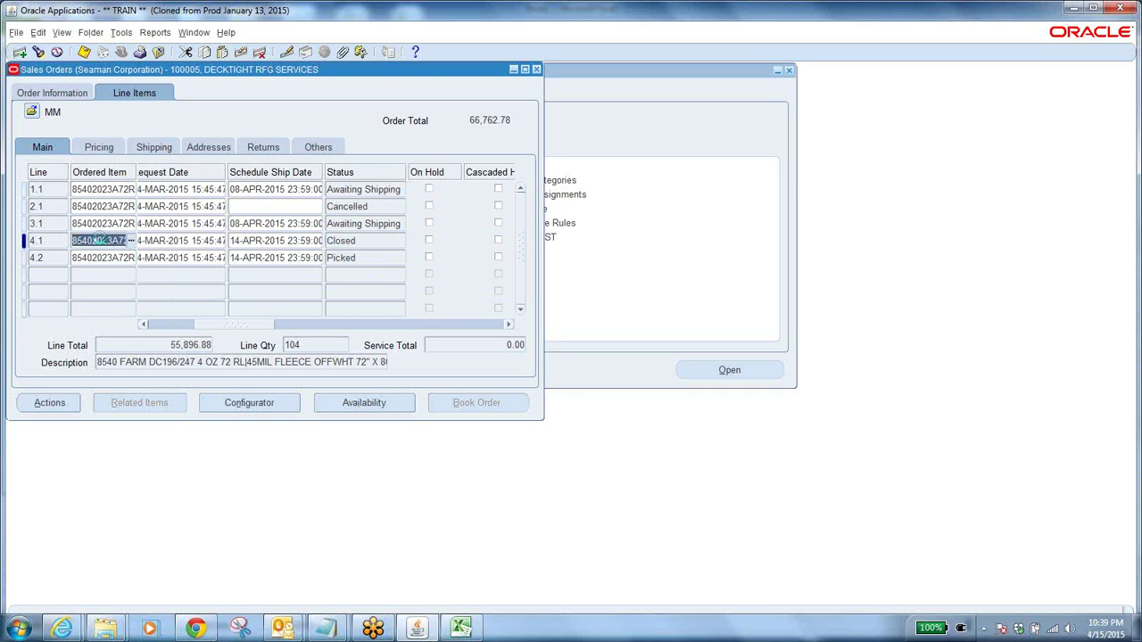
{"action": "right_click", "coordinate": [105, 241]}
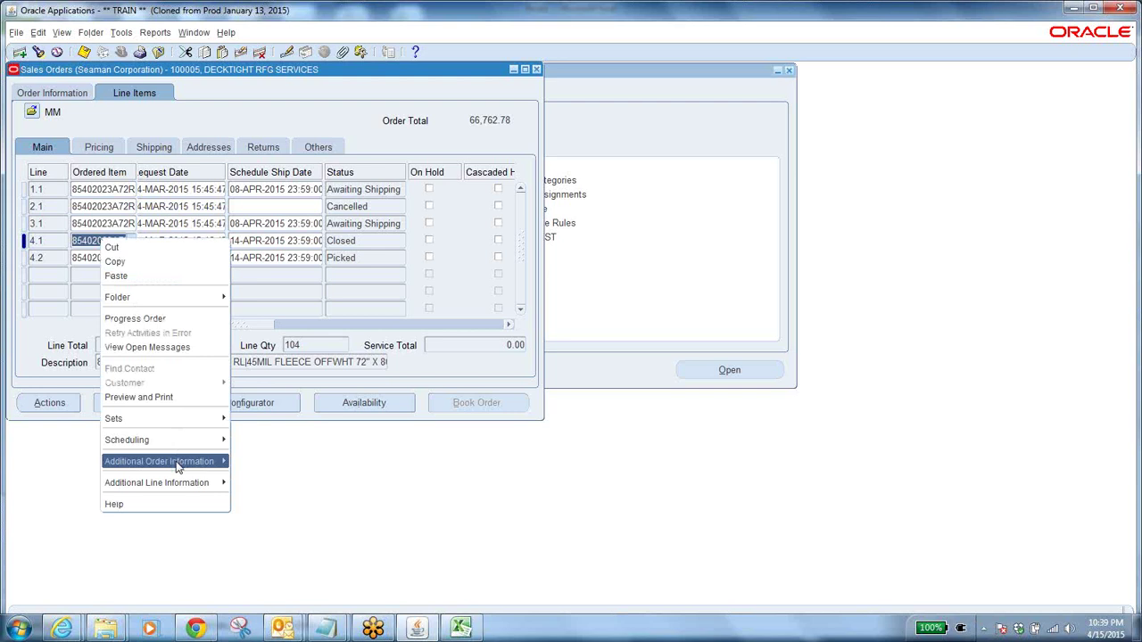
{"action": "mouse_move", "coordinate": [179, 484]}
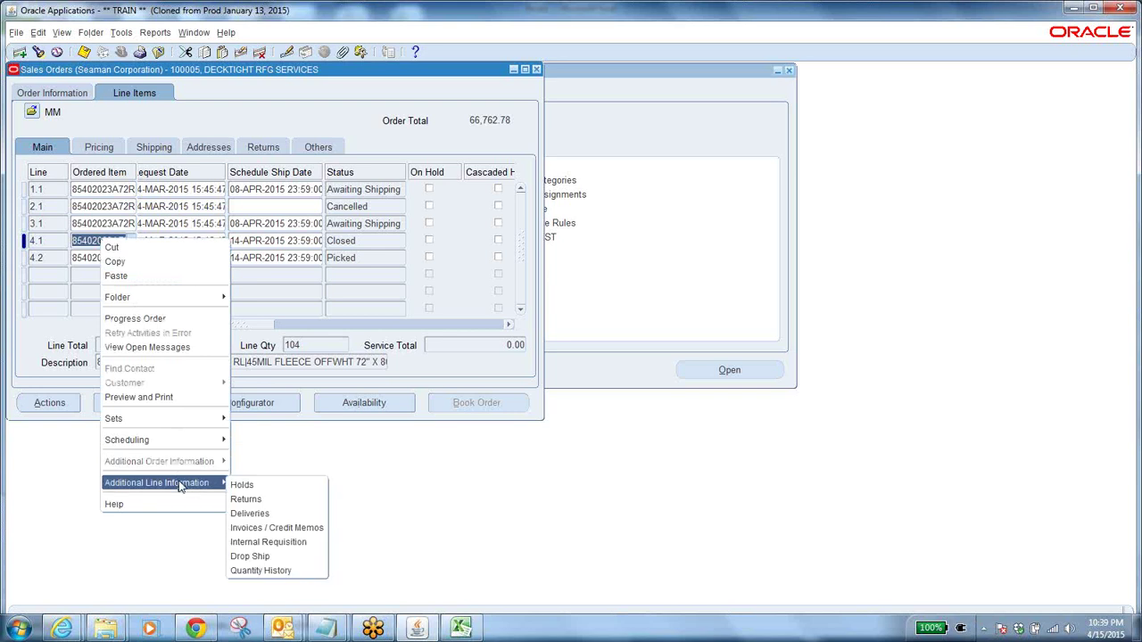
{"action": "left_click", "coordinate": [259, 529]}
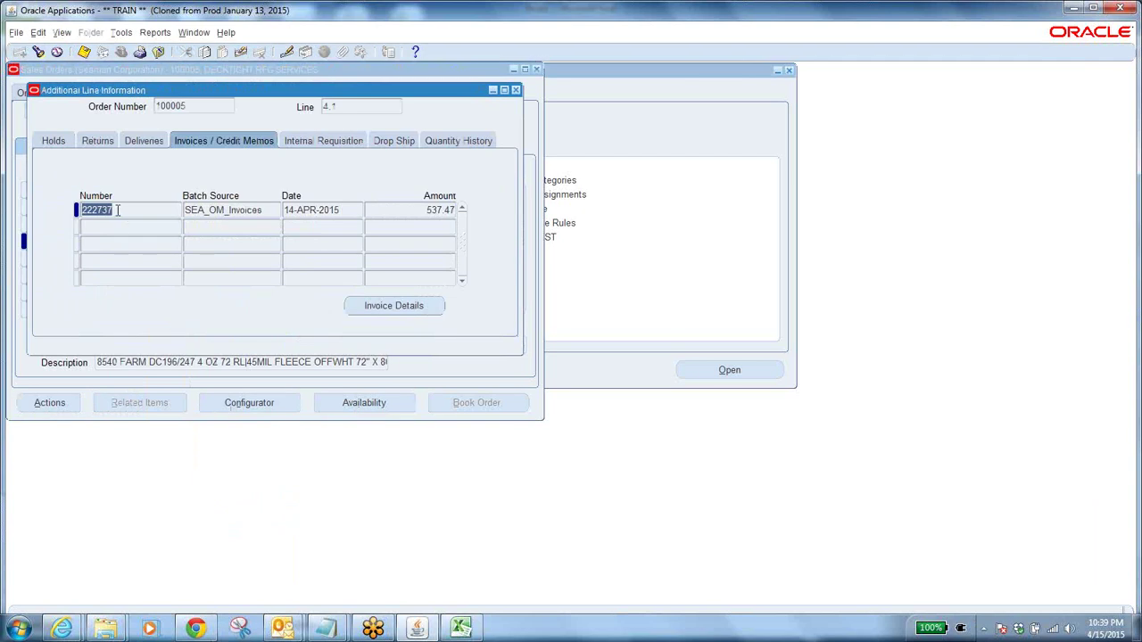
{"action": "left_click", "coordinate": [117, 210]}
{"action": "left_click_drag", "start_coordinate": [117, 210], "coordinate": [35, 212]}
{"action": "left_click", "coordinate": [418, 308]}
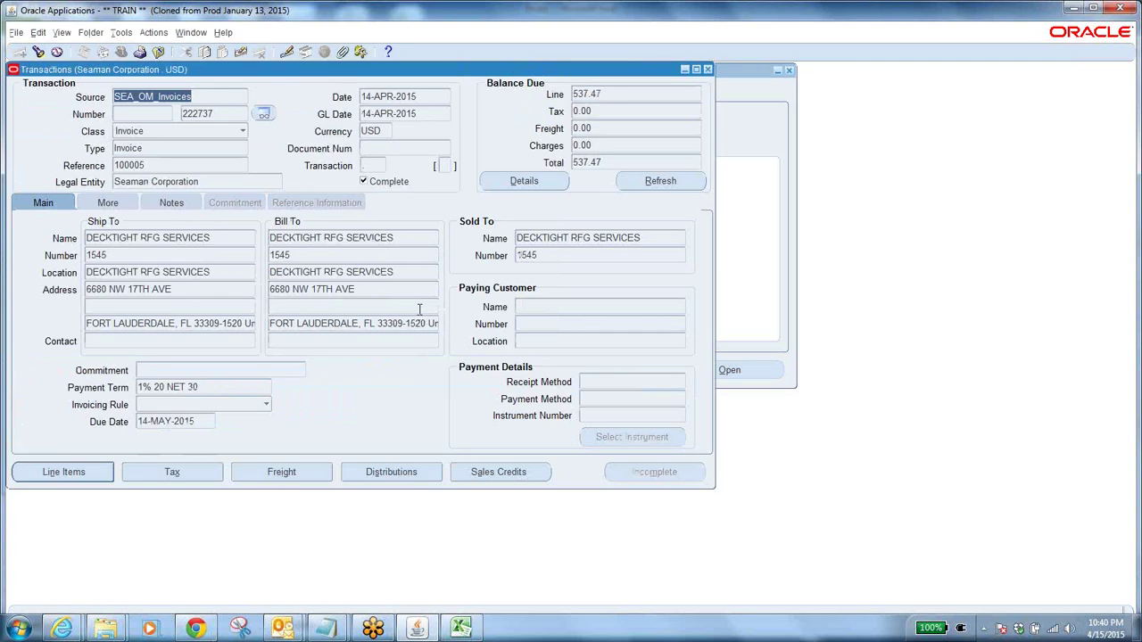
Examine the invoice header's transaction number, sales order reference, ship-to, bill-to and sold-to customers, and payment term
{"action": "left_click", "coordinate": [220, 113]}
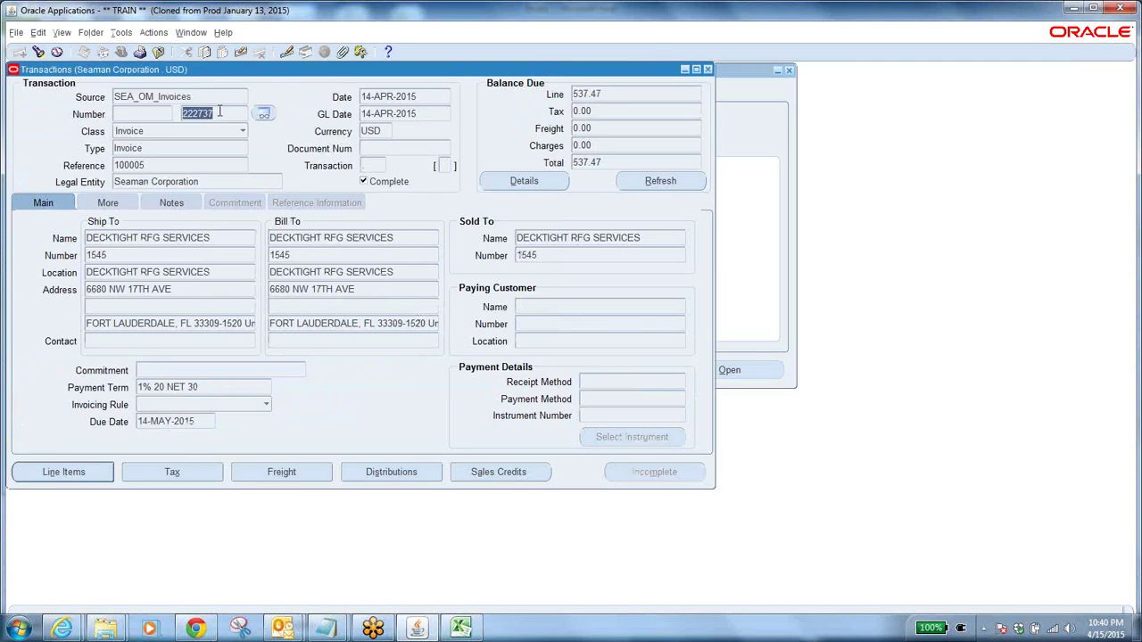
{"action": "left_click", "coordinate": [155, 165]}
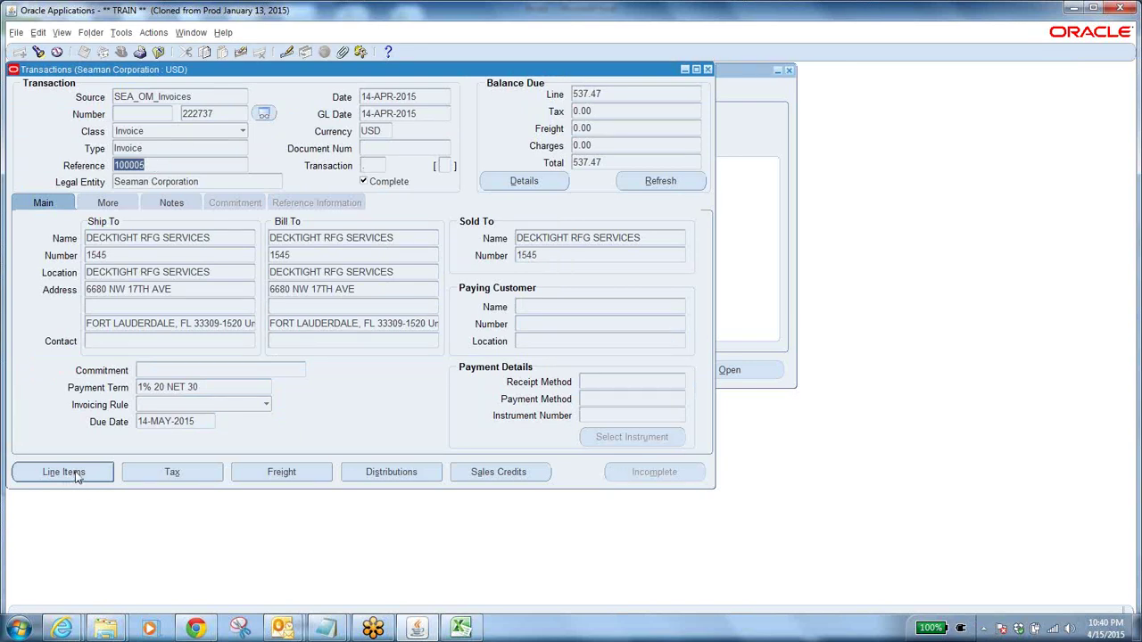
{"action": "left_click", "coordinate": [228, 232]}
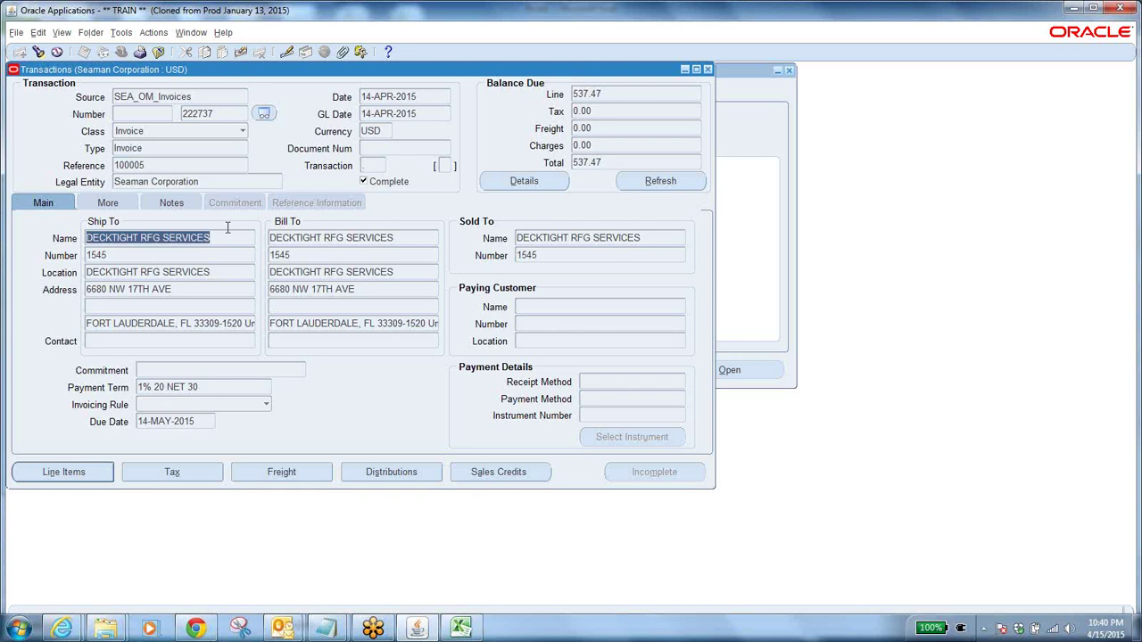
{"action": "left_click", "coordinate": [345, 239]}
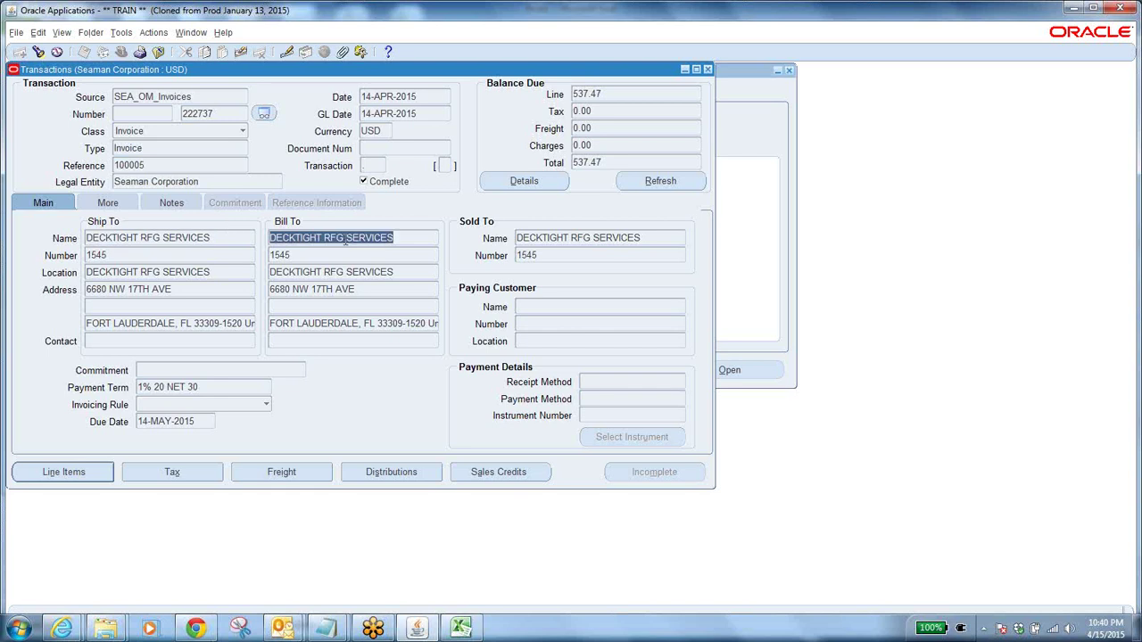
{"action": "left_click", "coordinate": [634, 237]}
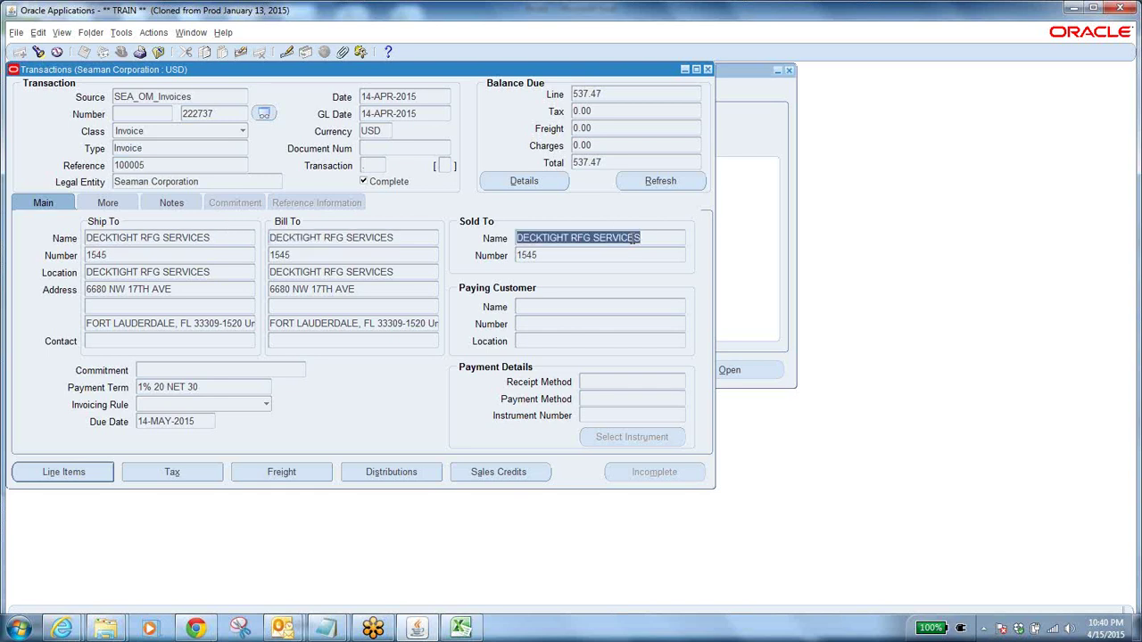
{"action": "left_click", "coordinate": [339, 238]}
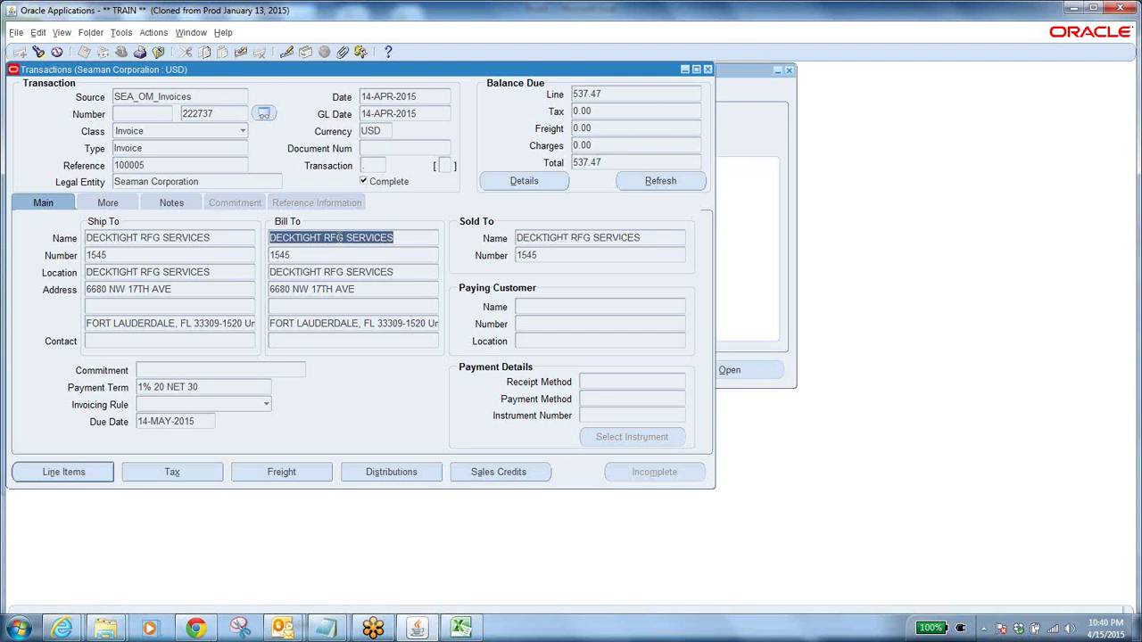
{"action": "left_click", "coordinate": [218, 237]}
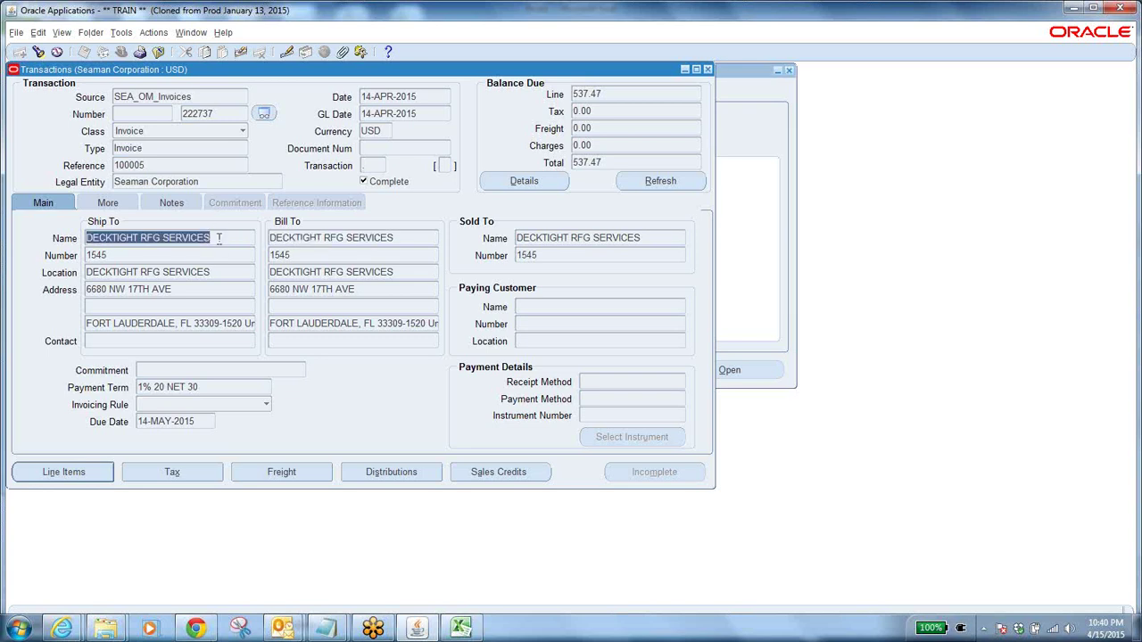
{"action": "left_click", "coordinate": [218, 389]}
Open the invoice's line items and examine the item, unit of measure, quantity and unit price
{"action": "left_click", "coordinate": [84, 473]}
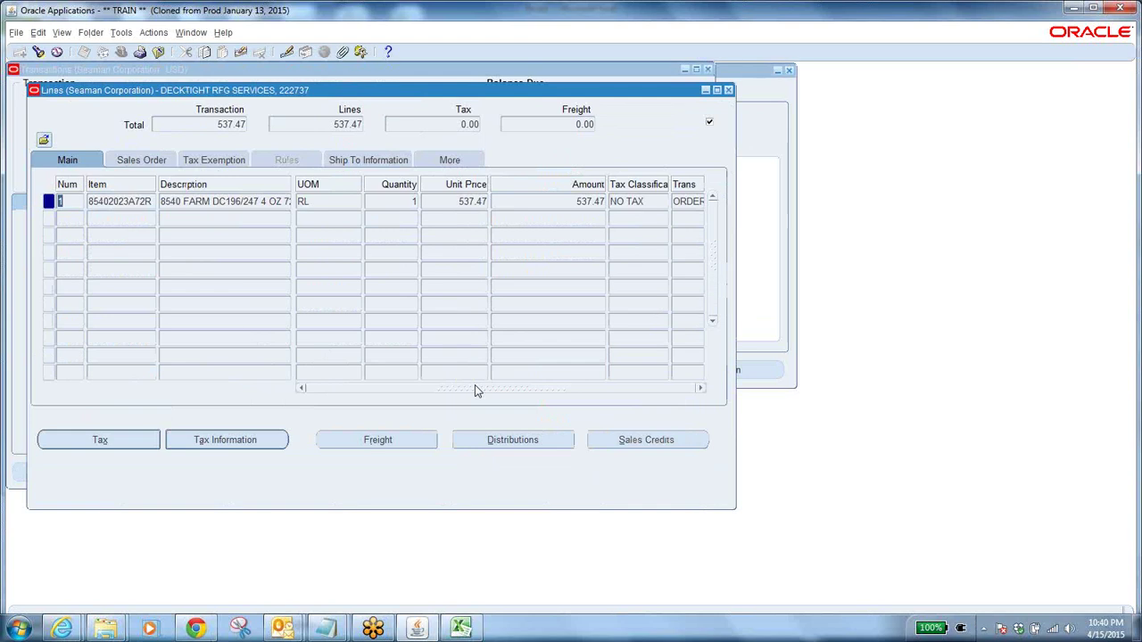
{"action": "left_click", "coordinate": [148, 203]}
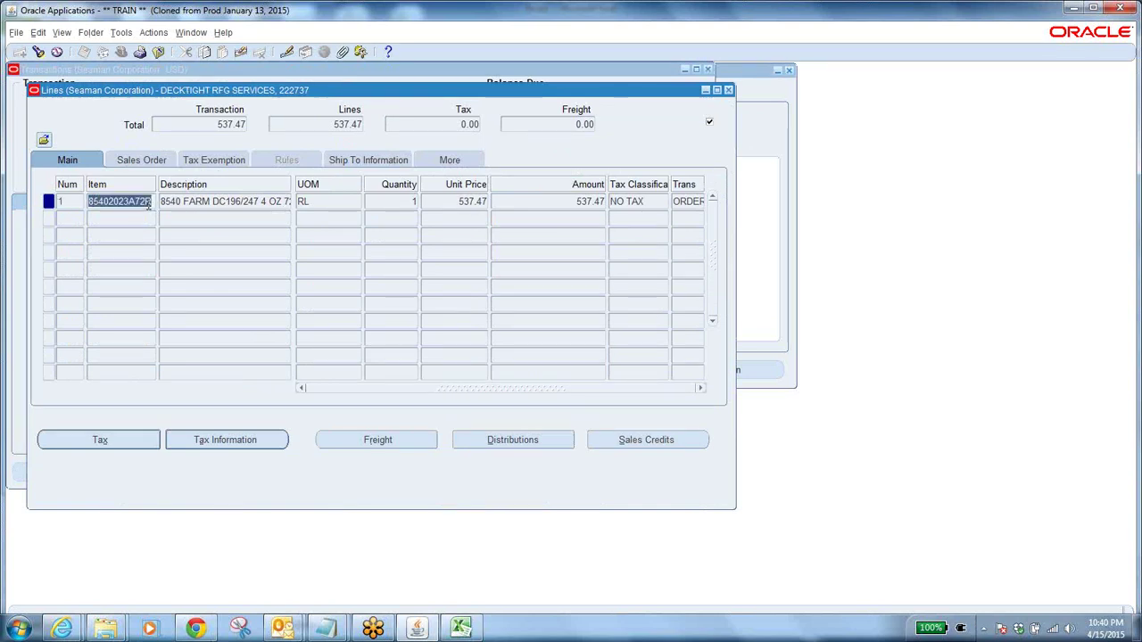
{"action": "left_click", "coordinate": [319, 202]}
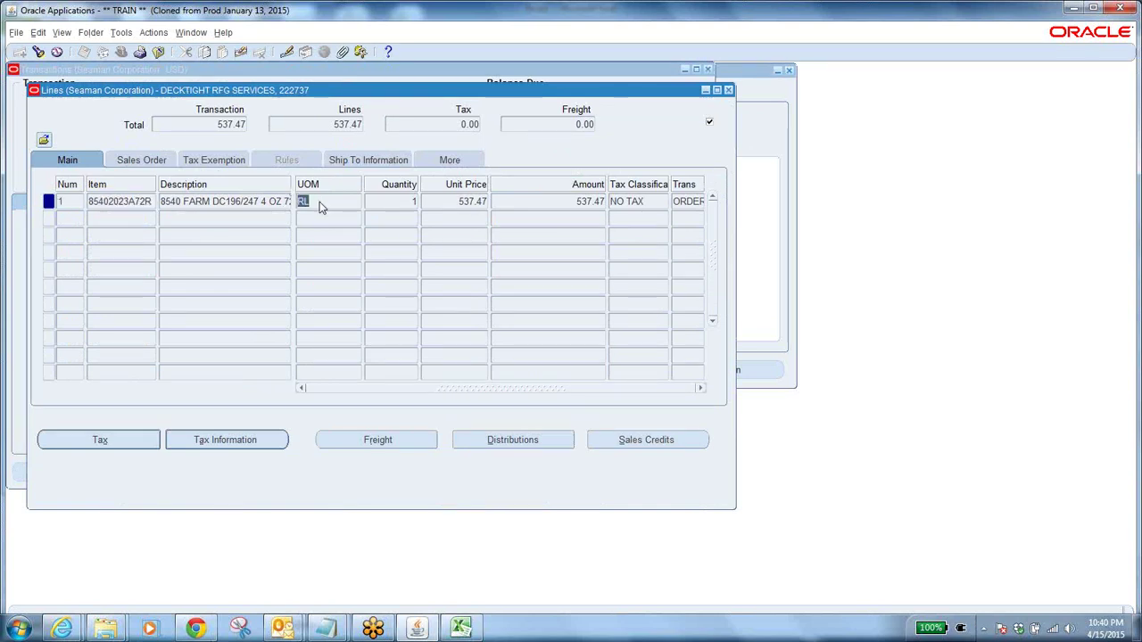
{"action": "left_click", "coordinate": [465, 203]}
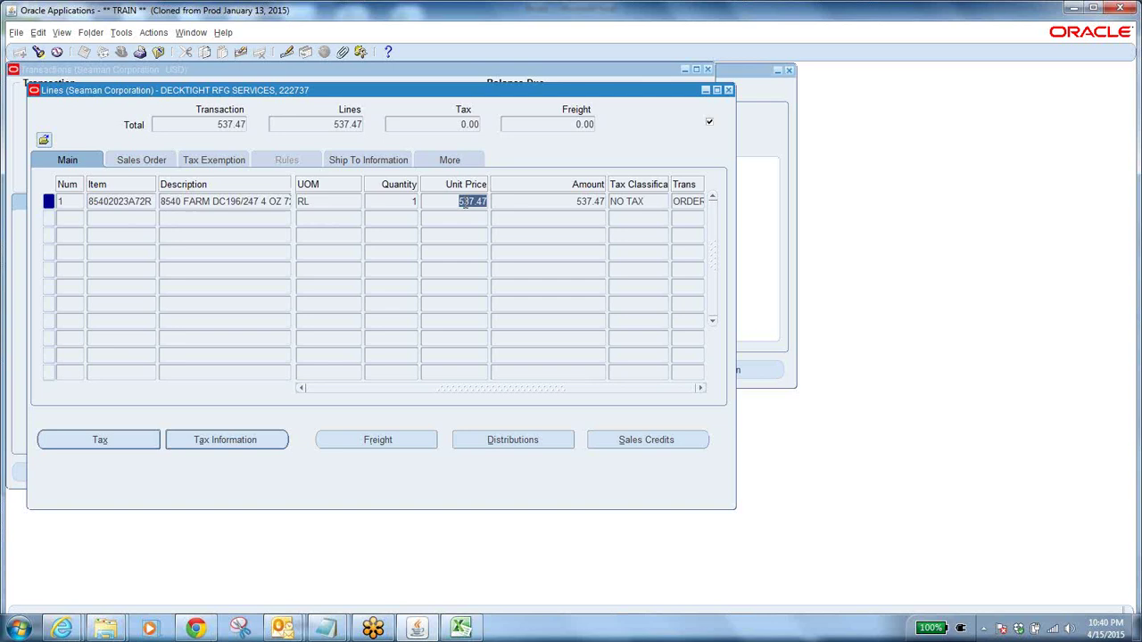
{"action": "left_click", "coordinate": [456, 201]}
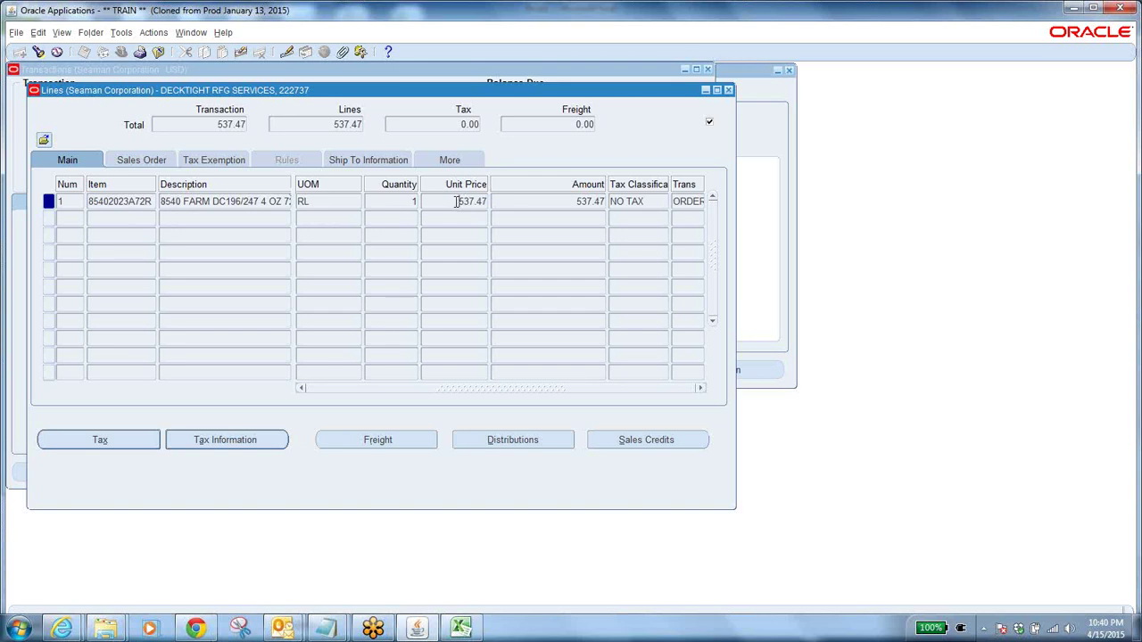
{"action": "left_click", "coordinate": [412, 201]}
{"action": "left_click", "coordinate": [461, 203]}
{"action": "left_click", "coordinate": [465, 200]}
Open the invoice line's accounting distributions and check the account class of its GL account
{"action": "left_click", "coordinate": [497, 441]}
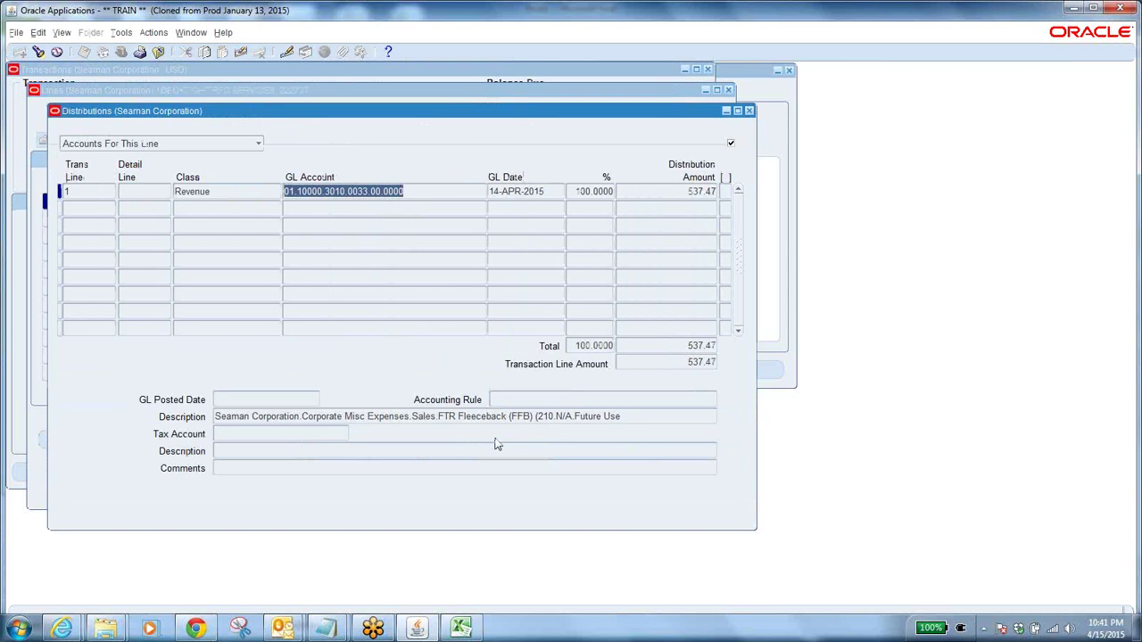
{"action": "left_click", "coordinate": [229, 192]}
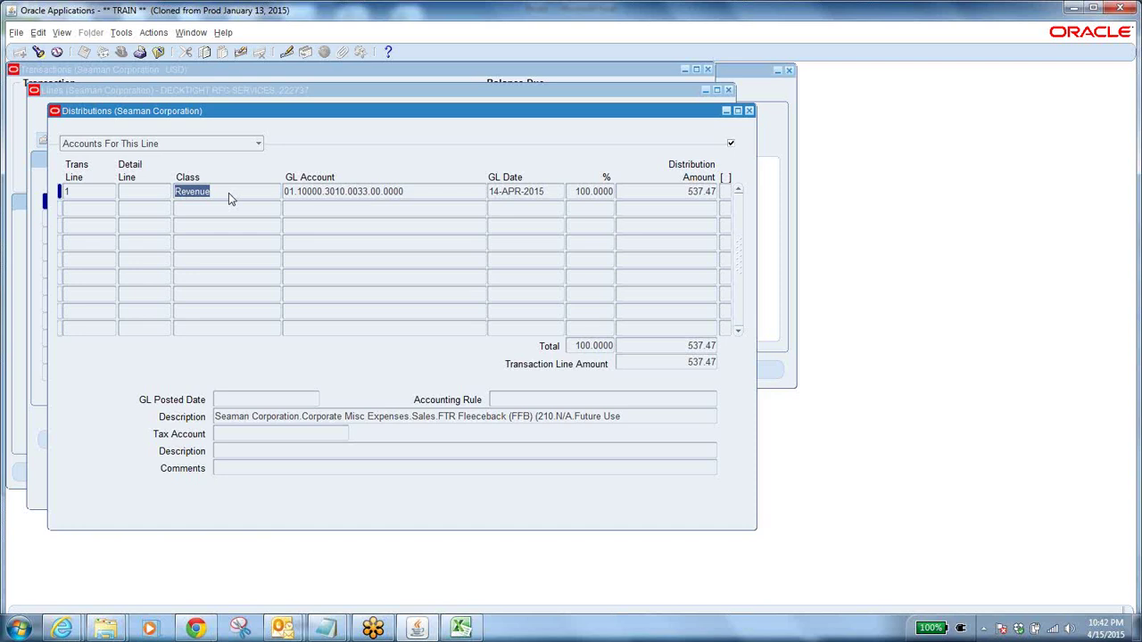
Open the revenue distribution's GL account segments and examine the company, department, account and product class
{"action": "left_click", "coordinate": [424, 193]}
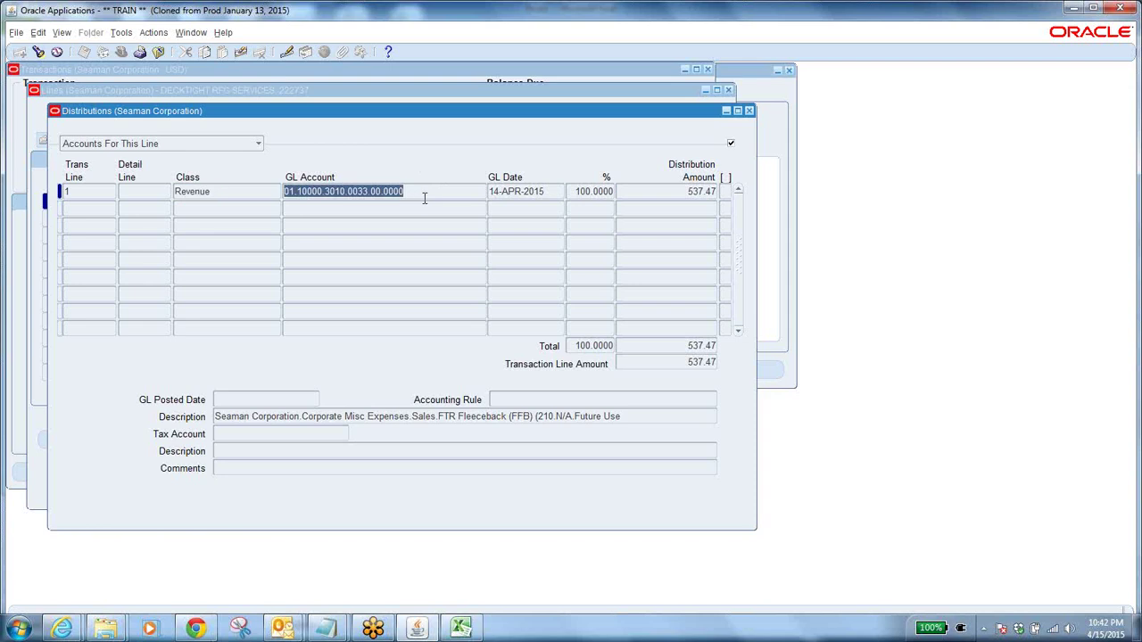
{"action": "double_click", "coordinate": [425, 198]}
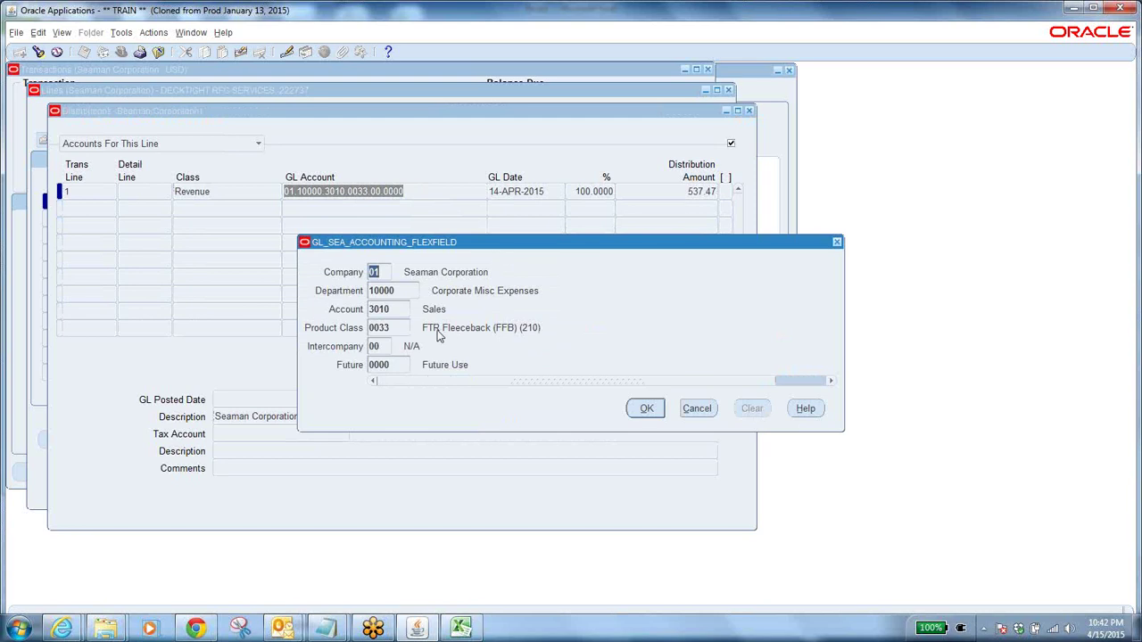
{"action": "double_click", "coordinate": [391, 309]}
{"action": "double_click", "coordinate": [391, 329]}
{"action": "double_click", "coordinate": [414, 292]}
{"action": "double_click", "coordinate": [385, 272]}
{"action": "double_click", "coordinate": [398, 328]}
{"action": "left_click", "coordinate": [391, 327]}
{"action": "left_click_drag", "start_coordinate": [391, 327], "coordinate": [347, 332]}
{"action": "left_click", "coordinate": [397, 328]}
{"action": "left_click", "coordinate": [696, 408]}
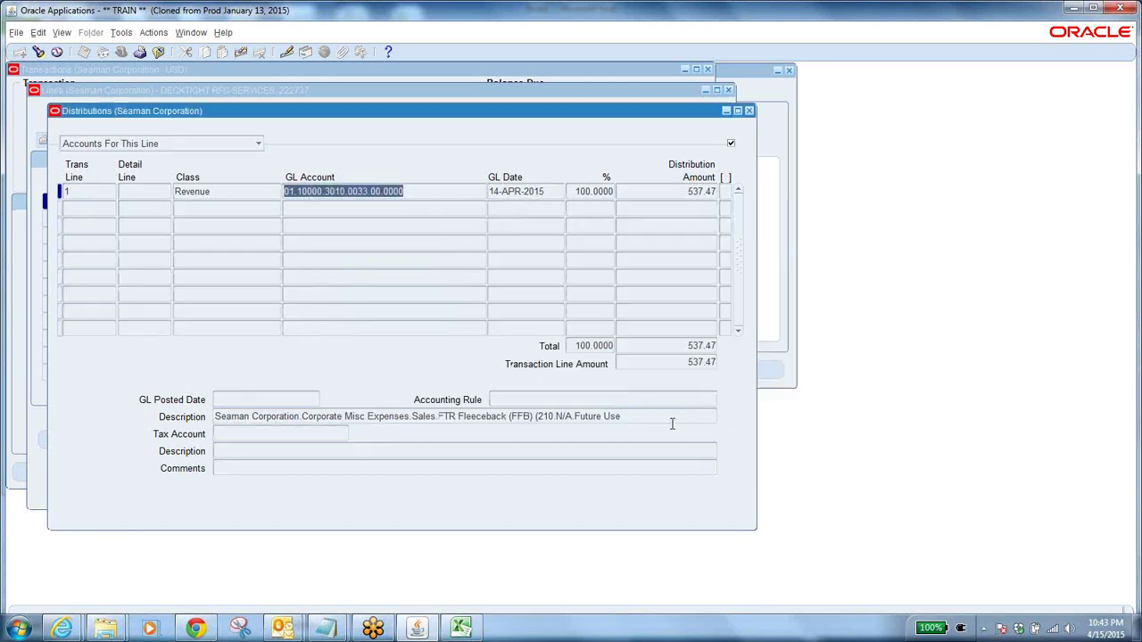
Switch to Excel and fill in the Invoice row with Revenew/Sales as the debit and Receivables as the credit
{"action": "left_click", "coordinate": [462, 628]}
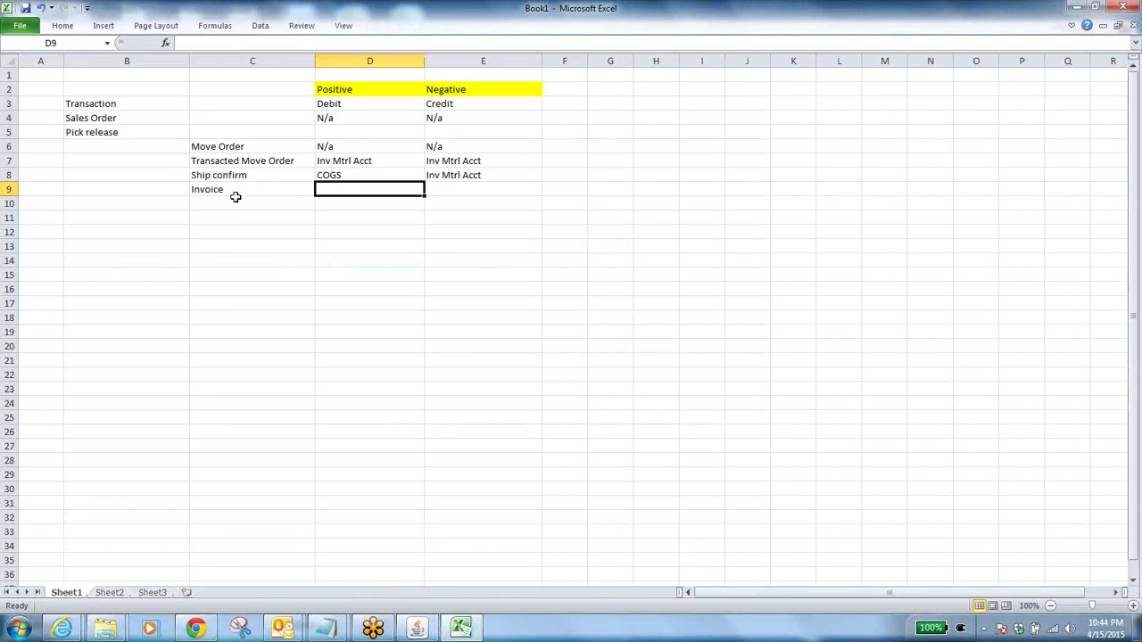
{"action": "left_click", "coordinate": [230, 203]}
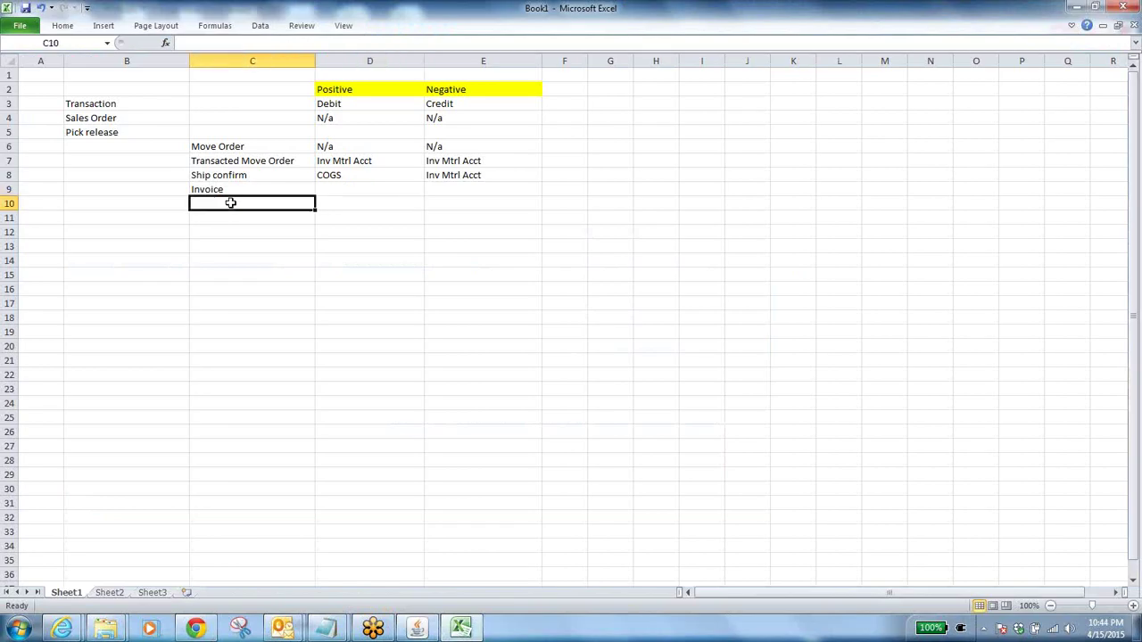
{"action": "left_click", "coordinate": [329, 192]}
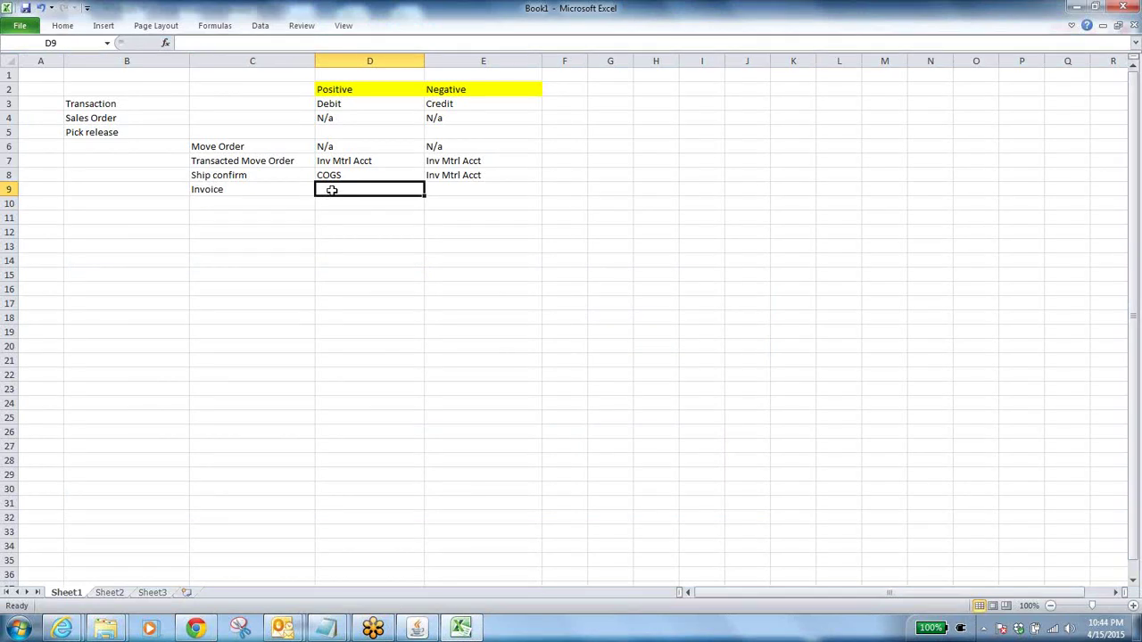
{"action": "type", "text": "Rev"}
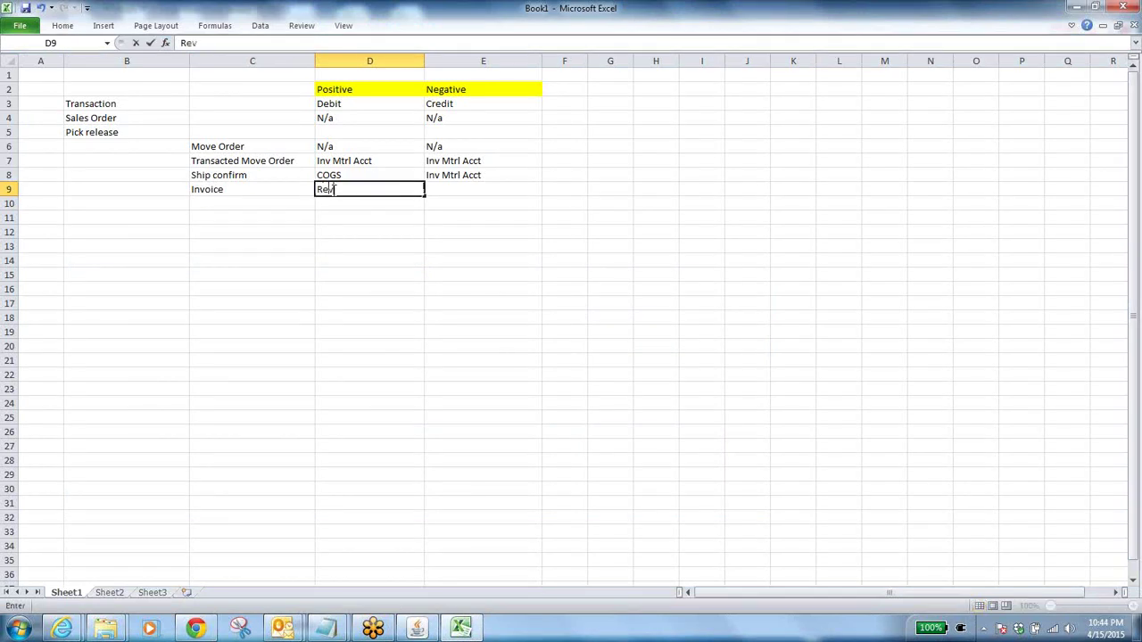
{"action": "type", "text": "enew/Sales"}
{"action": "left_click", "coordinate": [452, 186]}
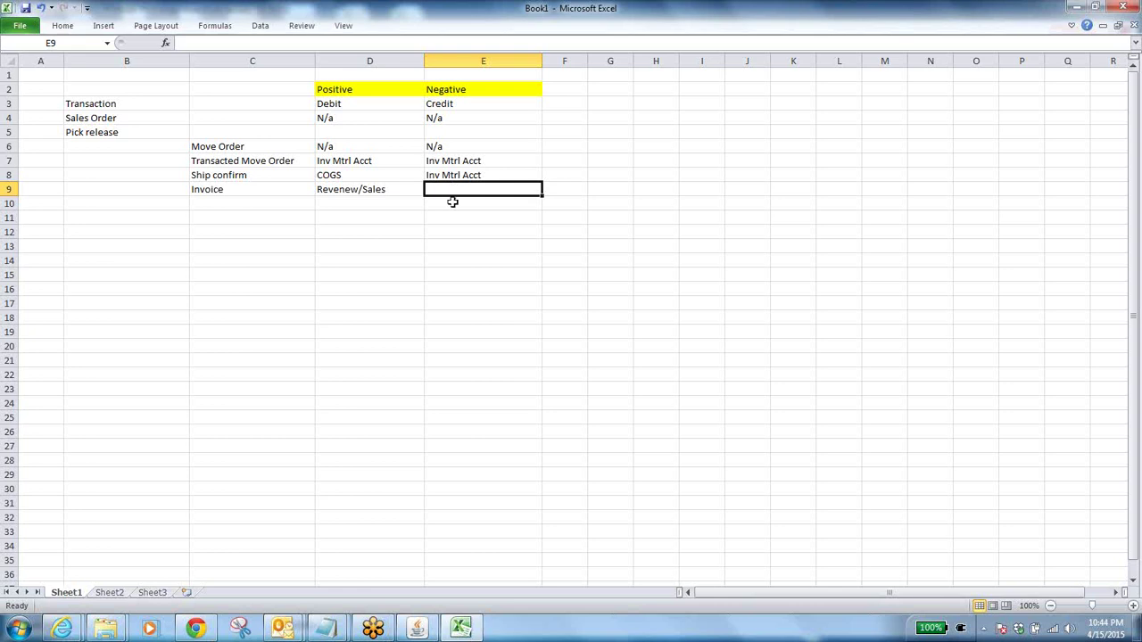
{"action": "type", "text": "Re"}
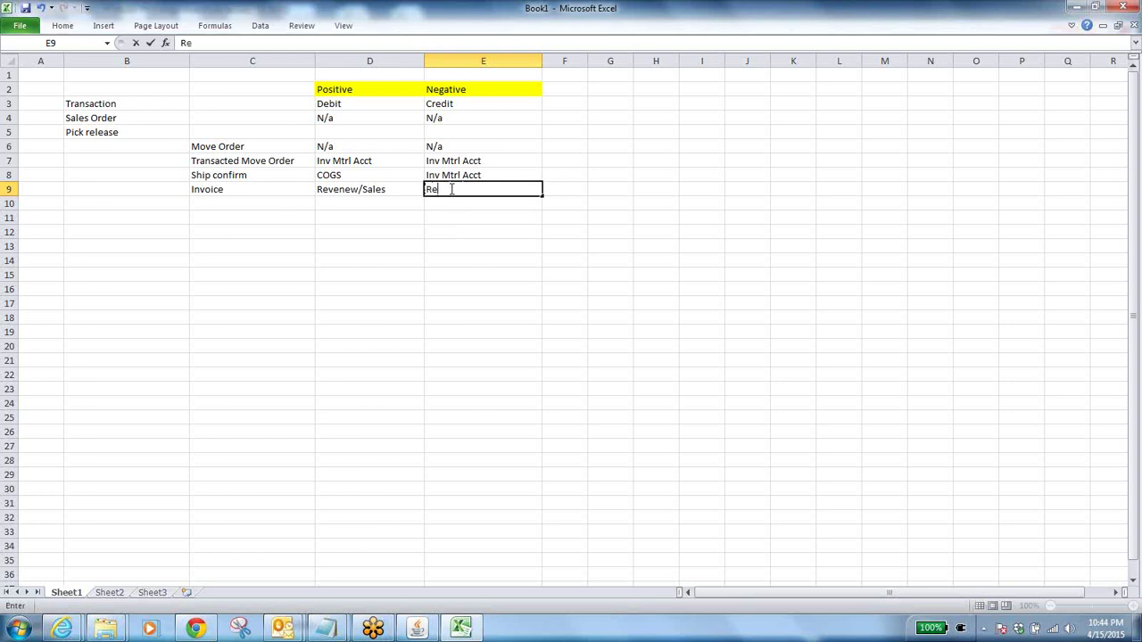
{"action": "type", "text": "ceivables"}
{"action": "key", "text": "Return"}
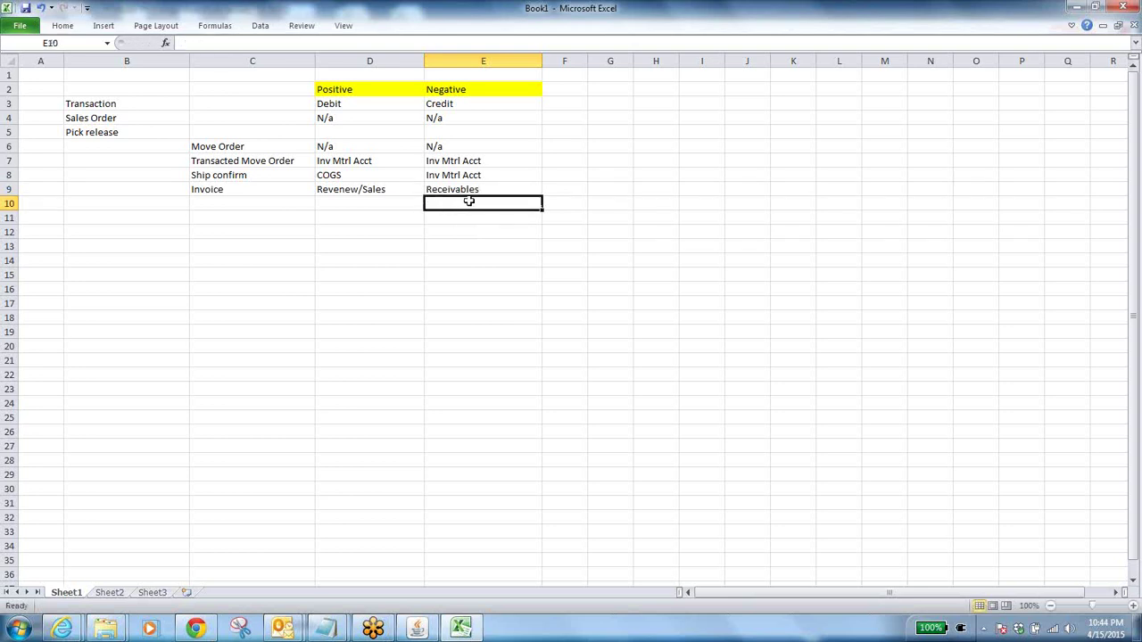
{"action": "left_click", "coordinate": [499, 189]}
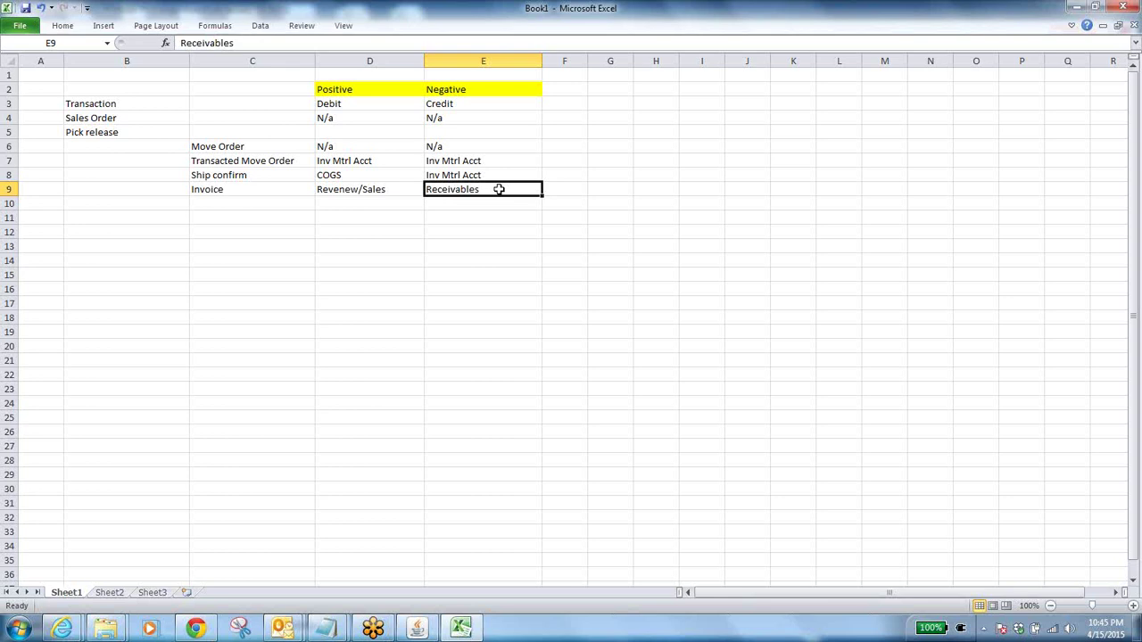
{"action": "left_click", "coordinate": [273, 191]}
{"action": "left_click", "coordinate": [396, 195]}
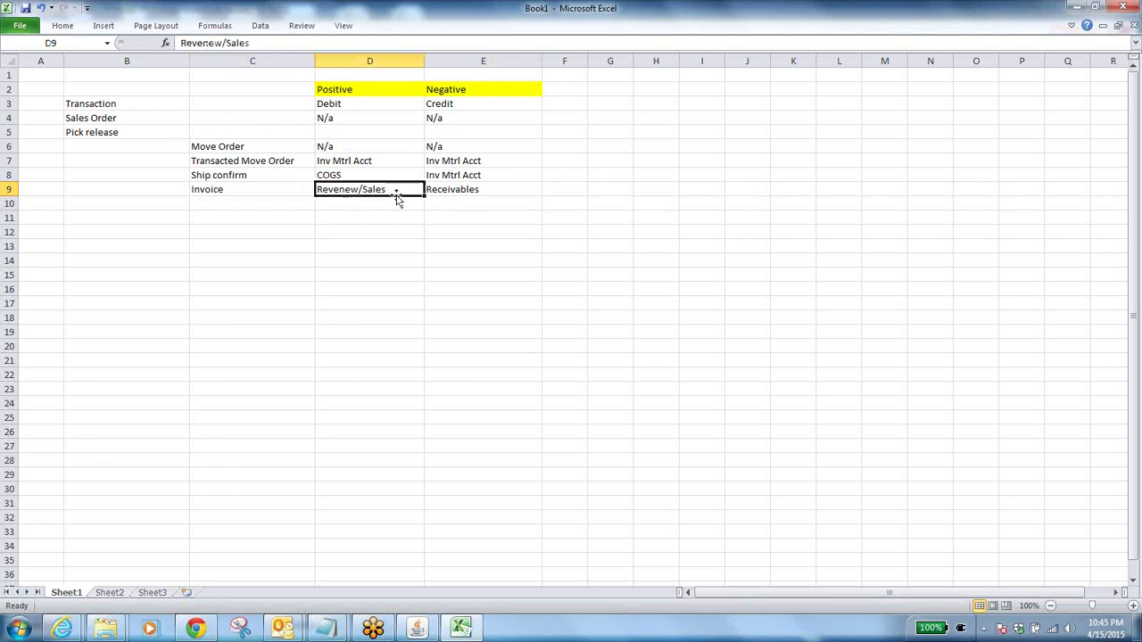
{"action": "left_click", "coordinate": [466, 190]}
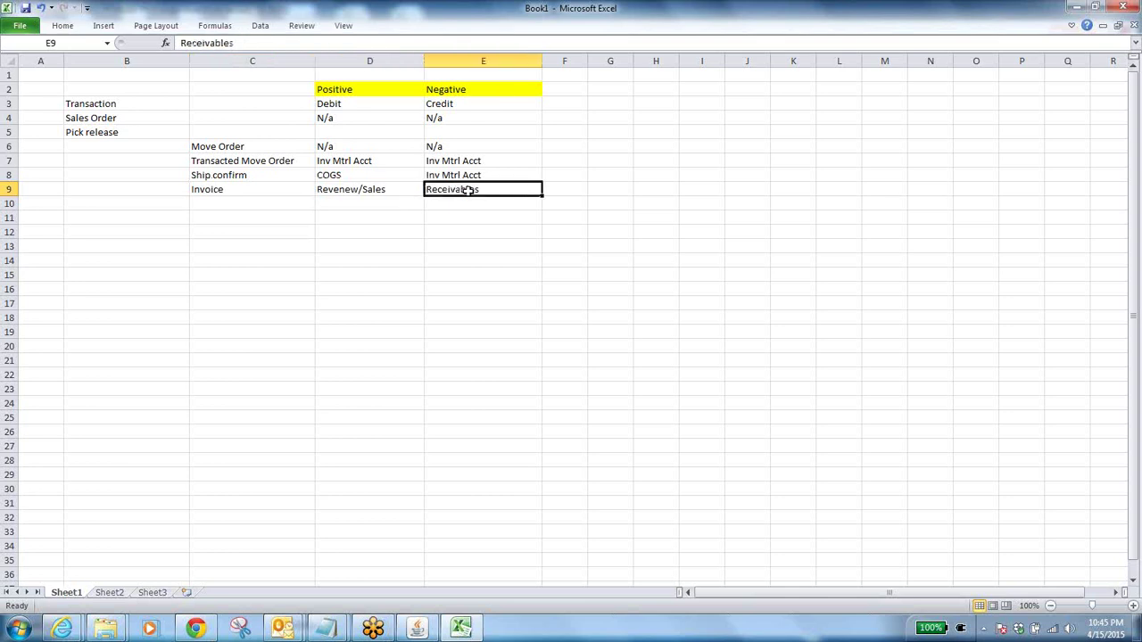
Add a Receipt row below Invoice with Receivables as the debit and "clearence..." as the credit
{"action": "left_click", "coordinate": [224, 206]}
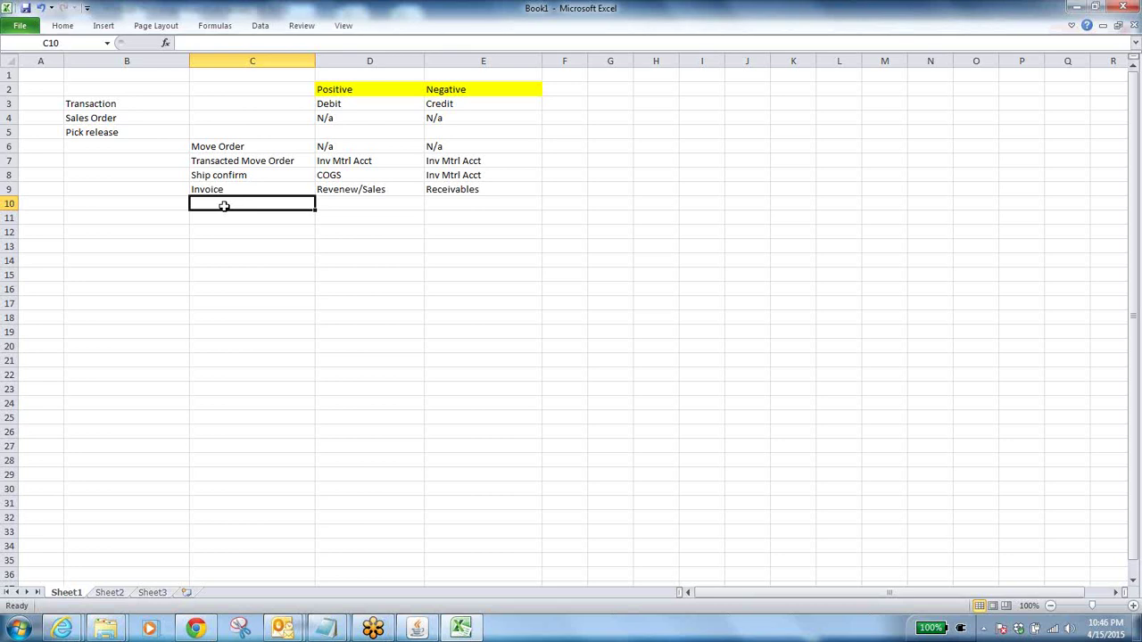
{"action": "type", "text": "Recep"}
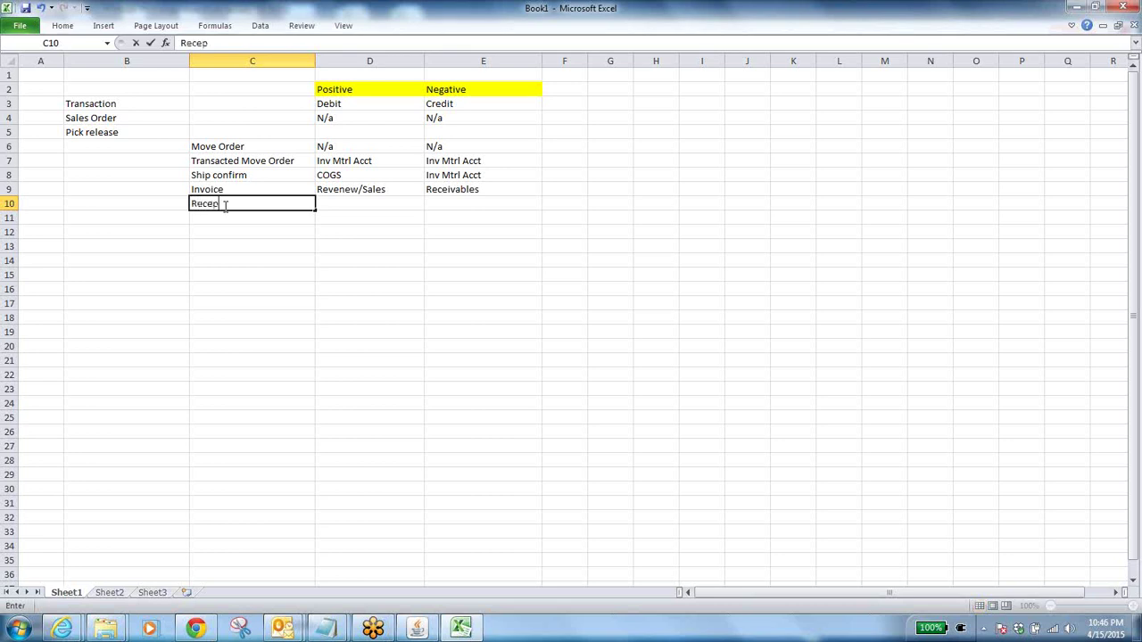
{"action": "key", "text": "BackSpace"}
{"action": "type", "text": "ipt"}
{"action": "left_click", "coordinate": [332, 204]}
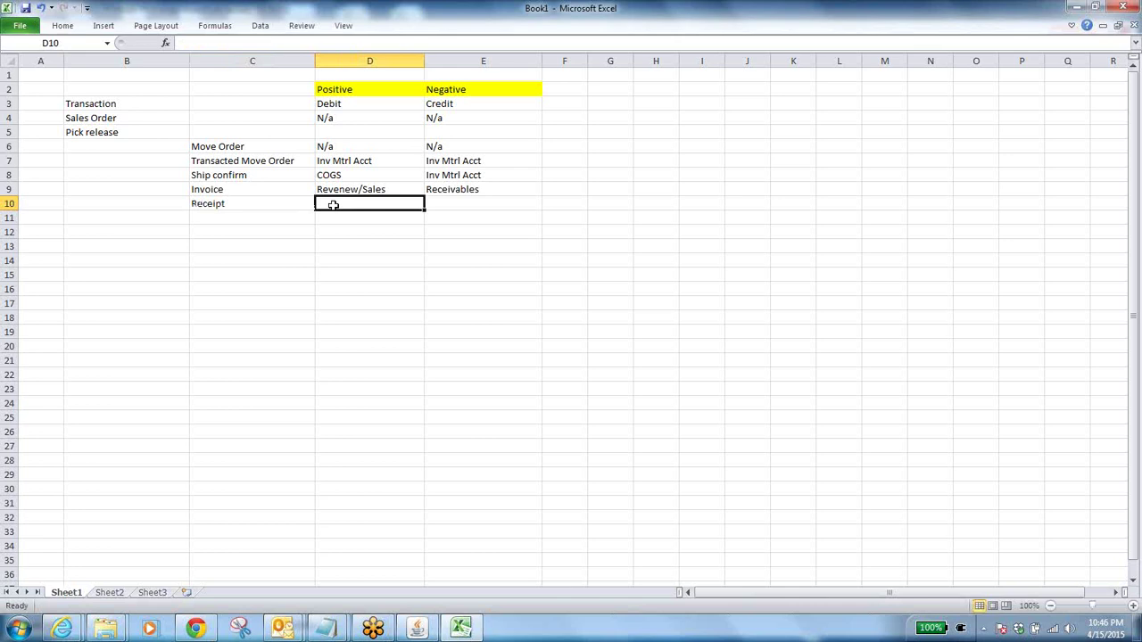
{"action": "left_click", "coordinate": [463, 189]}
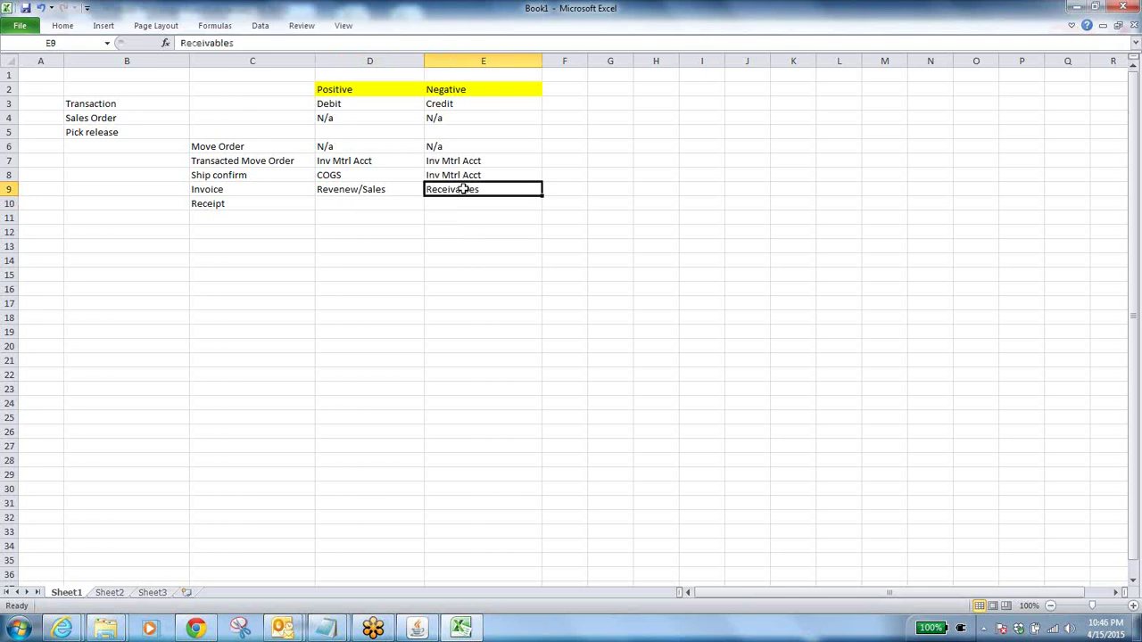
{"action": "left_click", "coordinate": [397, 203]}
{"action": "type", "text": "Rec"}
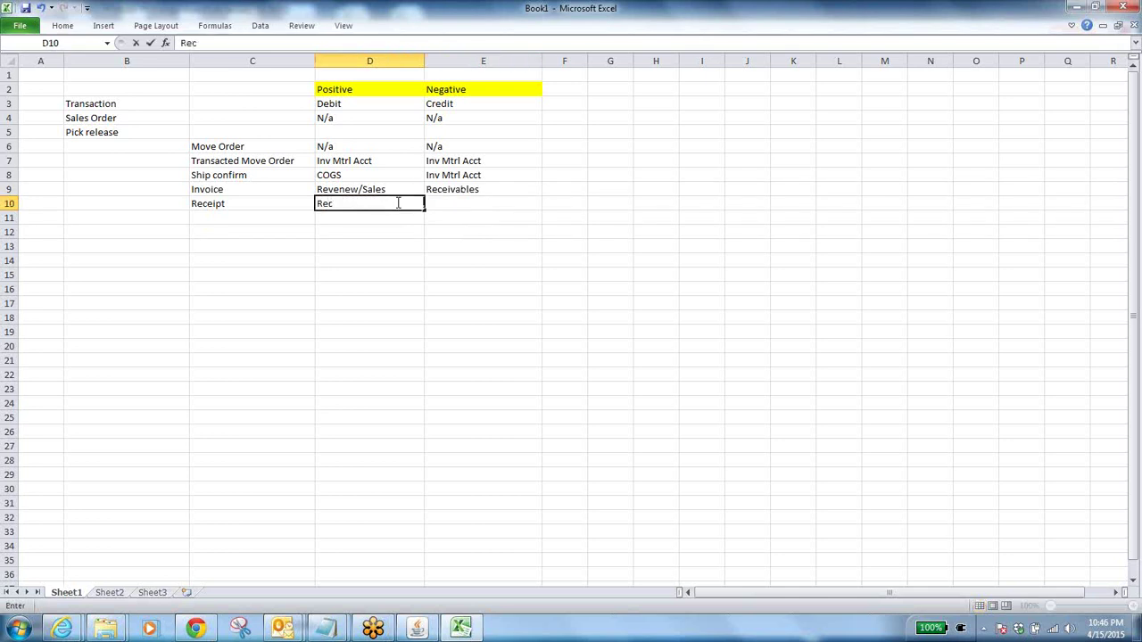
{"action": "type", "text": "eive"}
{"action": "type", "text": "ables"}
{"action": "left_click", "coordinate": [443, 205]}
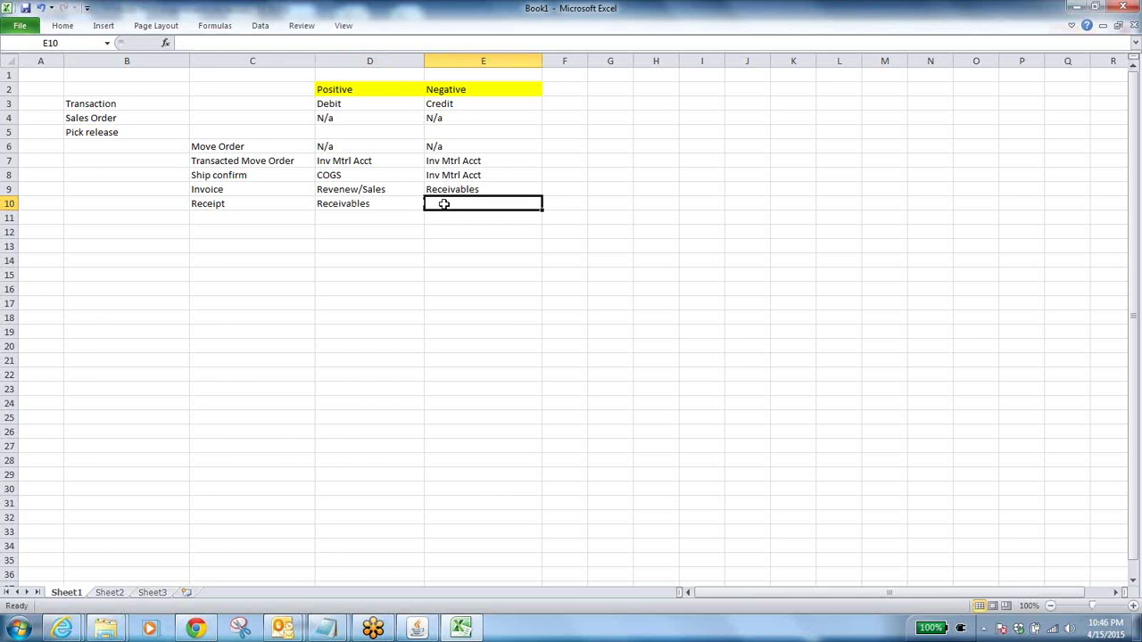
{"action": "type", "text": "clear"}
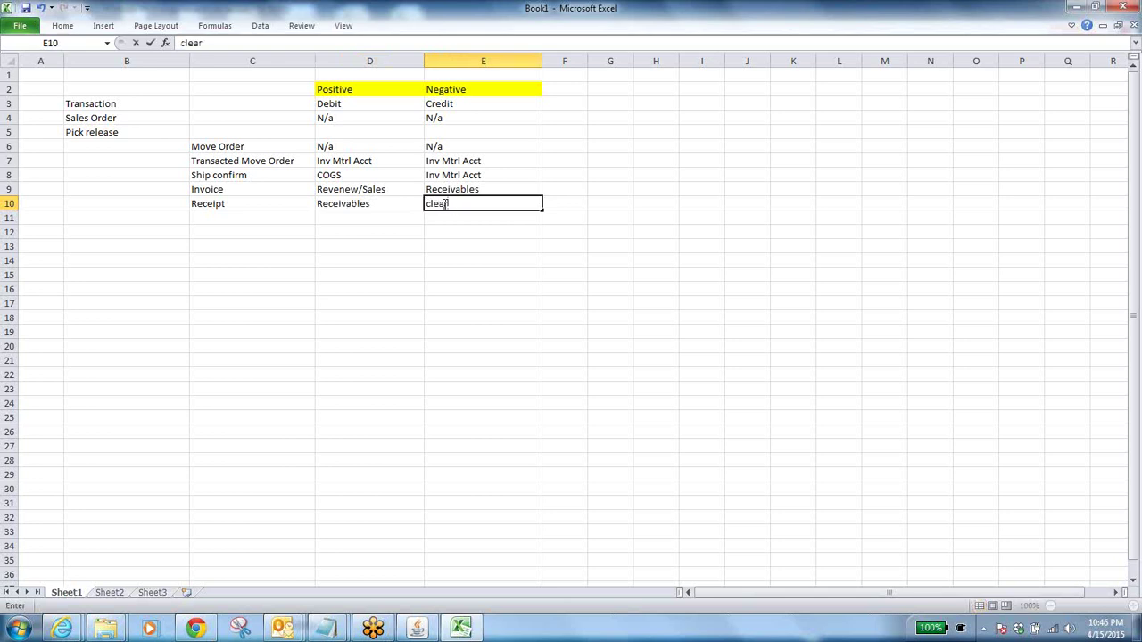
{"action": "type", "text": "ence..."}
{"action": "left_click", "coordinate": [396, 223]}
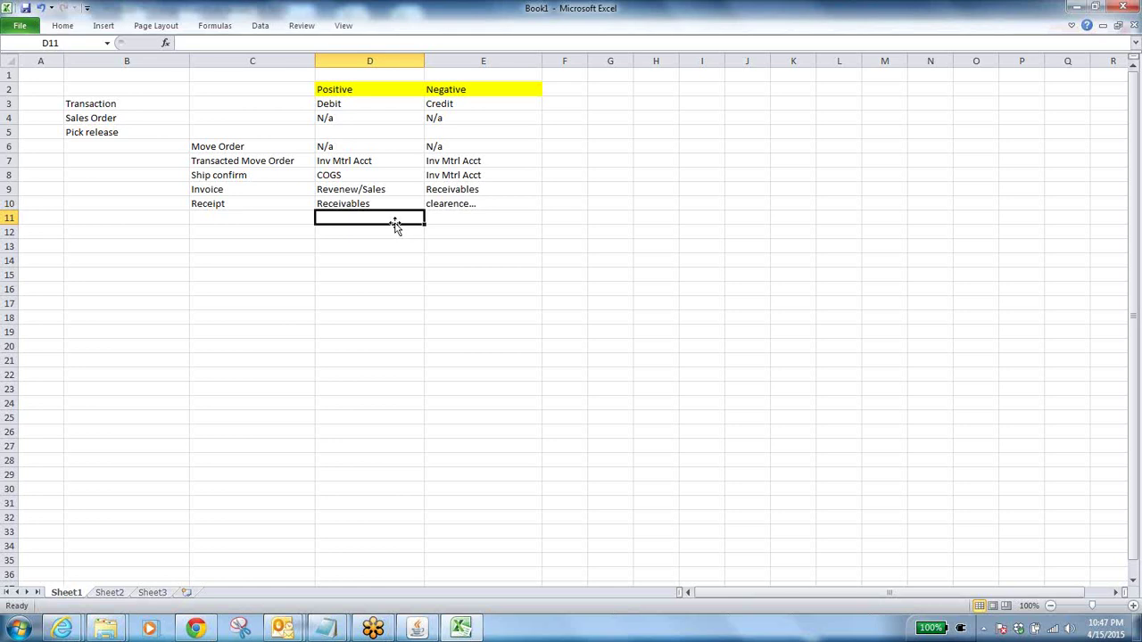
Switch to Oracle Applications, close the invoice and sales order windows, and collapse the navigator's function tree
{"action": "left_click", "coordinate": [432, 627]}
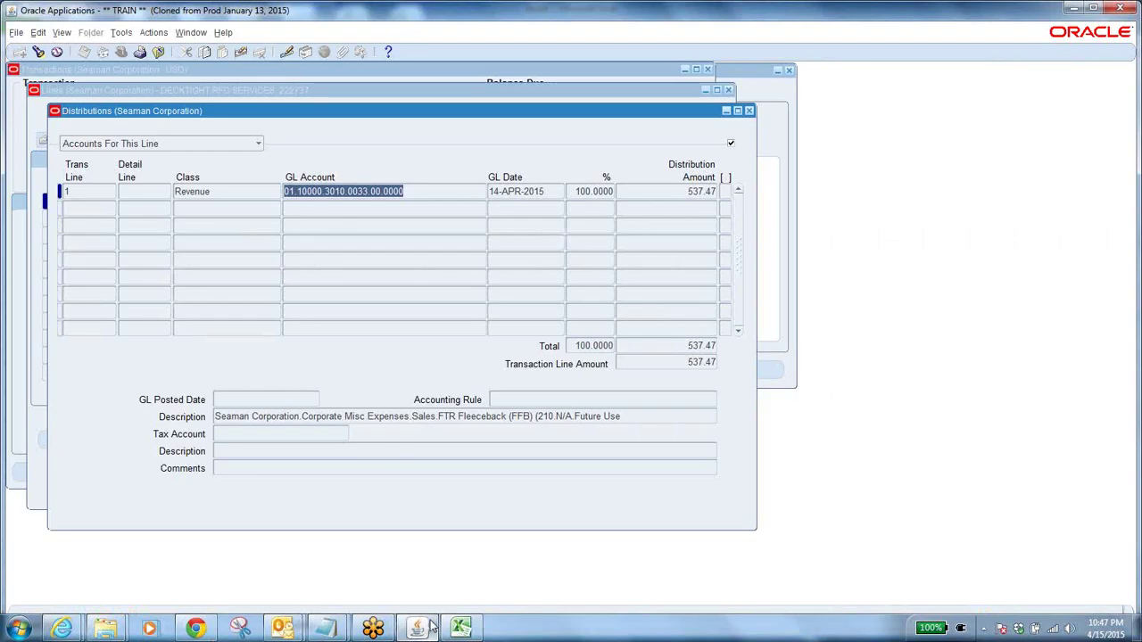
{"action": "left_click", "coordinate": [748, 111]}
{"action": "left_click", "coordinate": [728, 91]}
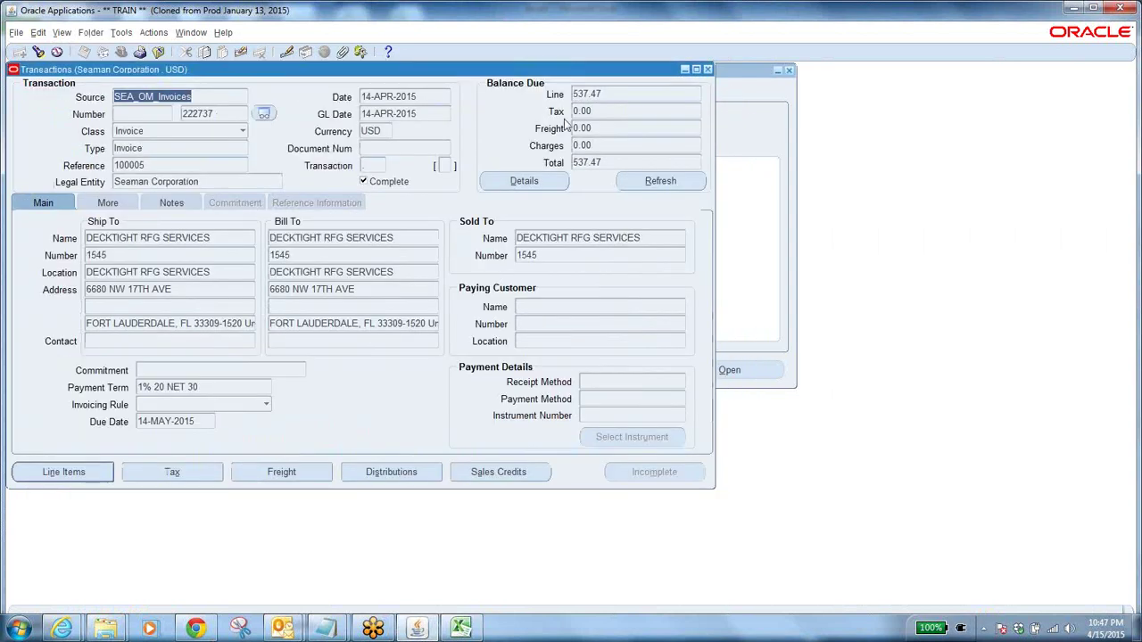
{"action": "left_click", "coordinate": [708, 69]}
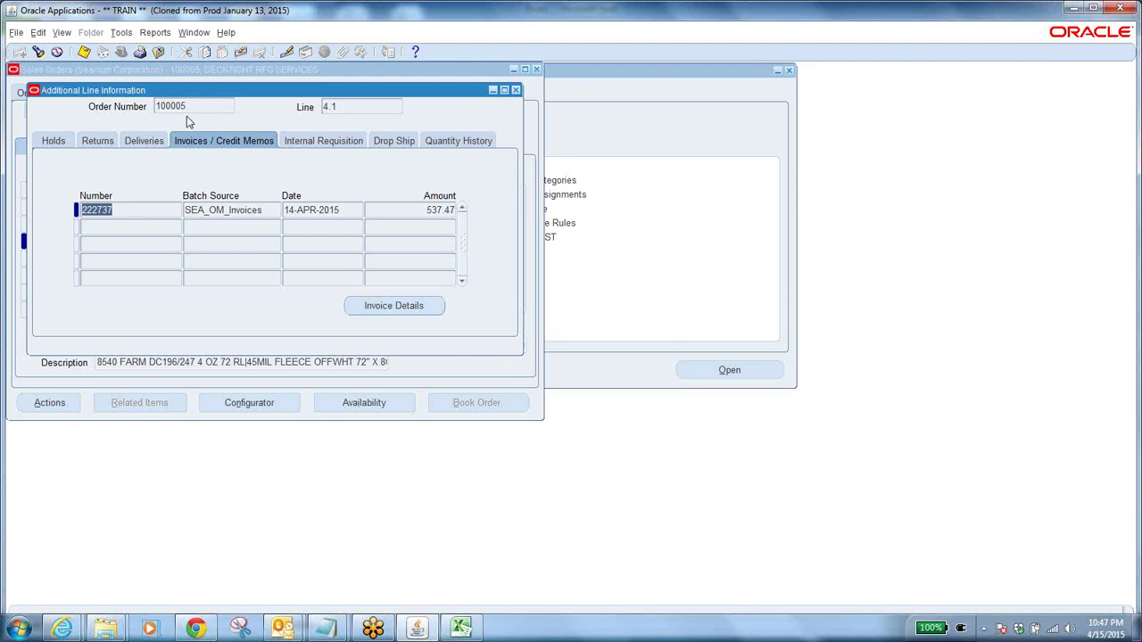
{"action": "left_click", "coordinate": [159, 52]}
{"action": "left_click", "coordinate": [35, 274]}
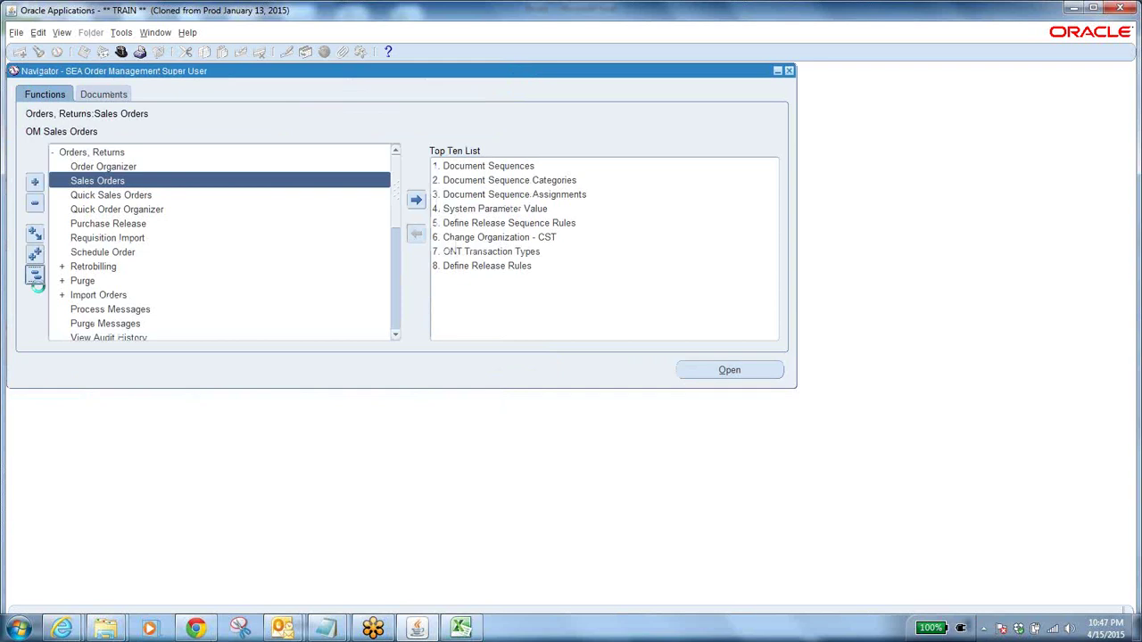
Search the responsibilities for "sea" and switch to SEA Receivables Super User
{"action": "left_click", "coordinate": [123, 51]}
{"action": "type", "text": "sea"}
{"action": "key", "text": "Return"}
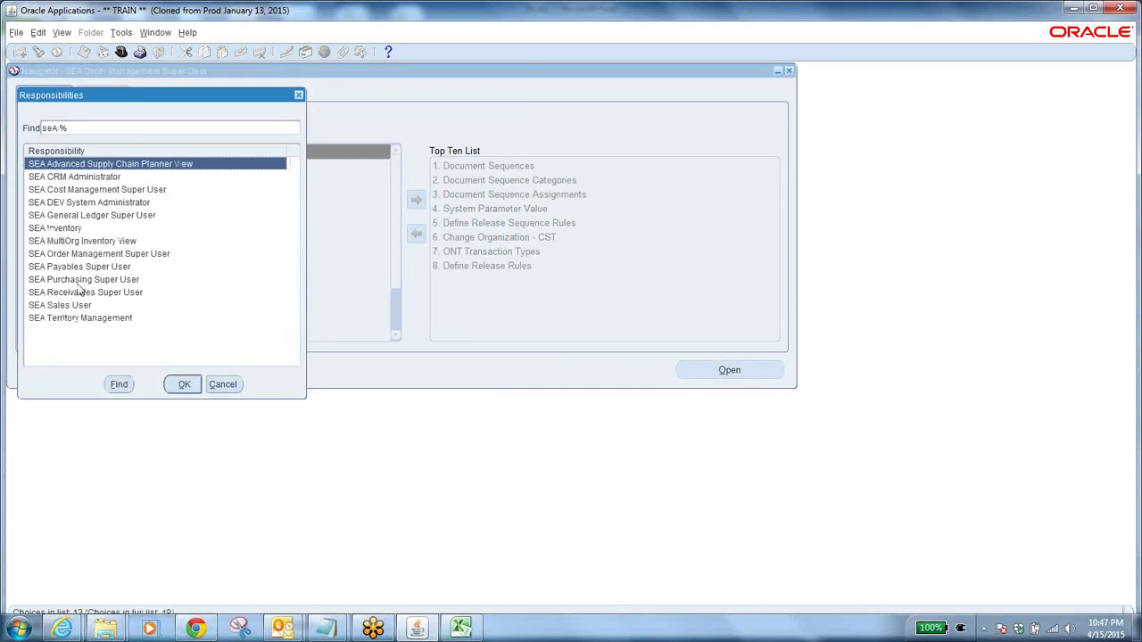
{"action": "left_click", "coordinate": [201, 292]}
{"action": "left_click", "coordinate": [184, 384]}
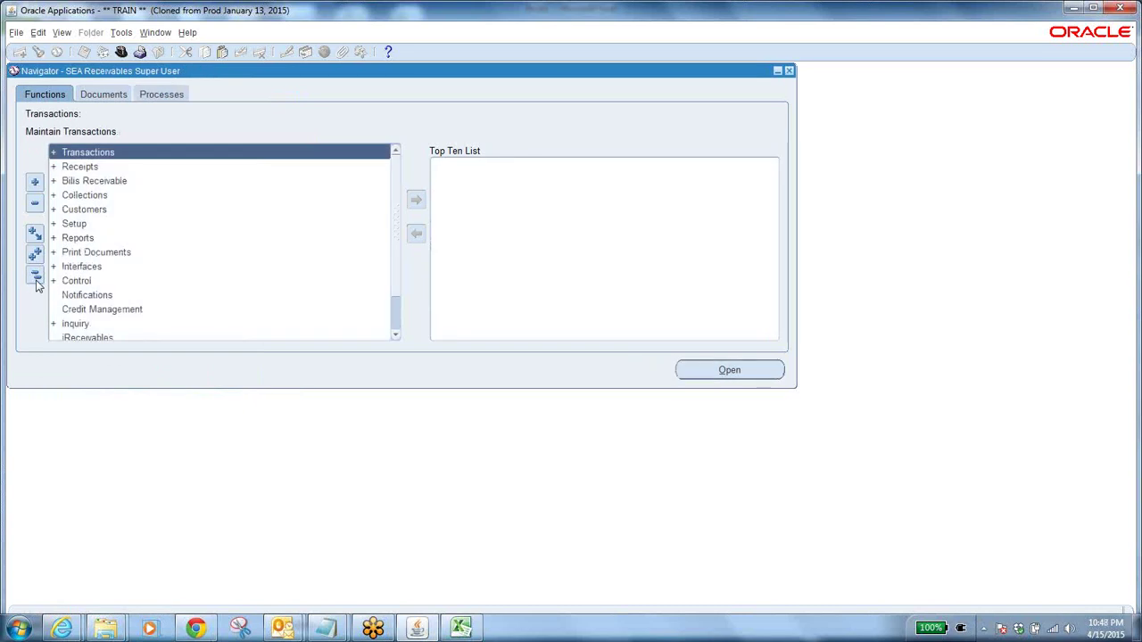
Start a single AutoInvoice request from the Receivables interfaces and choose Autoinvoice Master Program
{"action": "double_click", "coordinate": [80, 269]}
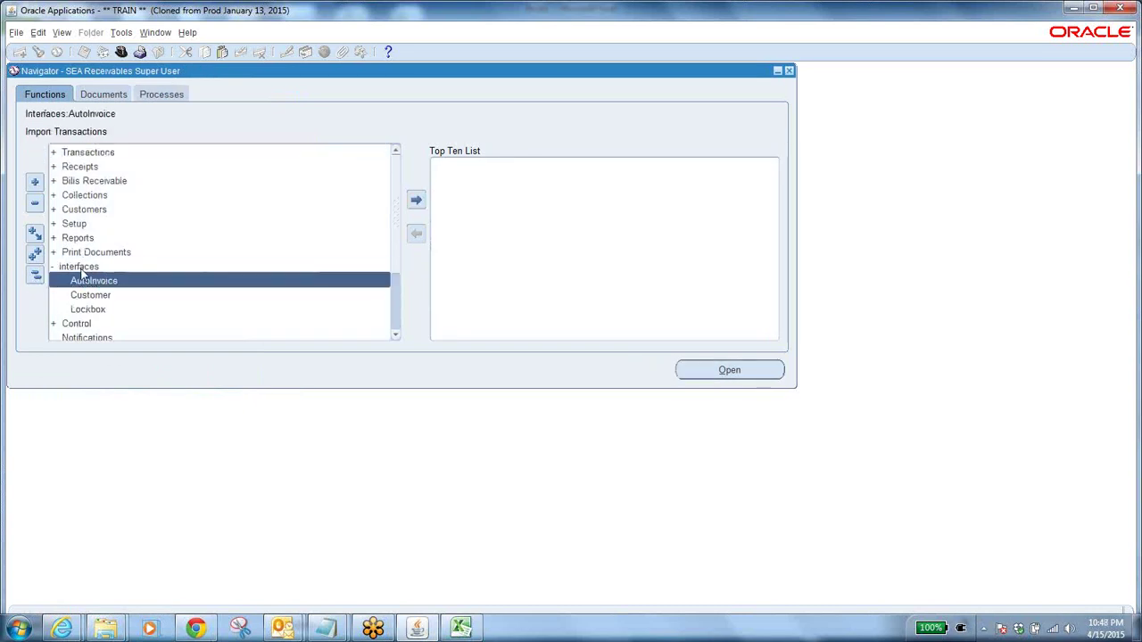
{"action": "double_click", "coordinate": [106, 280]}
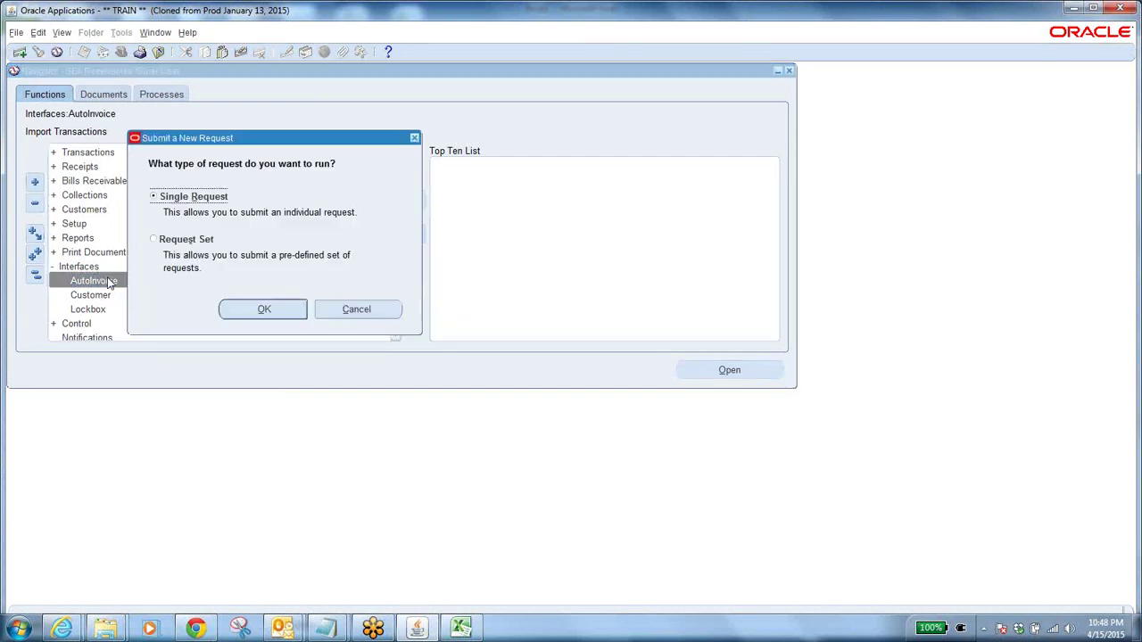
{"action": "left_click", "coordinate": [256, 309]}
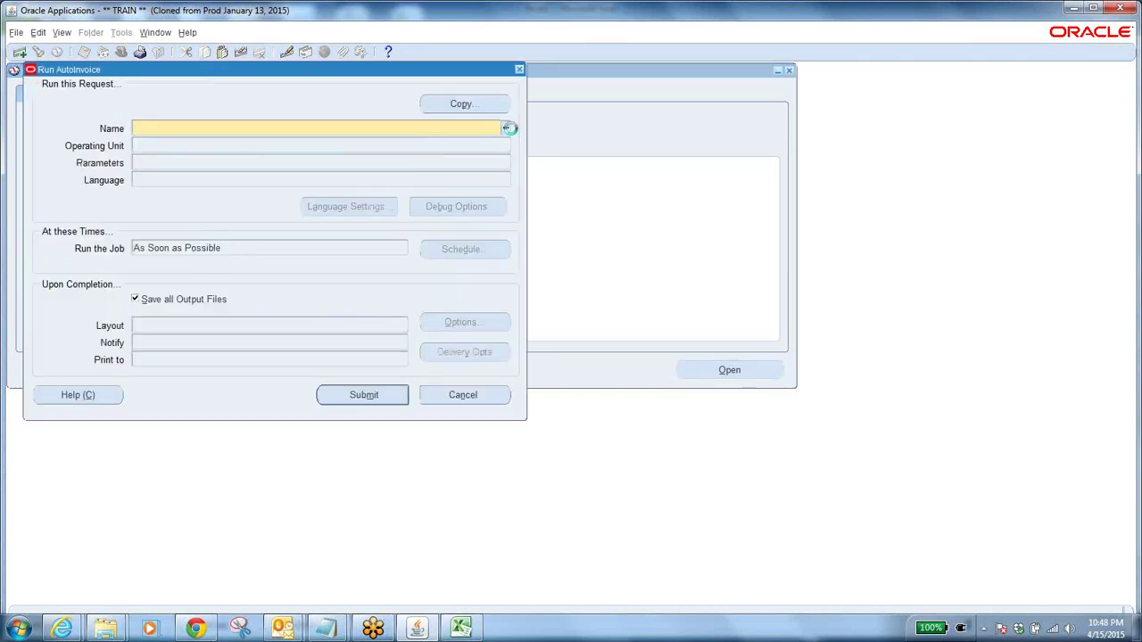
{"action": "left_click", "coordinate": [506, 128]}
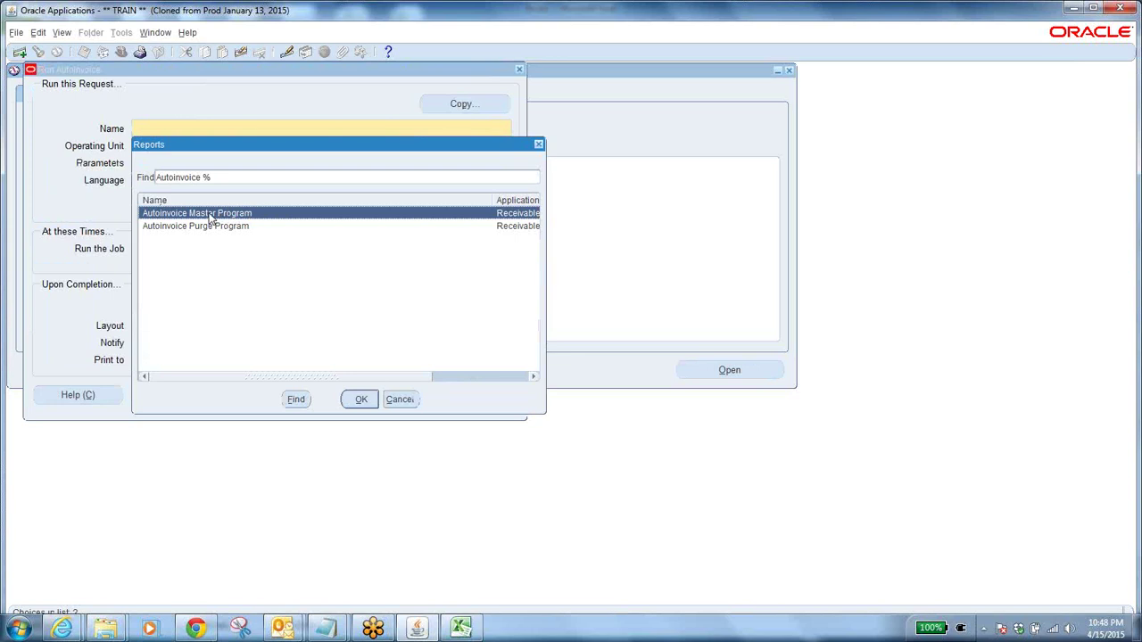
{"action": "left_click", "coordinate": [360, 399]}
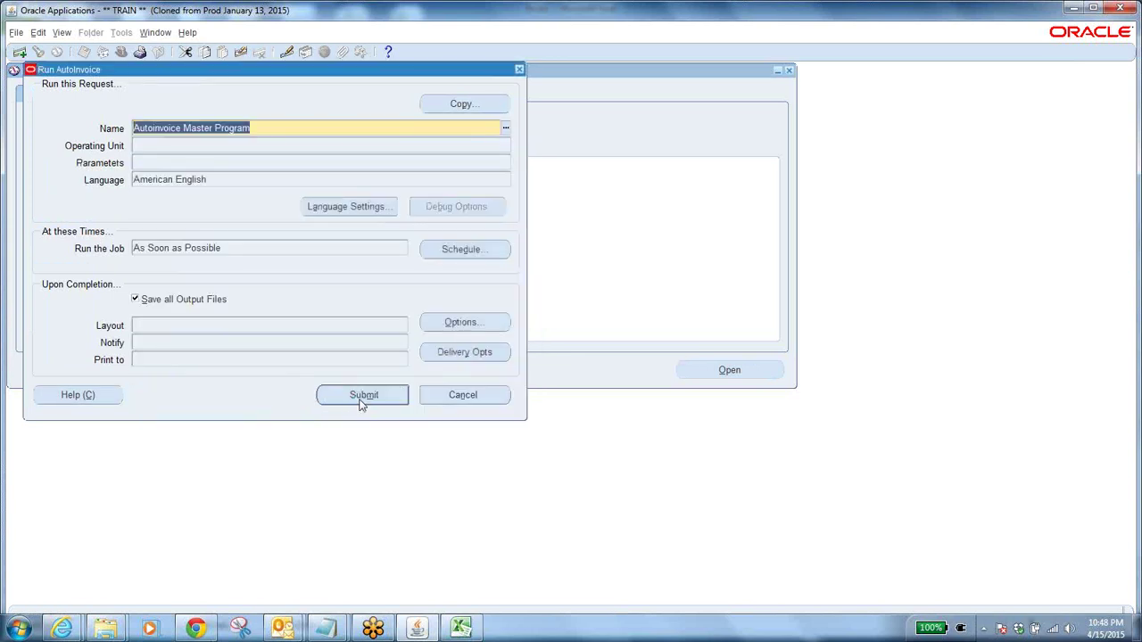
Open the Autoinvoice Master Program parameters and choose SEA_OM_Invoices as the invoice source
{"action": "left_click", "coordinate": [571, 218]}
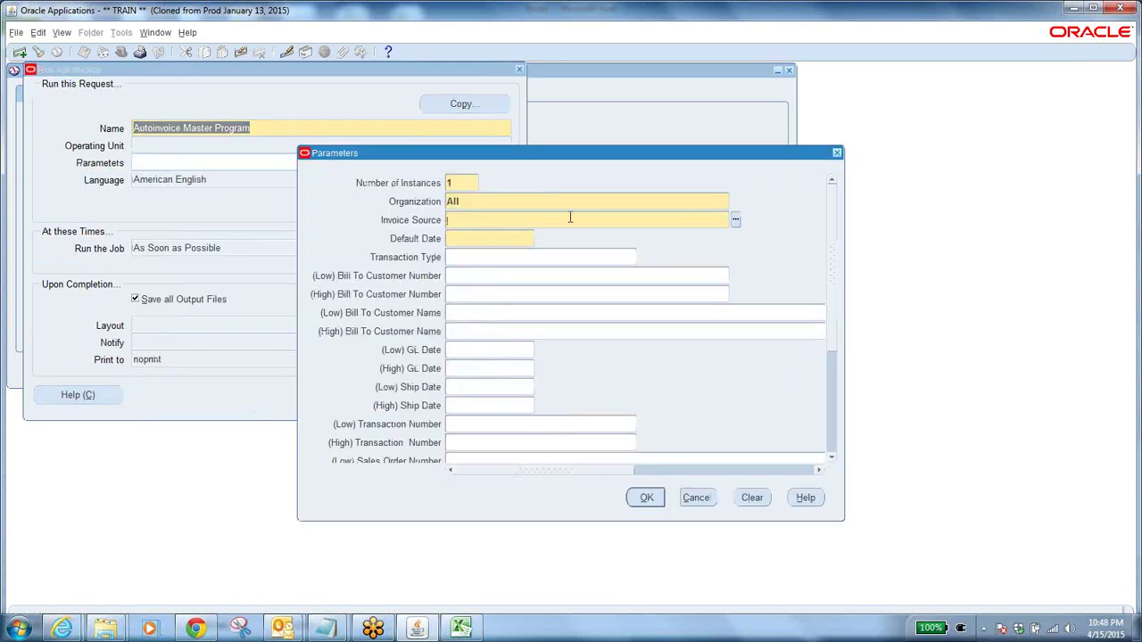
{"action": "left_click", "coordinate": [736, 219]}
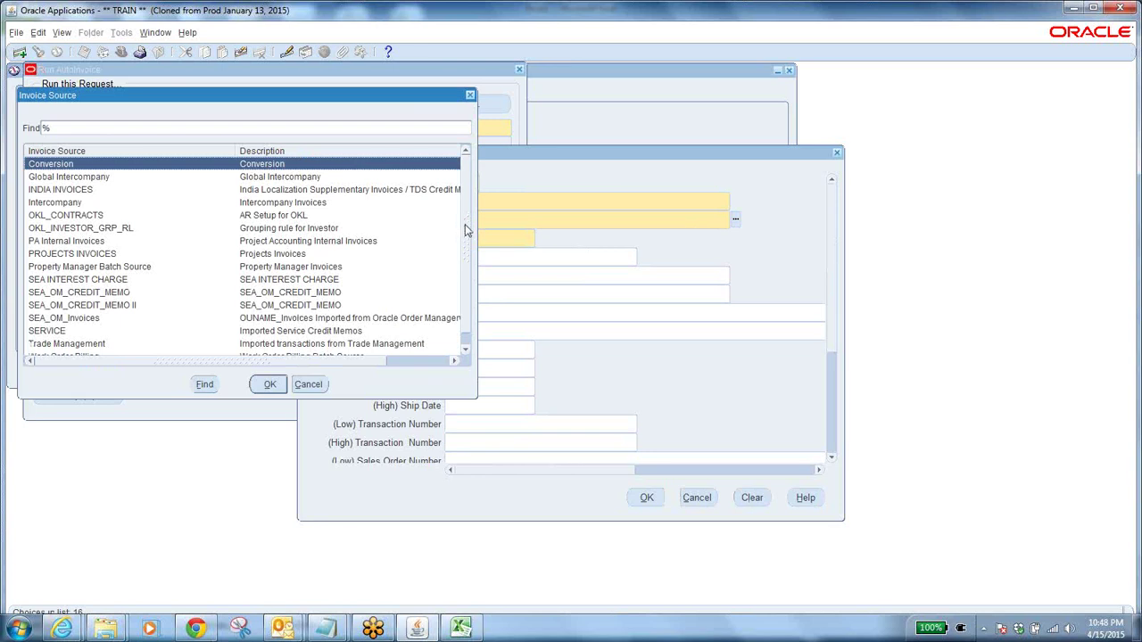
{"action": "left_click_drag", "start_coordinate": [467, 229], "coordinate": [469, 244]}
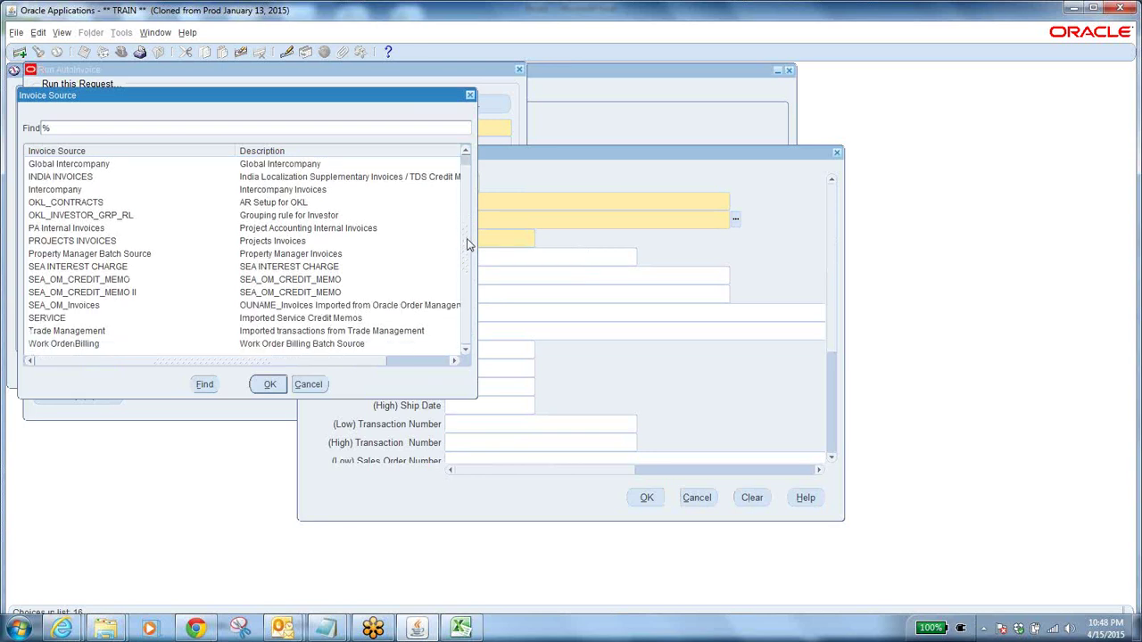
{"action": "left_click", "coordinate": [75, 307]}
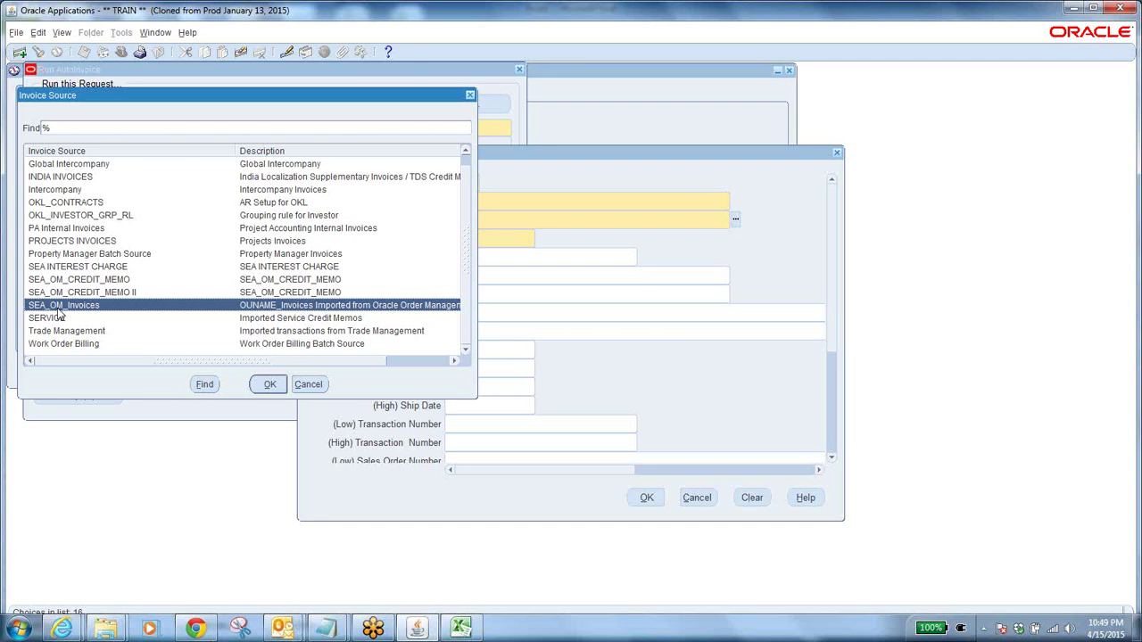
{"action": "left_click", "coordinate": [270, 384]}
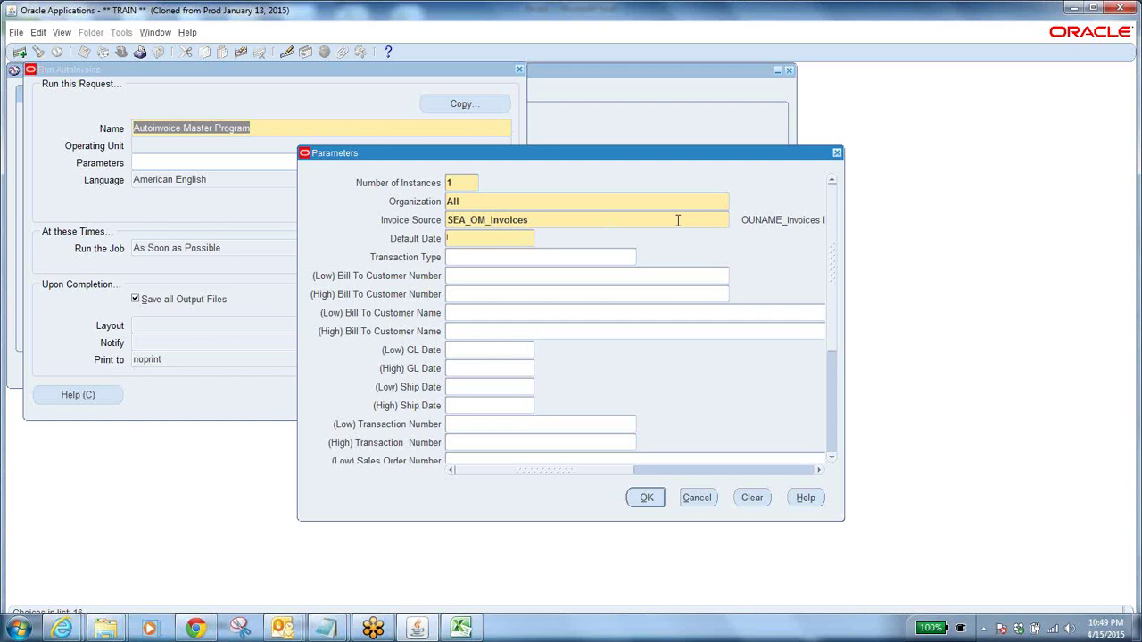
Set the default date in the Autoinvoice parameters to 15-APR-2015
{"action": "type", "text": "15-apr-14"}
{"action": "key", "text": "BackSpace"}
{"action": "type", "text": "5"}
{"action": "key", "text": "Tab"}
Check the list of values for the low sales order number parameter, leaving it without choosing an order
{"action": "left_click", "coordinate": [830, 458]}
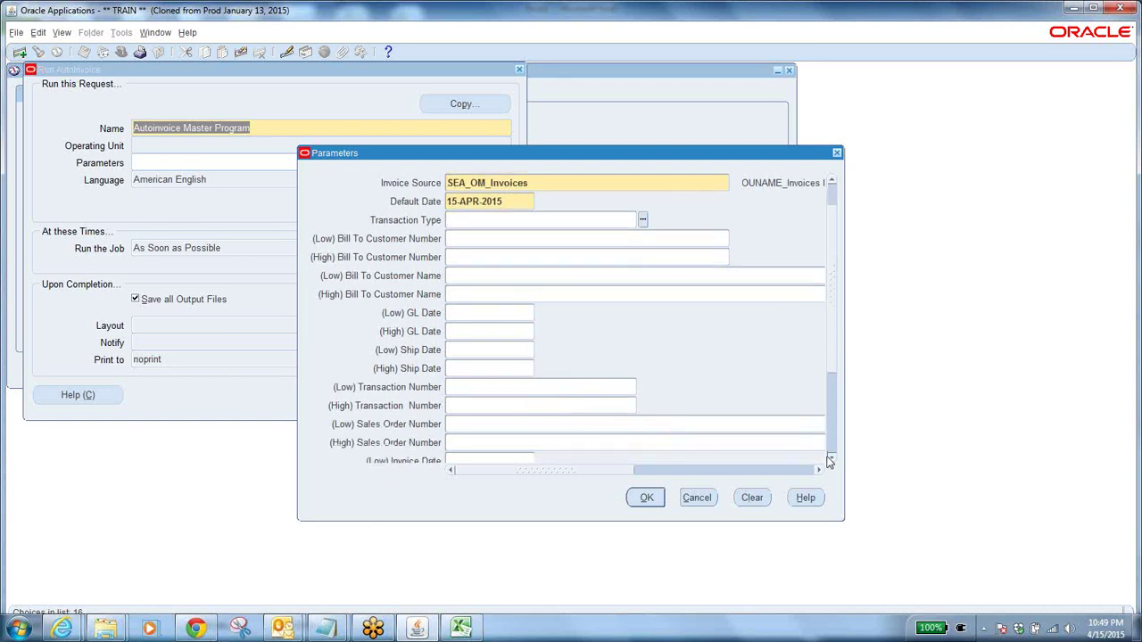
{"action": "left_click", "coordinate": [830, 462]}
{"action": "left_click", "coordinate": [479, 406]}
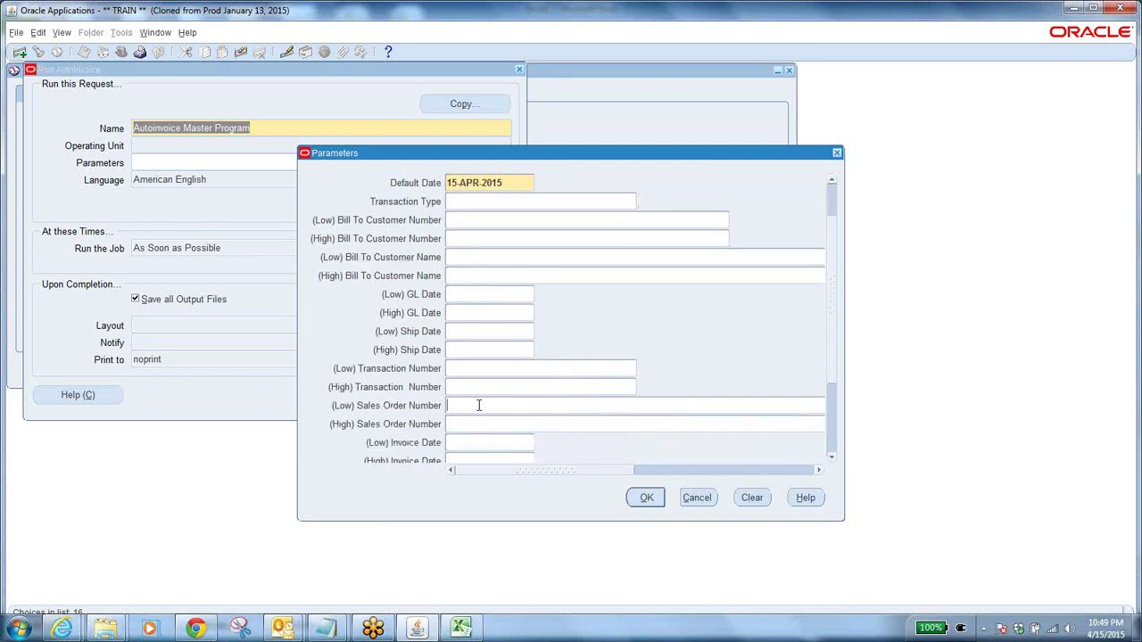
{"action": "left_click", "coordinate": [568, 472]}
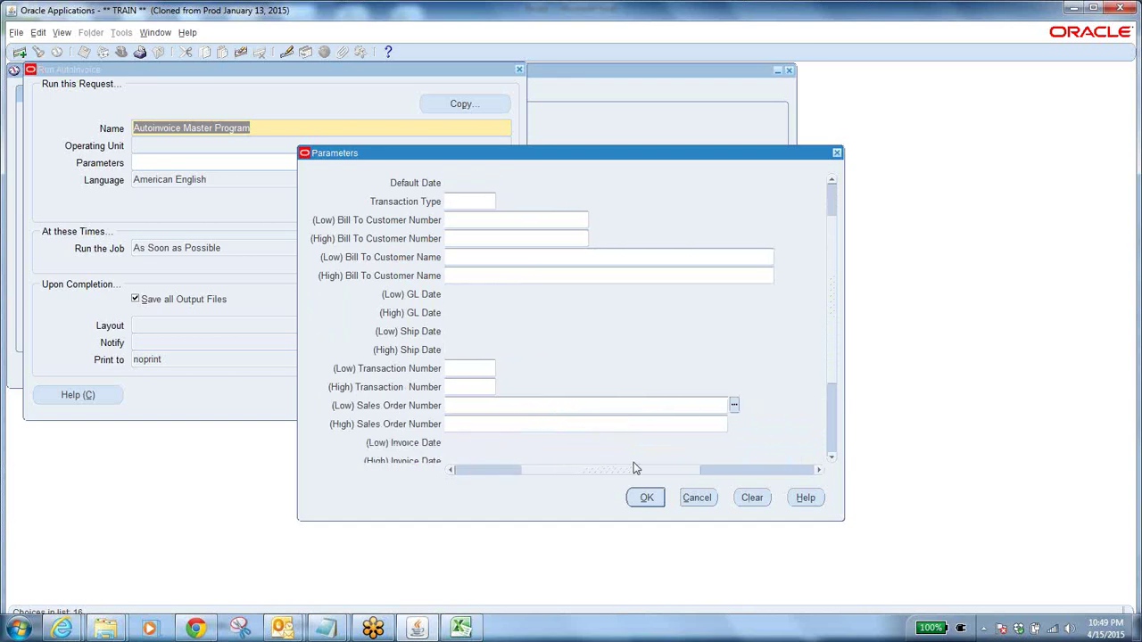
{"action": "left_click", "coordinate": [733, 407]}
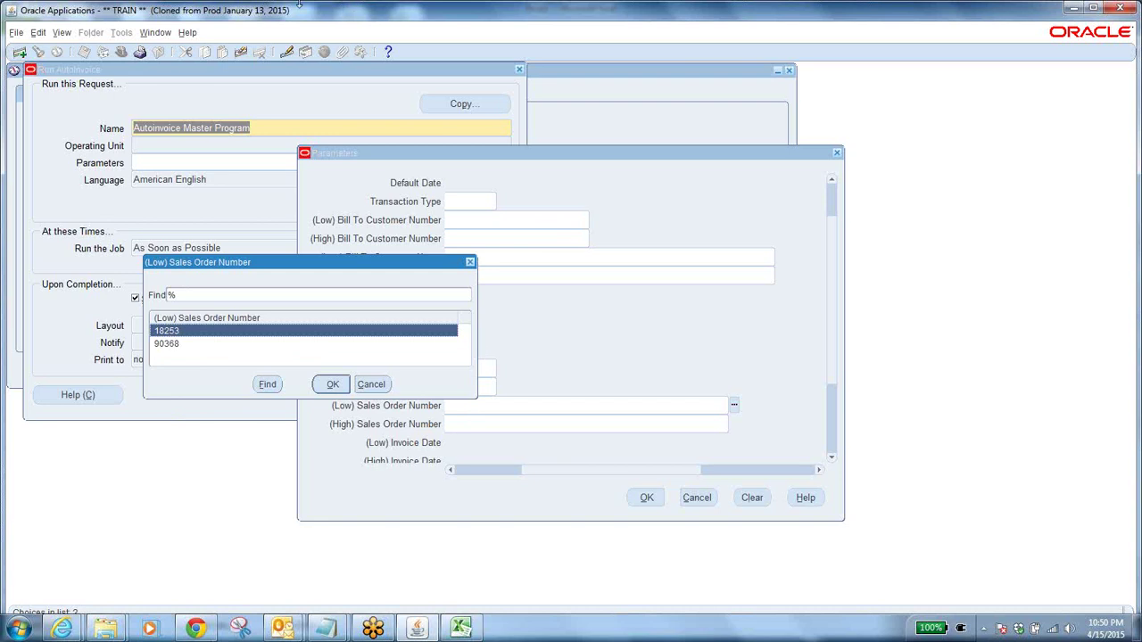
{"action": "left_click", "coordinate": [370, 385]}
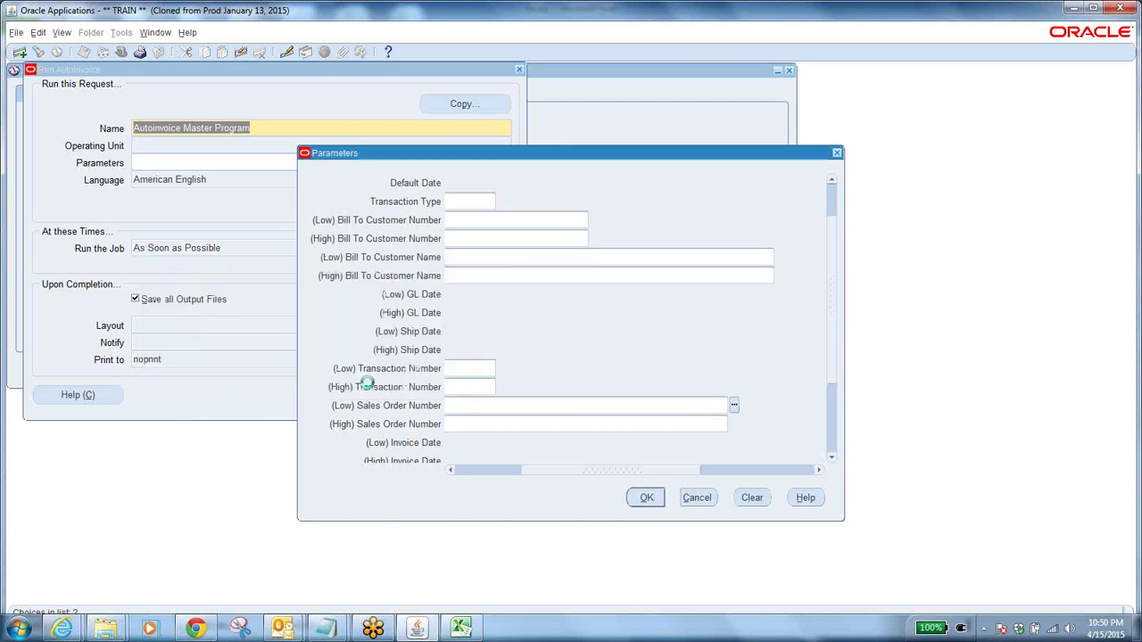
Cancel the Autoinvoice parameters and the request submission, and collapse the navigator's function tree
{"action": "left_click", "coordinate": [697, 497]}
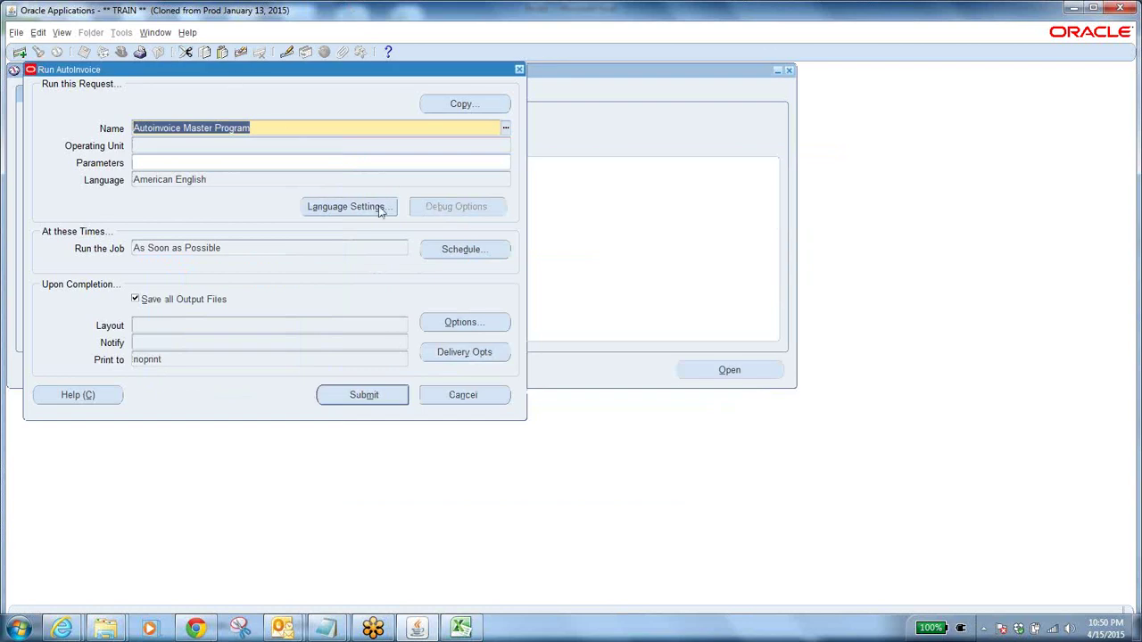
{"action": "left_click", "coordinate": [465, 400]}
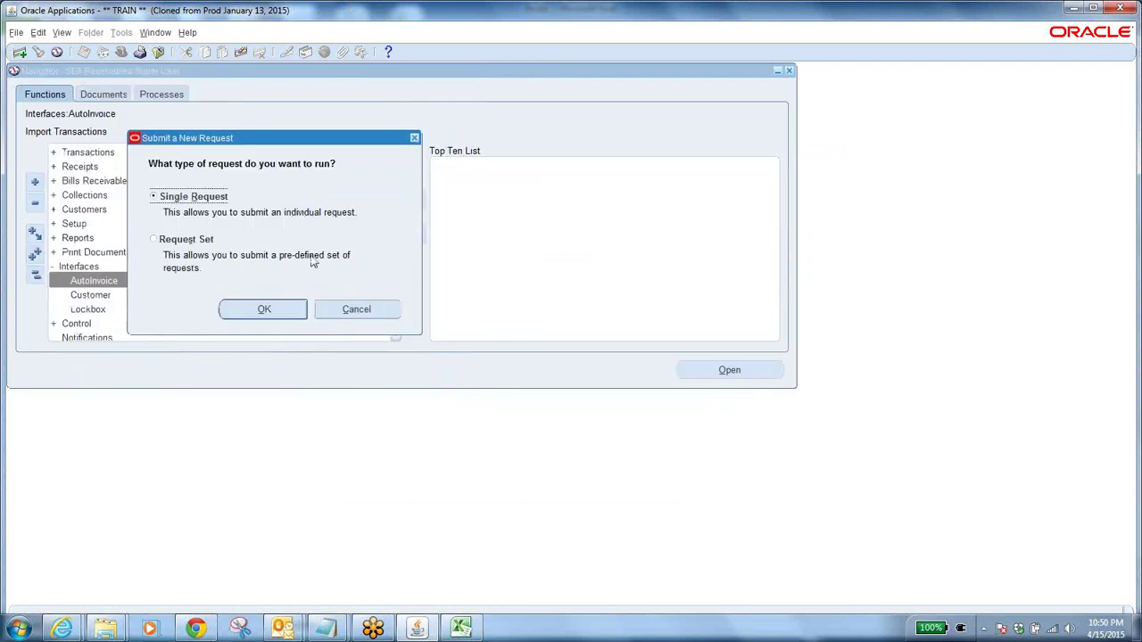
{"action": "left_click", "coordinate": [354, 313]}
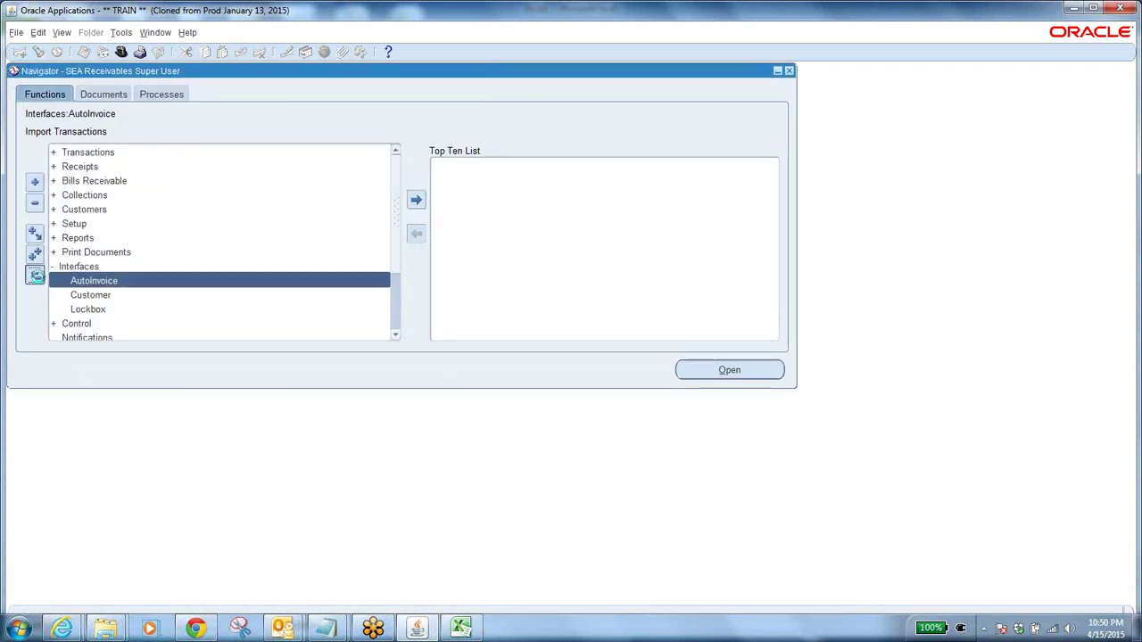
{"action": "left_click", "coordinate": [35, 275]}
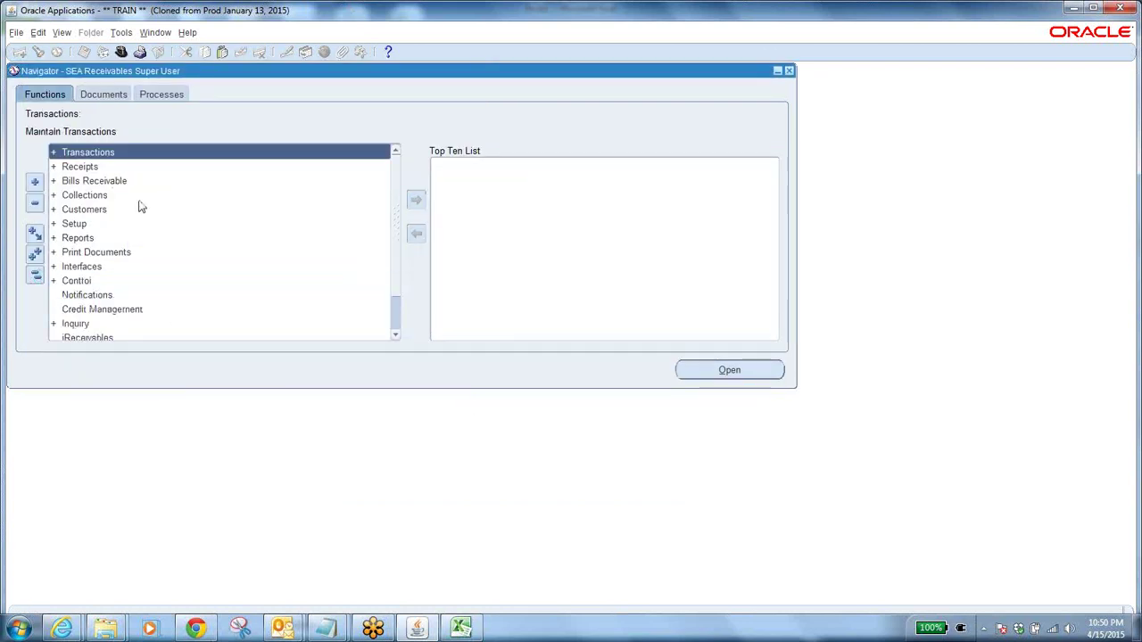
Search the responsibilities for "sea" and switch to SEA Order Management Super User
{"action": "left_click", "coordinate": [123, 52]}
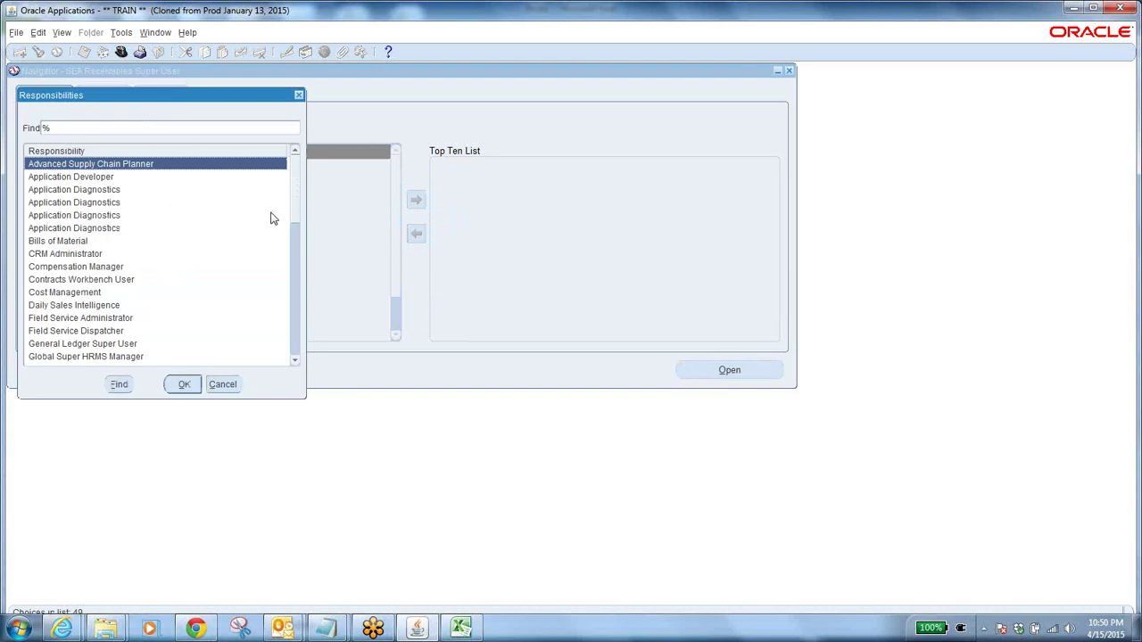
{"action": "type", "text": "sea"}
{"action": "left_click", "coordinate": [104, 255]}
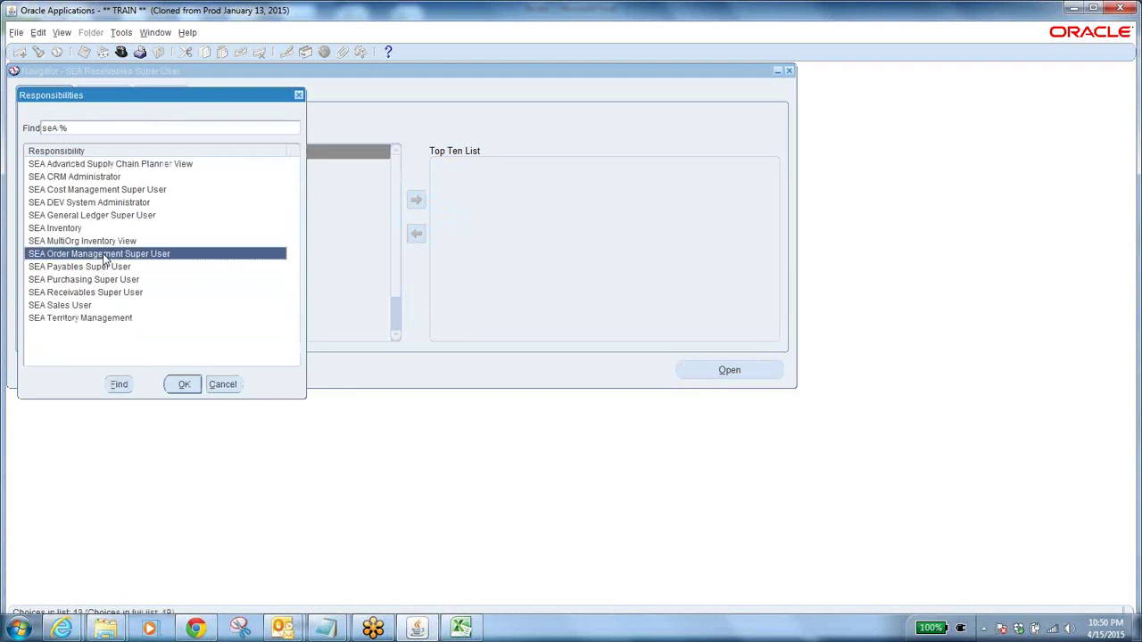
{"action": "left_click", "coordinate": [196, 389]}
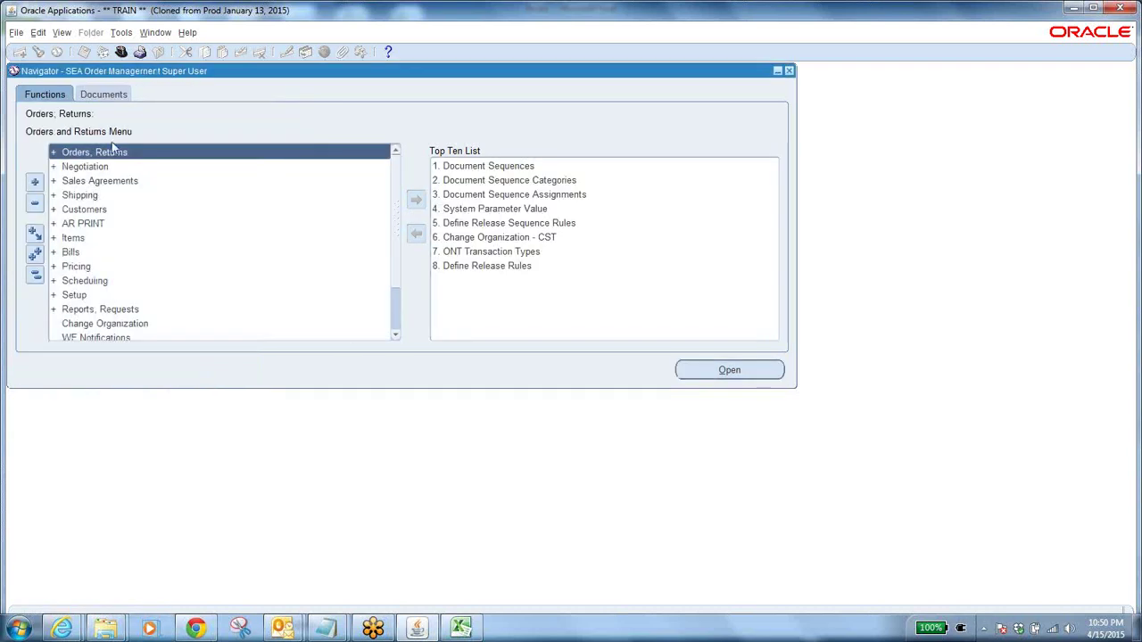
Open the Sales Orders form from Orders, Returns and query the sales order by its order number
{"action": "double_click", "coordinate": [114, 153]}
{"action": "left_click", "coordinate": [117, 180]}
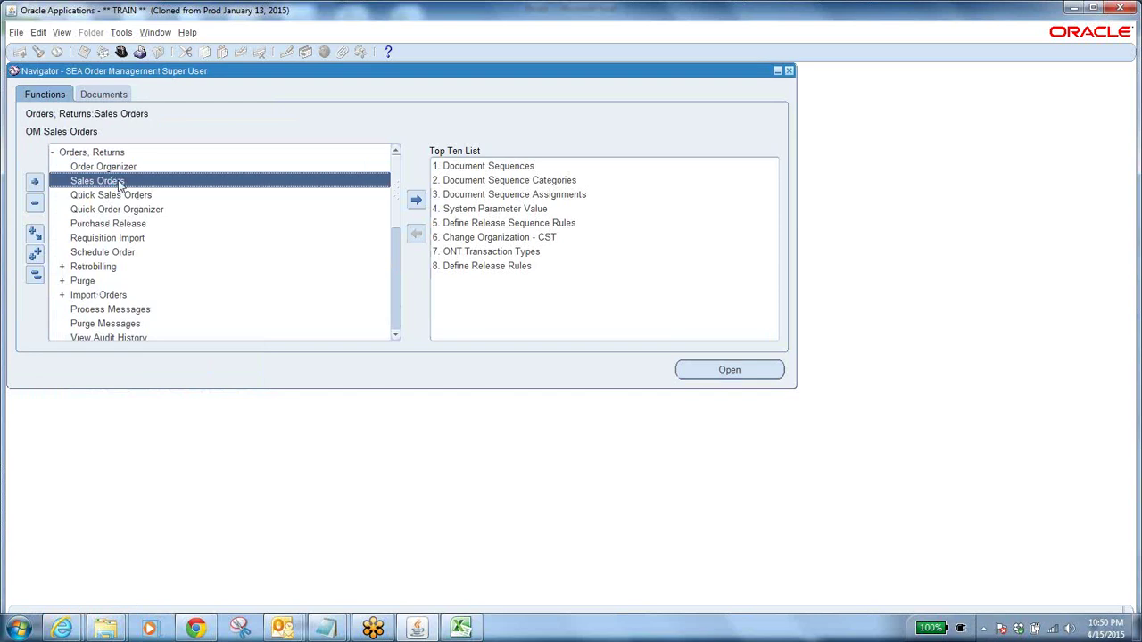
{"action": "double_click", "coordinate": [118, 182]}
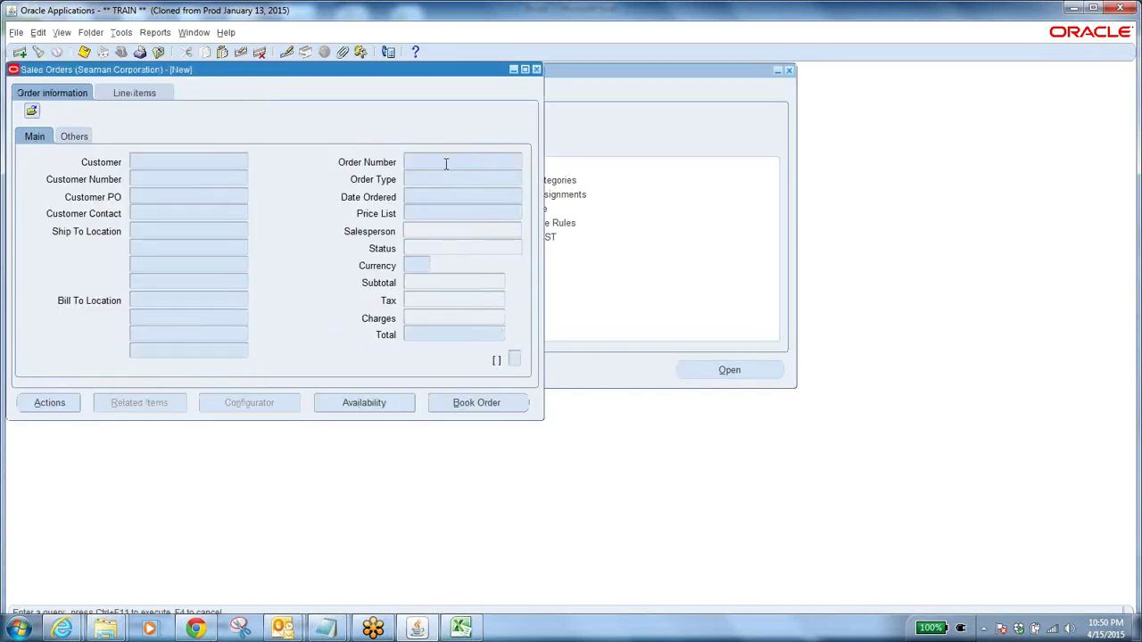
{"action": "type", "text": "100005"}
{"action": "key", "text": "ctrl+F11"}
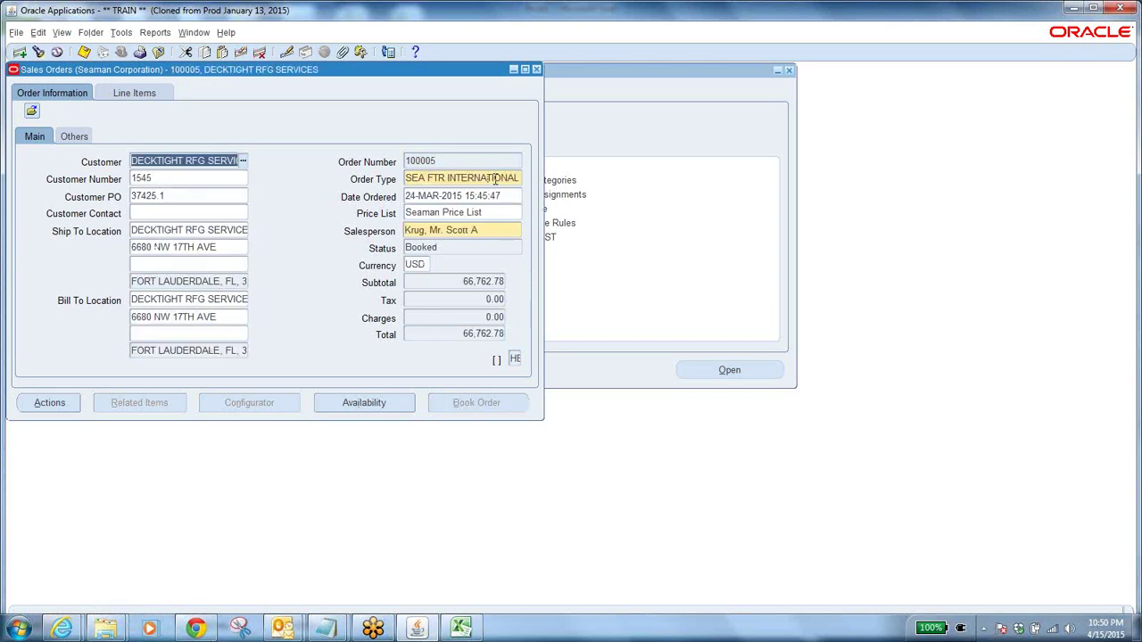
Copy the sales order's order type, SEA FTR INTERNATIONAL, and close the sales order window
{"action": "left_click", "coordinate": [495, 179]}
{"action": "key", "text": "ctrl+c"}
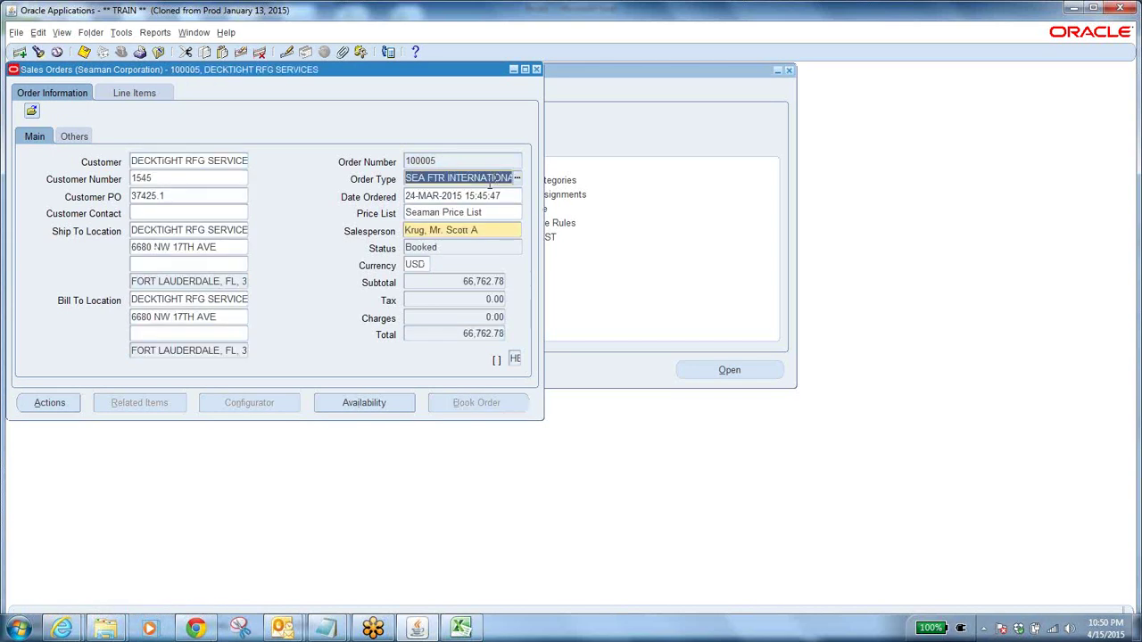
{"action": "left_click", "coordinate": [158, 52]}
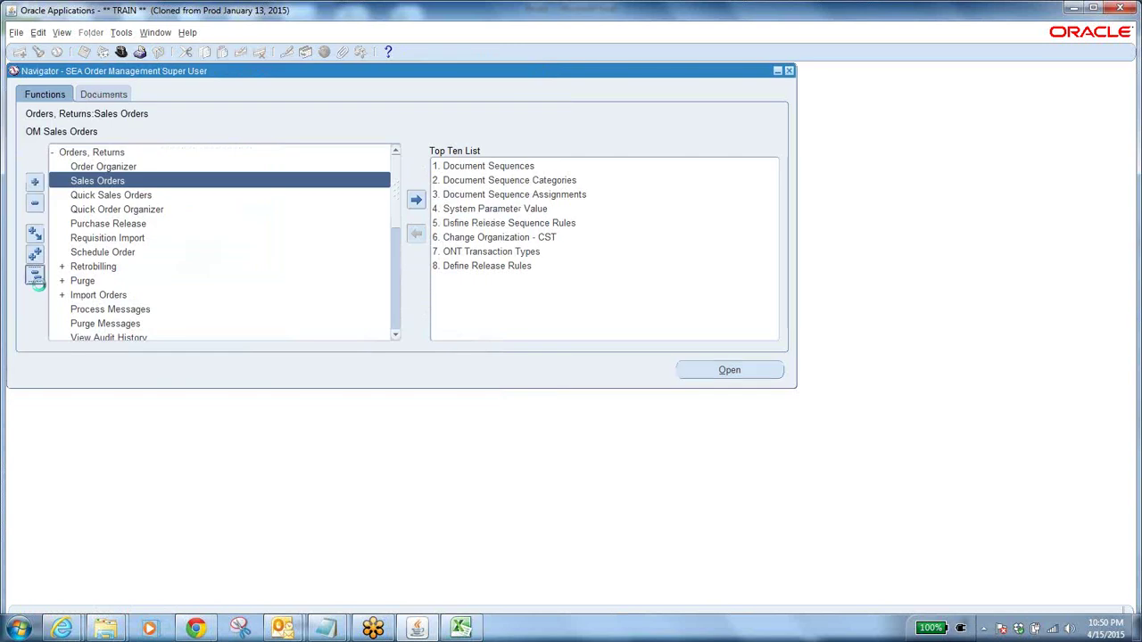
Collapse the navigator's function tree and open the form for defining transaction types under Setup
{"action": "left_click", "coordinate": [35, 278]}
{"action": "double_click", "coordinate": [76, 295]}
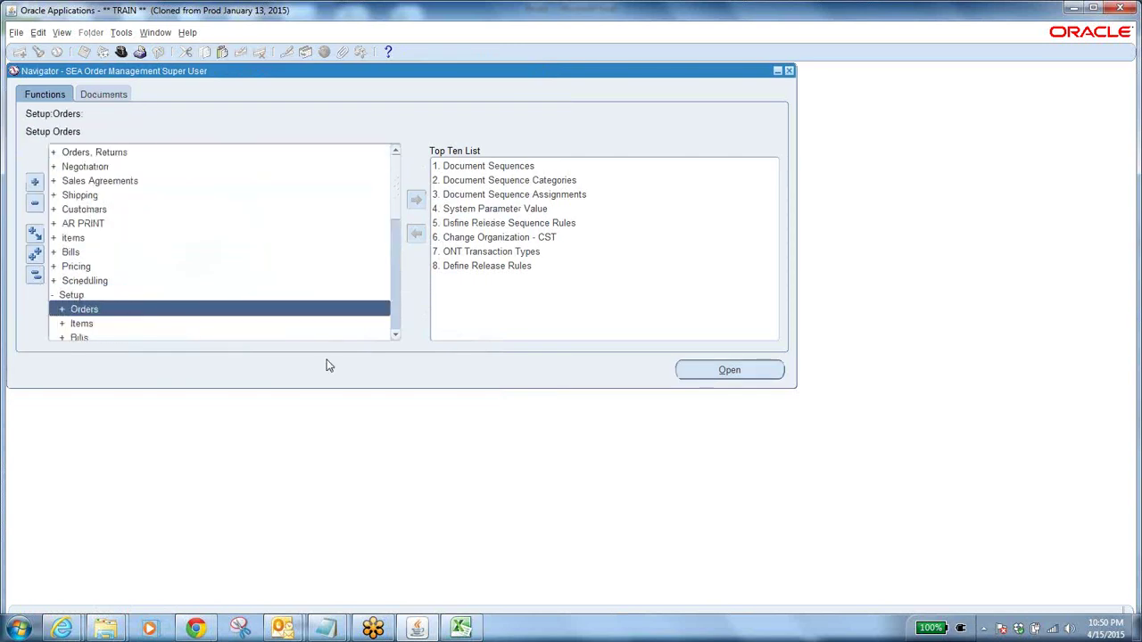
{"action": "left_click", "coordinate": [397, 337]}
{"action": "left_click", "coordinate": [397, 338]}
{"action": "left_click", "coordinate": [396, 338]}
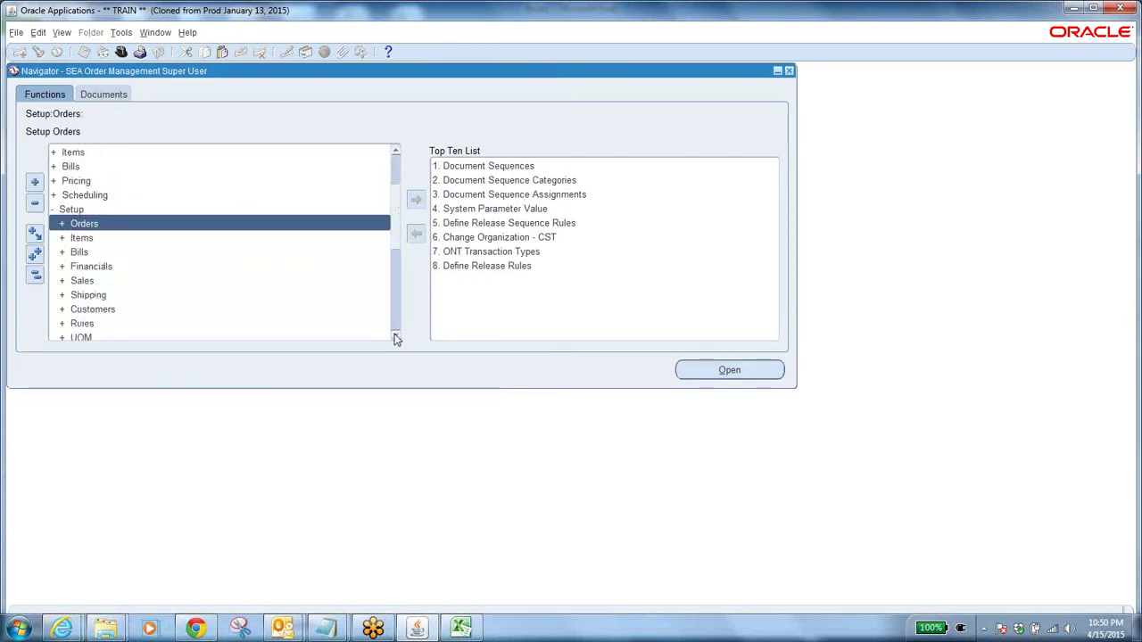
{"action": "left_click", "coordinate": [396, 337]}
{"action": "left_click", "coordinate": [396, 337]}
{"action": "left_click", "coordinate": [396, 338]}
{"action": "left_click", "coordinate": [396, 337]}
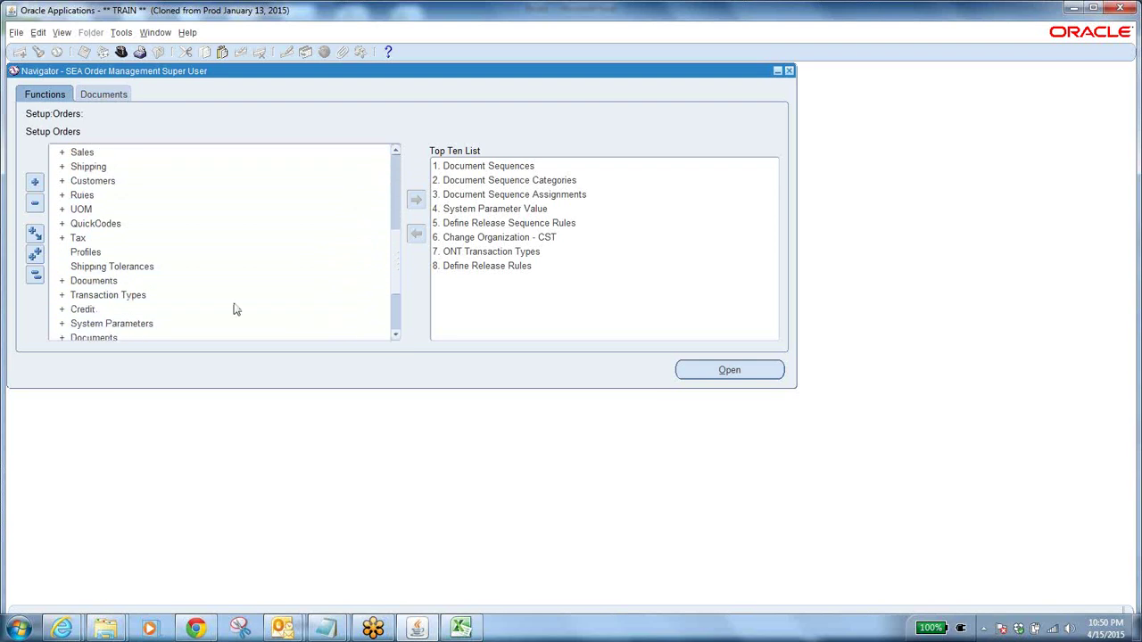
{"action": "double_click", "coordinate": [107, 295]}
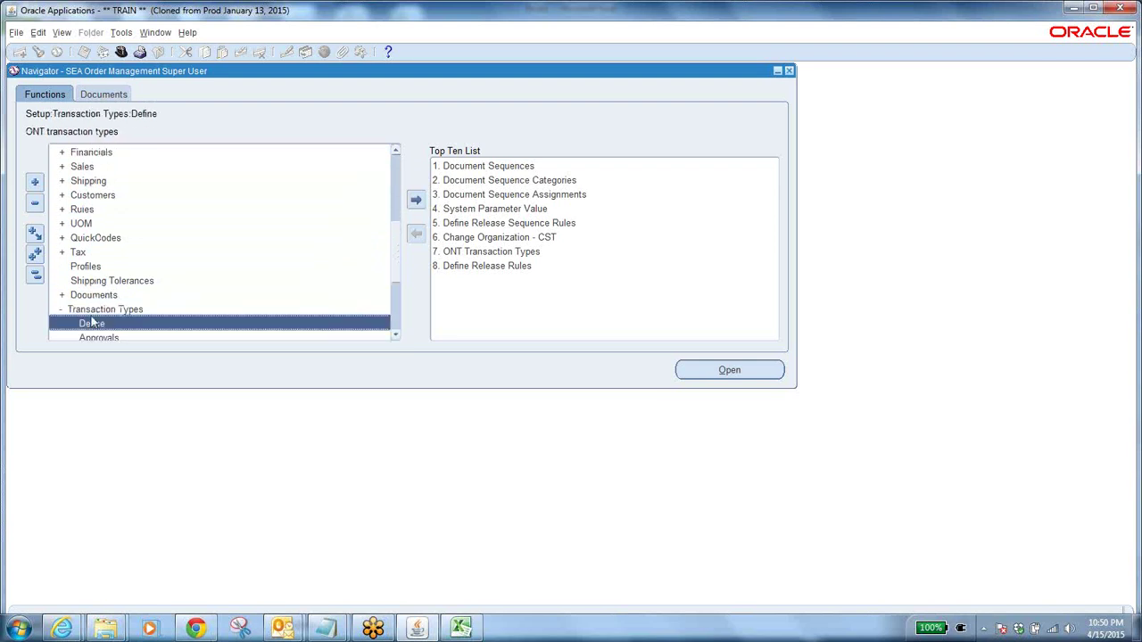
{"action": "double_click", "coordinate": [92, 323]}
Query the transaction type with the copied name SEA FTR INTERNATIONAL and examine the invoice source in its finance settings
{"action": "key", "text": "F11"}
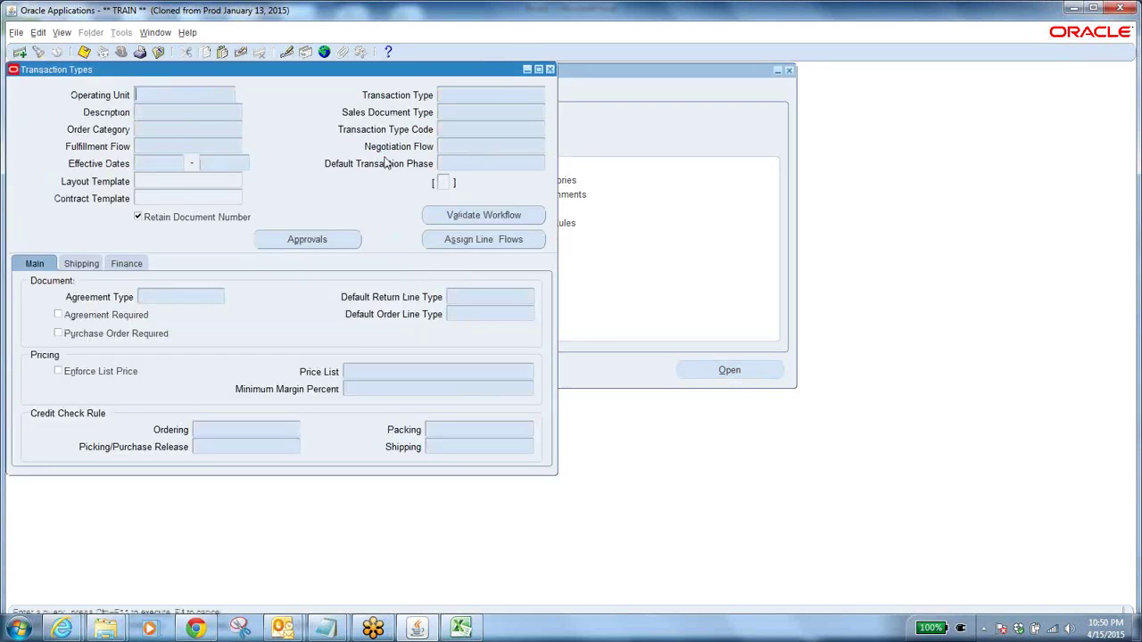
{"action": "left_click", "coordinate": [495, 93]}
{"action": "key", "text": "ctrl+v"}
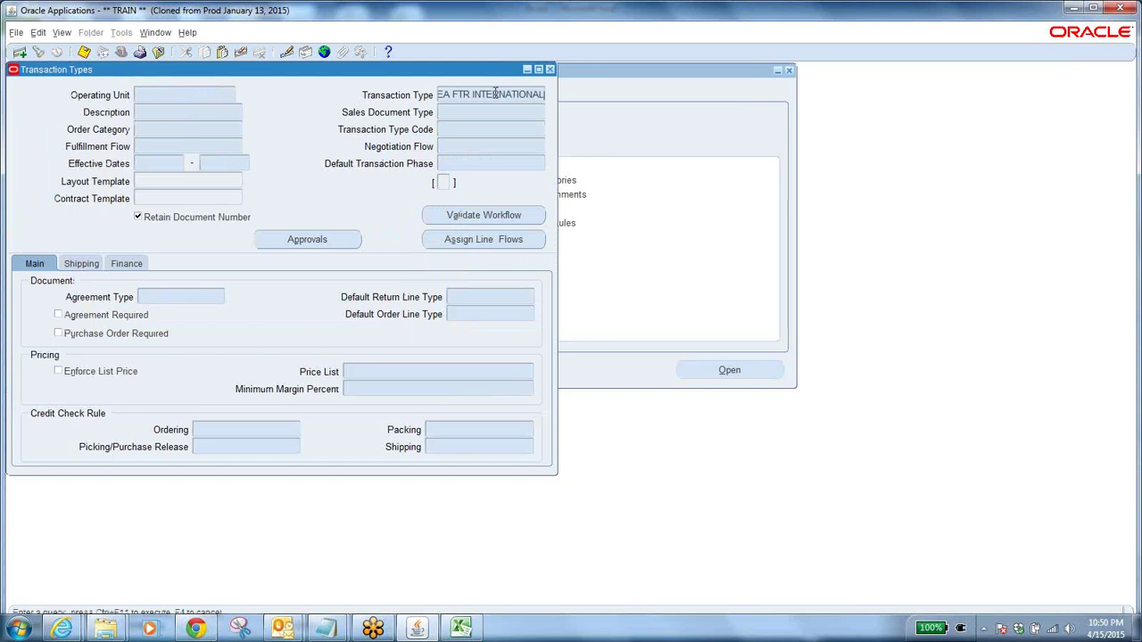
{"action": "key", "text": "ctrl+F11"}
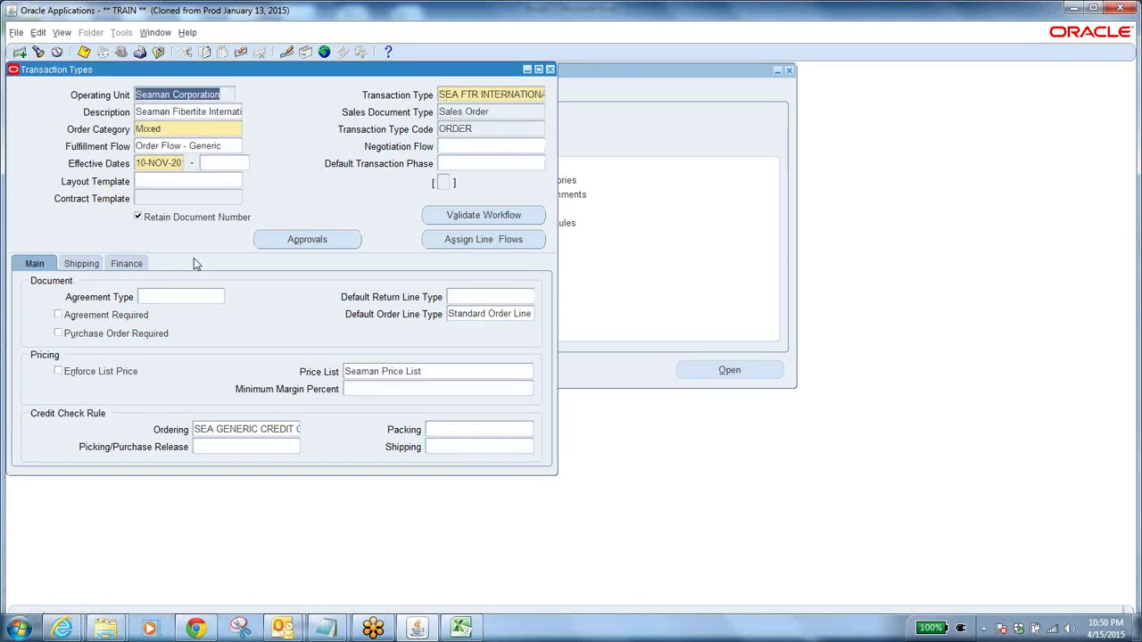
{"action": "left_click", "coordinate": [134, 264]}
{"action": "double_click", "coordinate": [208, 335]}
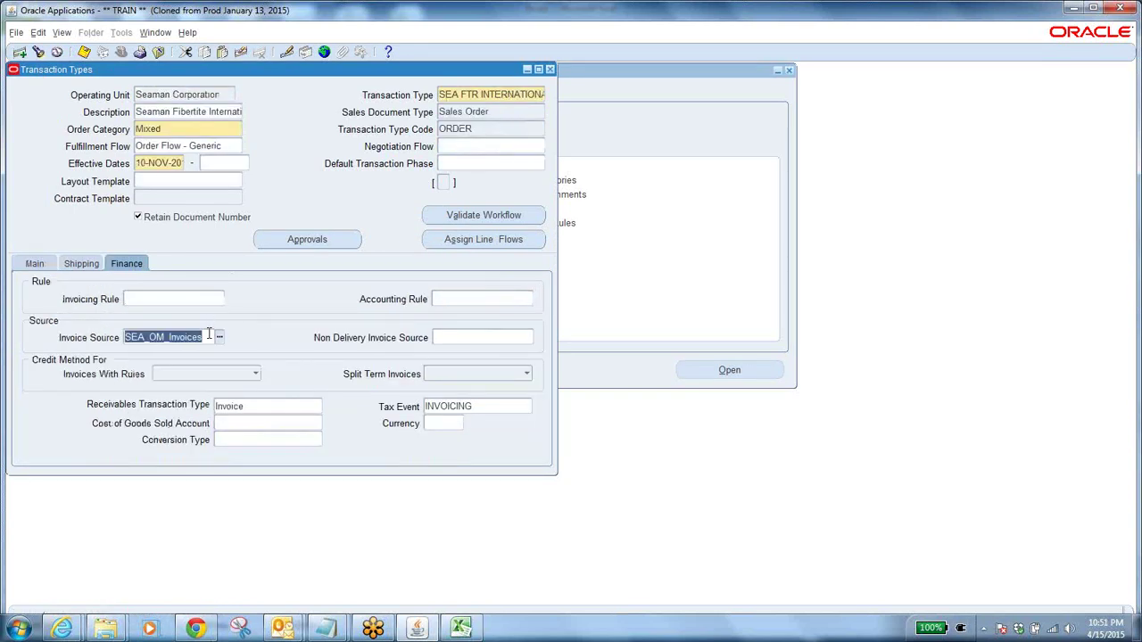